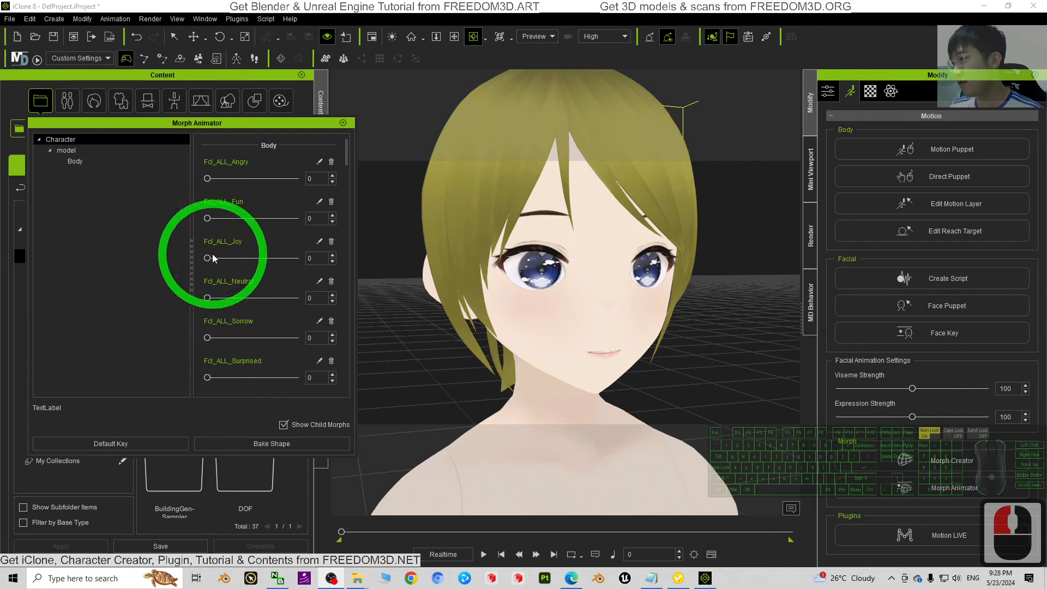
Try the Fcl_ALL_Angry morph slider on the character, then play and pause the timeline to check the facial animation.
{"action": "left_click_drag", "start_coordinate": [212, 258], "coordinate": [207, 181]}
{"action": "left_click_drag", "start_coordinate": [208, 179], "coordinate": [103, 173]}
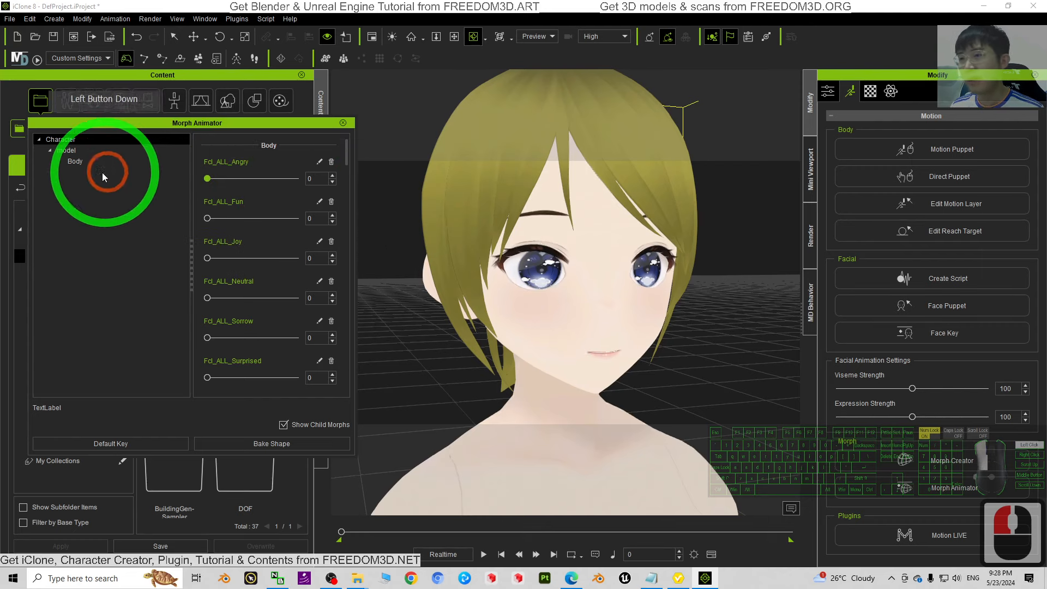
{"action": "left_click", "coordinate": [482, 554]}
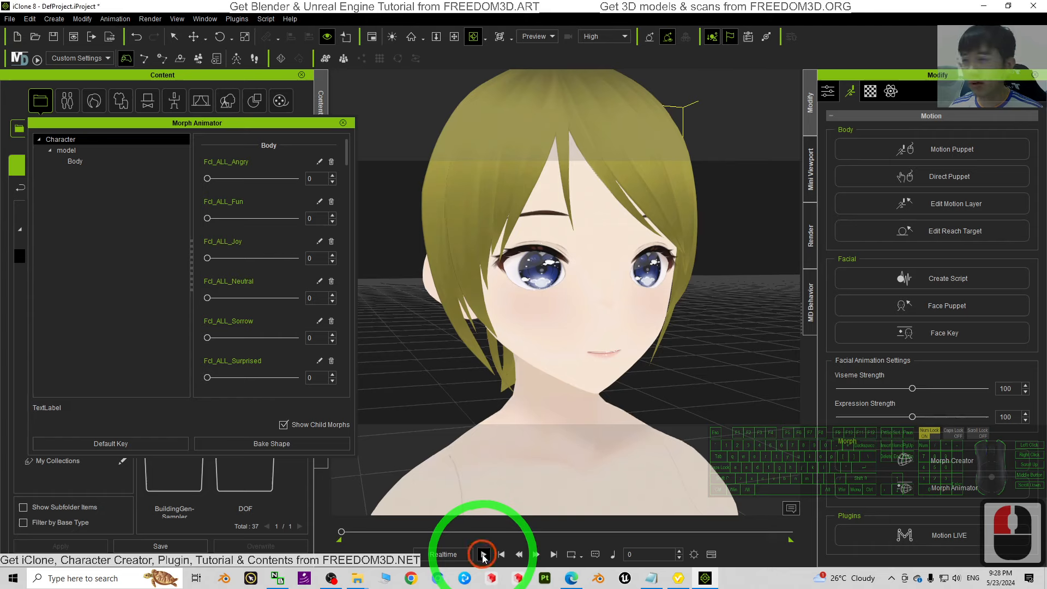
{"action": "left_click", "coordinate": [593, 349]}
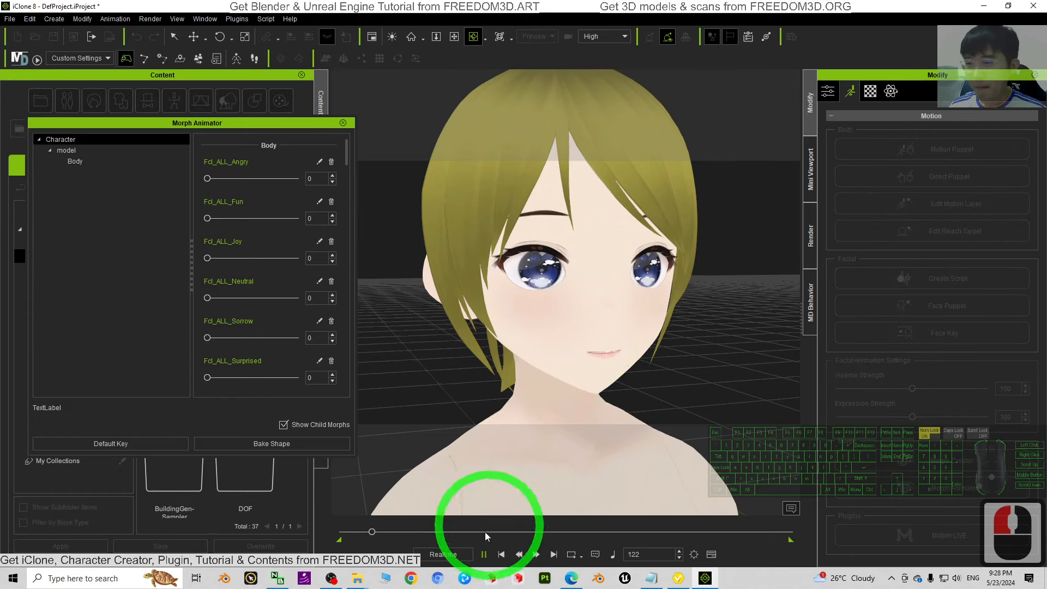
{"action": "left_click", "coordinate": [484, 555]}
{"action": "left_click", "coordinate": [615, 364]}
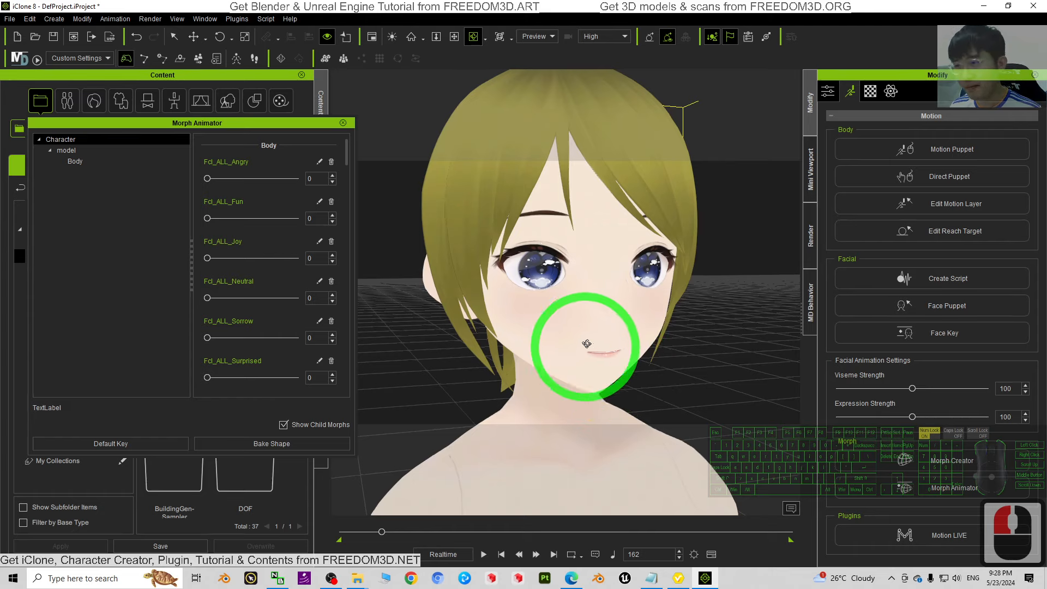
{"action": "left_click", "coordinate": [666, 434]}
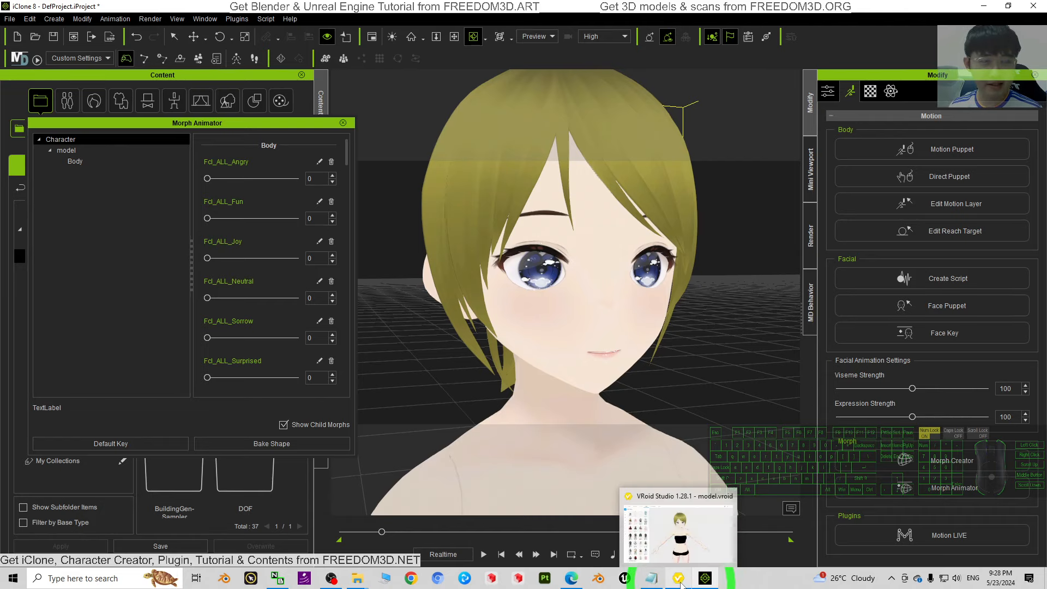
Switch to VRoid Studio and examine the original avatar from a different angle.
{"action": "left_click", "coordinate": [678, 578]}
{"action": "left_click", "coordinate": [561, 187]}
{"action": "left_click", "coordinate": [448, 430]}
{"action": "right_click_drag", "start_coordinate": [449, 434], "coordinate": [488, 281]}
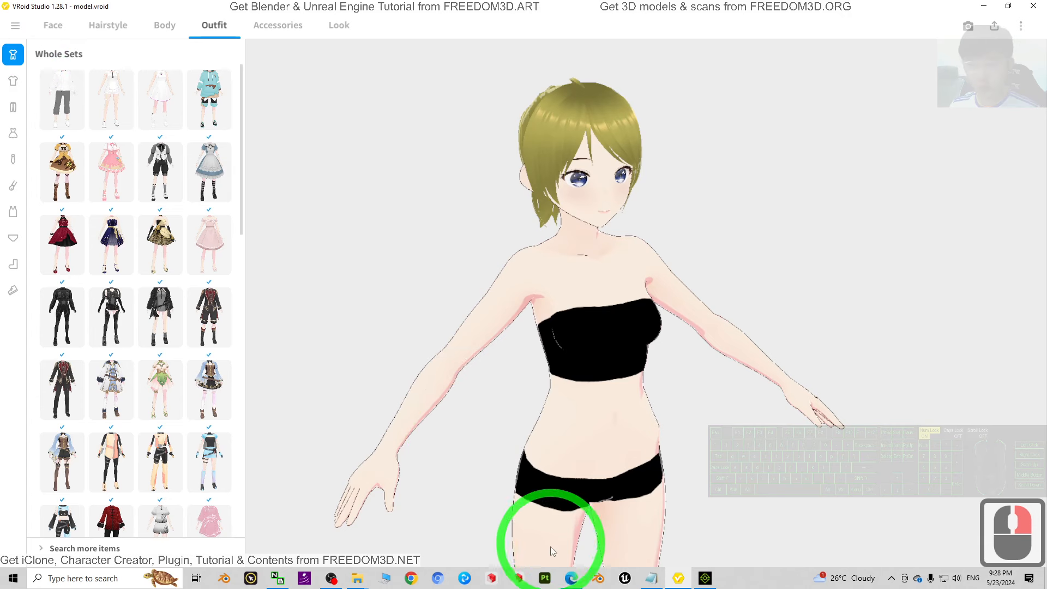
Switch back to iClone and compare the imported character with the original model in VRoid Studio.
{"action": "left_click", "coordinate": [705, 578]}
{"action": "left_click", "coordinate": [411, 197]}
{"action": "left_click", "coordinate": [659, 388]}
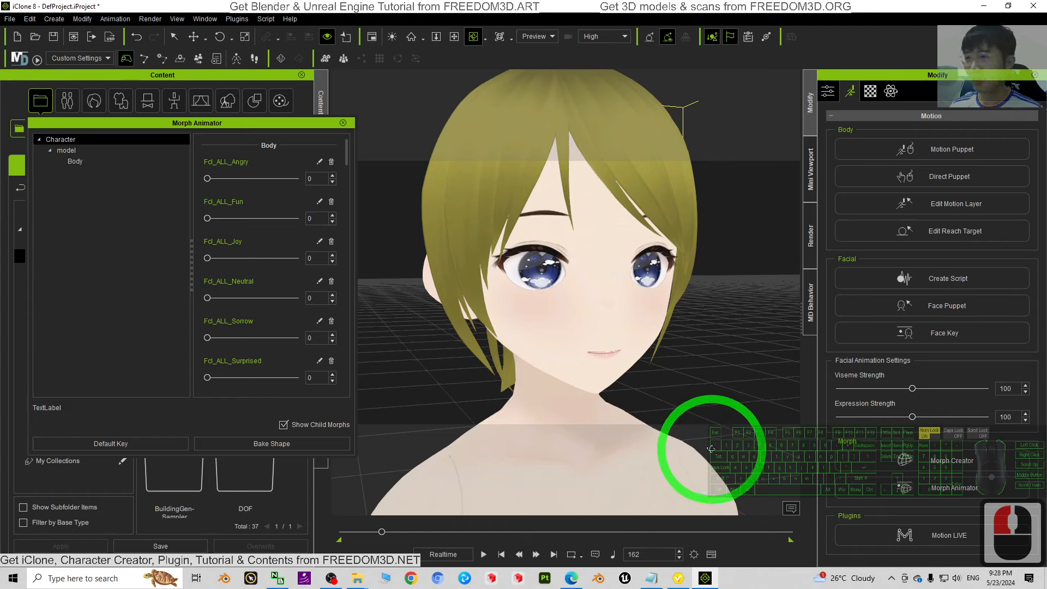
{"action": "left_click", "coordinate": [713, 452]}
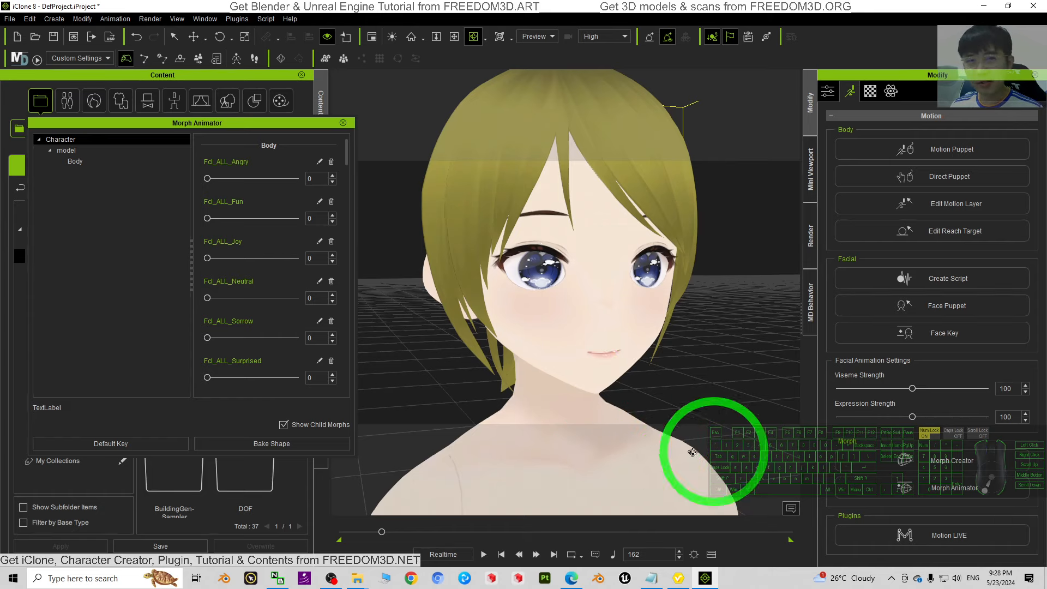
{"action": "left_click", "coordinate": [493, 338]}
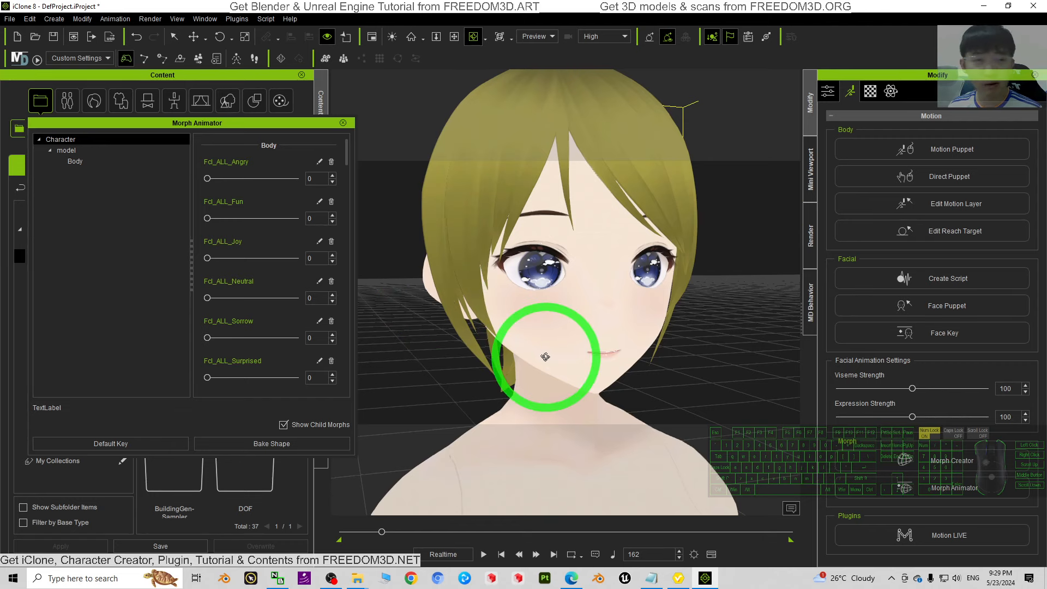
{"action": "left_click", "coordinate": [682, 581]}
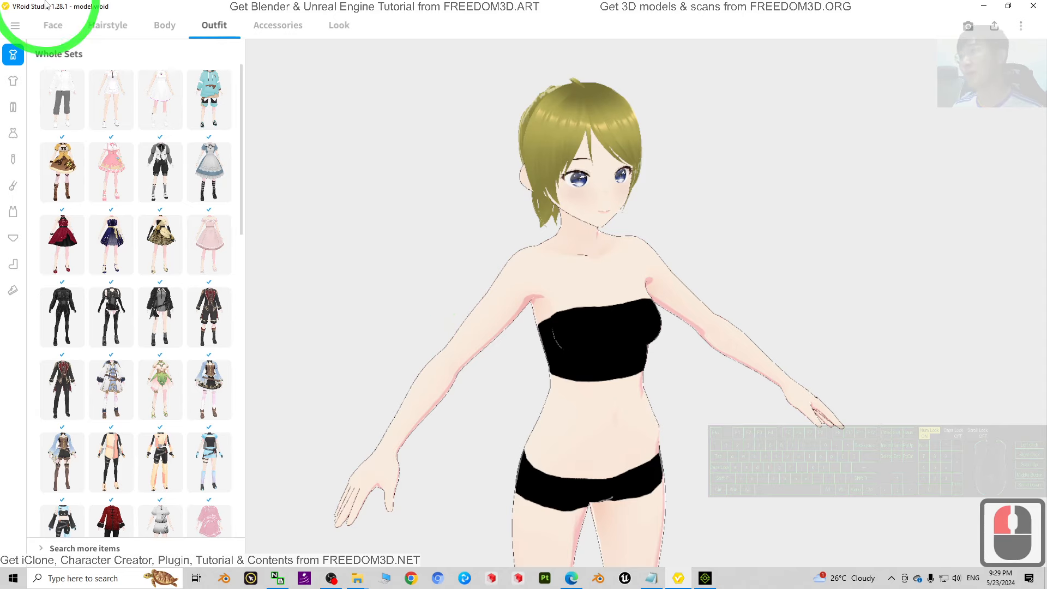
{"action": "left_click", "coordinate": [706, 579]}
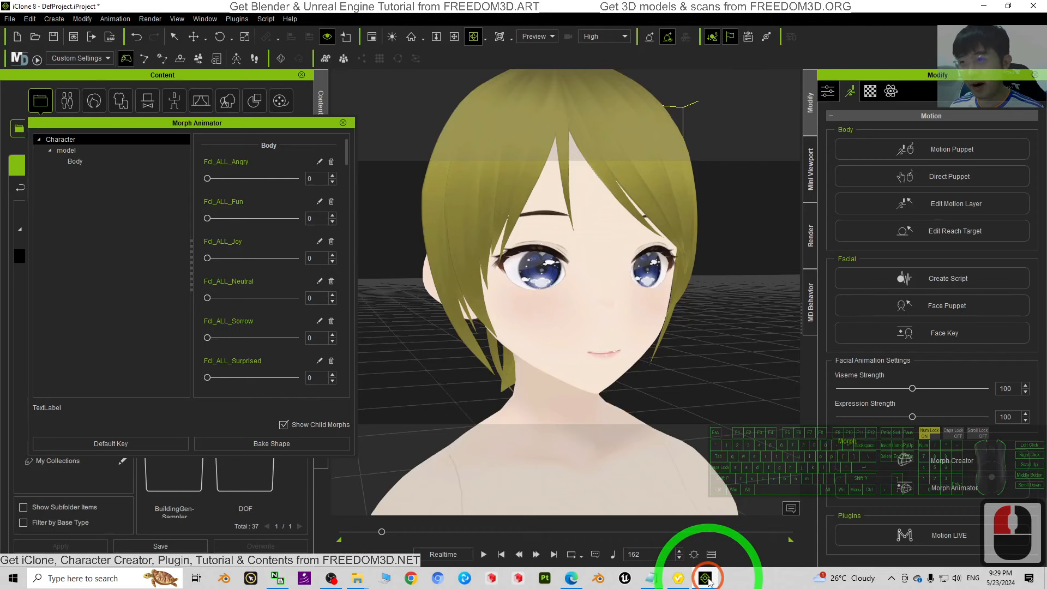
Close the Morph Animator and save the current iClone project.
{"action": "left_click", "coordinate": [706, 579]}
{"action": "left_click", "coordinate": [296, 182]}
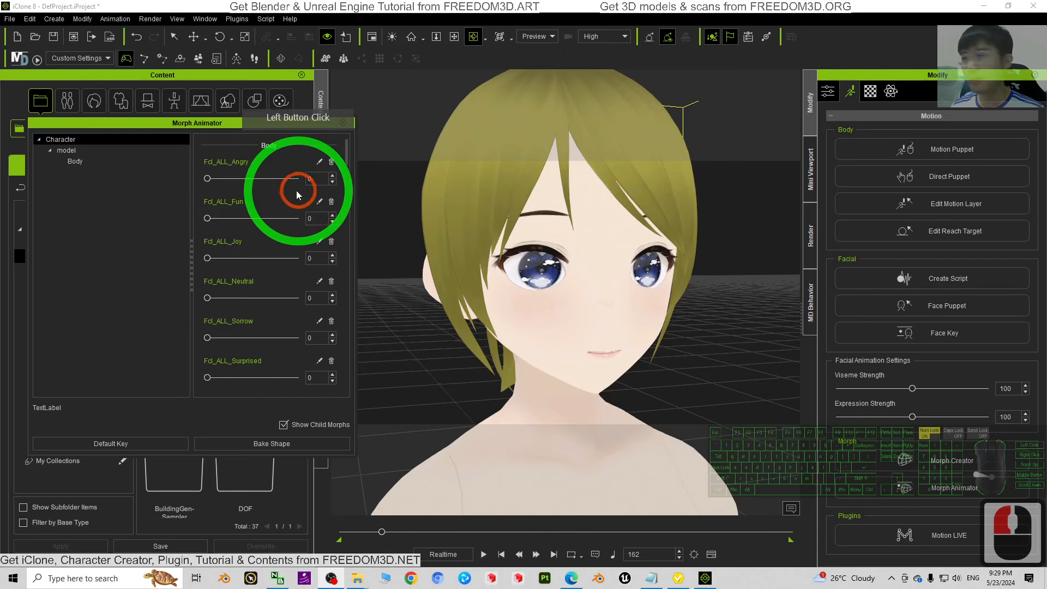
{"action": "left_click", "coordinate": [342, 123]}
{"action": "key", "text": "ctrl+s"}
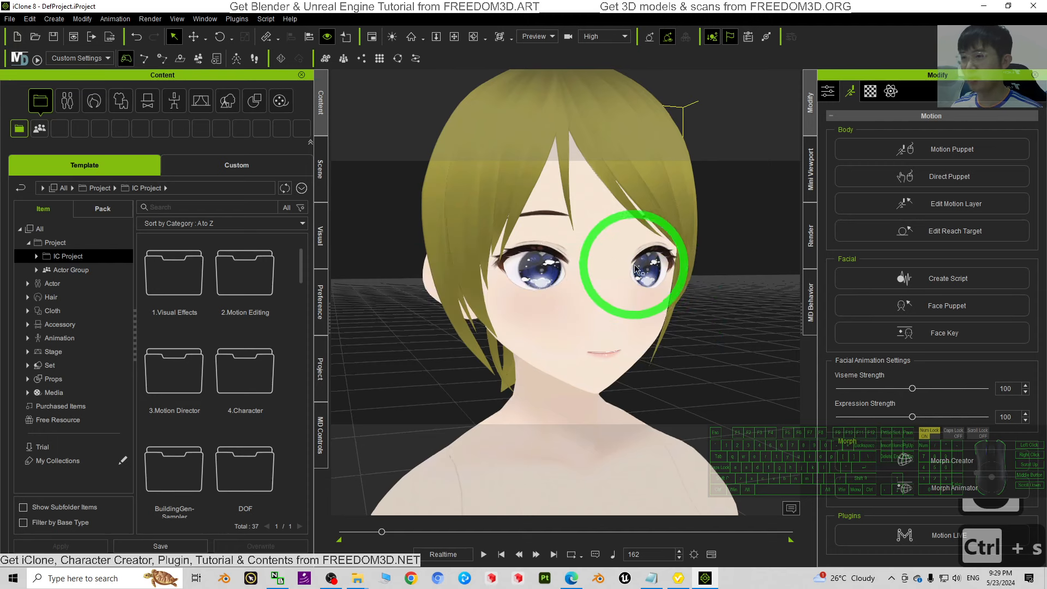
Start a new empty project and minimise the iClone window.
{"action": "left_click", "coordinate": [10, 19]}
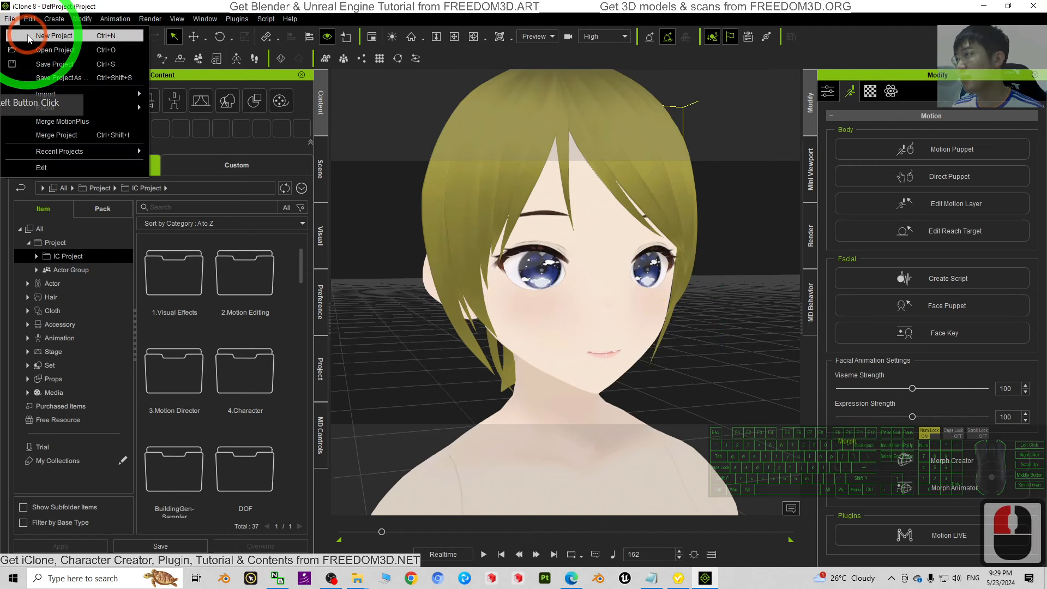
{"action": "left_click", "coordinate": [38, 33]}
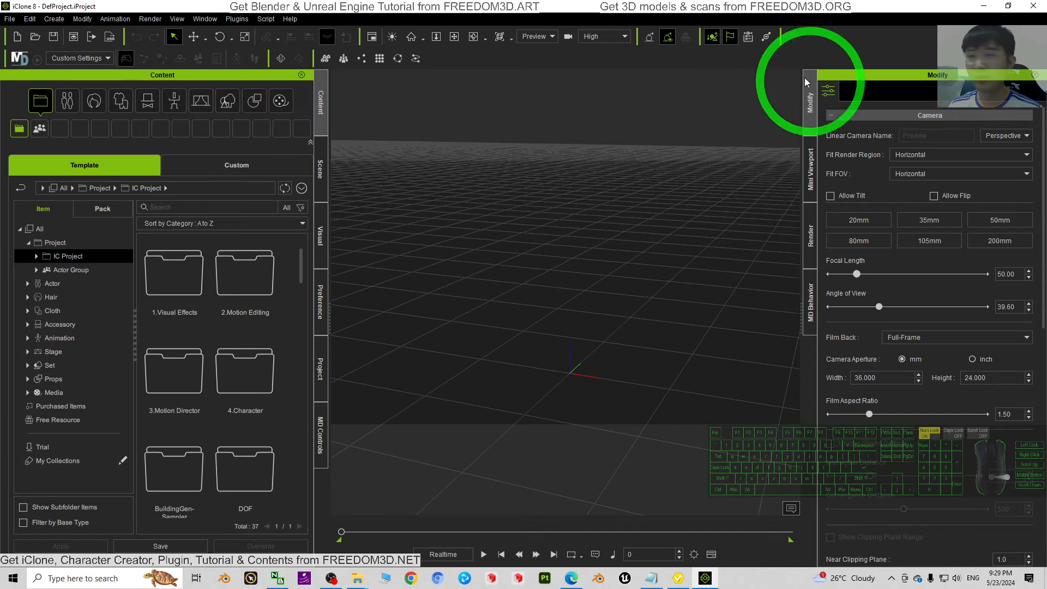
{"action": "left_click", "coordinate": [983, 7]}
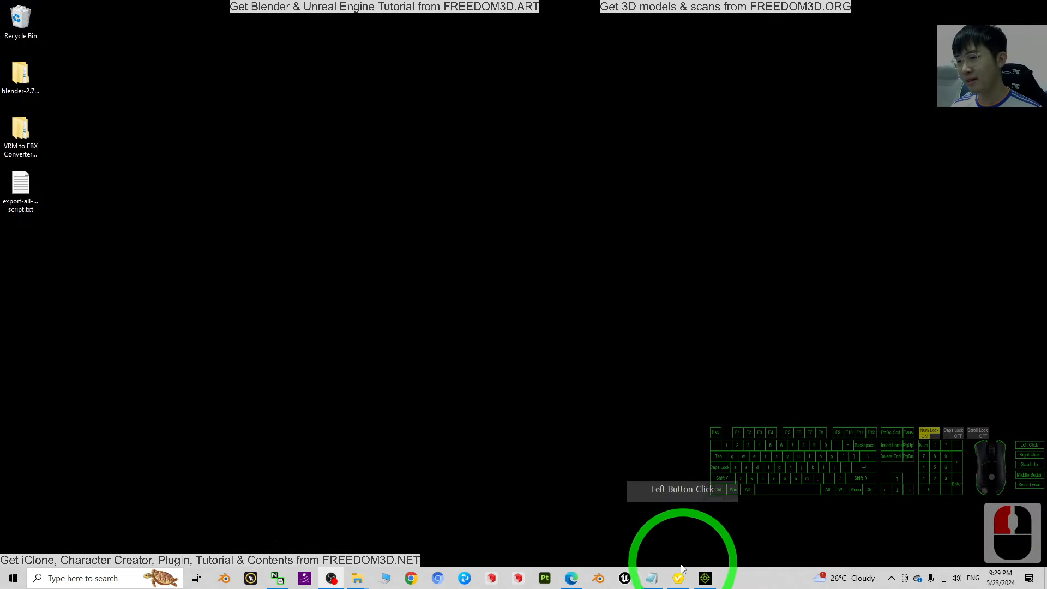
Switch to VRoid Studio, turn the avatar to face forward, and move the window aside to expose the desktop files.
{"action": "left_click", "coordinate": [679, 577]}
{"action": "scroll", "coordinate": [547, 316], "scroll_direction": "down", "scroll_amount": 4}
{"action": "mouse_move", "coordinate": [793, 399]}
{"action": "right_mouse_down"}
{"action": "mouse_move", "coordinate": [756, 407]}
{"action": "mouse_move", "coordinate": [797, 399]}
{"action": "mouse_move", "coordinate": [795, 410]}
{"action": "right_mouse_up"}
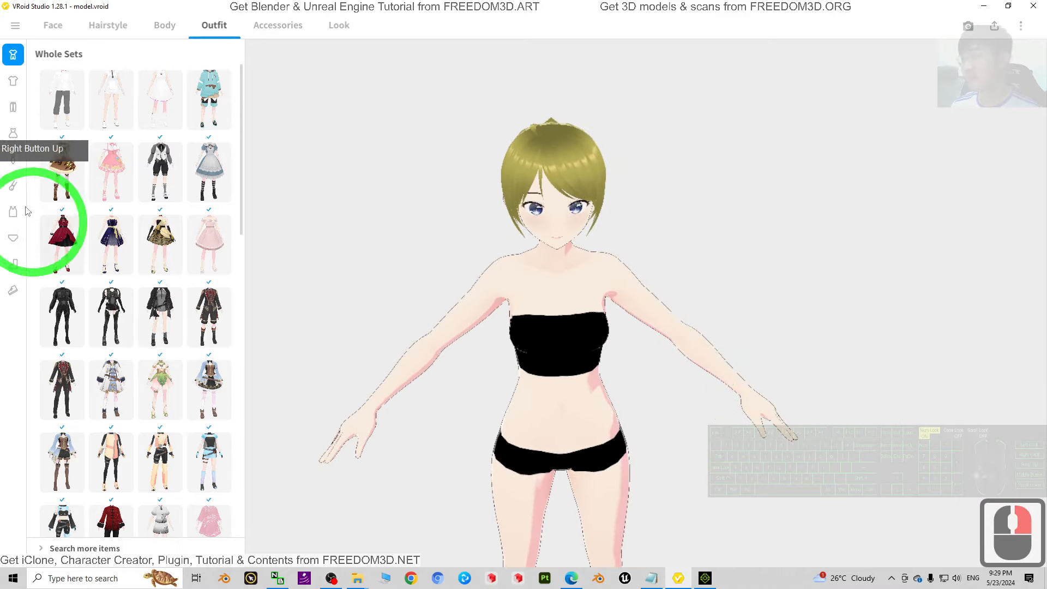
{"action": "right_click_drag", "start_coordinate": [750, 226], "coordinate": [461, 278]}
{"action": "left_click_drag", "start_coordinate": [565, 8], "coordinate": [557, 53]}
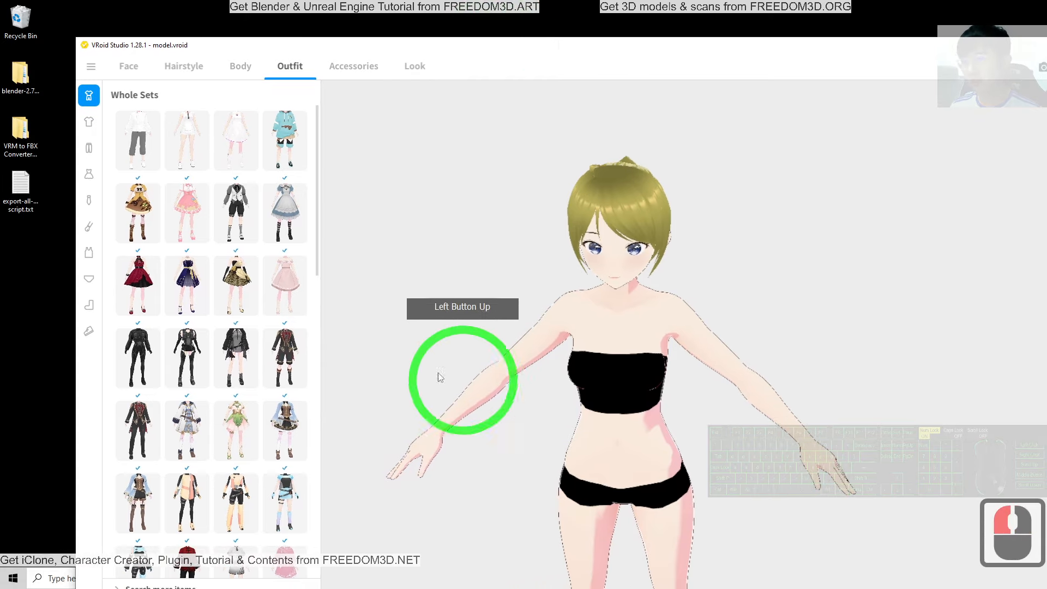
{"action": "left_click_drag", "start_coordinate": [464, 42], "coordinate": [517, 40]}
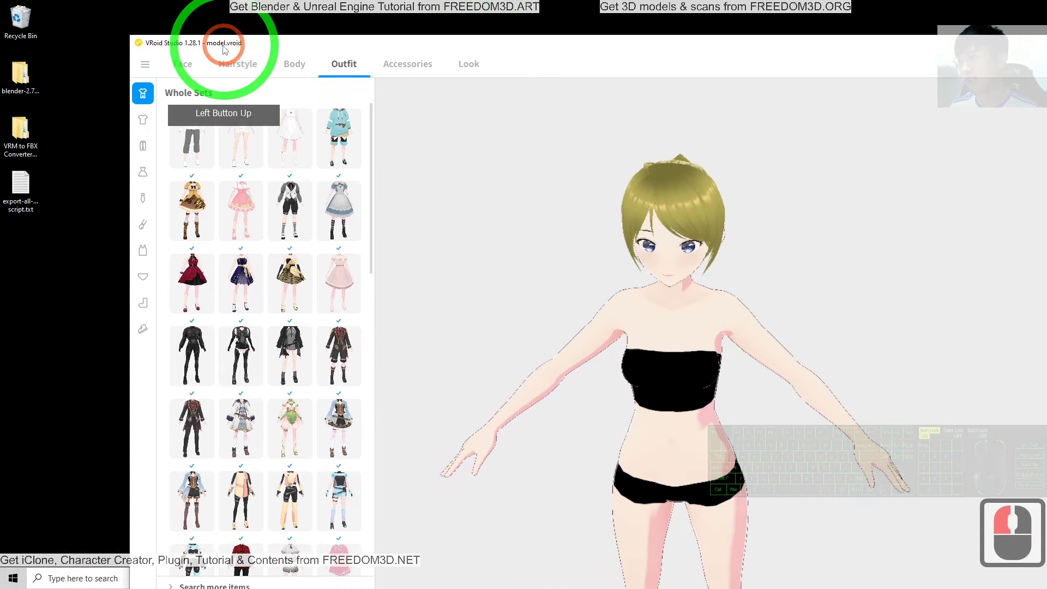
Start saving the avatar under a new location and browse to the Desktop folder.
{"action": "left_click", "coordinate": [153, 66]}
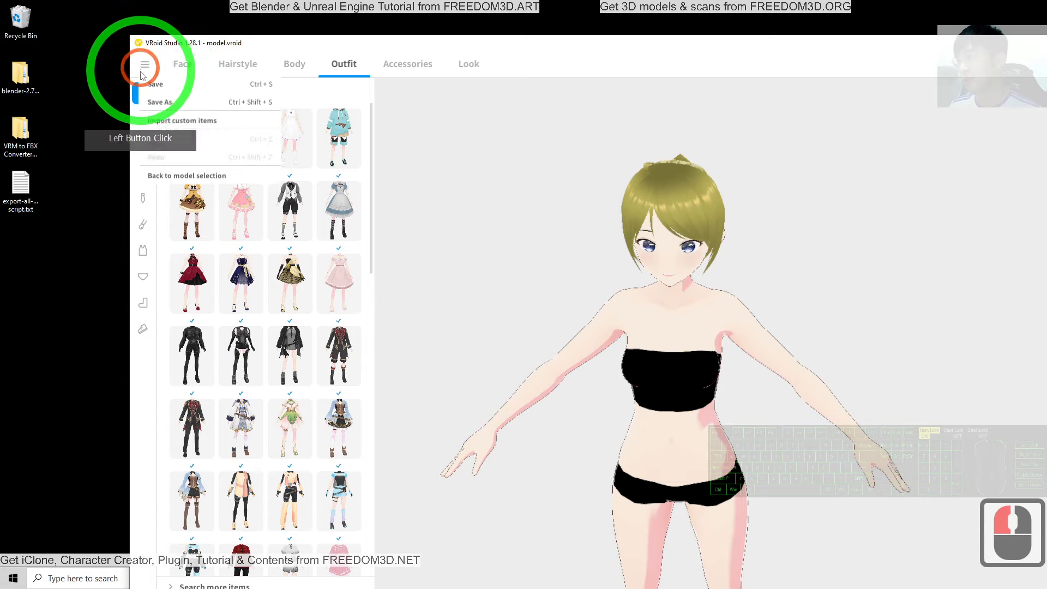
{"action": "left_click", "coordinate": [171, 102]}
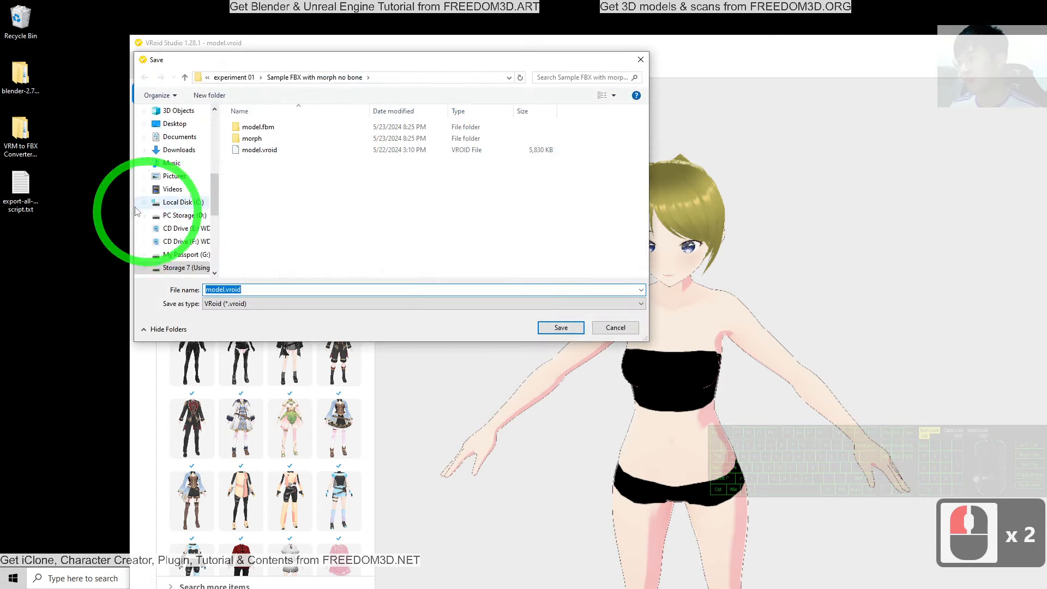
{"action": "left_click_drag", "start_coordinate": [214, 204], "coordinate": [214, 129]}
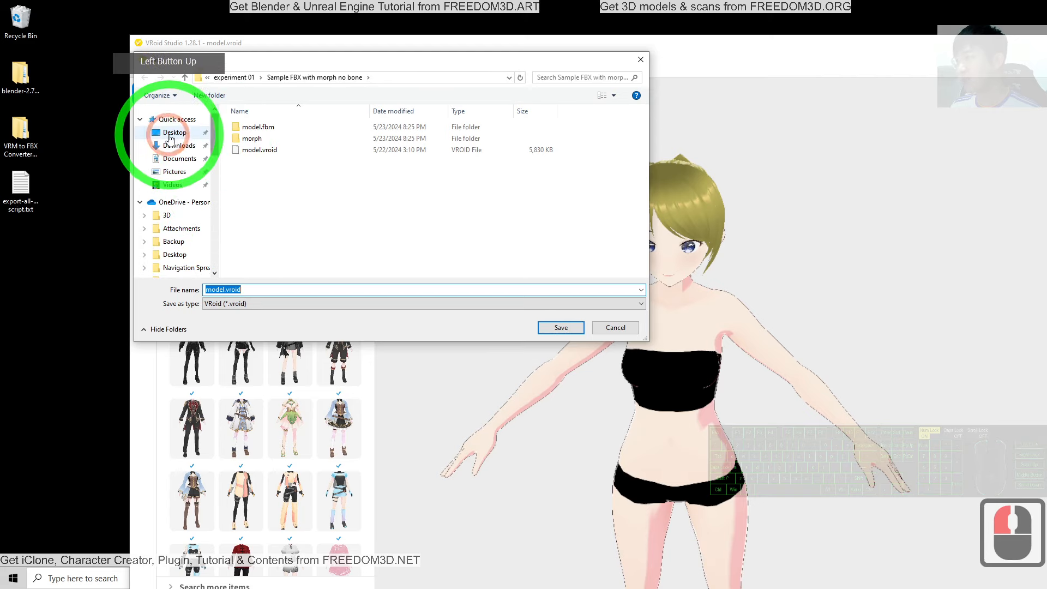
{"action": "left_click", "coordinate": [169, 133]}
Create a folder named model on the Desktop and save the avatar in it as model.vroid.
{"action": "right_click", "coordinate": [282, 205]}
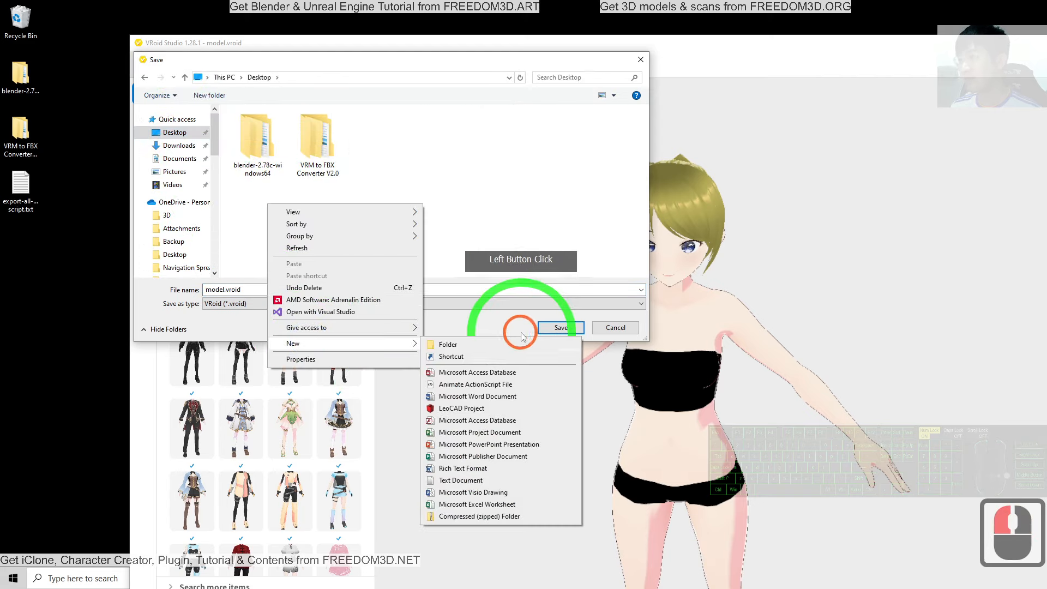
{"action": "left_click", "coordinate": [444, 339]}
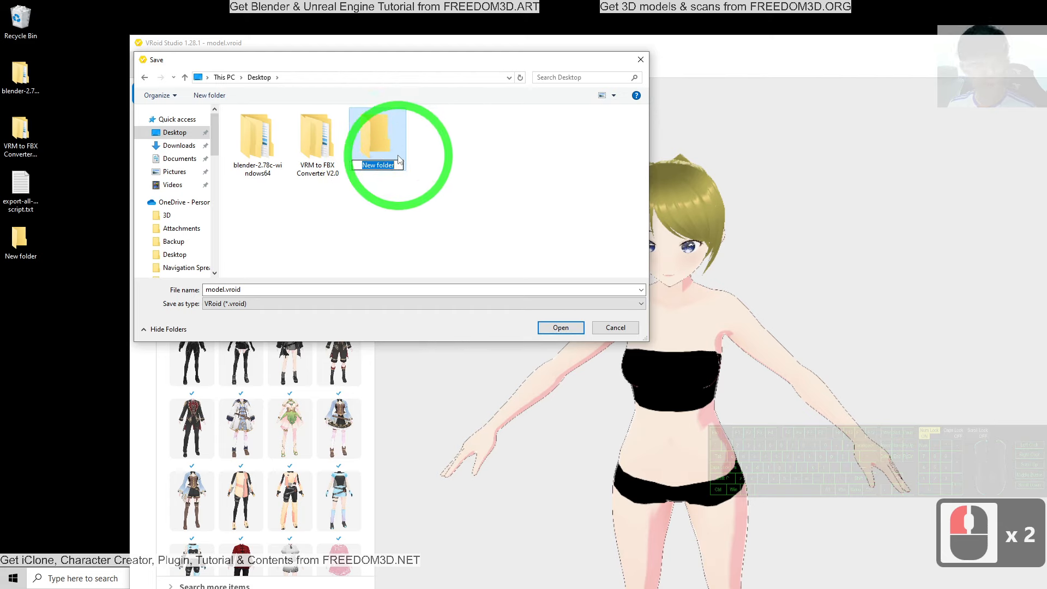
{"action": "type", "text": "moide"}
{"action": "key", "text": "BackSpace"}
{"action": "key", "text": "BackSpace"}
{"action": "key", "text": "BackSpace"}
{"action": "type", "text": "de"}
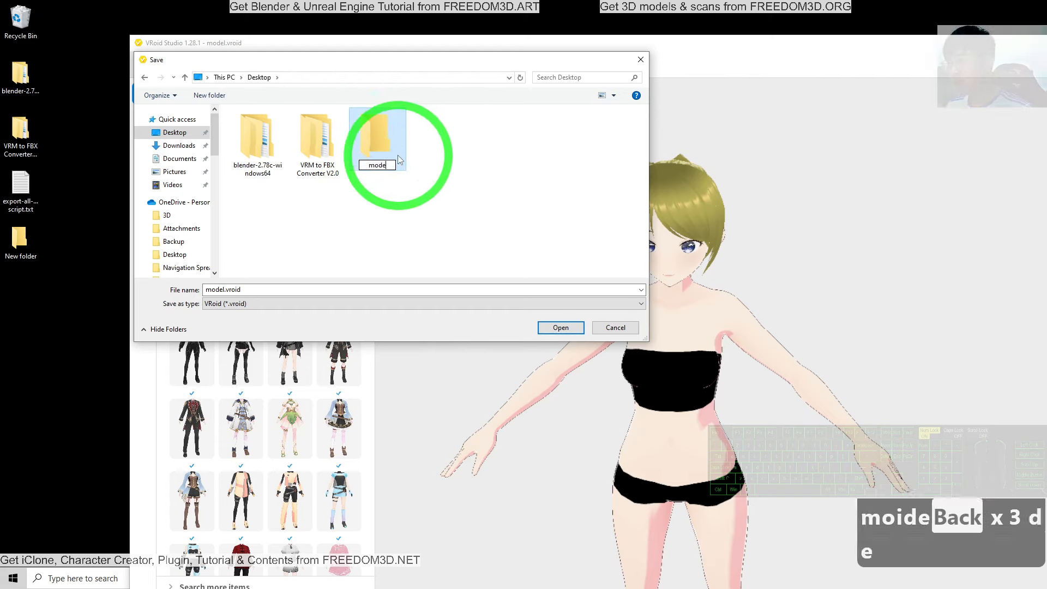
{"action": "type", "text": "l"}
{"action": "key", "text": "Return"}
{"action": "key", "text": "Return"}
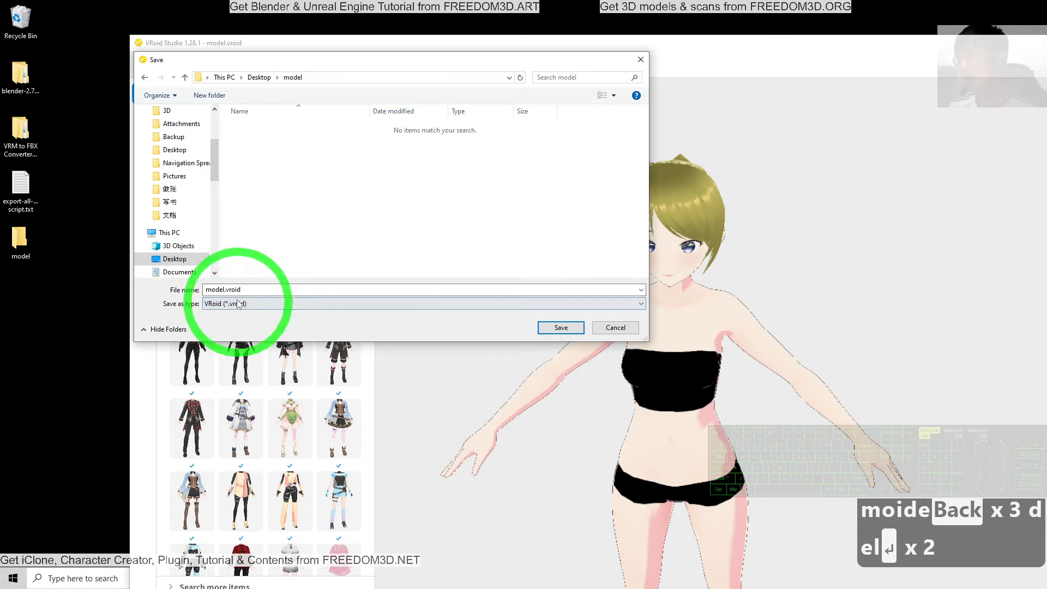
{"action": "left_click", "coordinate": [560, 327]}
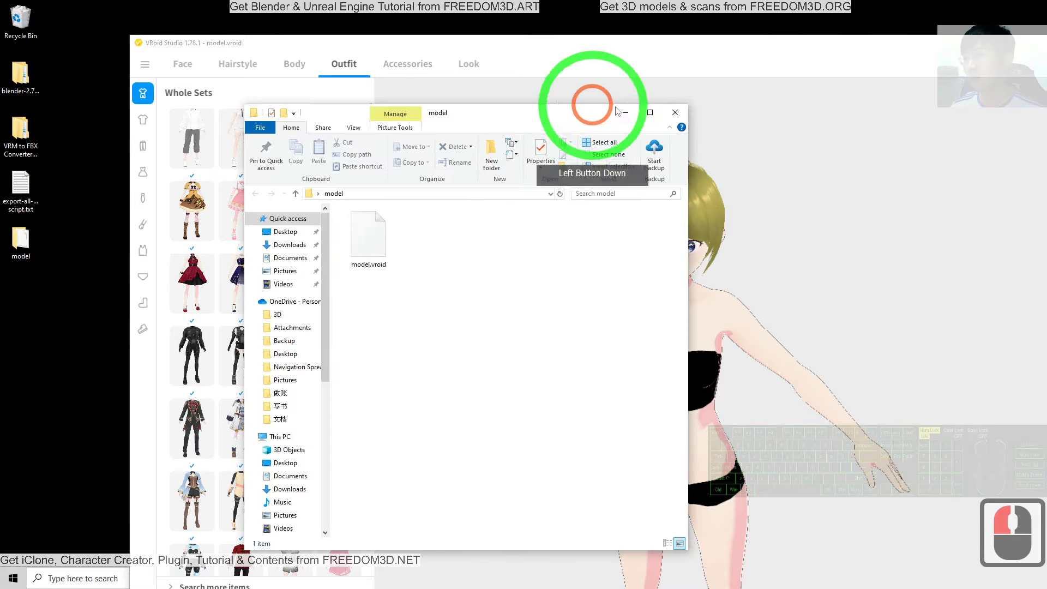
Check the saved file in the Desktop's model folder and reposition the open windows.
{"action": "left_click", "coordinate": [670, 116]}
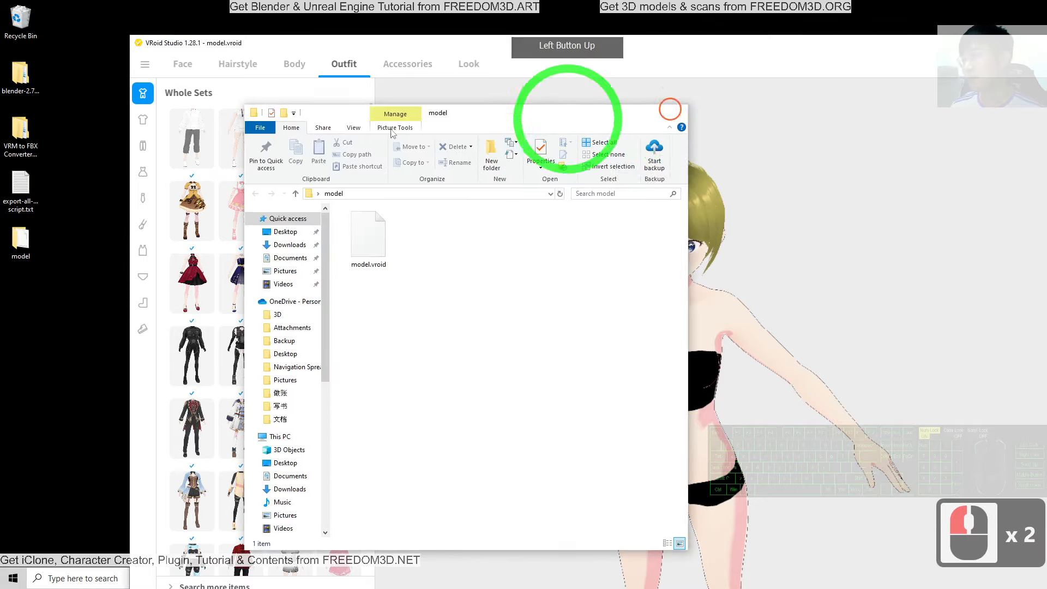
{"action": "double_click", "coordinate": [22, 236]}
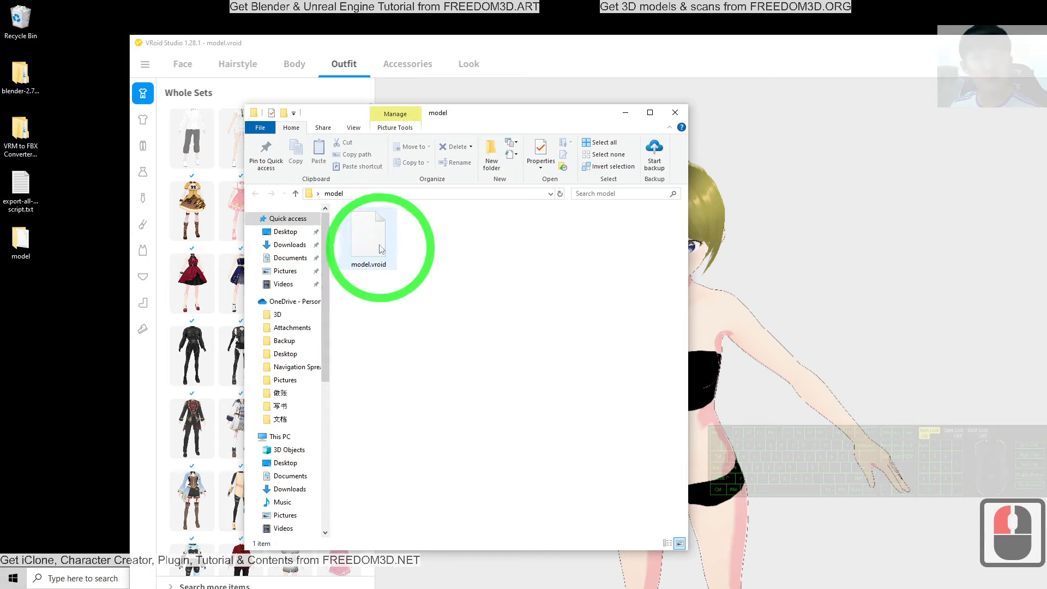
{"action": "left_click_drag", "start_coordinate": [529, 116], "coordinate": [360, 117]}
{"action": "left_click_drag", "start_coordinate": [642, 50], "coordinate": [528, 4]}
{"action": "left_click_drag", "start_coordinate": [523, 51], "coordinate": [614, 93]}
Start a VRM export of the avatar without any reductions and open its VRM settings.
{"action": "left_click", "coordinate": [992, 84]}
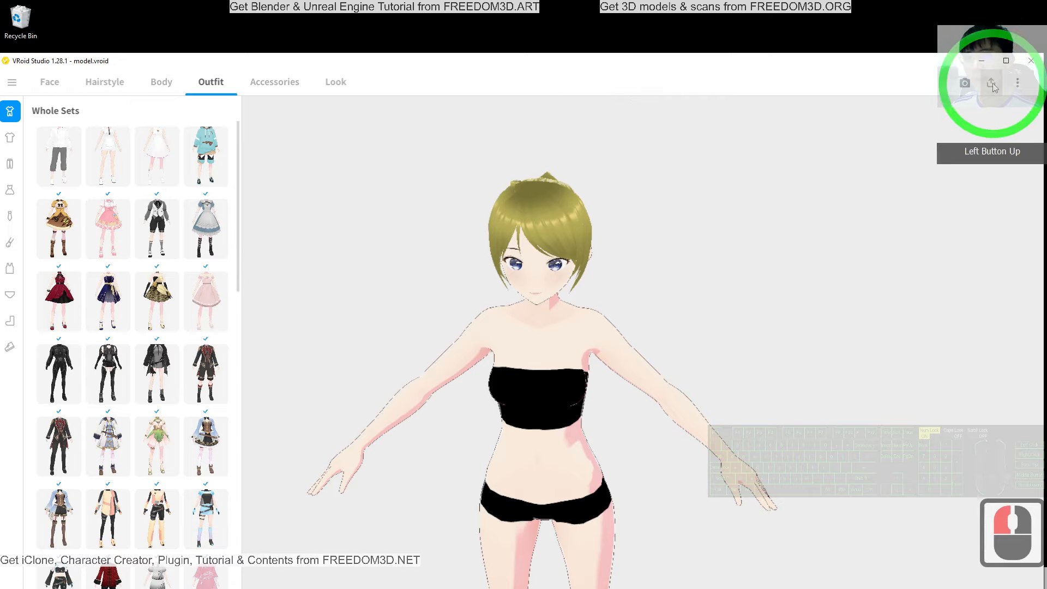
{"action": "left_click", "coordinate": [992, 85]}
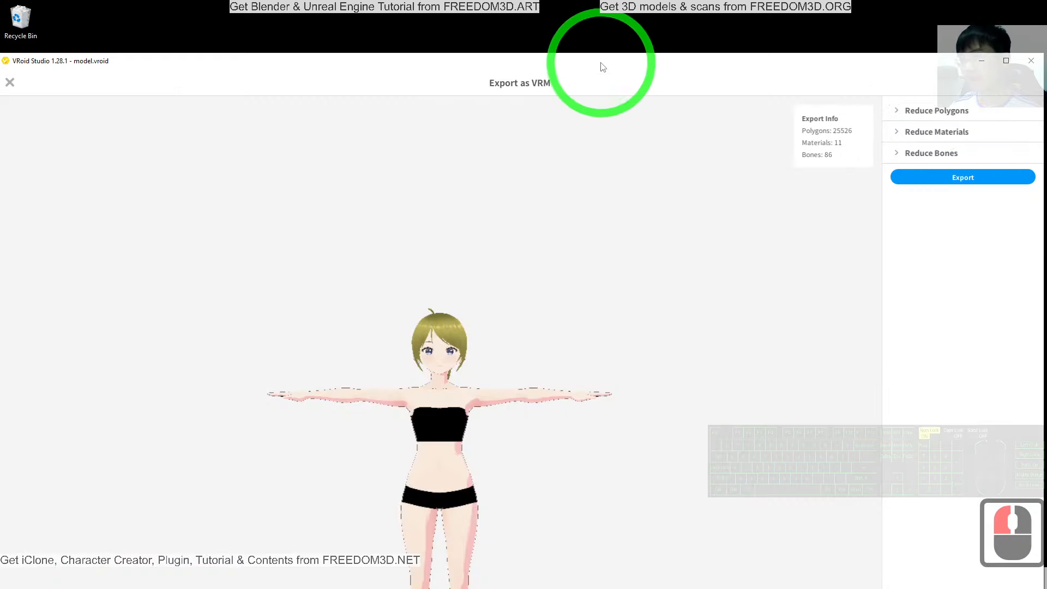
{"action": "left_click_drag", "start_coordinate": [602, 66], "coordinate": [671, 1]}
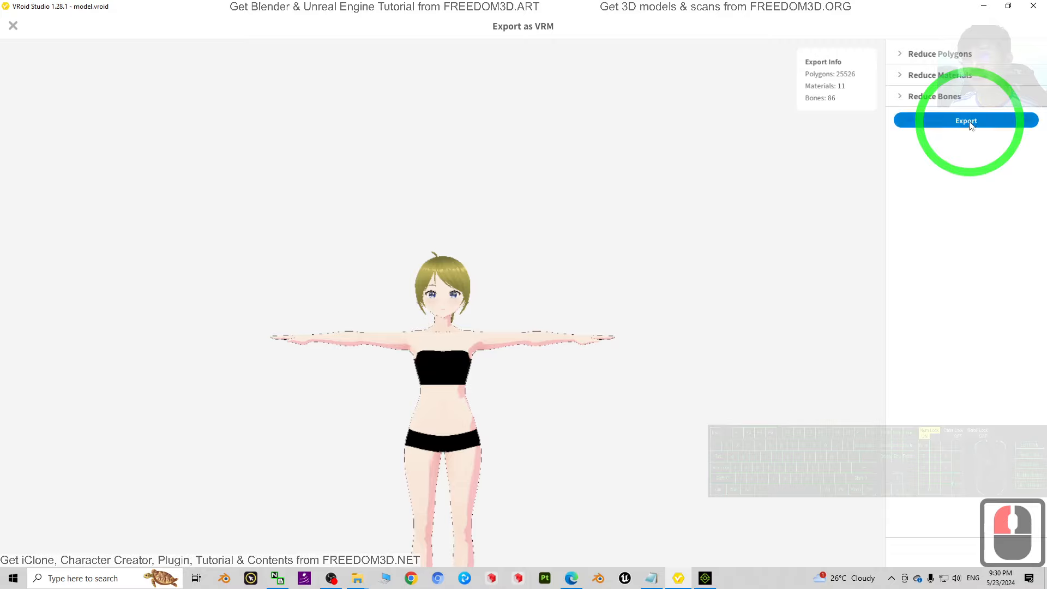
{"action": "left_click", "coordinate": [951, 120]}
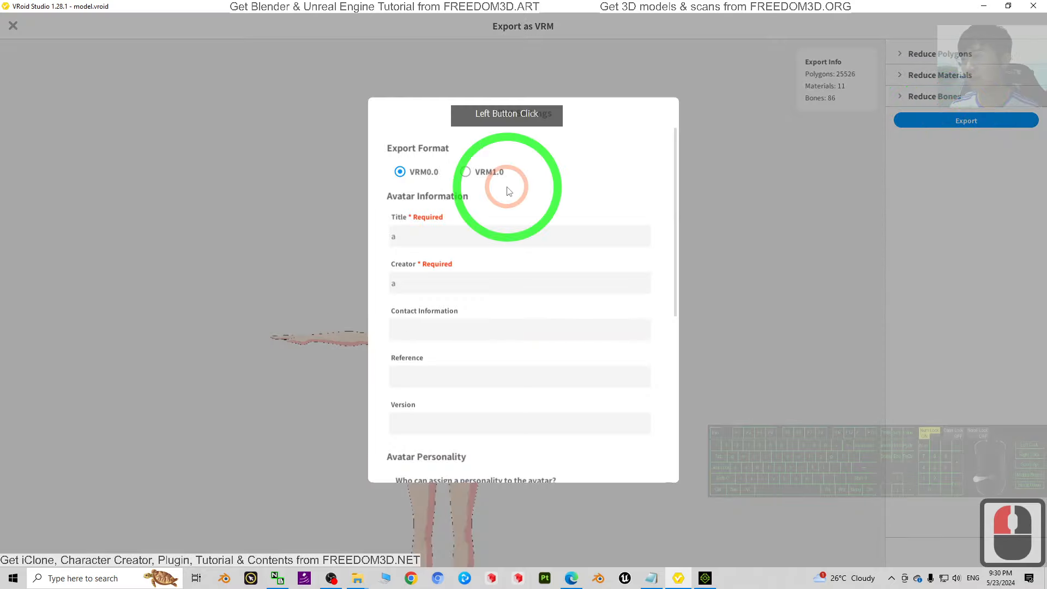
Choose VRM0.0 as the export format and set the avatar title to model01.
{"action": "left_click", "coordinate": [403, 172]}
{"action": "left_click", "coordinate": [420, 243]}
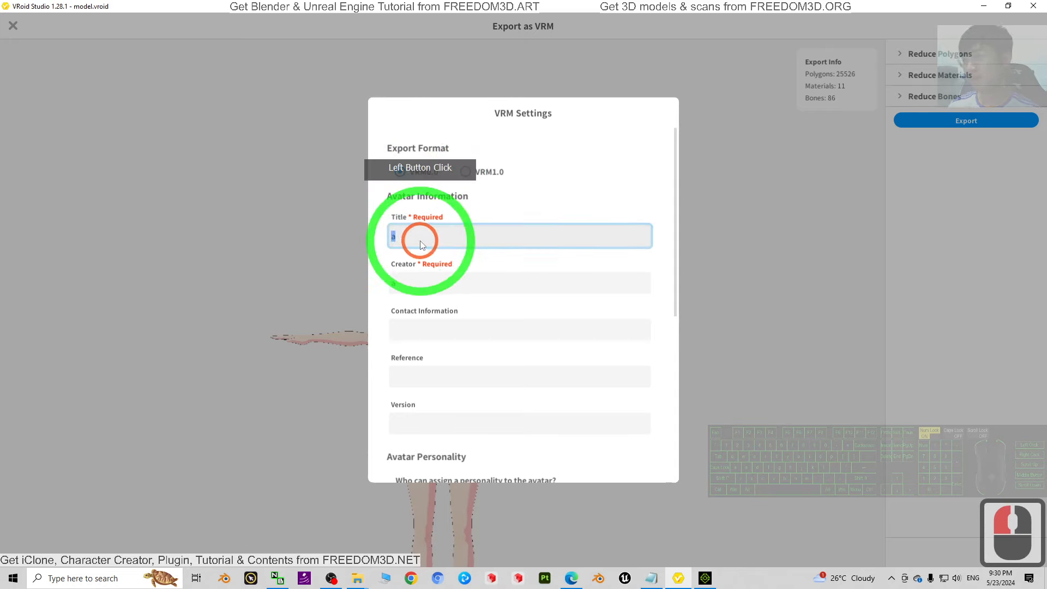
{"action": "type", "text": "model01"}
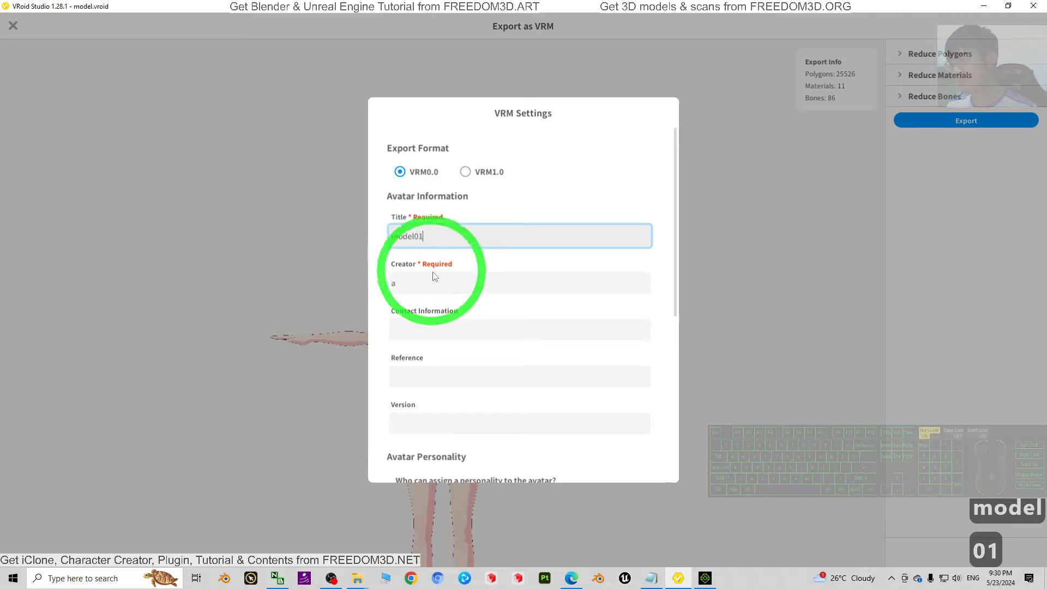
Set the avatar's creator to Freedom in the VRM settings and start the export.
{"action": "left_click_drag", "start_coordinate": [442, 284], "coordinate": [344, 277]}
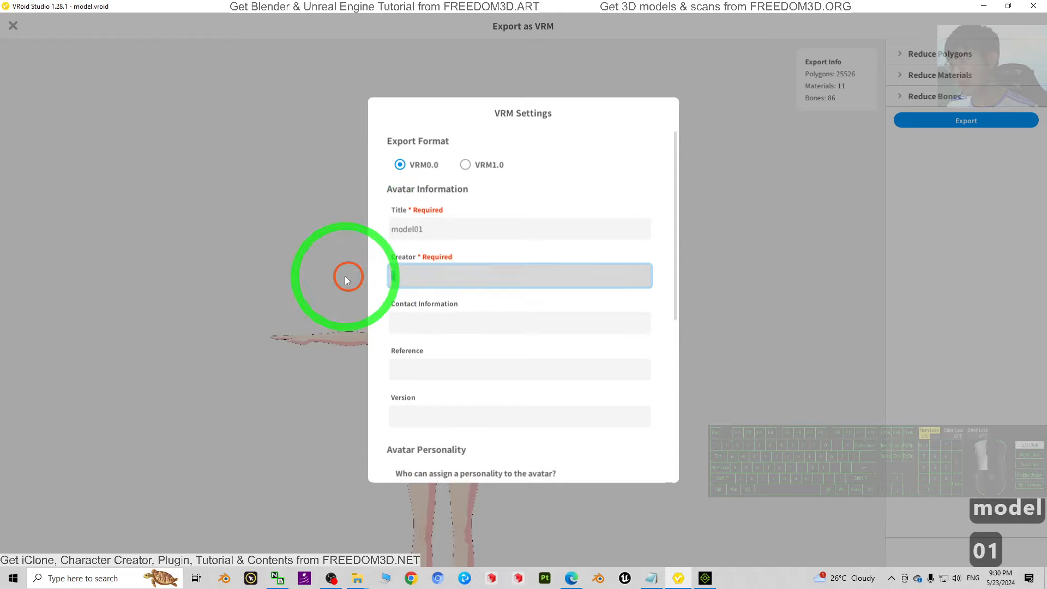
{"action": "type", "text": "Freedom"}
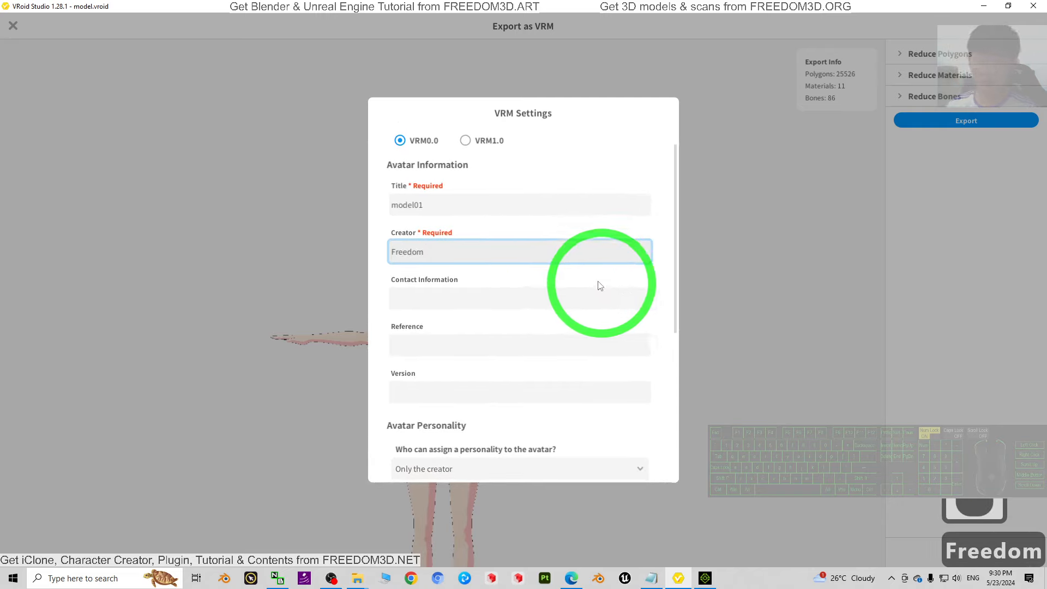
{"action": "scroll", "coordinate": [599, 286], "scroll_direction": "down", "scroll_amount": 13}
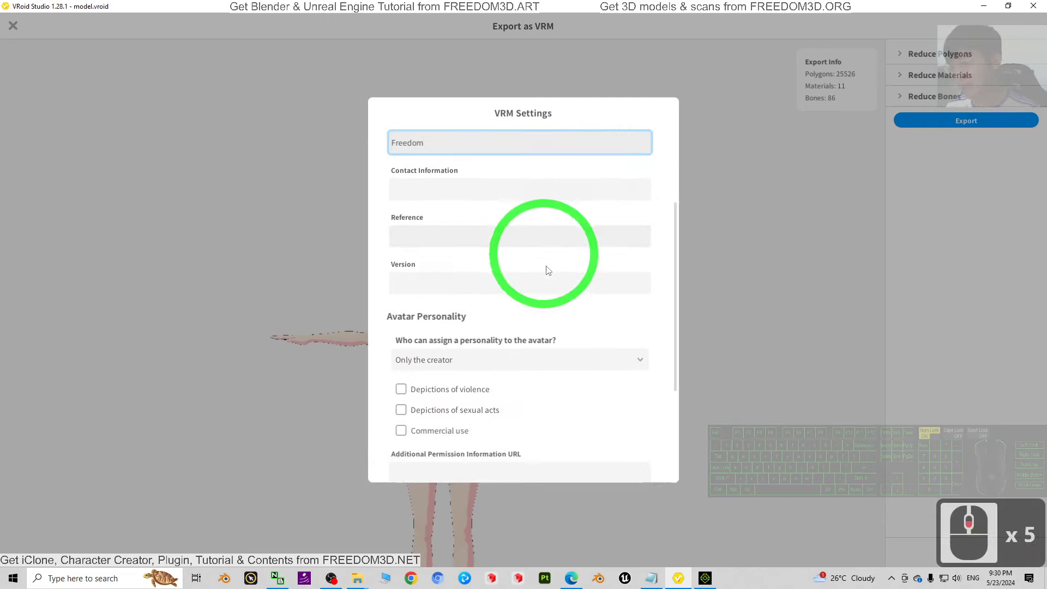
{"action": "left_click", "coordinate": [526, 425]}
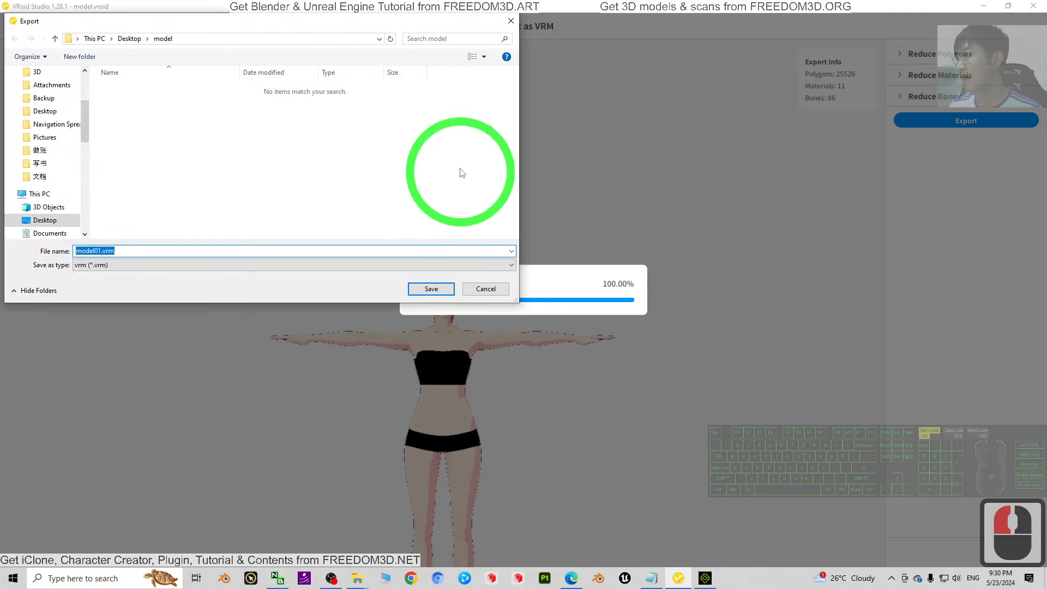
Save the exported avatar as model01.vrm in the Desktop's model folder.
{"action": "left_click", "coordinate": [131, 40]}
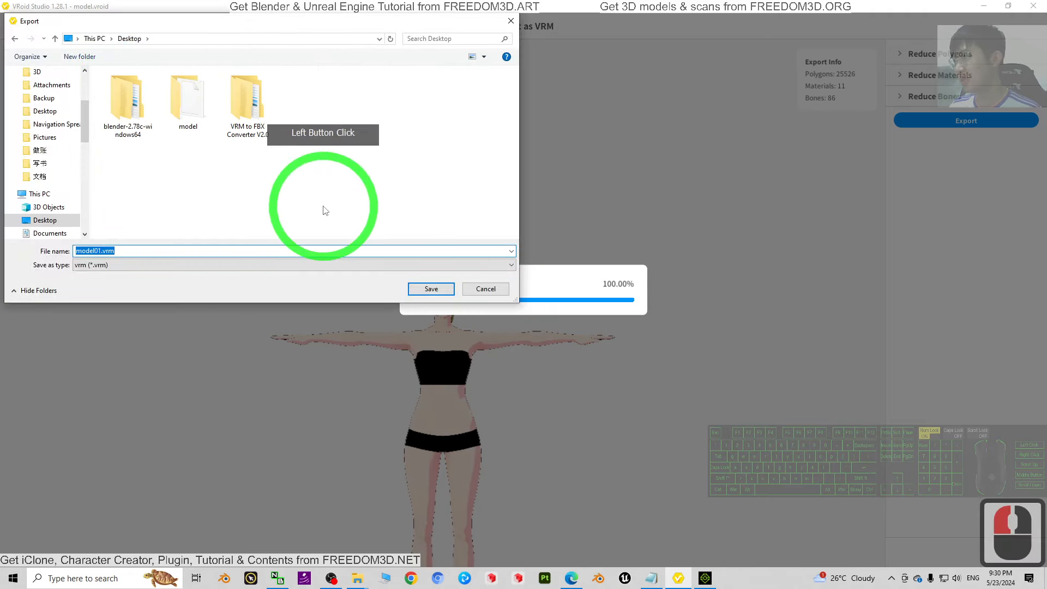
{"action": "double_click", "coordinate": [188, 98]}
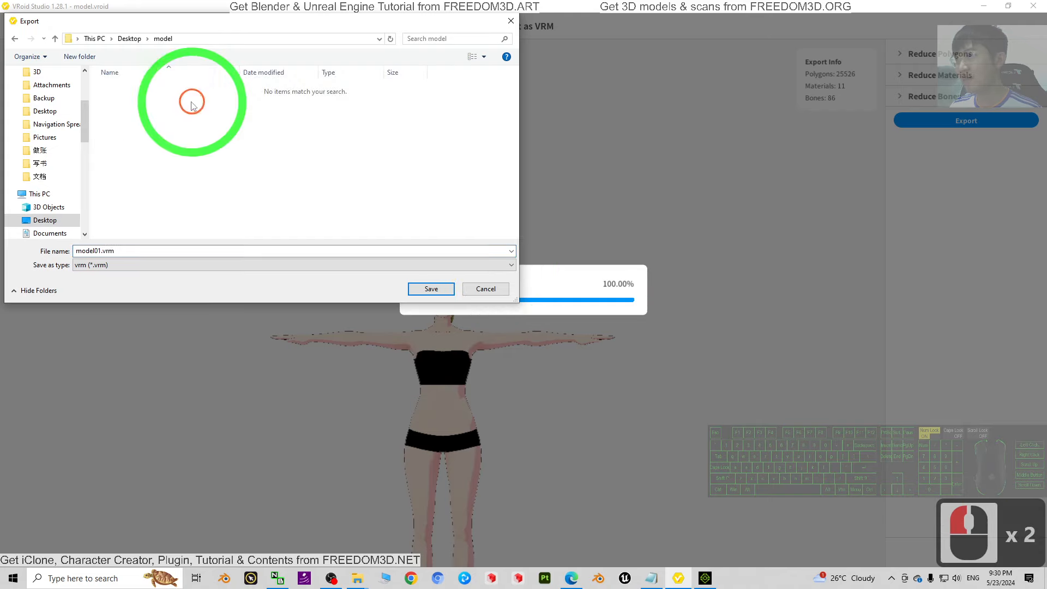
{"action": "left_click", "coordinate": [131, 249]}
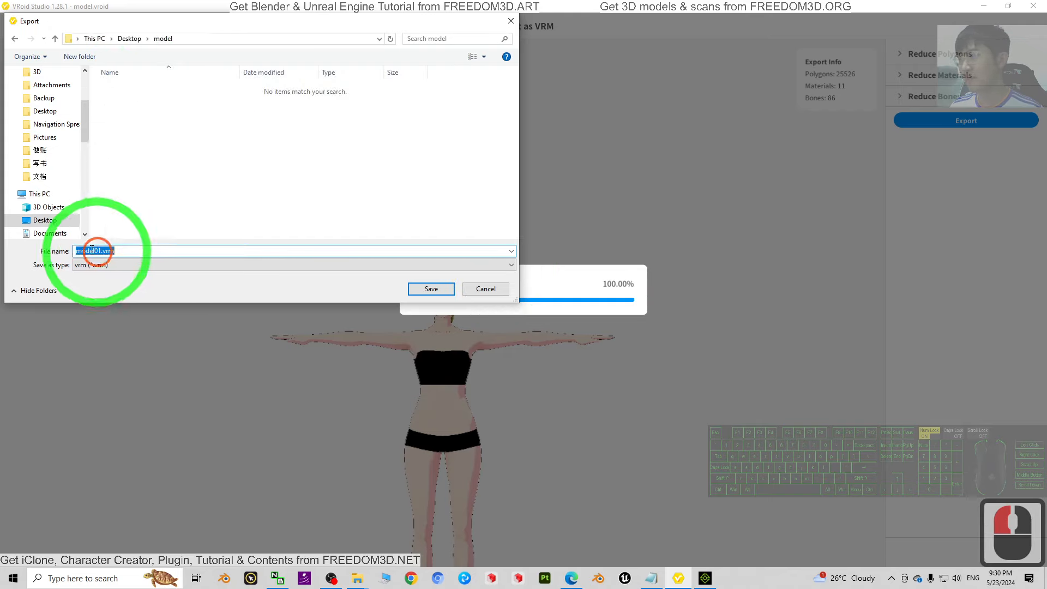
{"action": "left_click", "coordinate": [132, 251]}
{"action": "left_click", "coordinate": [440, 294]}
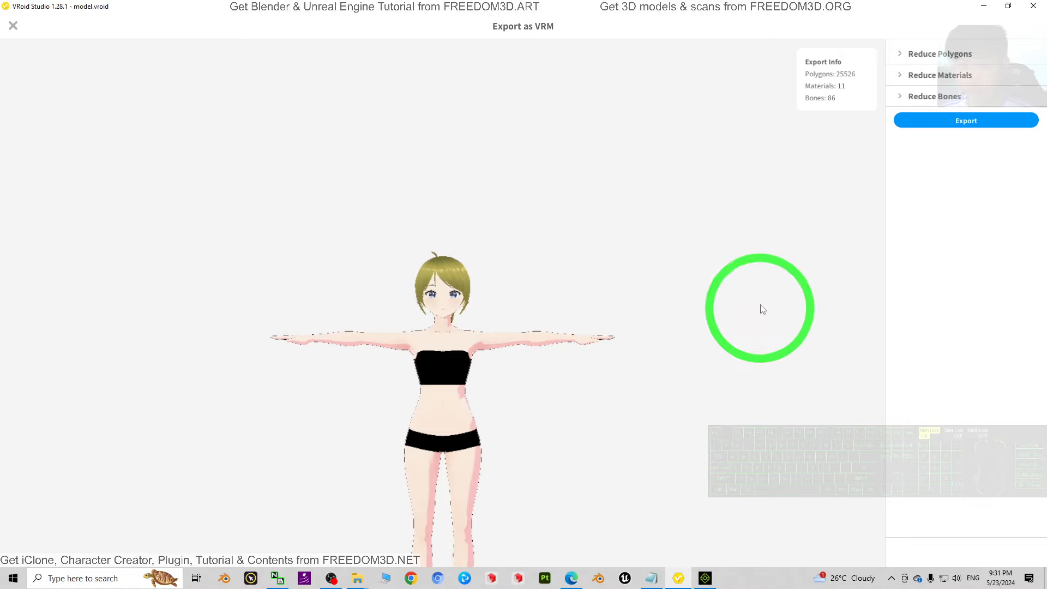
Leave the VRM export view and minimize the avatar editor to reach the Desktop.
{"action": "left_click", "coordinate": [528, 253]}
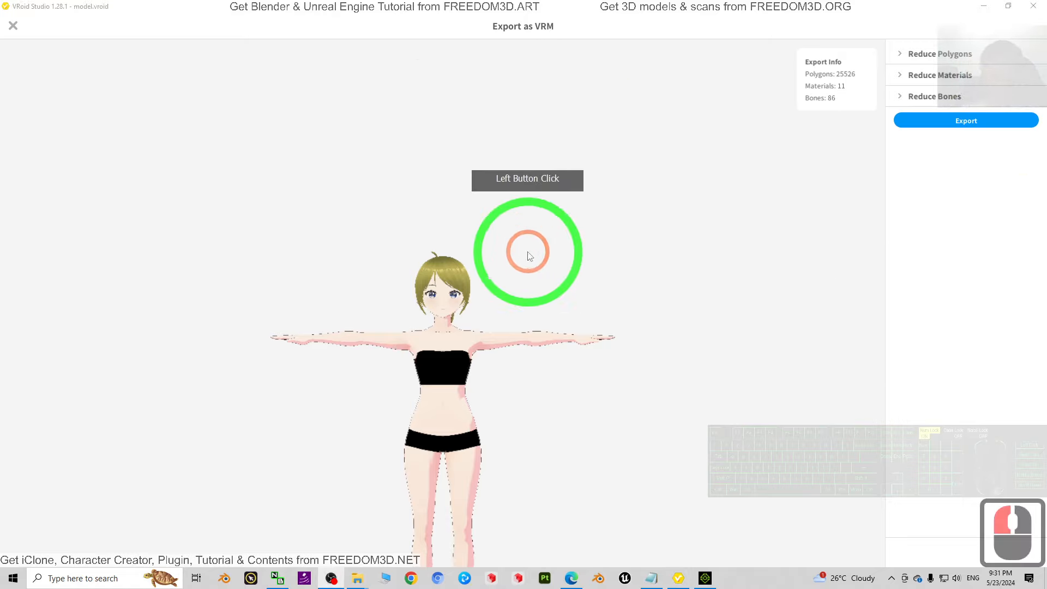
{"action": "scroll", "coordinate": [493, 361], "scroll_direction": "up", "scroll_amount": 7}
{"action": "left_click", "coordinate": [897, 226]}
{"action": "scroll", "coordinate": [675, 327], "scroll_direction": "up", "scroll_amount": 16}
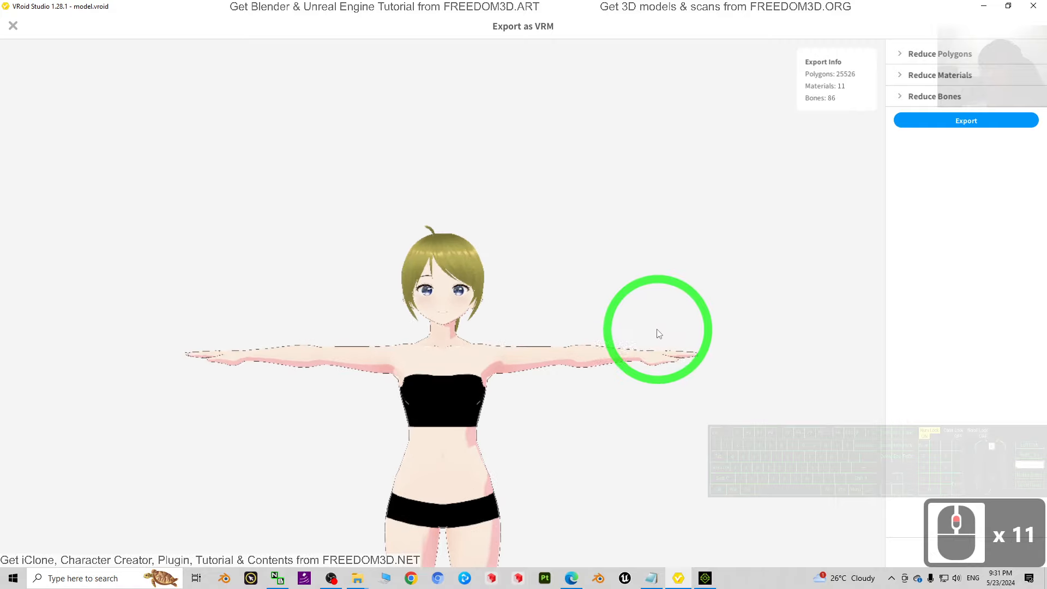
{"action": "left_click", "coordinate": [14, 27]}
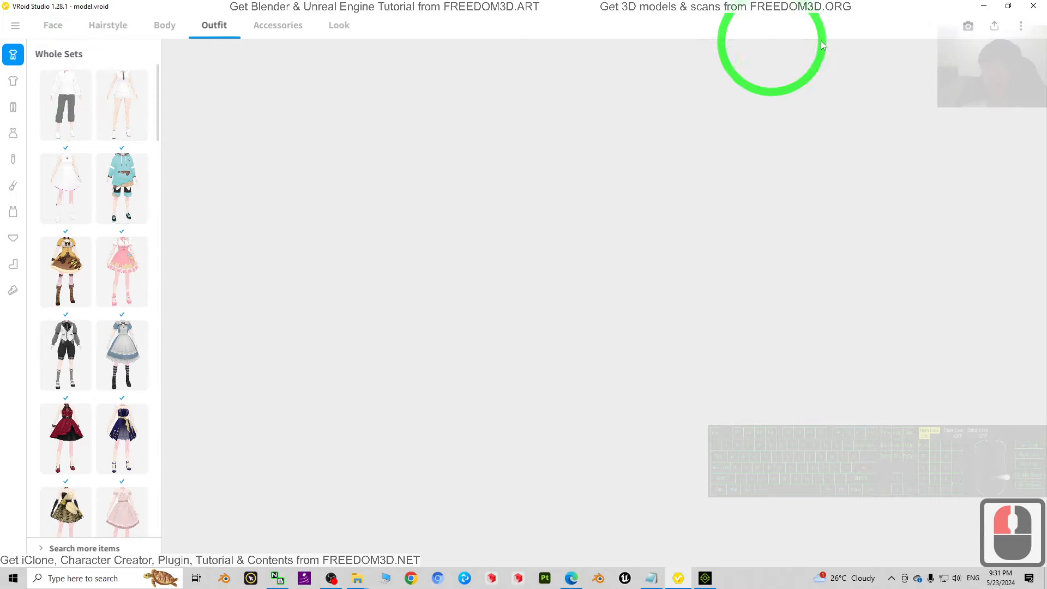
{"action": "scroll", "coordinate": [608, 292], "scroll_direction": "down", "scroll_amount": 4}
{"action": "scroll", "coordinate": [211, 257], "scroll_direction": "down", "scroll_amount": 3}
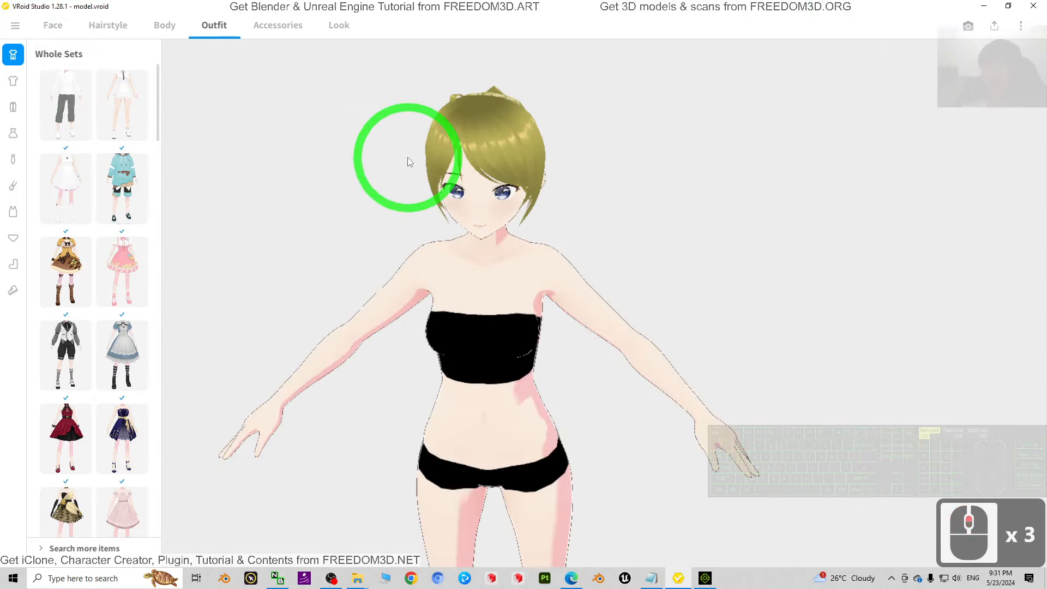
{"action": "left_click", "coordinate": [983, 6]}
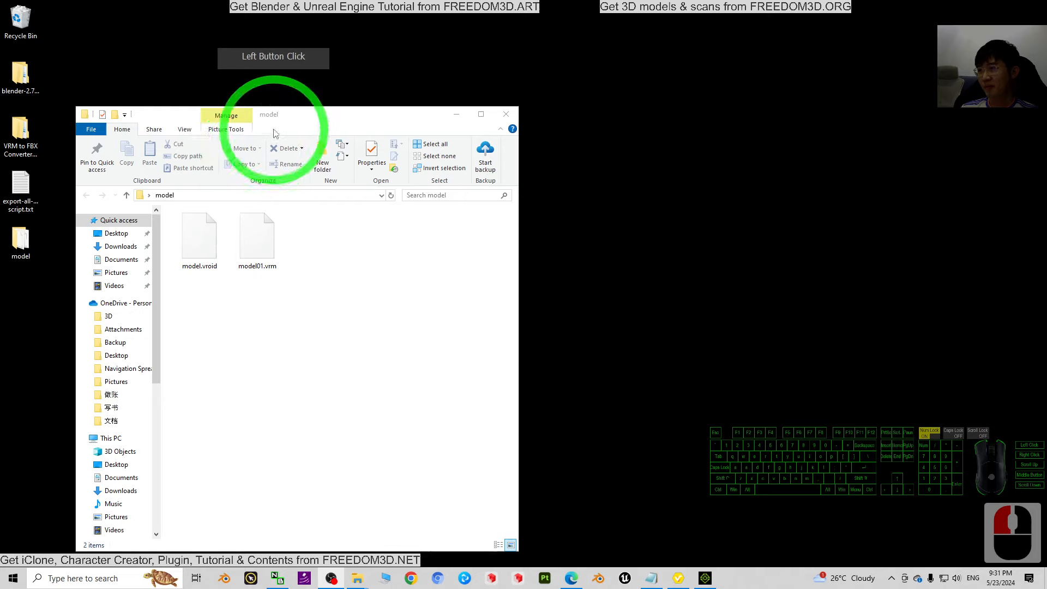
Reopen the model folder from the Desktop and select the exported model01.vrm file.
{"action": "left_click_drag", "start_coordinate": [280, 120], "coordinate": [362, 103]}
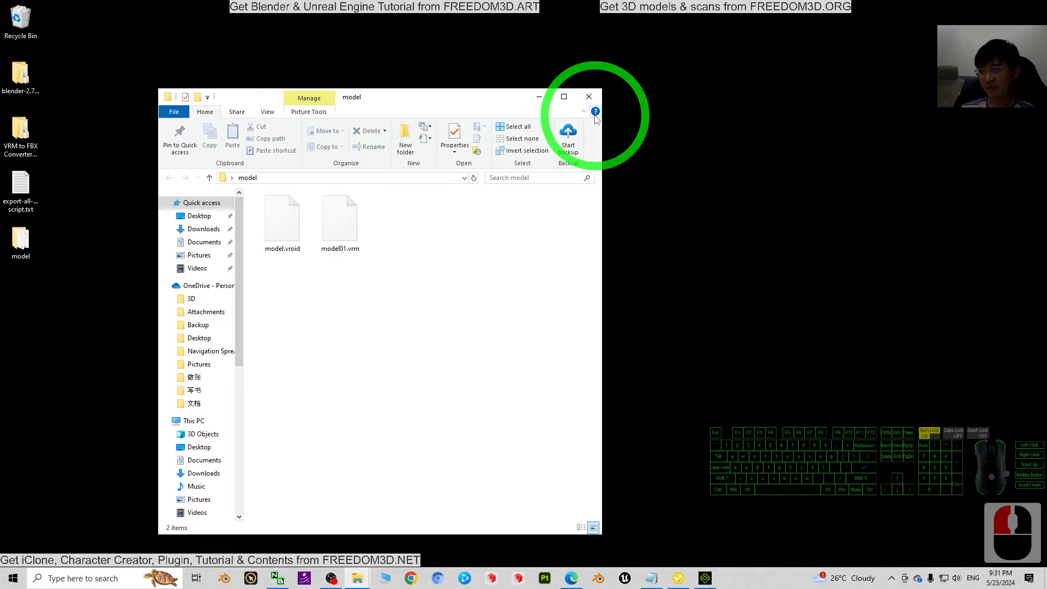
{"action": "left_click", "coordinate": [589, 98]}
{"action": "left_click", "coordinate": [20, 245]}
{"action": "double_click", "coordinate": [19, 243]}
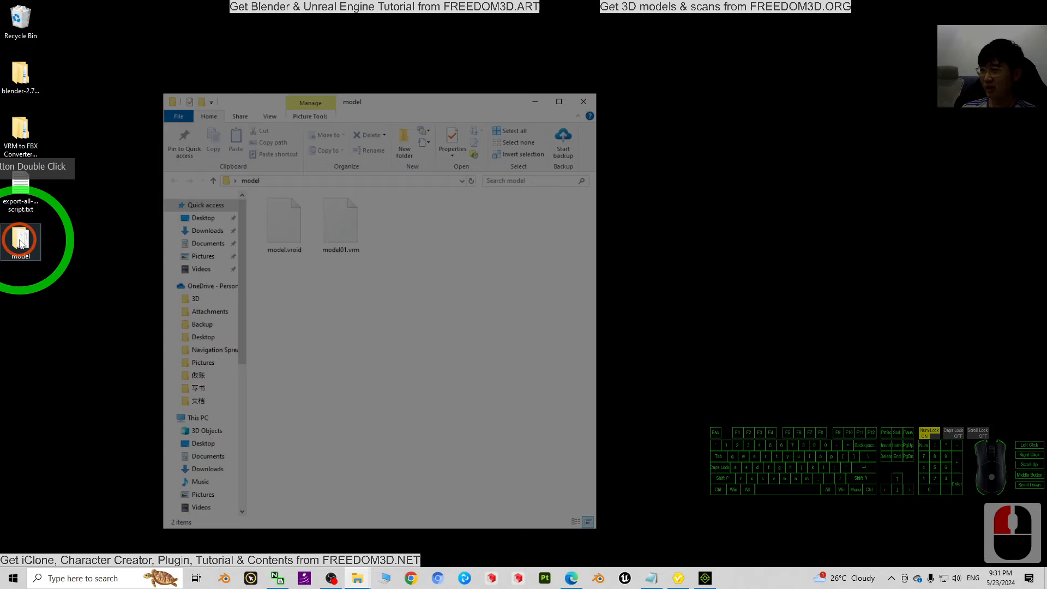
{"action": "left_click", "coordinate": [340, 235]}
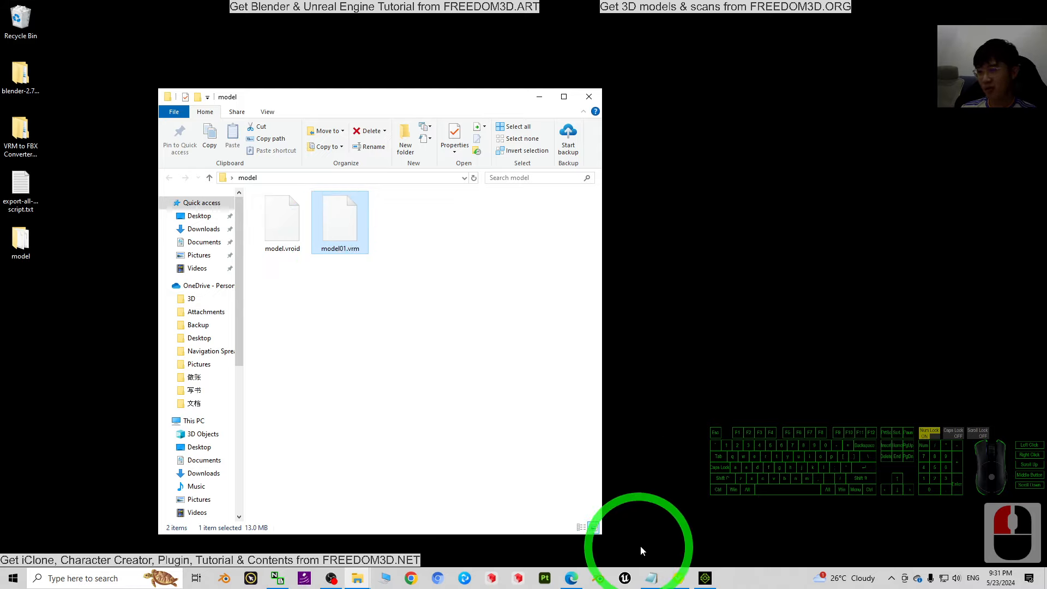
Switch to Notepad, examine the VRM to FBX Converter 2.0 download link in the notes, and move the notes window aside.
{"action": "left_click", "coordinate": [651, 577]}
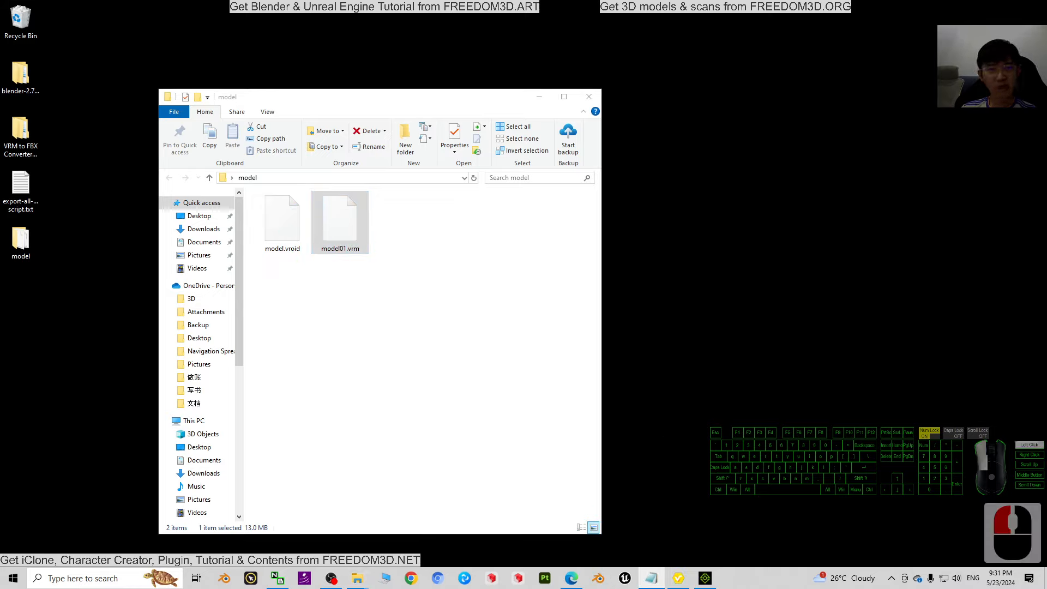
{"action": "left_click_drag", "start_coordinate": [1046, 137], "coordinate": [817, 154]}
{"action": "scroll", "coordinate": [790, 222], "scroll_direction": "down", "scroll_amount": 2}
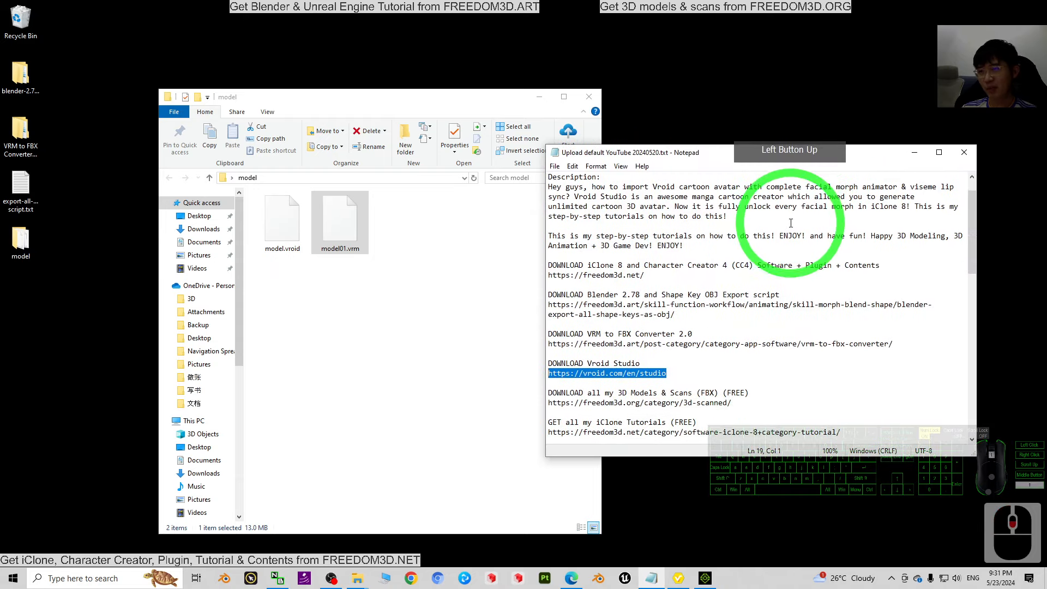
{"action": "scroll", "coordinate": [768, 241], "scroll_direction": "up", "scroll_amount": 3}
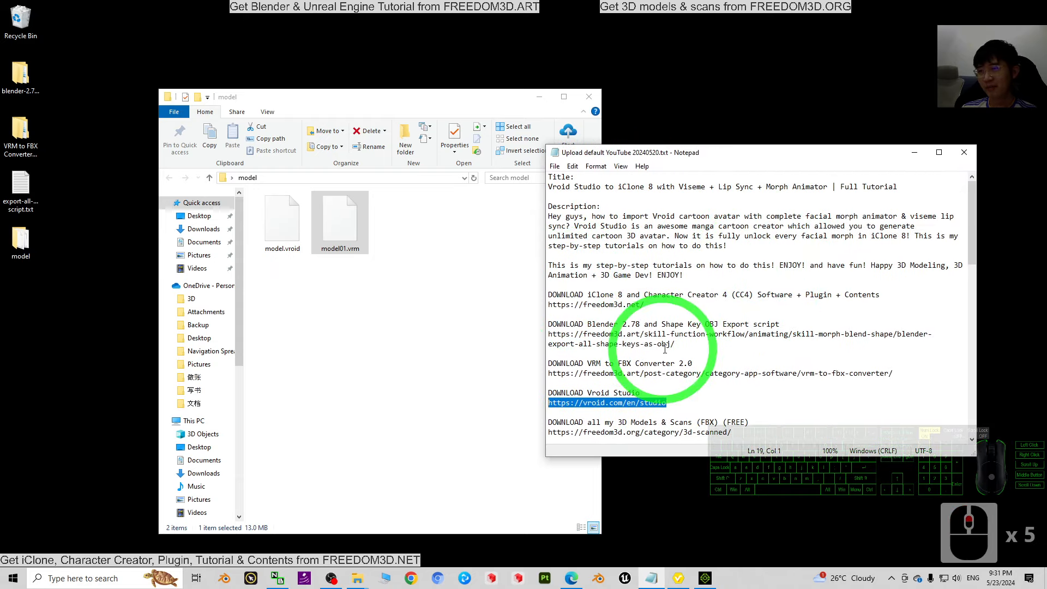
{"action": "left_click", "coordinate": [602, 373]}
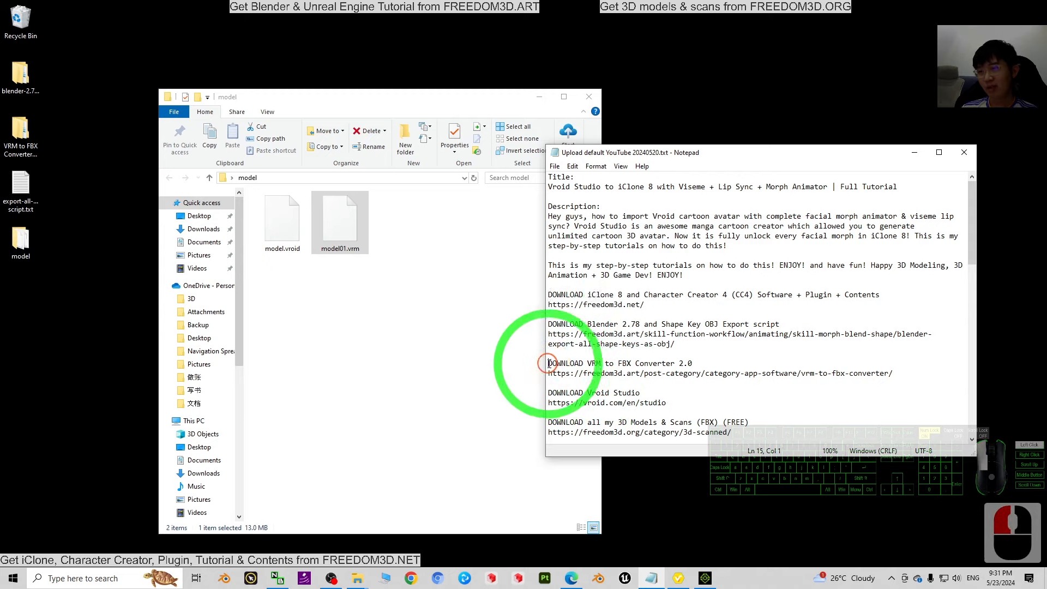
{"action": "left_click_drag", "start_coordinate": [549, 363], "coordinate": [687, 365]}
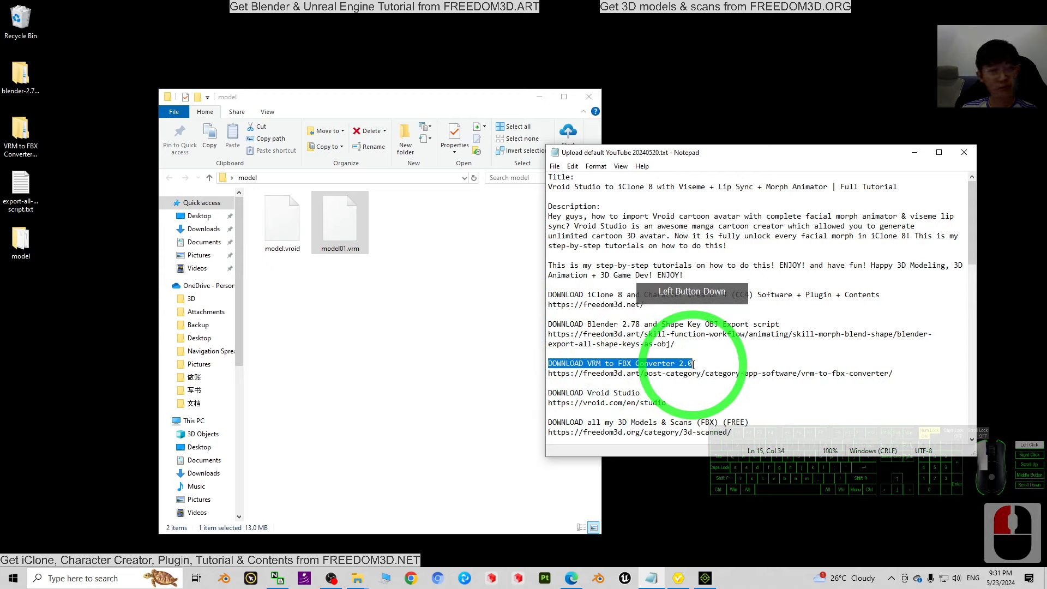
{"action": "left_click", "coordinate": [680, 371]}
{"action": "left_click_drag", "start_coordinate": [917, 372], "coordinate": [550, 373]}
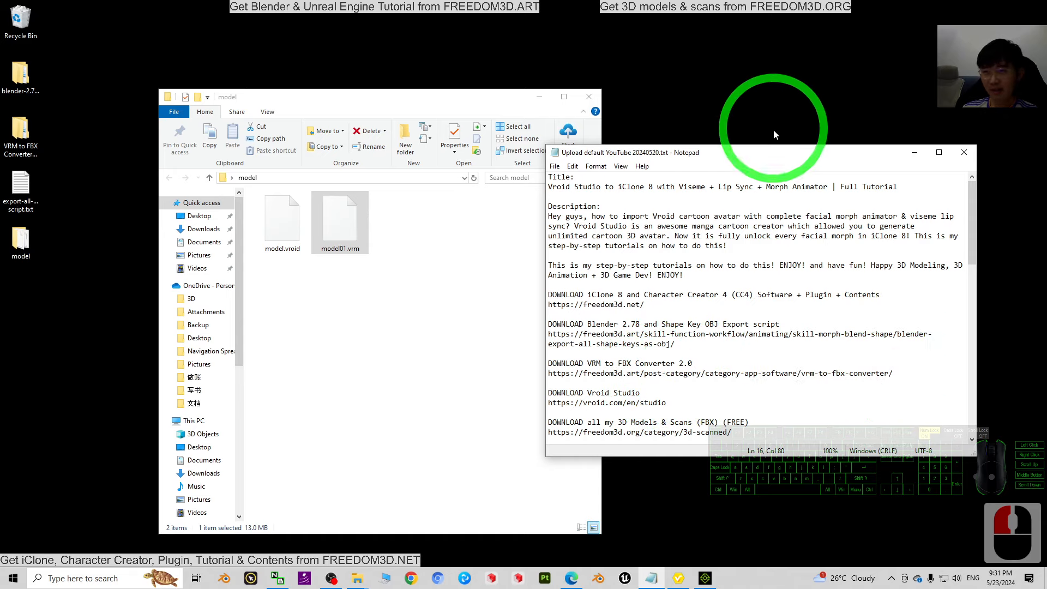
{"action": "left_click_drag", "start_coordinate": [778, 160], "coordinate": [1046, 160]}
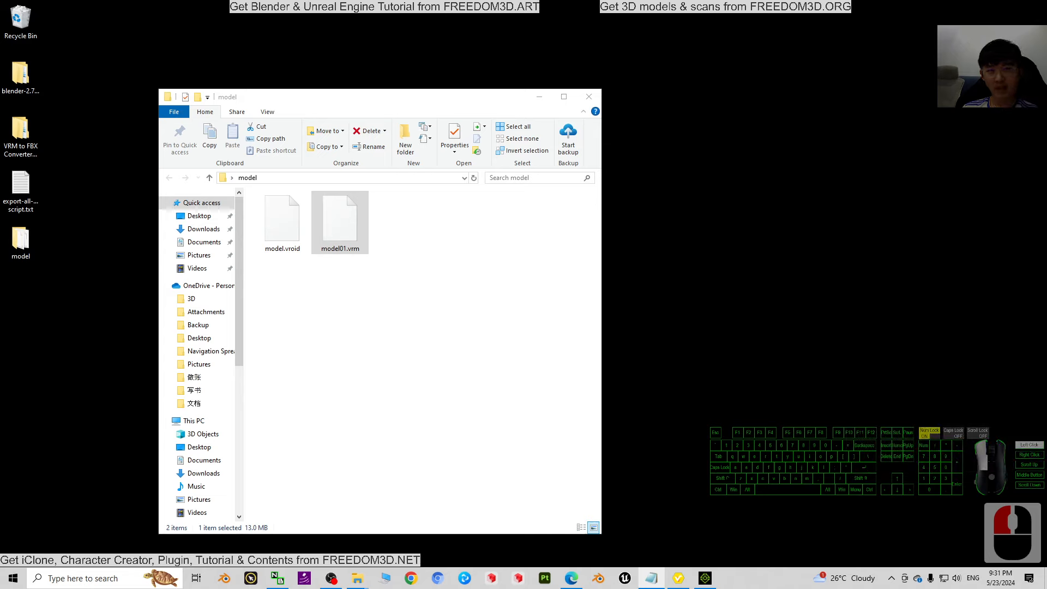
{"action": "left_click", "coordinate": [1021, 74]}
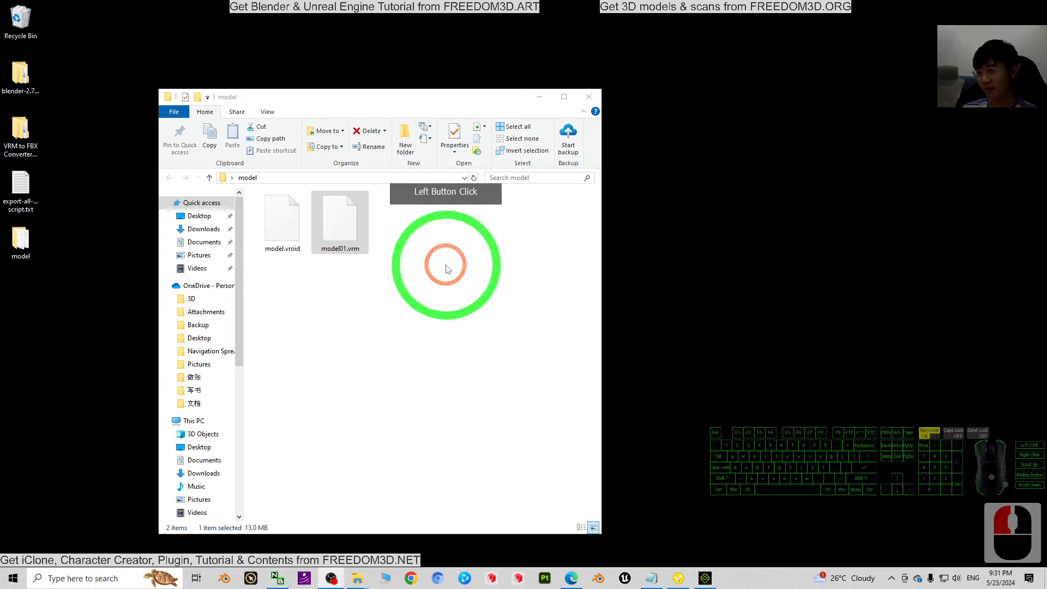
Switch to the browser, examine the download section of the VRM to FBX Converter 2.0 page, and minimize the browser.
{"action": "left_click", "coordinate": [571, 578]}
{"action": "left_click", "coordinate": [656, 150]}
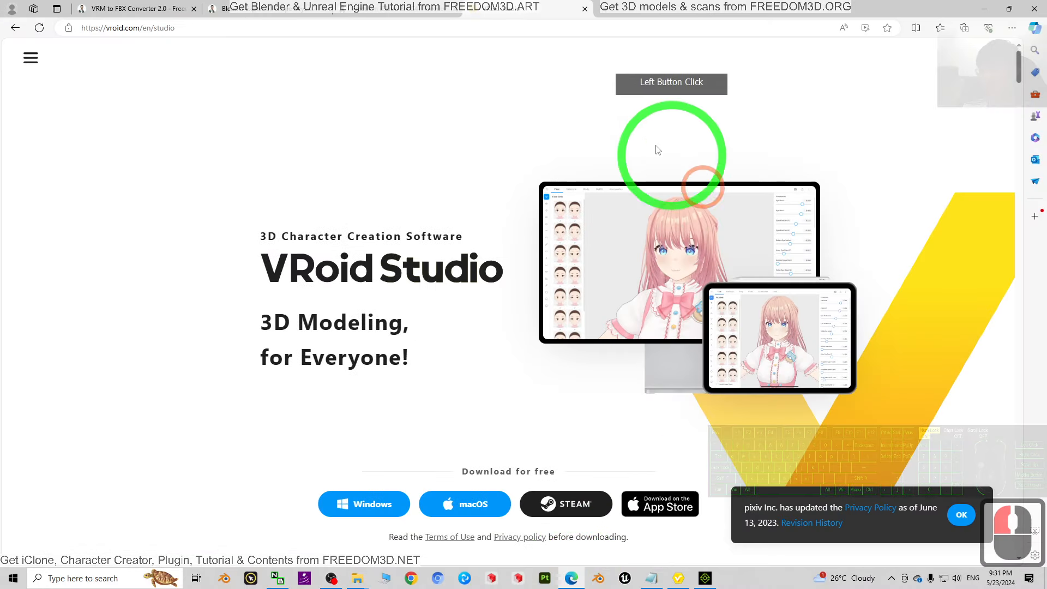
{"action": "left_click", "coordinate": [105, 7]}
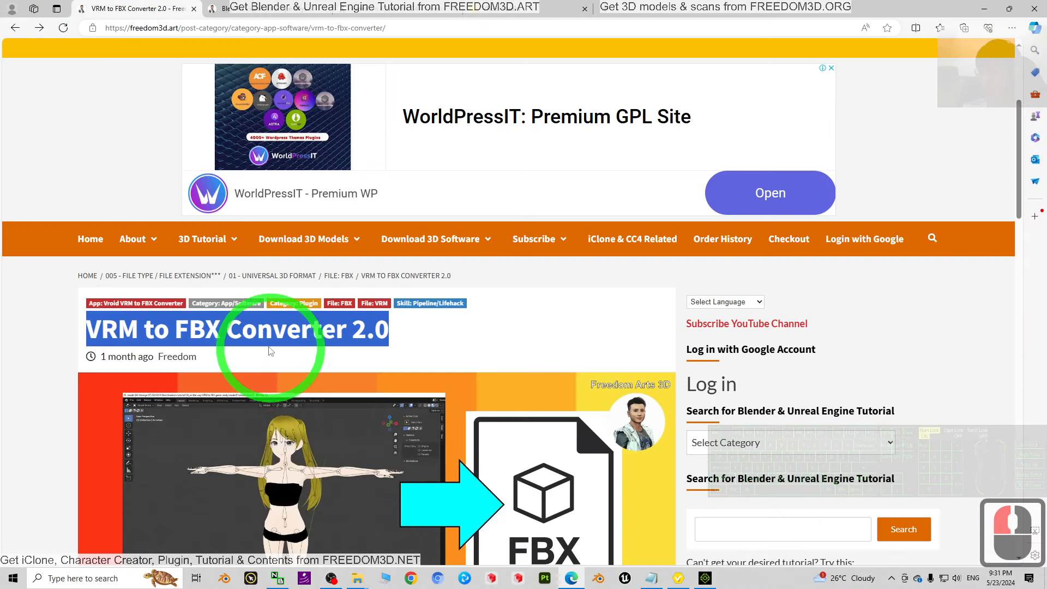
{"action": "left_click", "coordinate": [133, 333]}
{"action": "scroll", "coordinate": [409, 322], "scroll_direction": "down", "scroll_amount": 6}
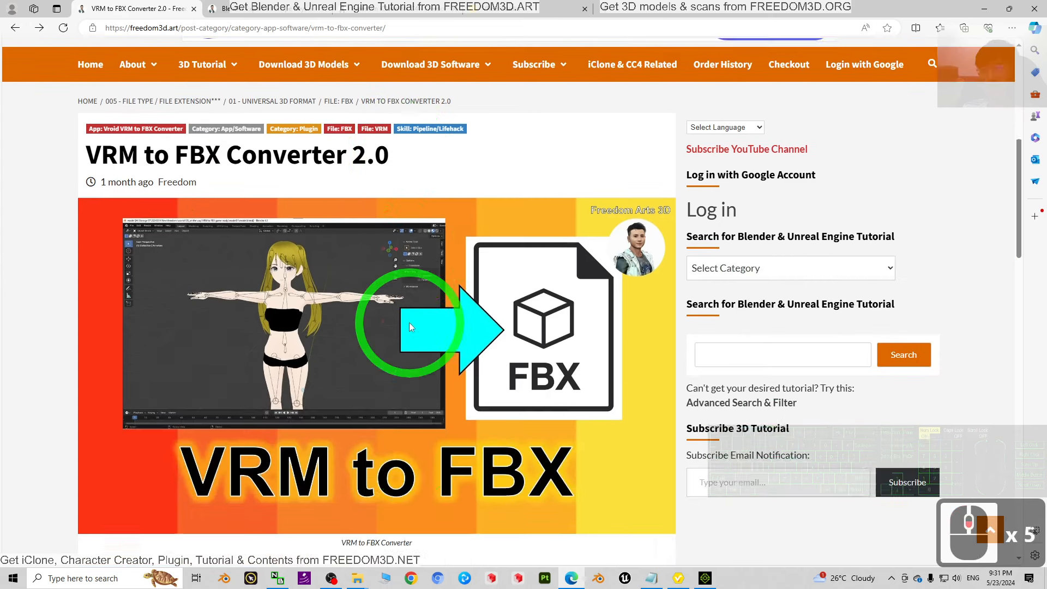
{"action": "scroll", "coordinate": [295, 378], "scroll_direction": "up", "scroll_amount": 1}
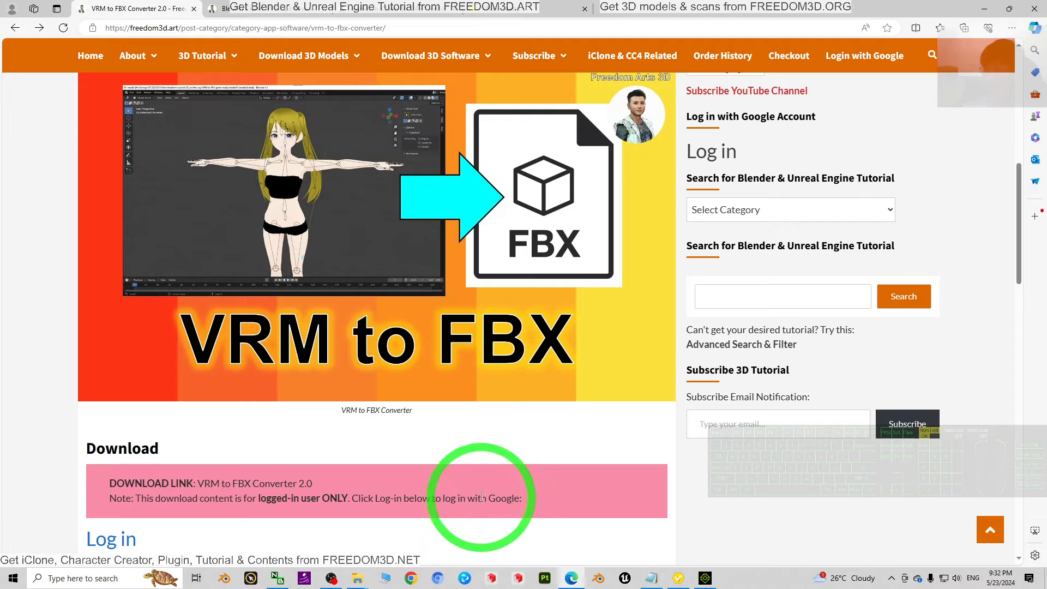
{"action": "scroll", "coordinate": [318, 482], "scroll_direction": "down", "scroll_amount": 1}
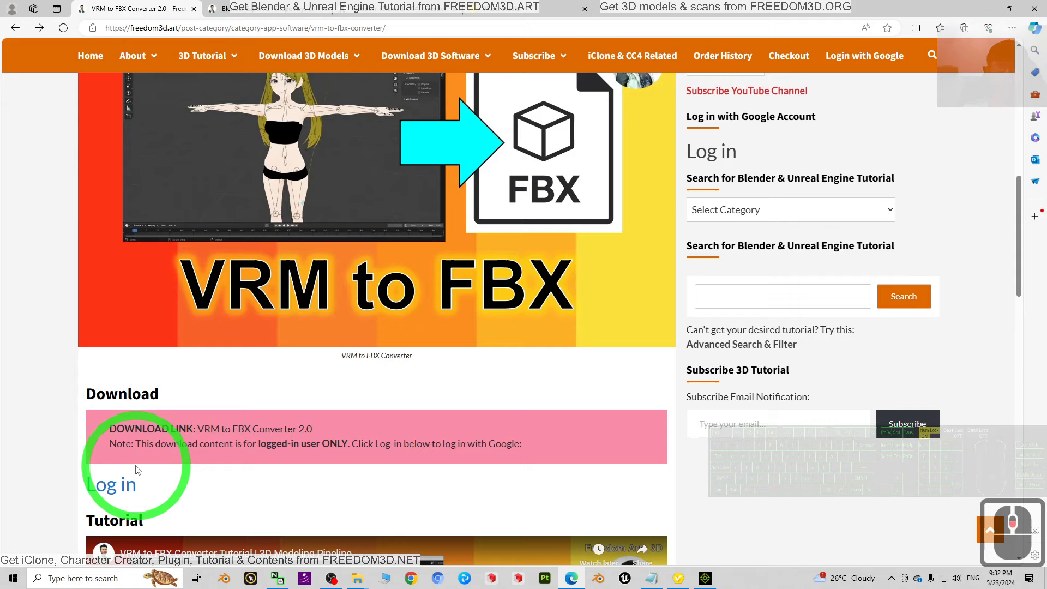
{"action": "left_click", "coordinate": [988, 6]}
Open the VRM to FBX Converter V2.0 folder from the Desktop beside the model folder and browse into its blender-2.90.0 subfolder.
{"action": "left_click_drag", "start_coordinate": [412, 102], "coordinate": [446, 71]}
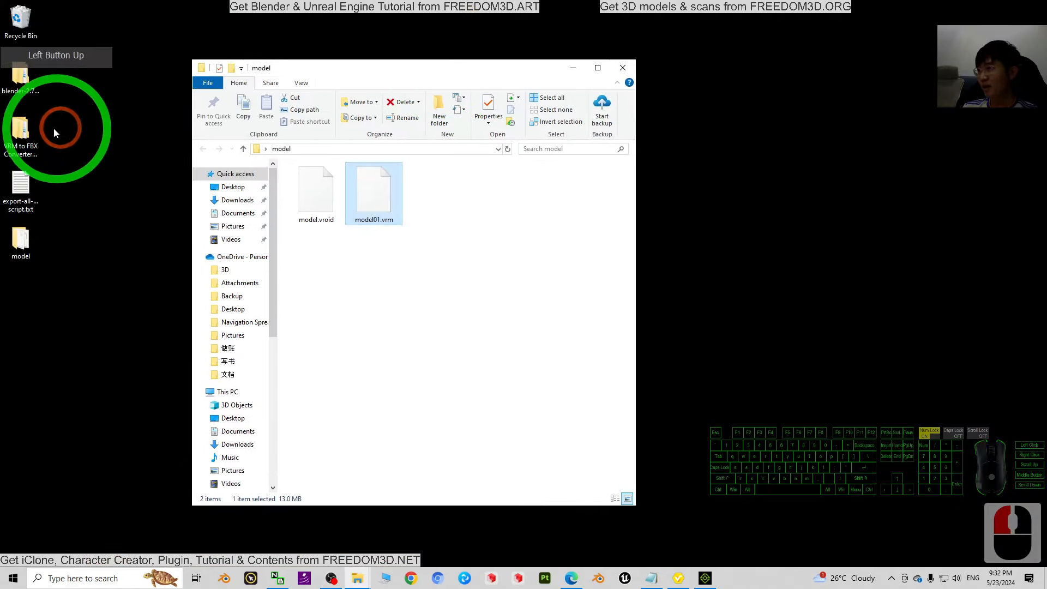
{"action": "left_click", "coordinate": [23, 133]}
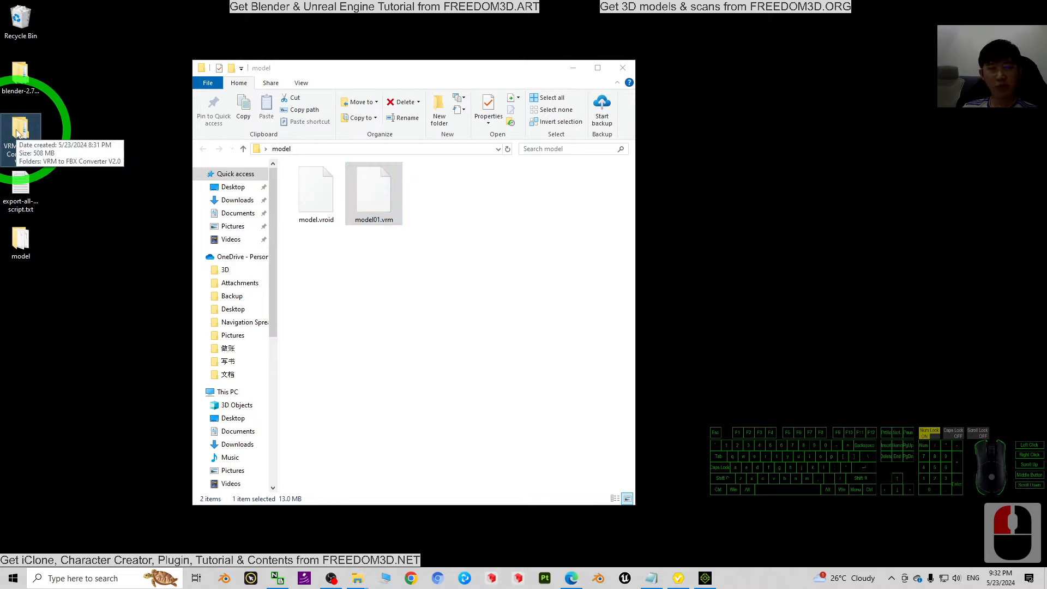
{"action": "double_click", "coordinate": [18, 133]}
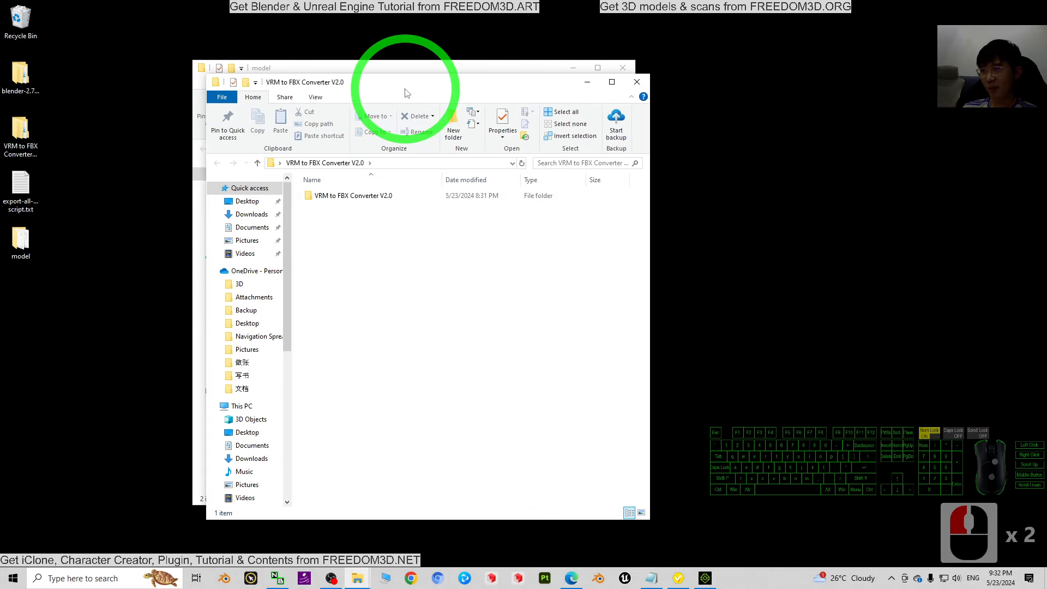
{"action": "left_click_drag", "start_coordinate": [405, 93], "coordinate": [655, 99]}
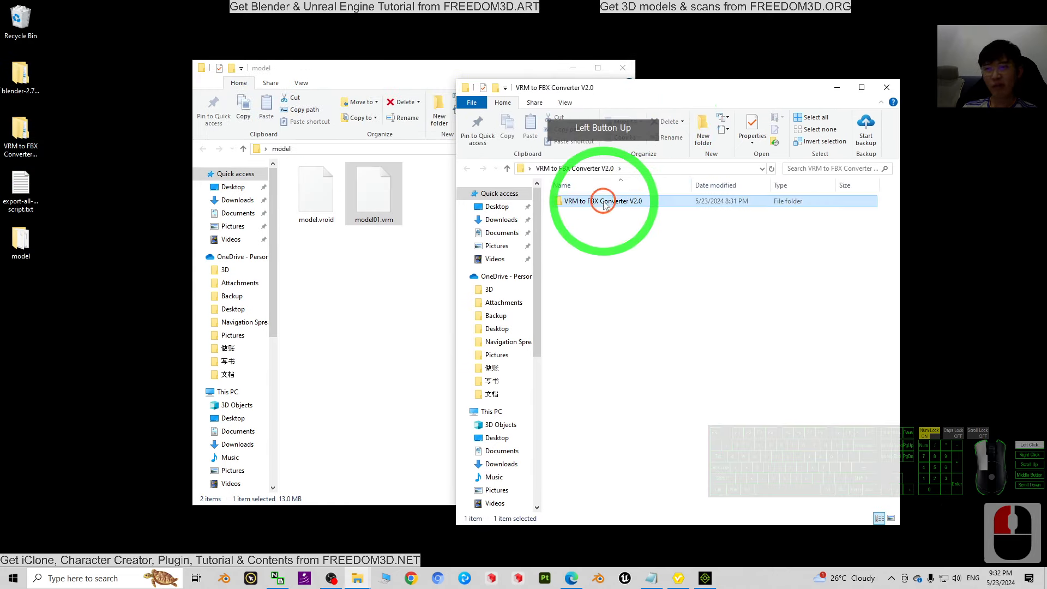
{"action": "double_click", "coordinate": [604, 201]}
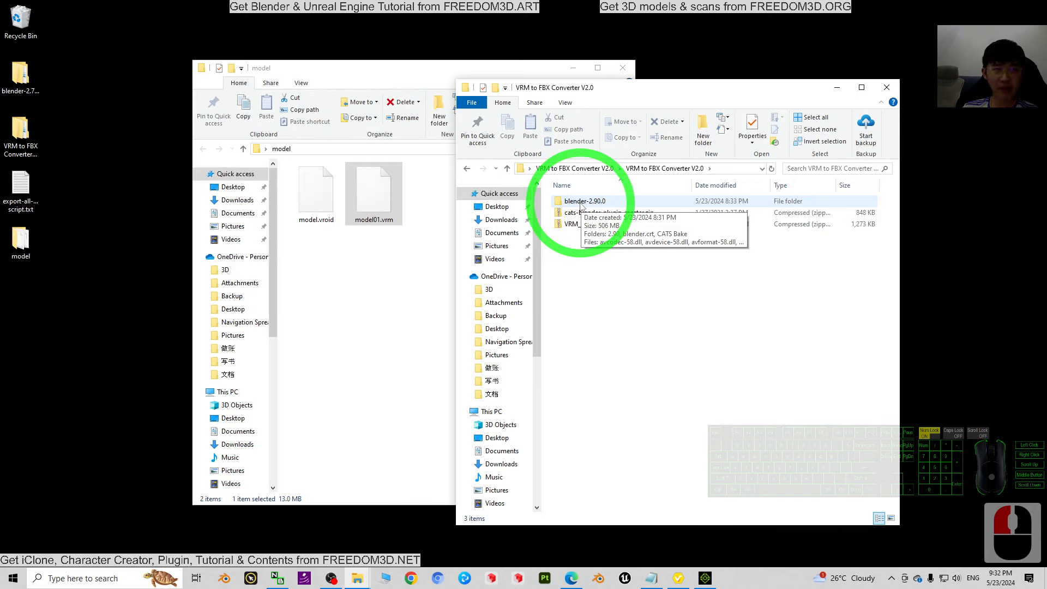
{"action": "double_click", "coordinate": [581, 203]}
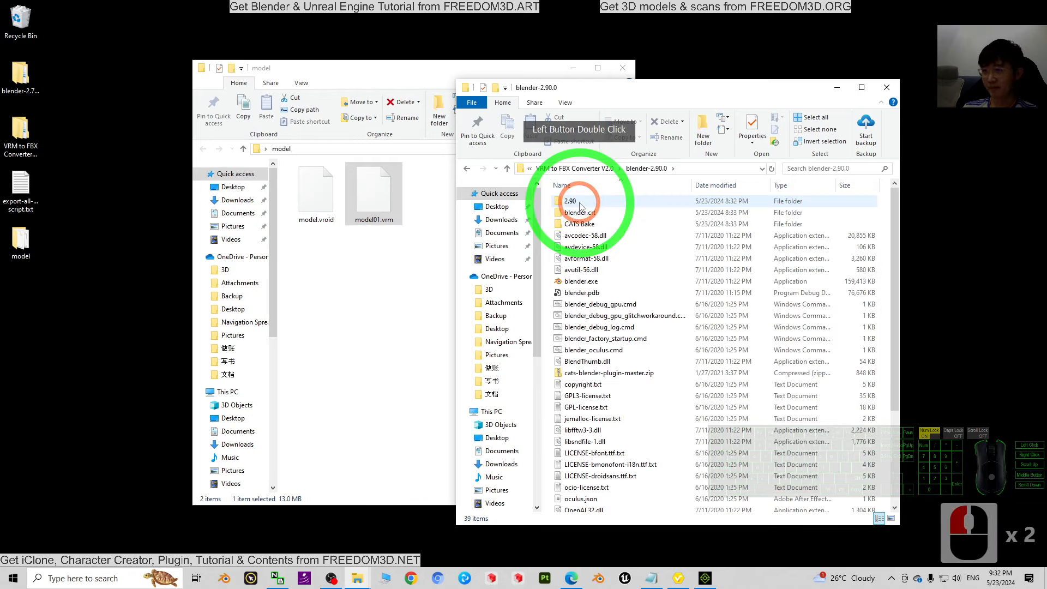
Launch Blender 2.90.0 from blender.exe in the converter's blender-2.90.0 folder and dismiss the splash screen.
{"action": "double_click", "coordinate": [581, 281]}
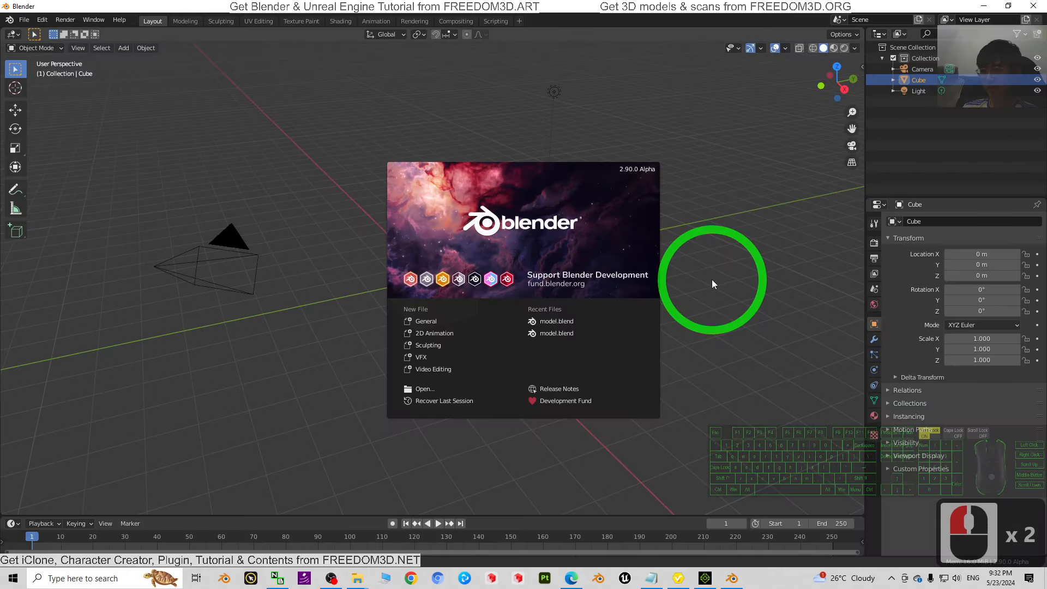
{"action": "left_click", "coordinate": [365, 323]}
{"action": "double_click", "coordinate": [314, 370]}
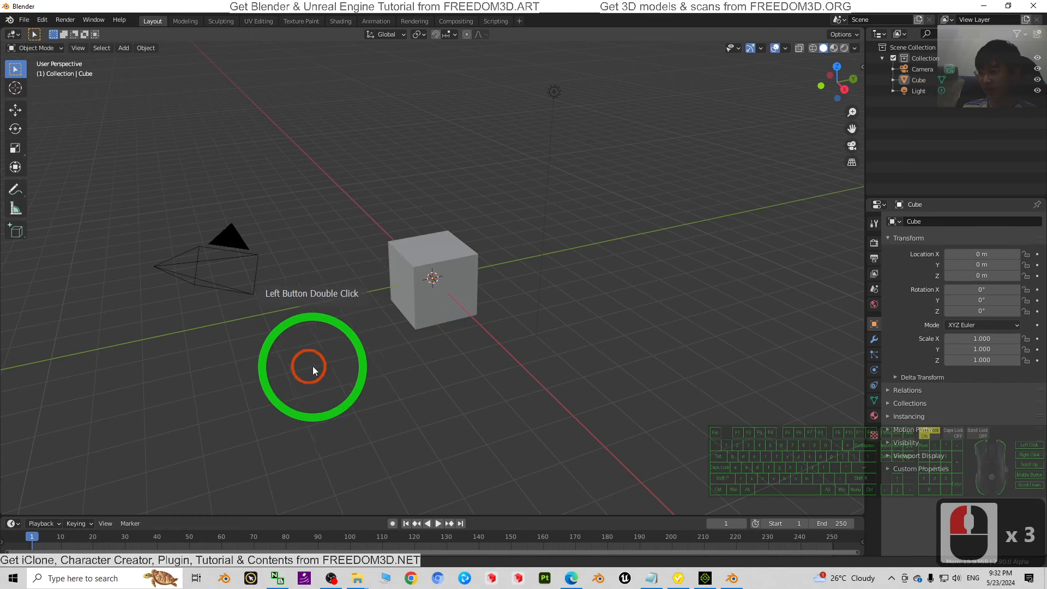
{"action": "left_click", "coordinate": [42, 19]}
{"action": "left_click", "coordinate": [65, 176]}
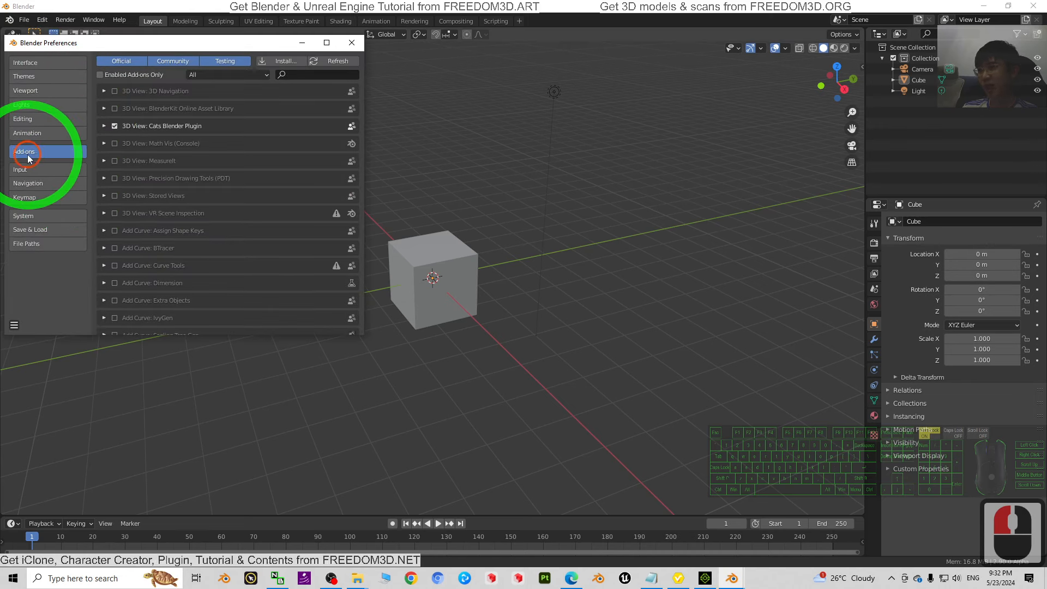
{"action": "double_click", "coordinate": [271, 78]}
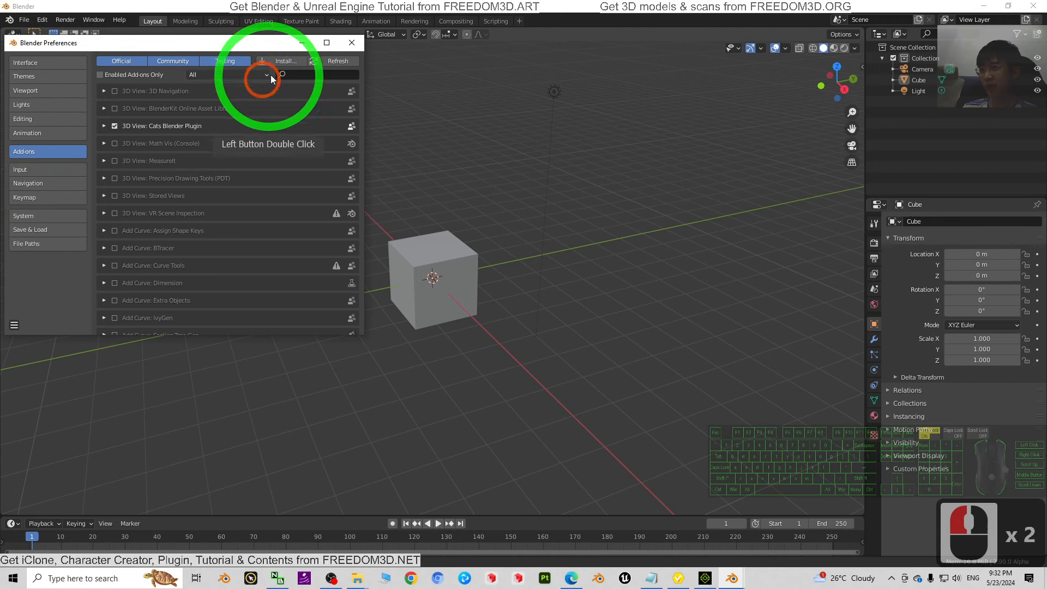
{"action": "left_click", "coordinate": [285, 60]}
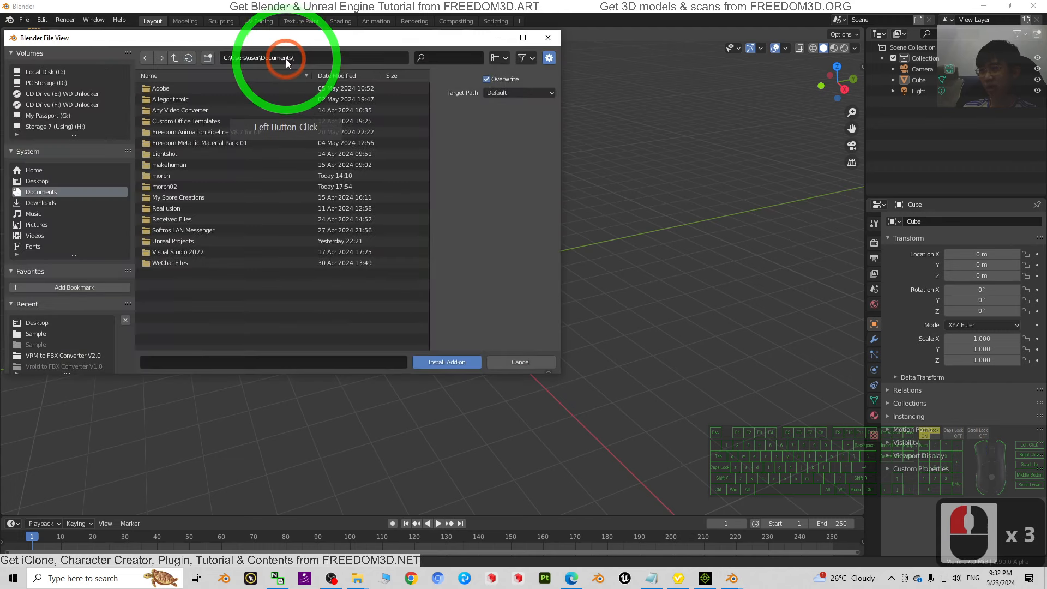
{"action": "left_click", "coordinate": [41, 180]}
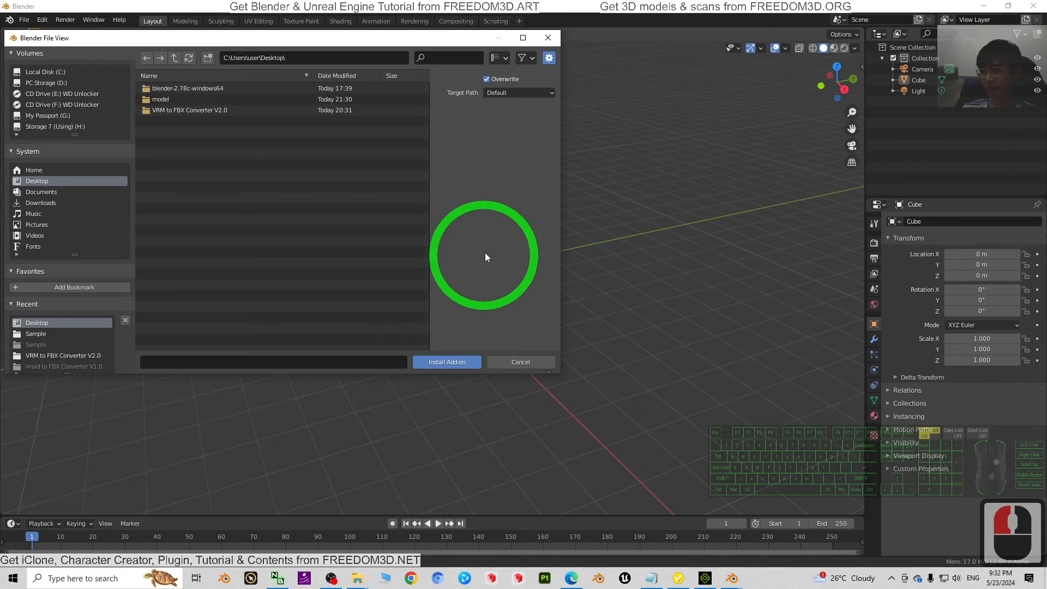
Switch to File Explorer, move its window aside and examine the add-on zip files in the parent VRM to FBX Converter V2.0 folder.
{"action": "left_click", "coordinate": [983, 6]}
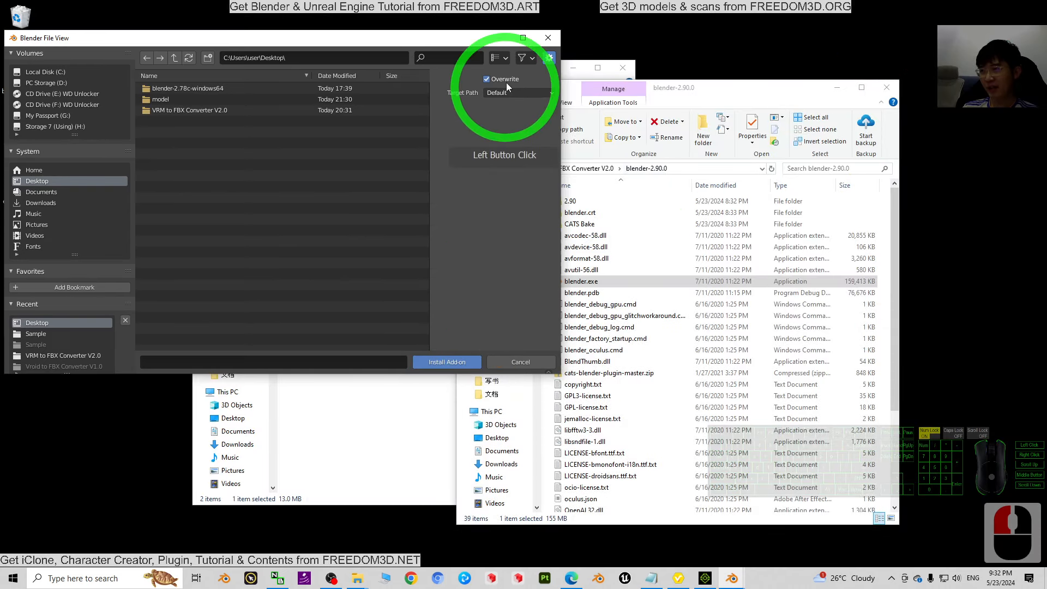
{"action": "left_click_drag", "start_coordinate": [706, 89], "coordinate": [775, 92]}
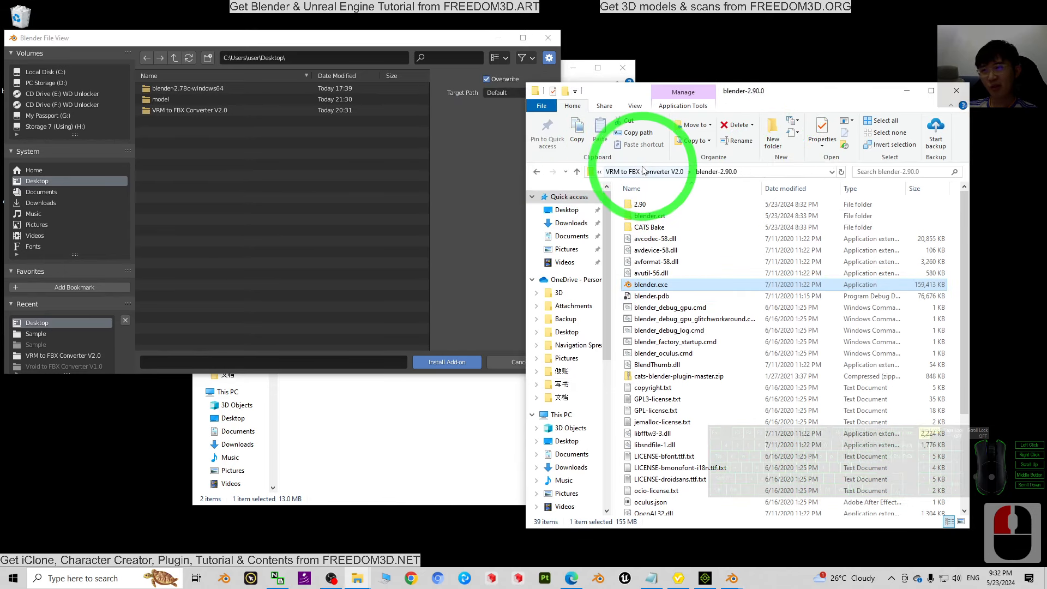
{"action": "left_click", "coordinate": [575, 171]}
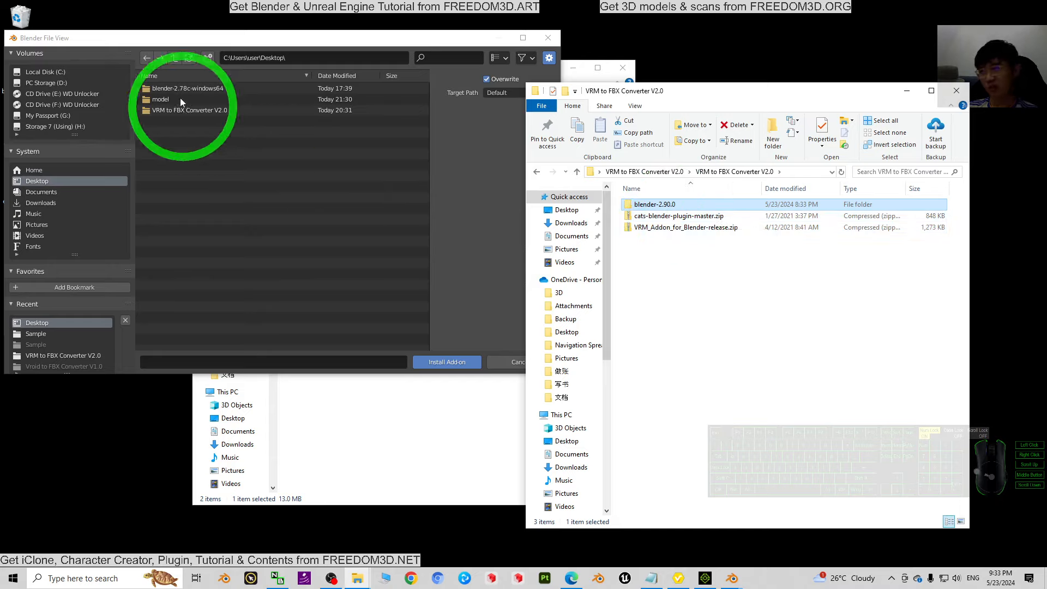
{"action": "left_click", "coordinate": [422, 117]}
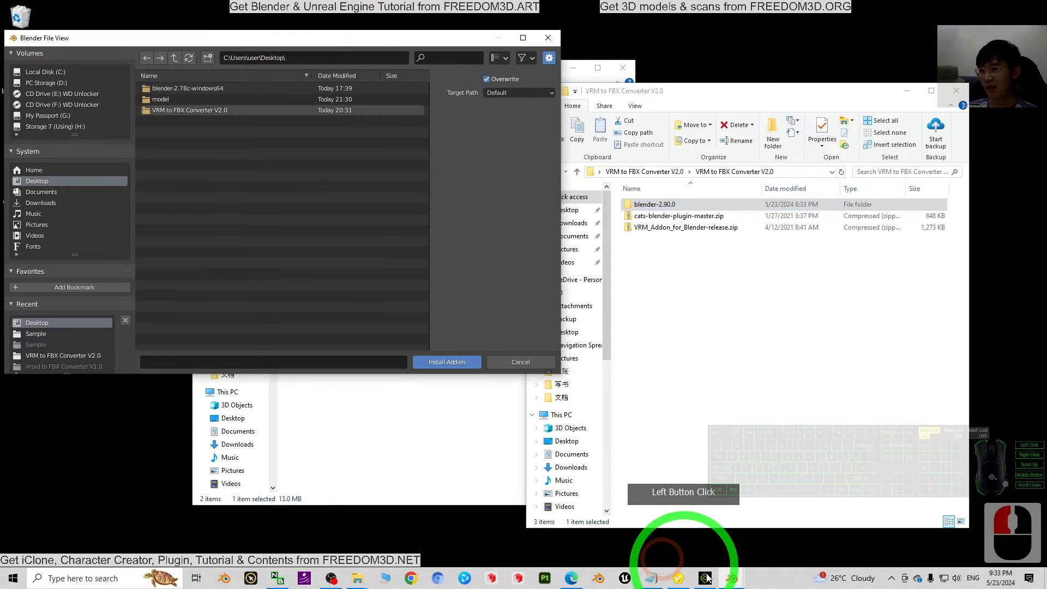
{"action": "left_click", "coordinate": [733, 578]}
{"action": "mouse_move", "coordinate": [700, 538]}
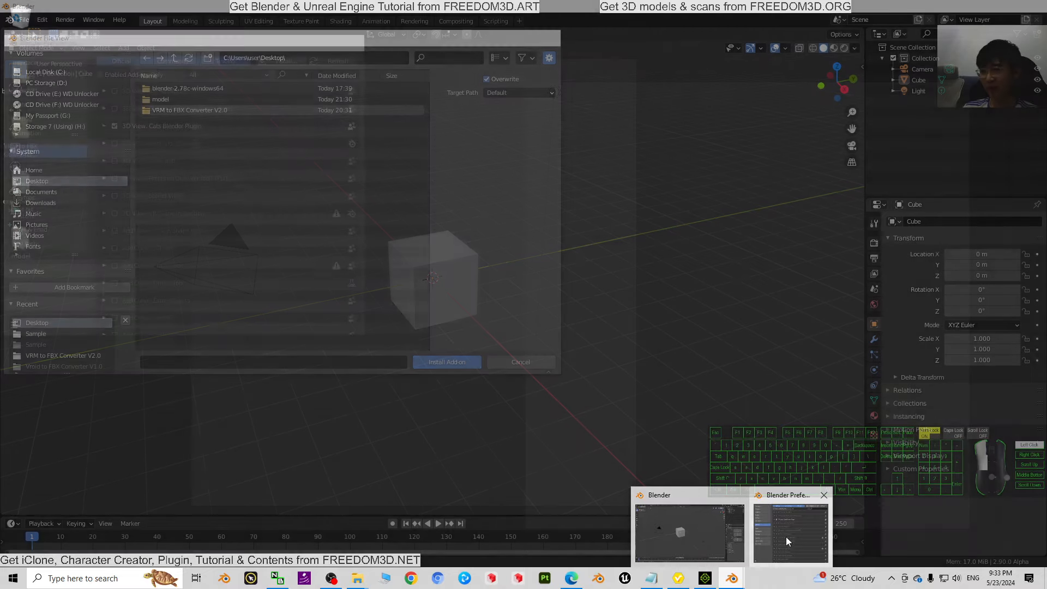
{"action": "left_click", "coordinate": [786, 536]}
{"action": "left_click", "coordinate": [729, 576]}
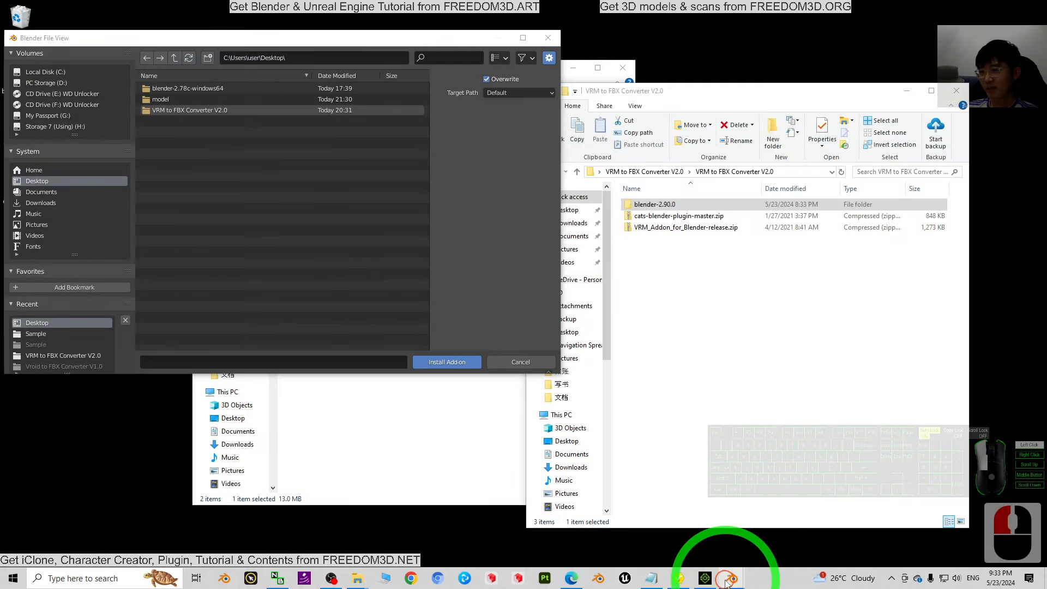
{"action": "left_click", "coordinate": [668, 548]}
{"action": "left_click", "coordinate": [231, 103]}
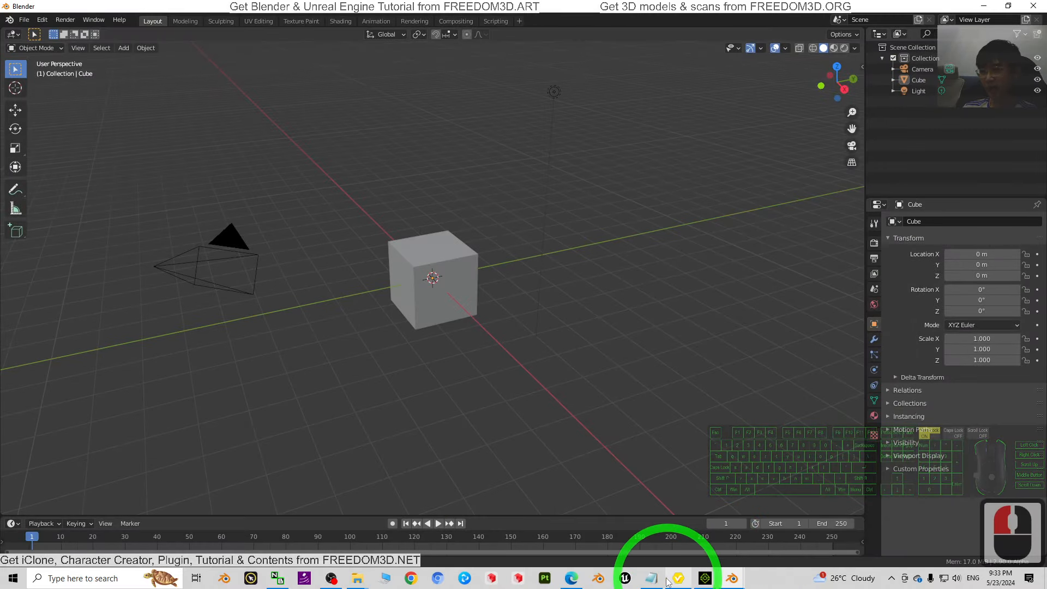
{"action": "left_click", "coordinate": [740, 577]}
{"action": "left_click", "coordinate": [783, 537]}
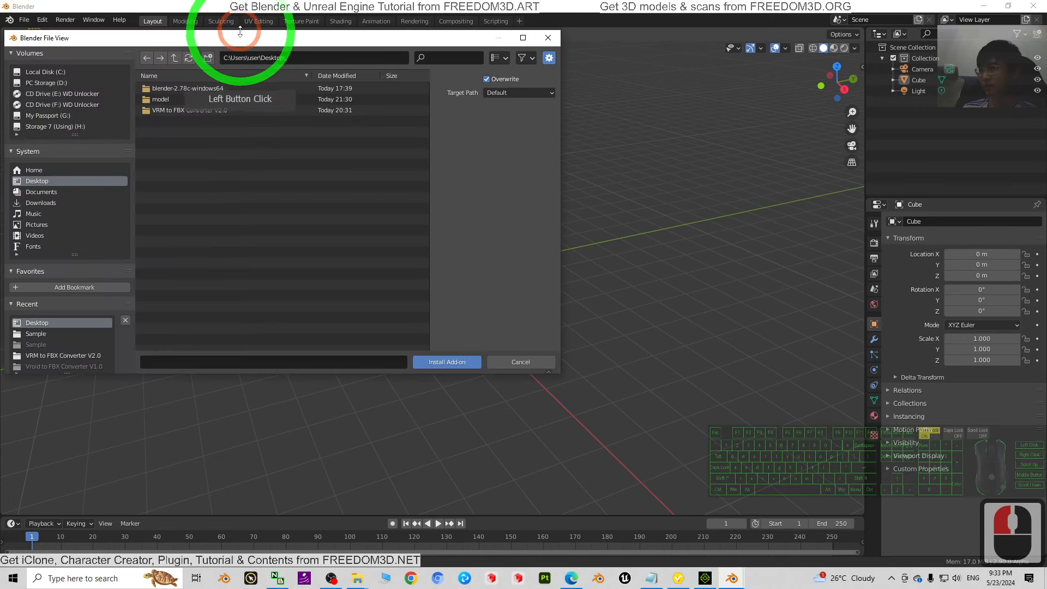
{"action": "left_click_drag", "start_coordinate": [241, 42], "coordinate": [319, 73]}
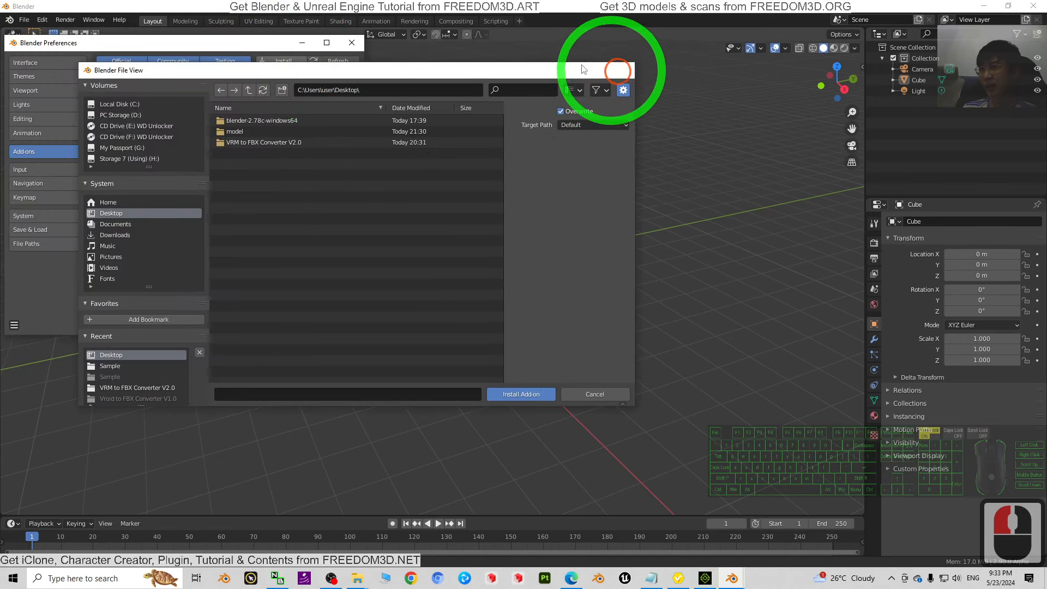
{"action": "left_click", "coordinate": [622, 70]}
{"action": "left_click", "coordinate": [341, 44]}
{"action": "left_click", "coordinate": [66, 21]}
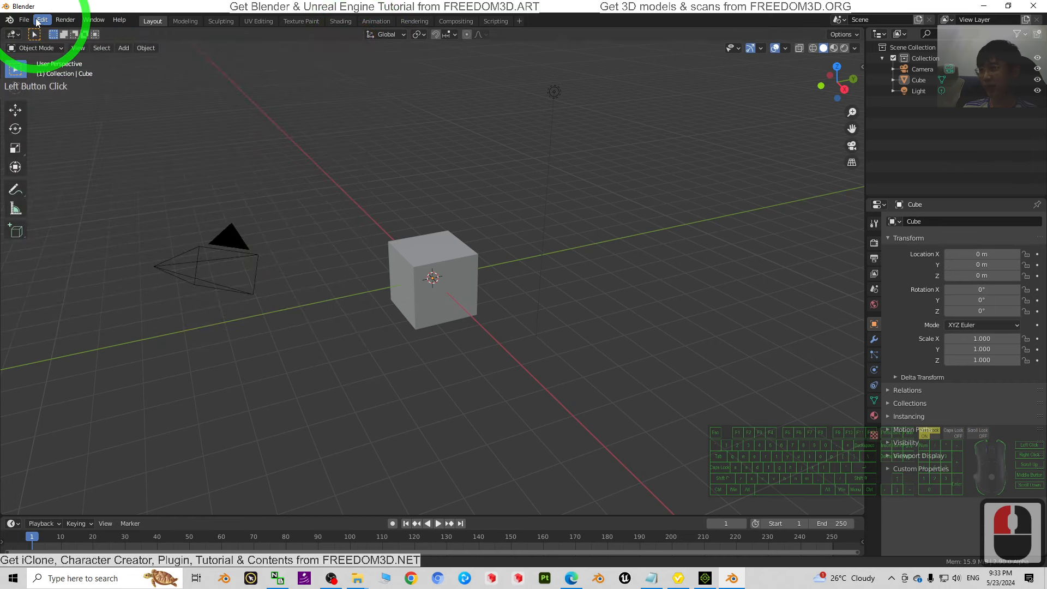
In Blender's add-on preferences, install cats-blender-plugin-master.zip and VRM_Addon_for_Blender-release.zip from the Desktop's VRM to FBX Converter V2.0 subfolder.
{"action": "left_click", "coordinate": [38, 22]}
{"action": "left_click", "coordinate": [65, 169]}
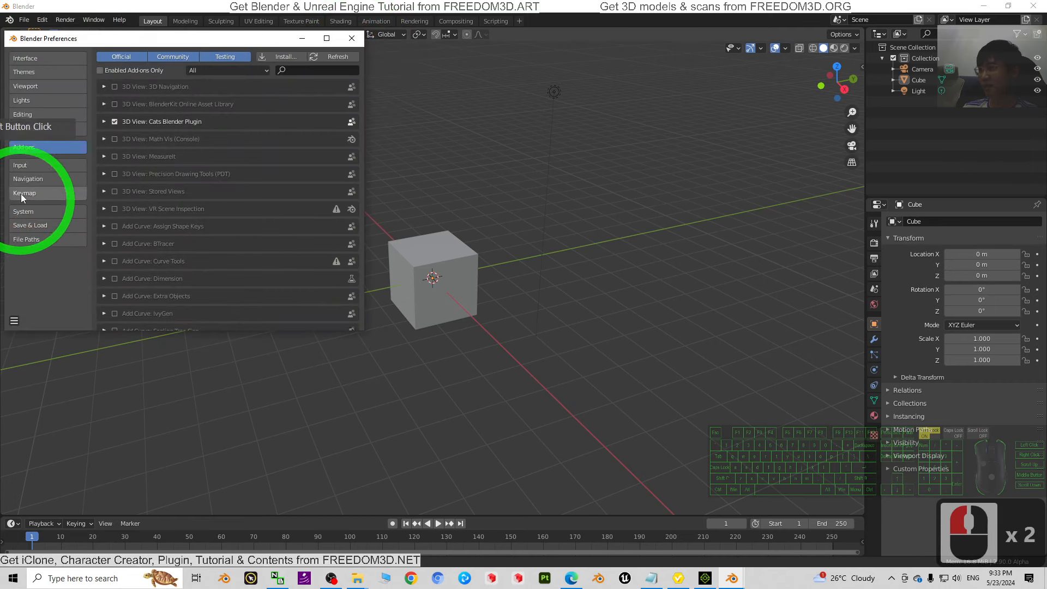
{"action": "left_click", "coordinate": [286, 57]}
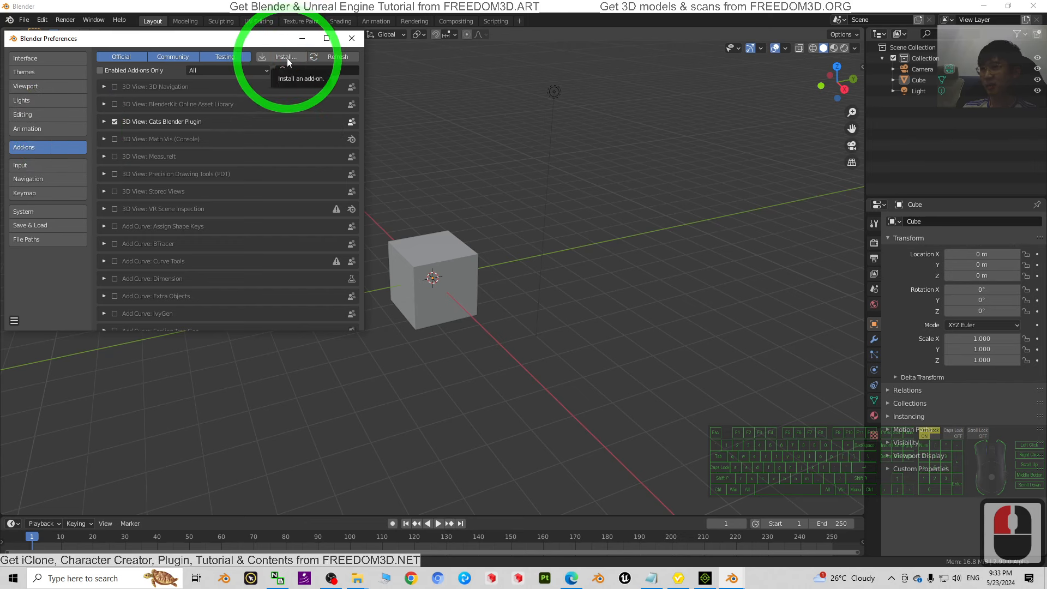
{"action": "left_click", "coordinate": [37, 176]}
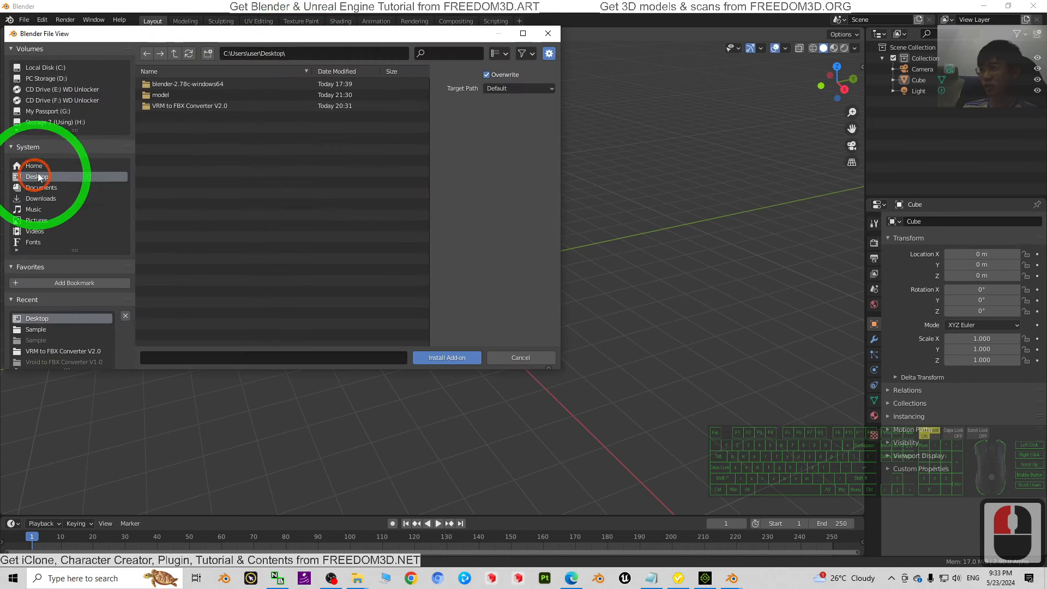
{"action": "left_click", "coordinate": [184, 107]}
{"action": "double_click", "coordinate": [186, 106]}
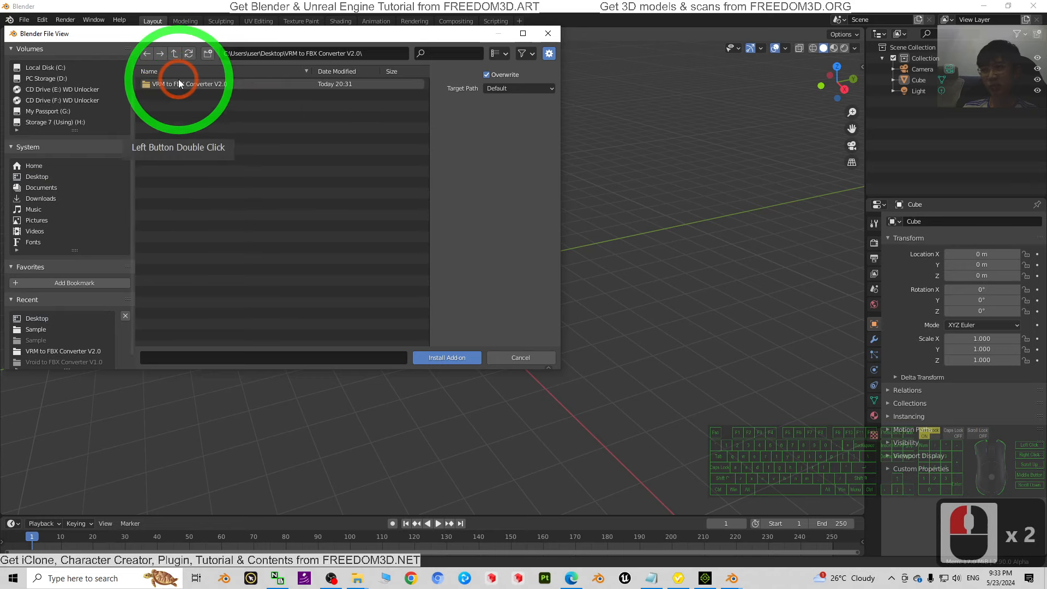
{"action": "double_click", "coordinate": [169, 86]}
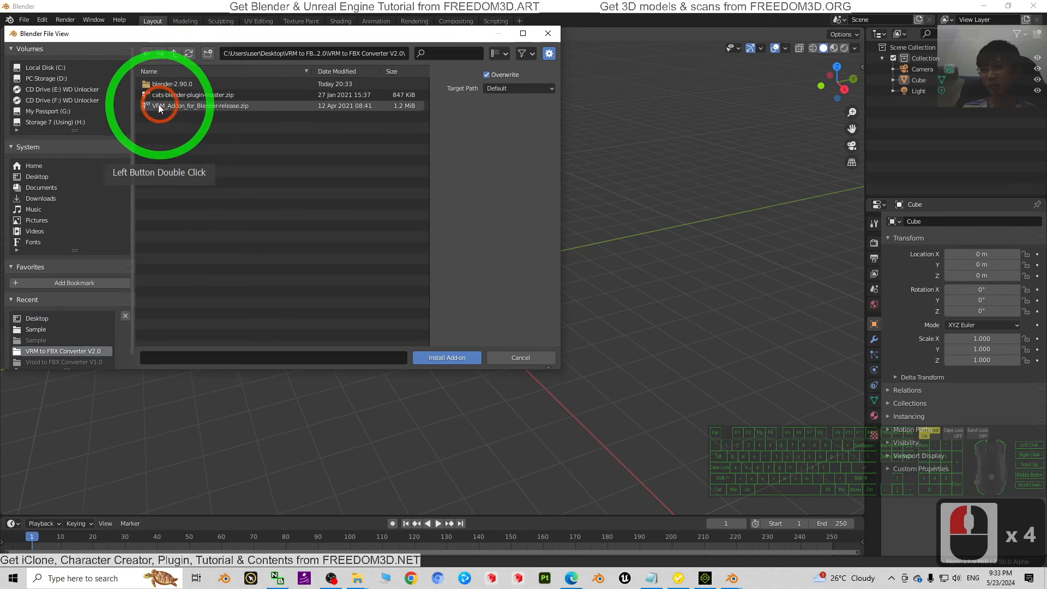
{"action": "double_click", "coordinate": [202, 94]}
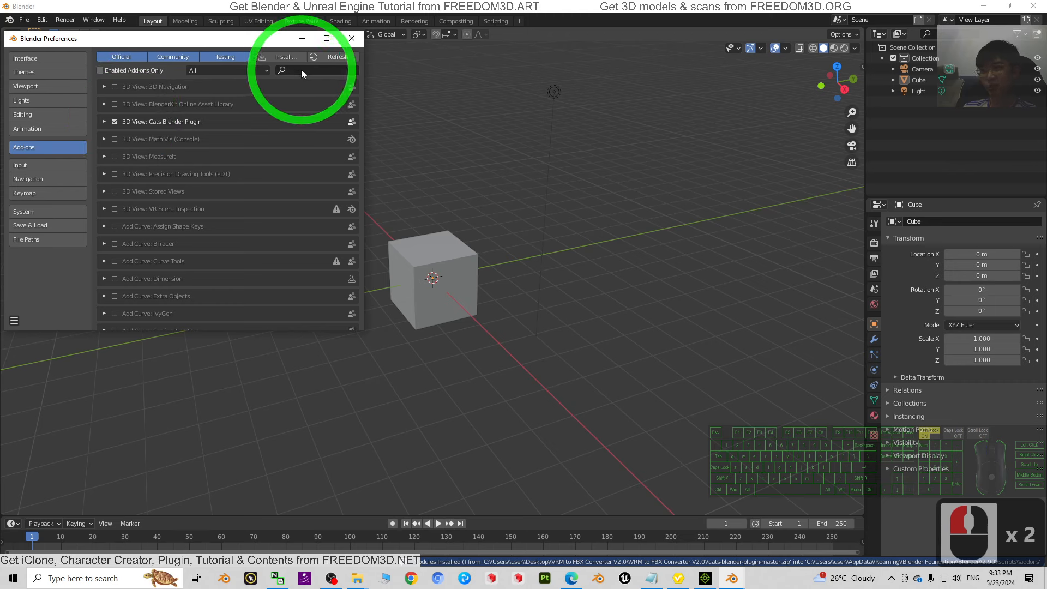
{"action": "left_click", "coordinate": [286, 57]}
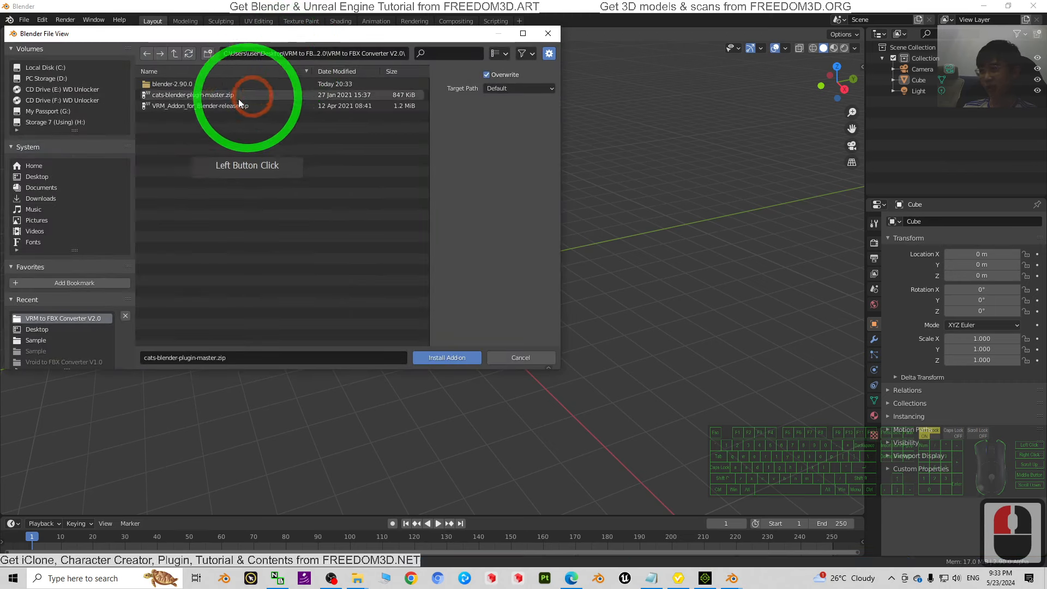
{"action": "double_click", "coordinate": [195, 107]}
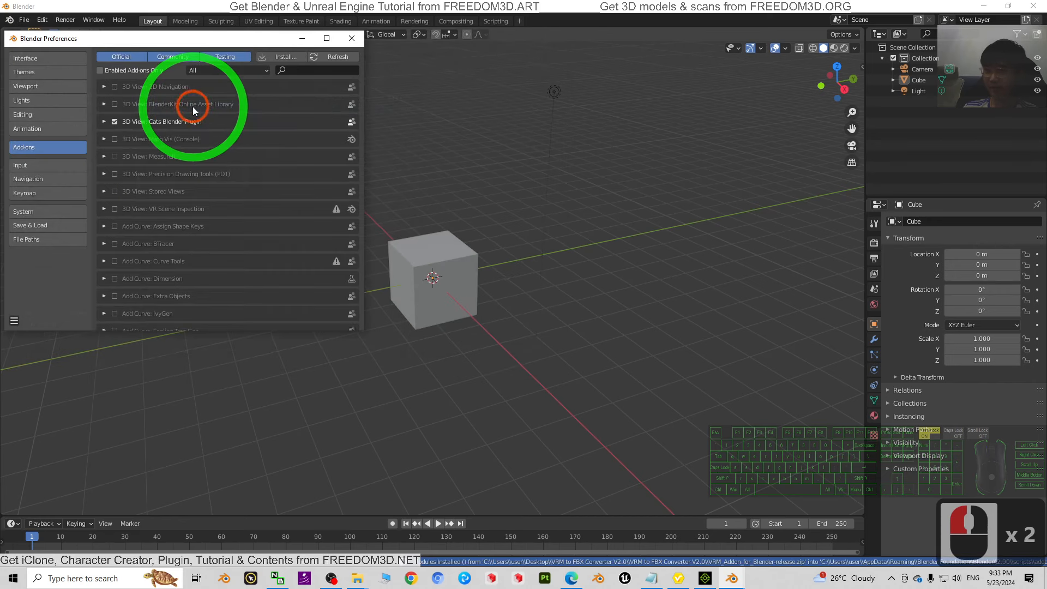
Filter the add-ons by "cat" and make sure the Cats Blender Plugin is enabled.
{"action": "left_click", "coordinate": [303, 73]}
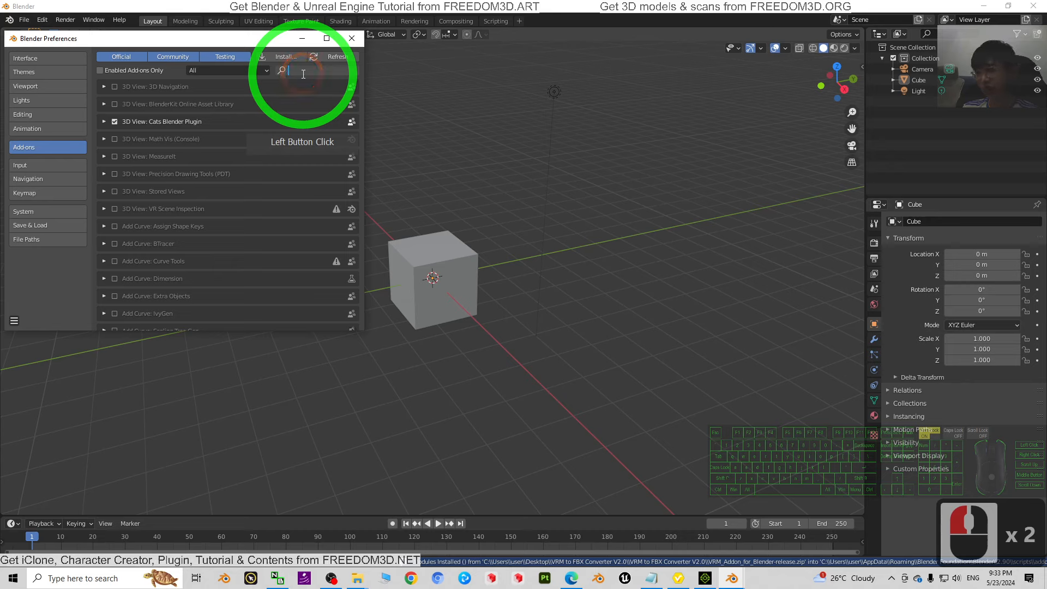
{"action": "type", "text": "cat"}
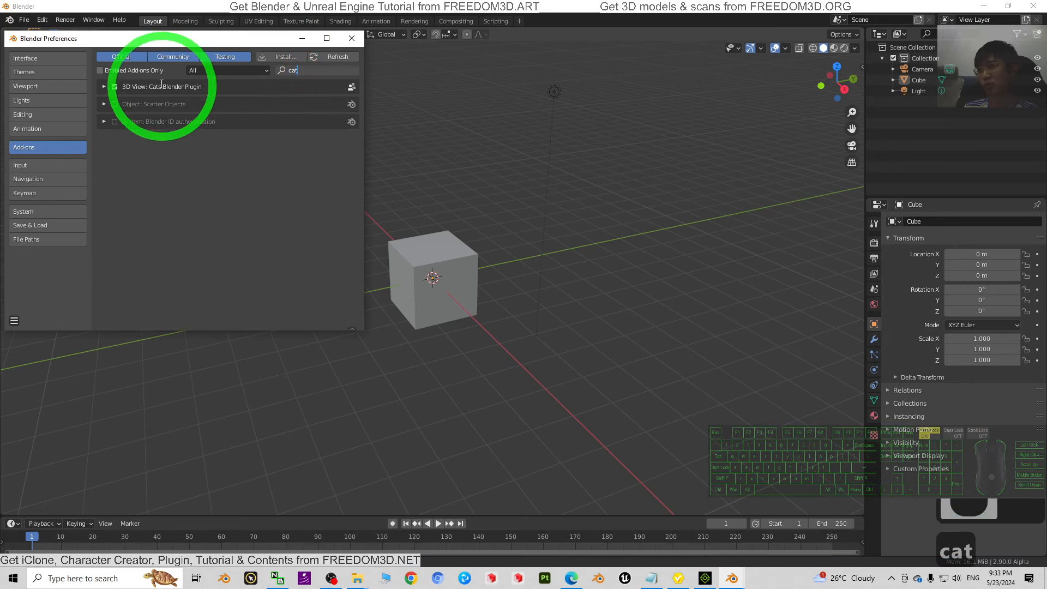
{"action": "left_click", "coordinate": [114, 90]}
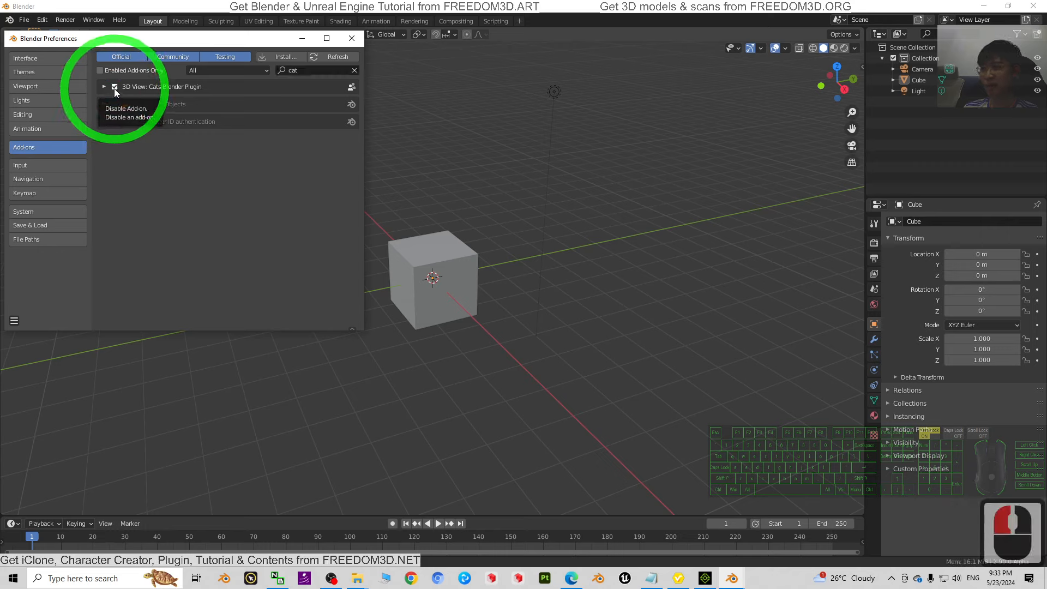
{"action": "left_click", "coordinate": [115, 89]}
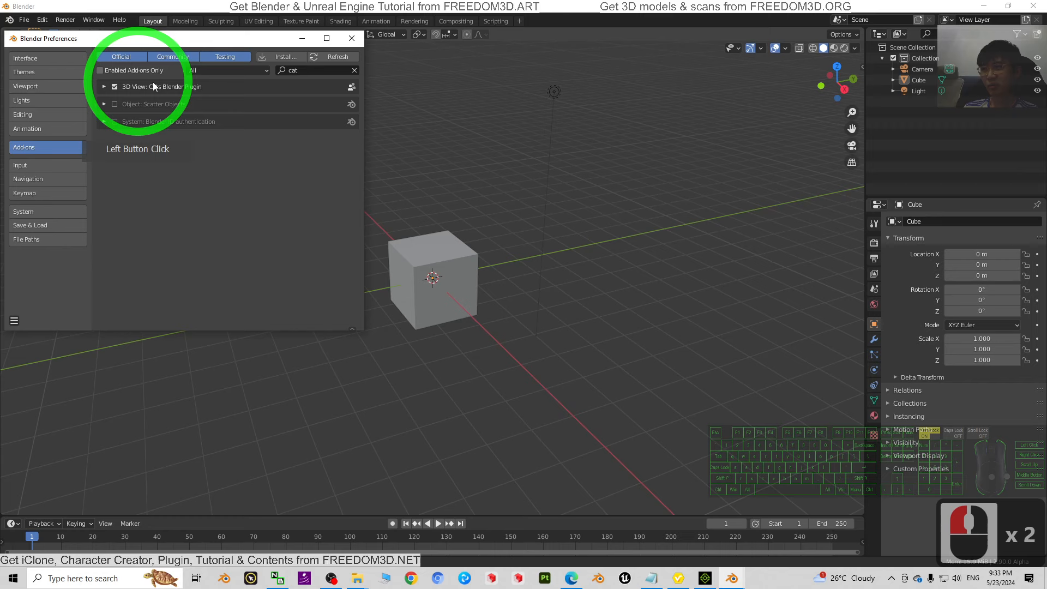
Filter the add-ons by "vrm", make sure Import-Export: VRM format is enabled, and close the preferences.
{"action": "left_click", "coordinate": [311, 70]}
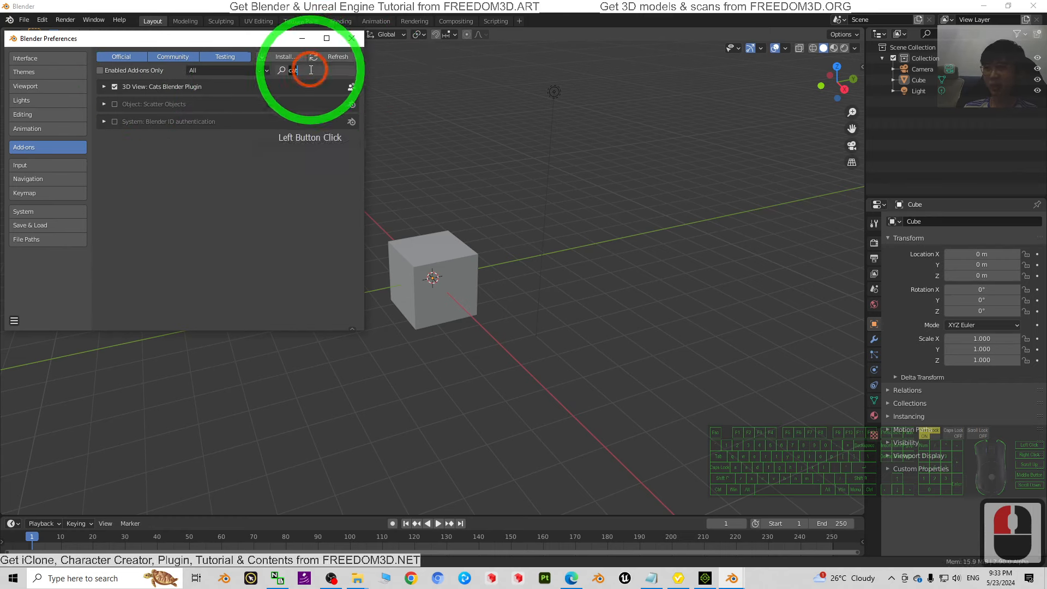
{"action": "key", "text": "BackSpace"}
{"action": "key", "text": "BackSpace"}
{"action": "key", "text": "BackSpace"}
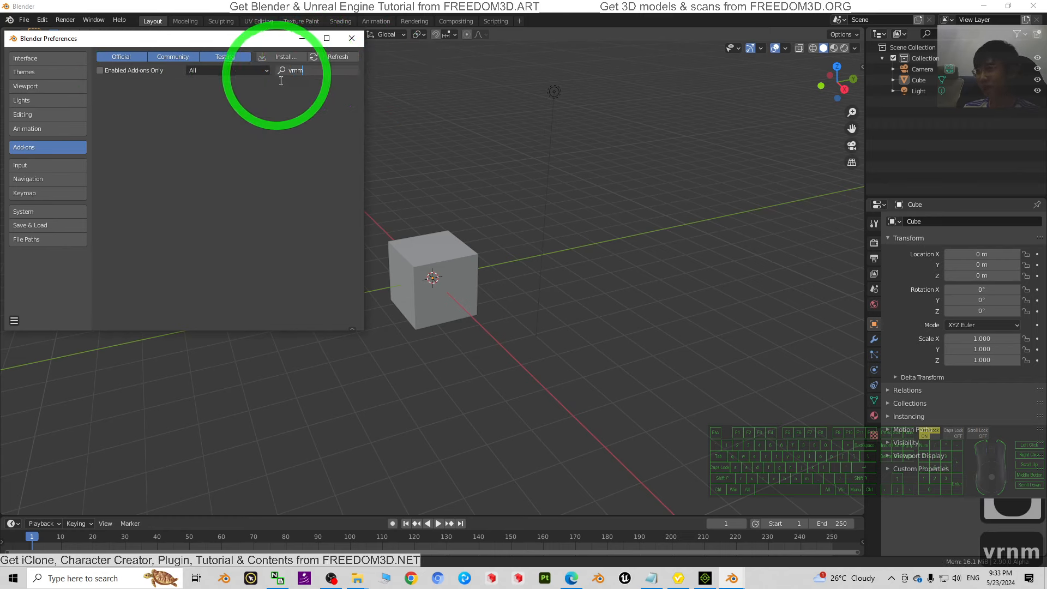
{"action": "type", "text": "v"}
{"action": "key", "text": "BackSpace"}
{"action": "key", "text": "BackSpace"}
{"action": "type", "text": "vr"}
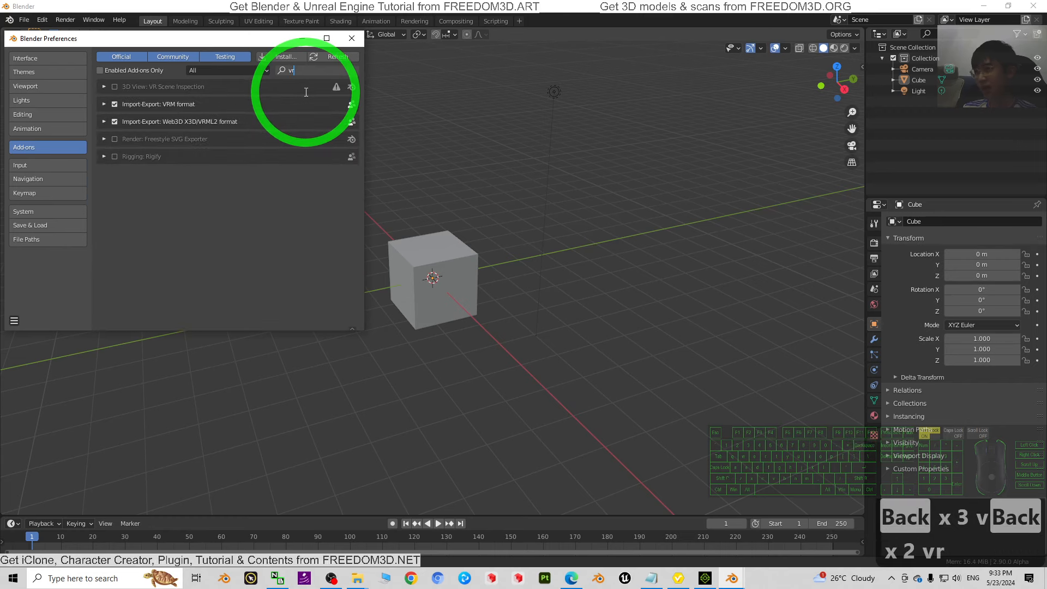
{"action": "type", "text": "m"}
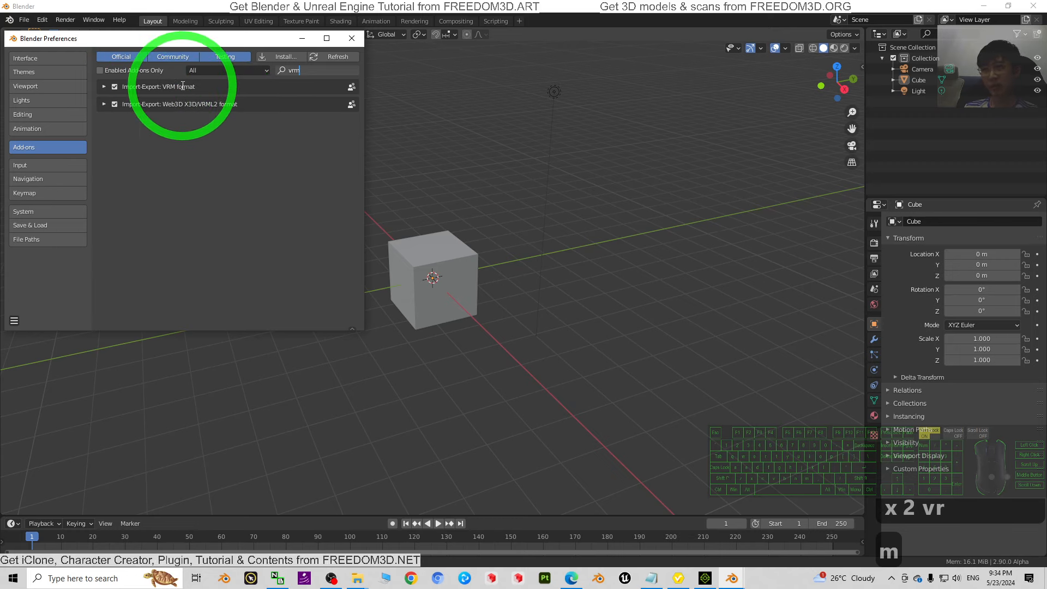
{"action": "left_click", "coordinate": [115, 88]}
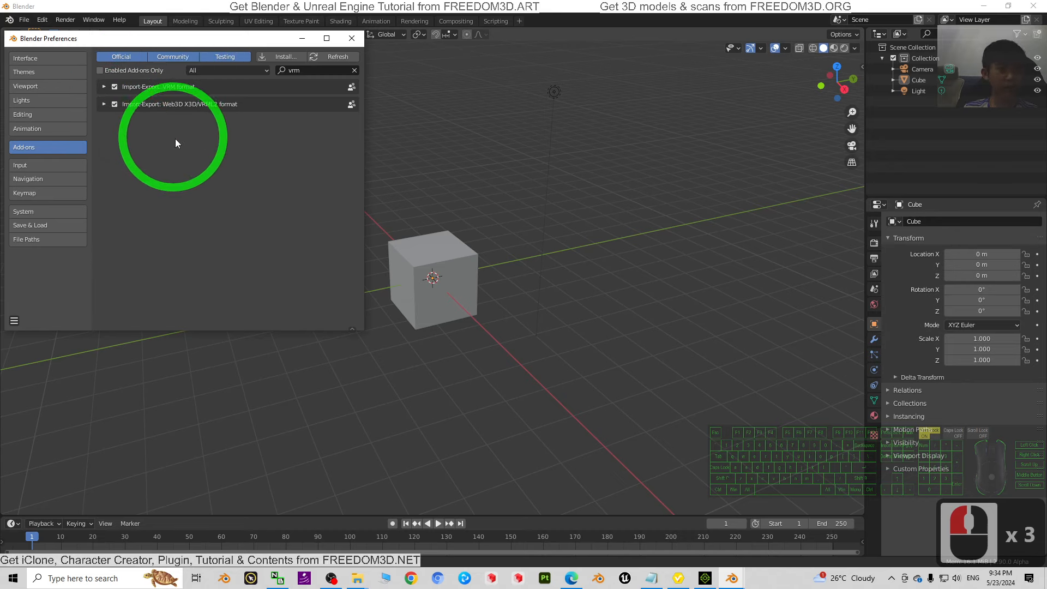
{"action": "left_click", "coordinate": [352, 39]}
{"action": "left_click", "coordinate": [688, 329]}
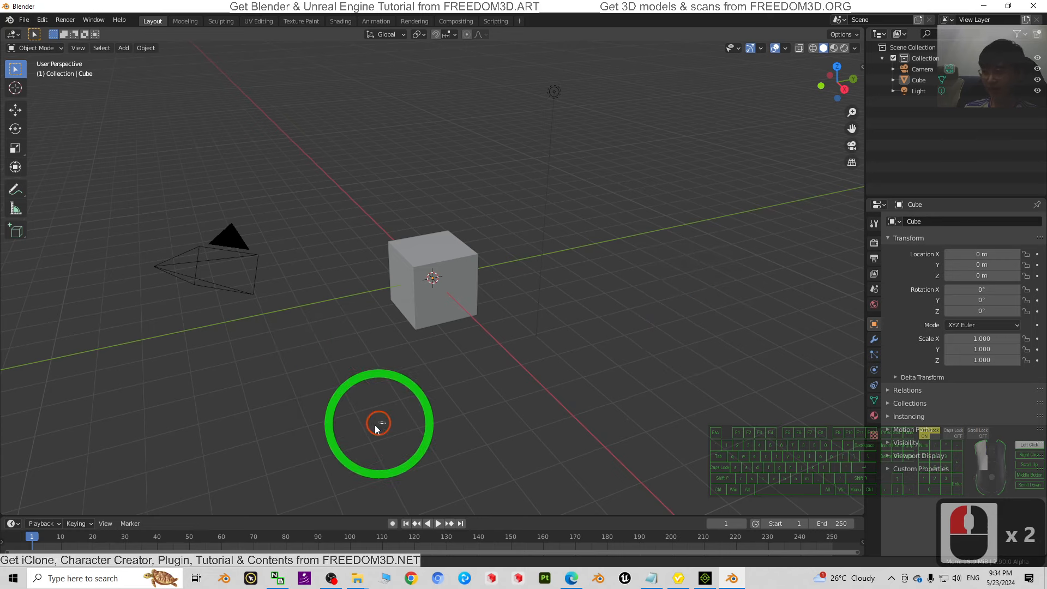
{"action": "left_click", "coordinate": [327, 392]}
{"action": "left_click", "coordinate": [349, 394]}
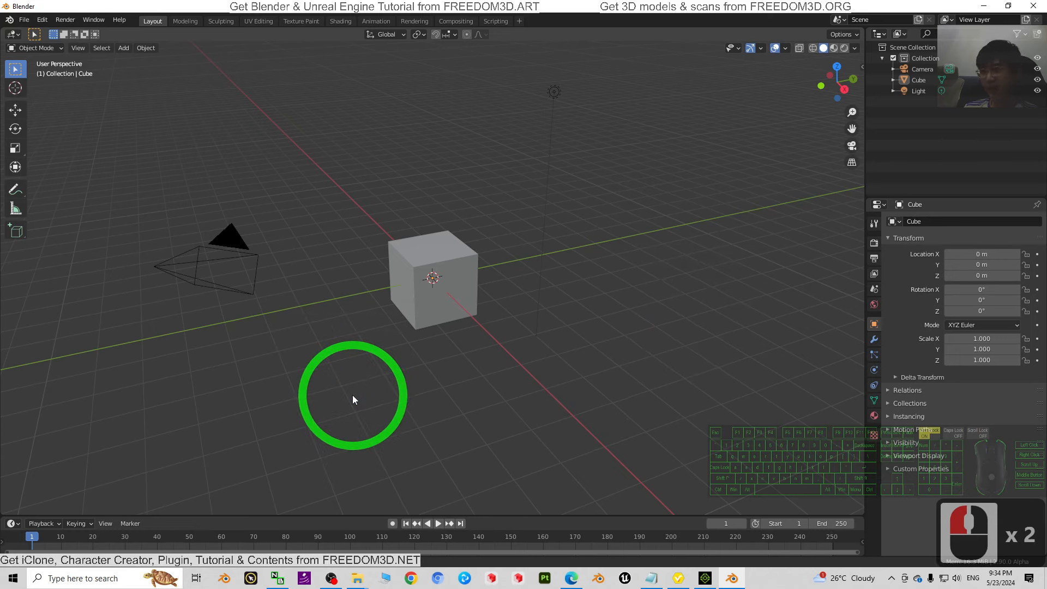
Delete all default objects from the scene and bring up the CATS tools in the 3D viewport sidebar.
{"action": "key", "text": "a"}
{"action": "key", "text": "Delete"}
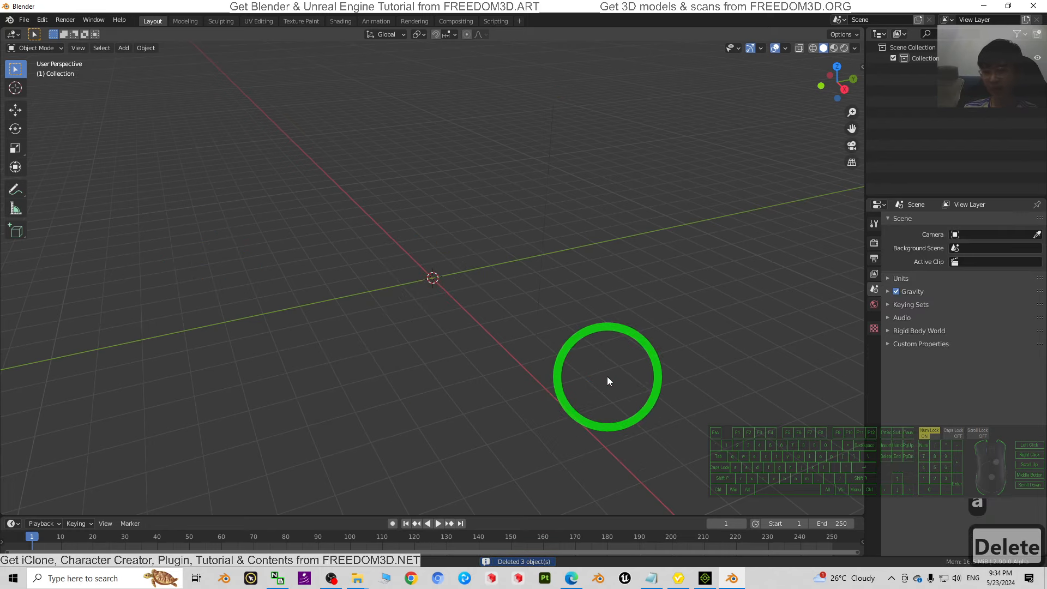
{"action": "key", "text": "n"}
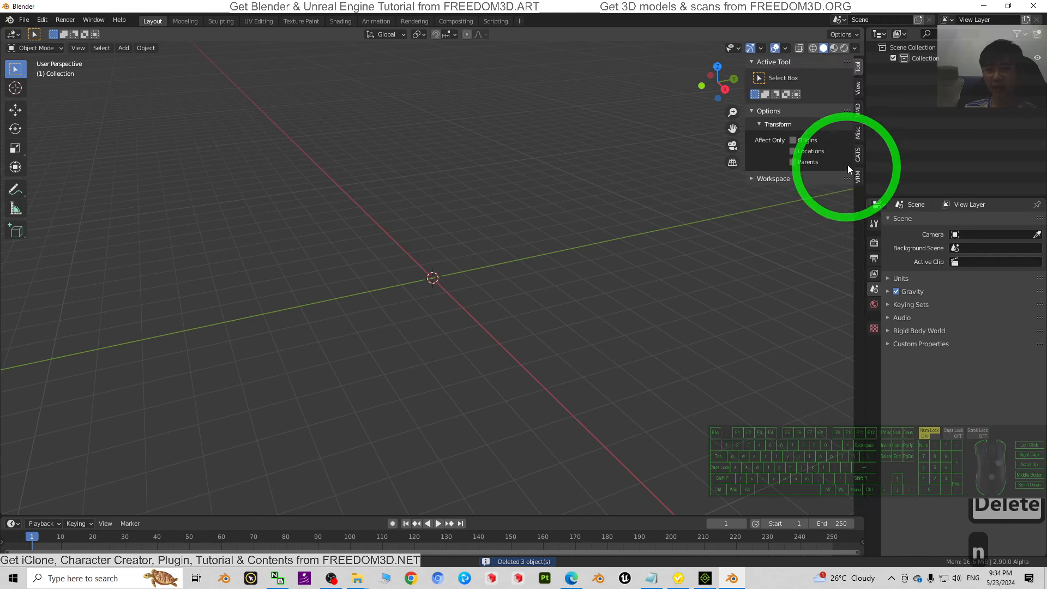
{"action": "left_click", "coordinate": [855, 158]}
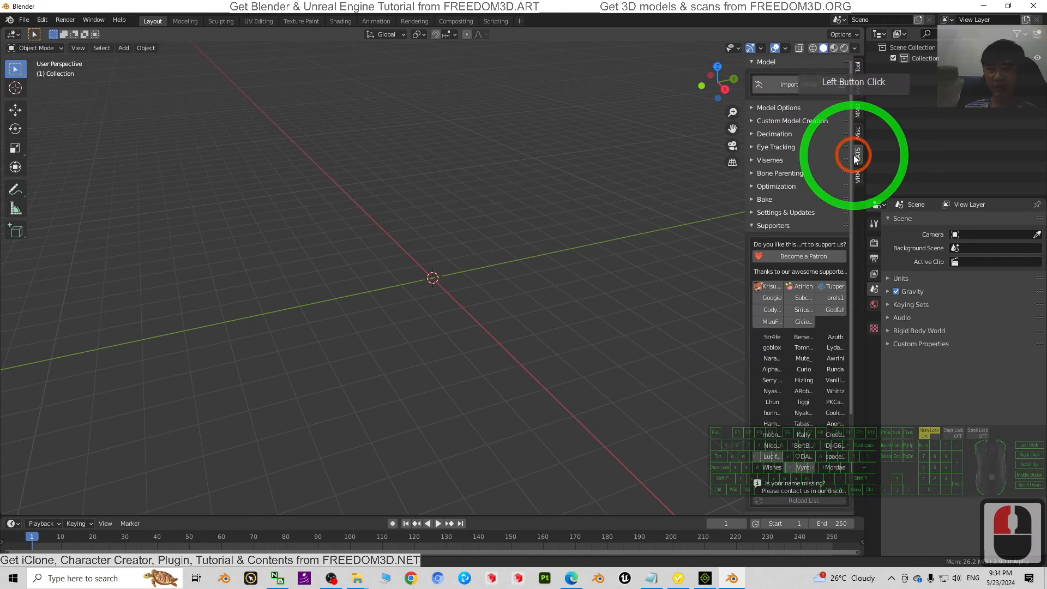
Import model01.vrm from the Desktop's model folder through the CATS model import, choosing the VRM format.
{"action": "left_click", "coordinate": [842, 87]}
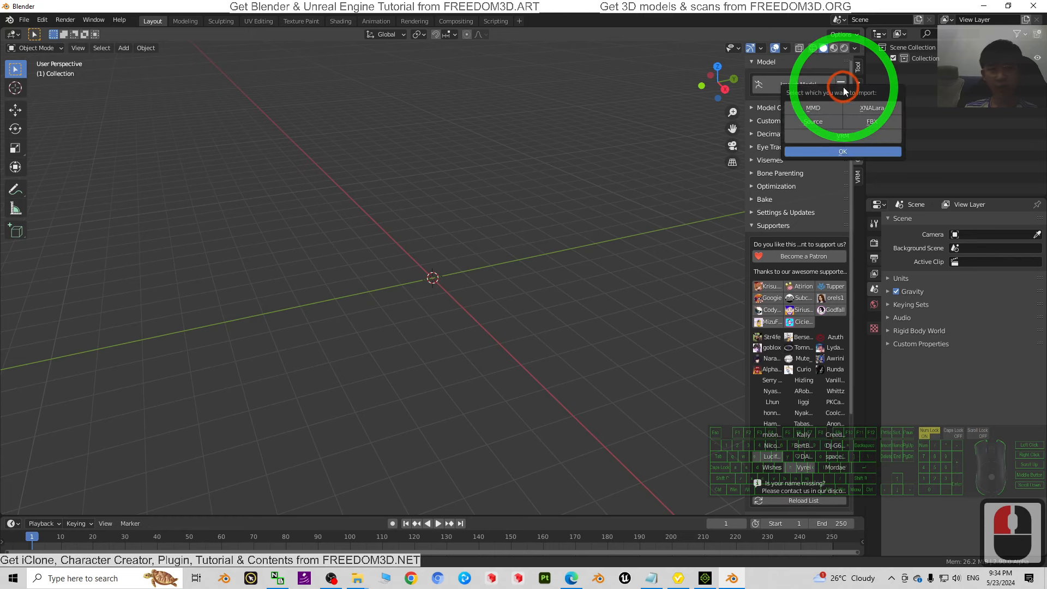
{"action": "left_click", "coordinate": [842, 136]}
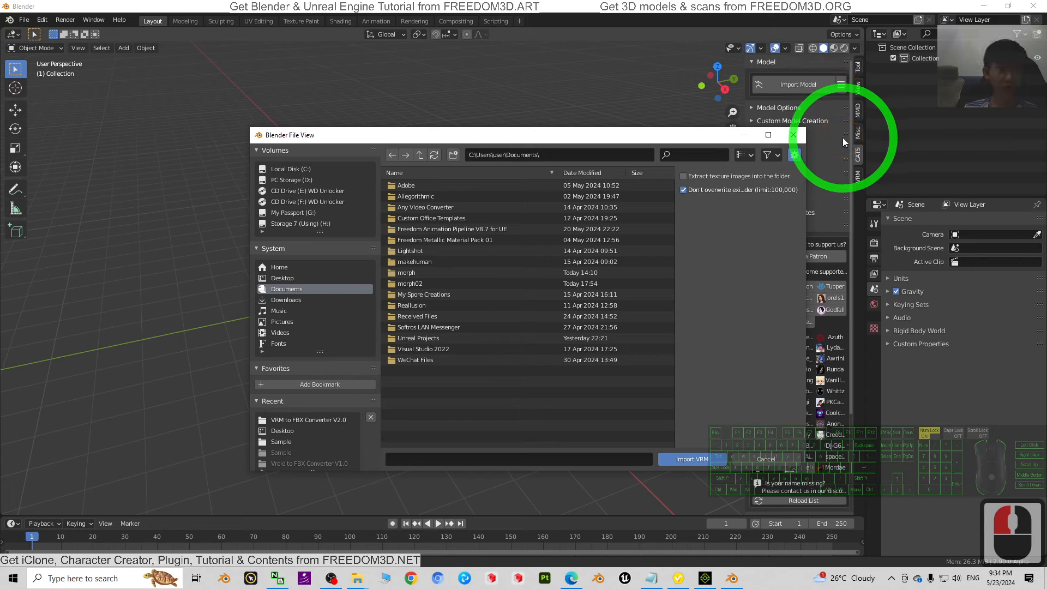
{"action": "left_click", "coordinate": [282, 279]}
{"action": "double_click", "coordinate": [408, 206]}
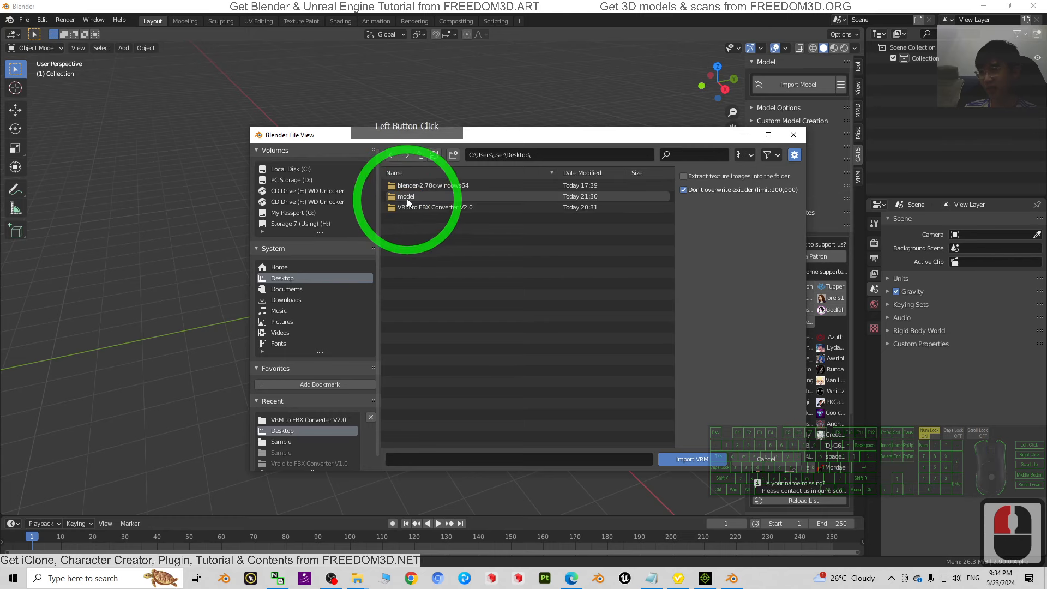
{"action": "left_click", "coordinate": [427, 187]}
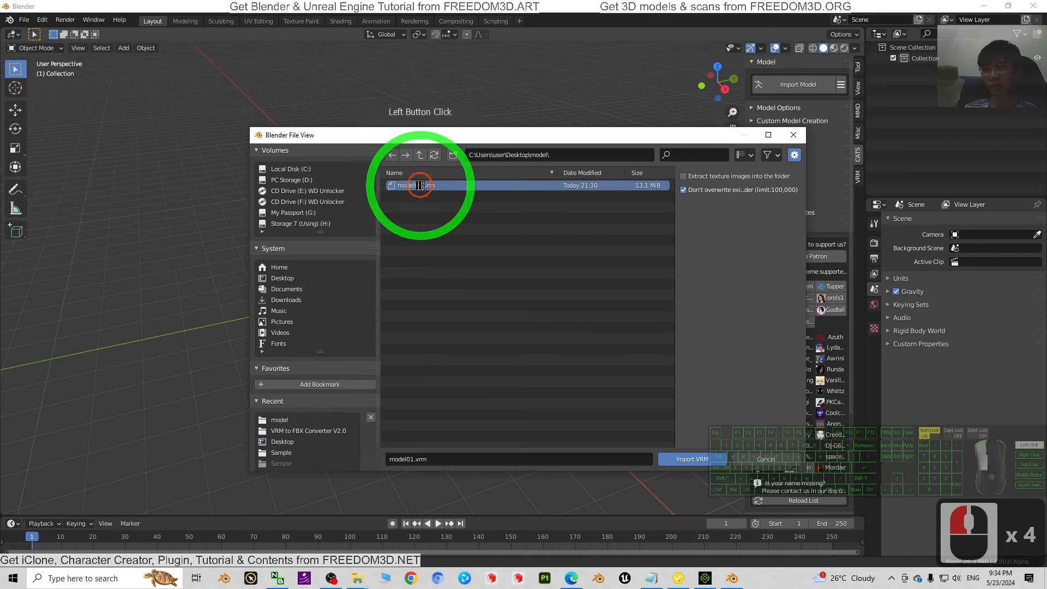
{"action": "double_click", "coordinate": [420, 186]}
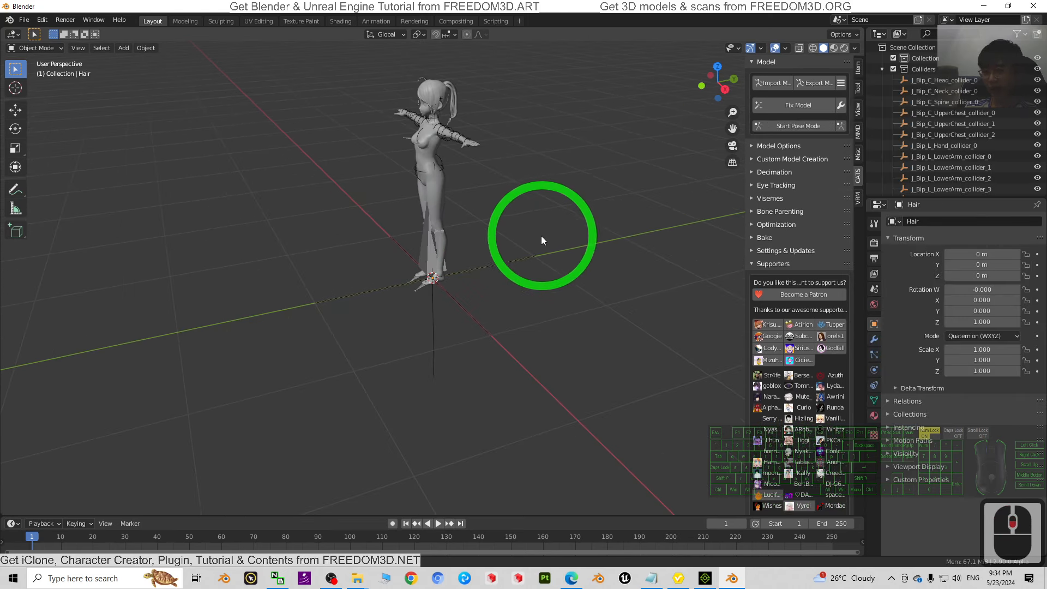
{"action": "middle_click_drag", "start_coordinate": [532, 191], "coordinate": [589, 329], "text": "shift"}
{"action": "scroll", "coordinate": [500, 253], "scroll_direction": "up", "scroll_amount": 1}
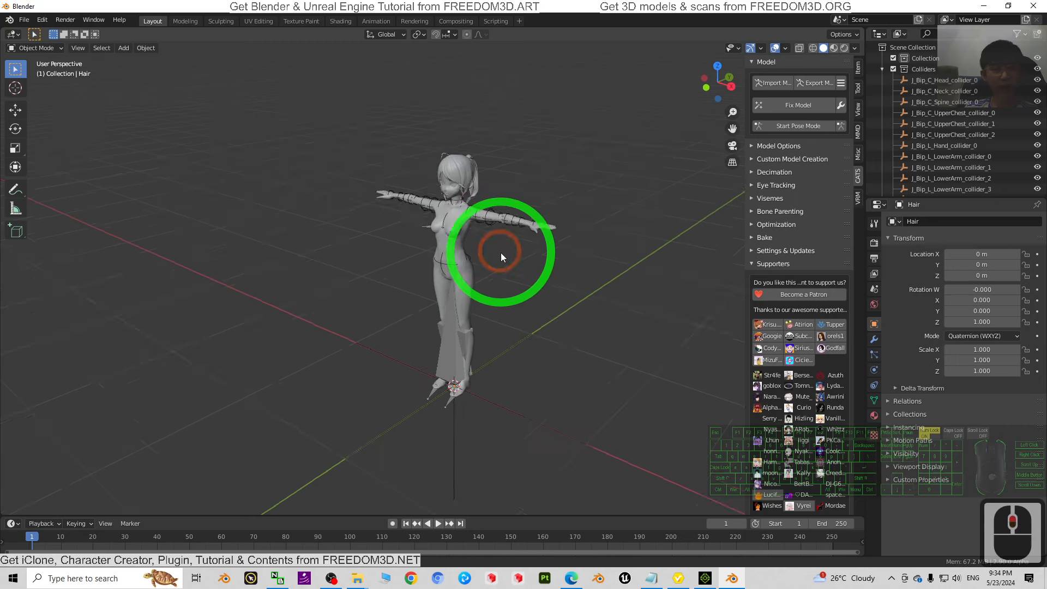
{"action": "scroll", "coordinate": [500, 253], "scroll_direction": "up", "scroll_amount": 1}
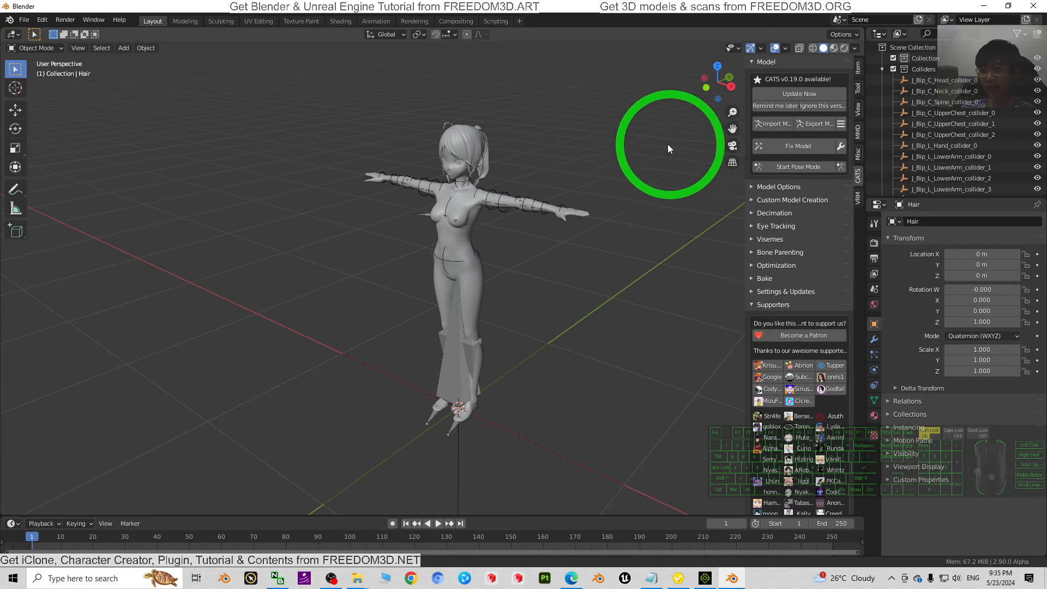
Run Fix Model with only Fix Materials enabled, switching off Join Meshes, Connect Bones, Combine Same Materials, Remove Zero Weight Bones and Remove Rigidbodies and Joints.
{"action": "left_click", "coordinate": [841, 147]}
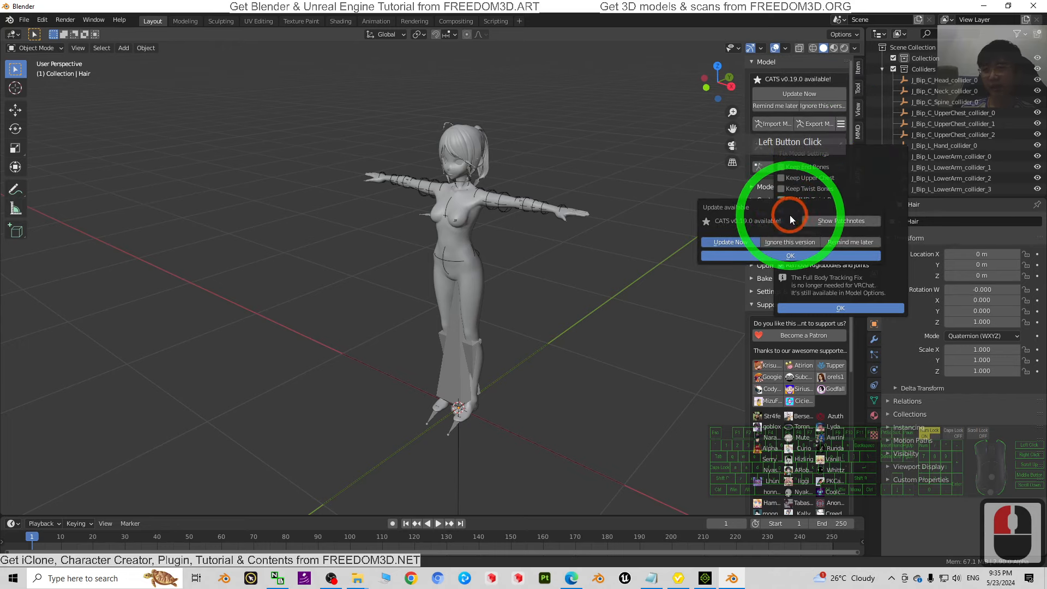
{"action": "left_click", "coordinate": [872, 193]}
{"action": "left_click", "coordinate": [790, 211]}
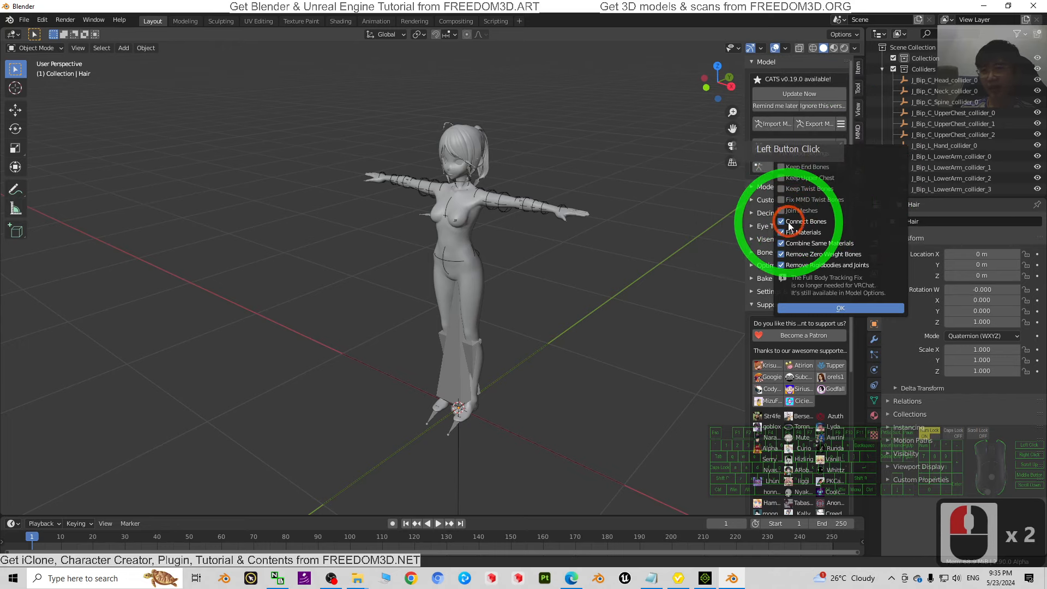
{"action": "left_click", "coordinate": [791, 222]}
{"action": "left_click", "coordinate": [789, 233]}
{"action": "left_click", "coordinate": [789, 243]}
{"action": "left_click_drag", "start_coordinate": [789, 255], "coordinate": [789, 266]}
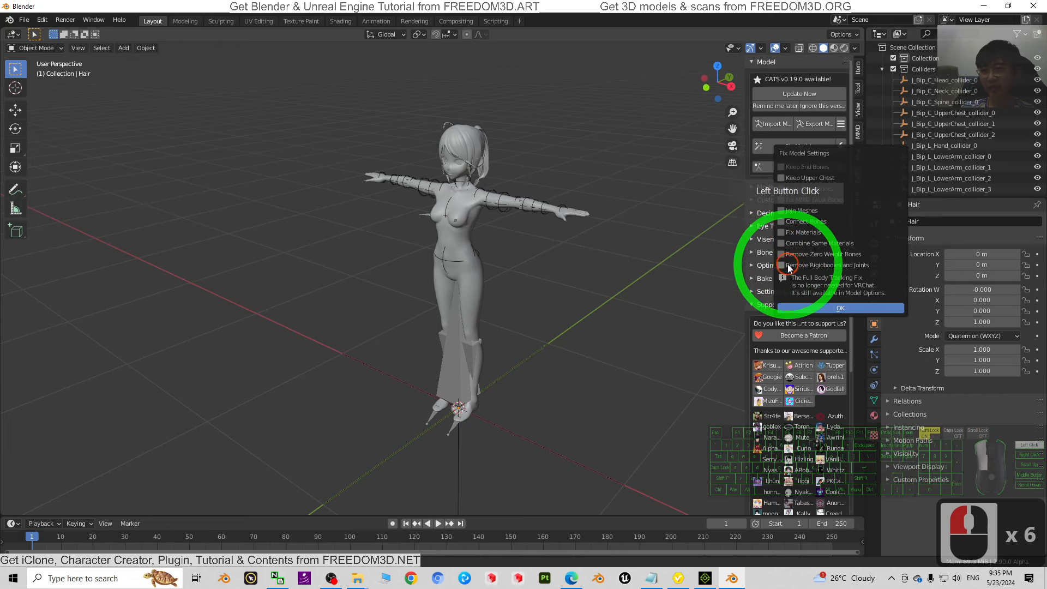
{"action": "left_click", "coordinate": [787, 234]}
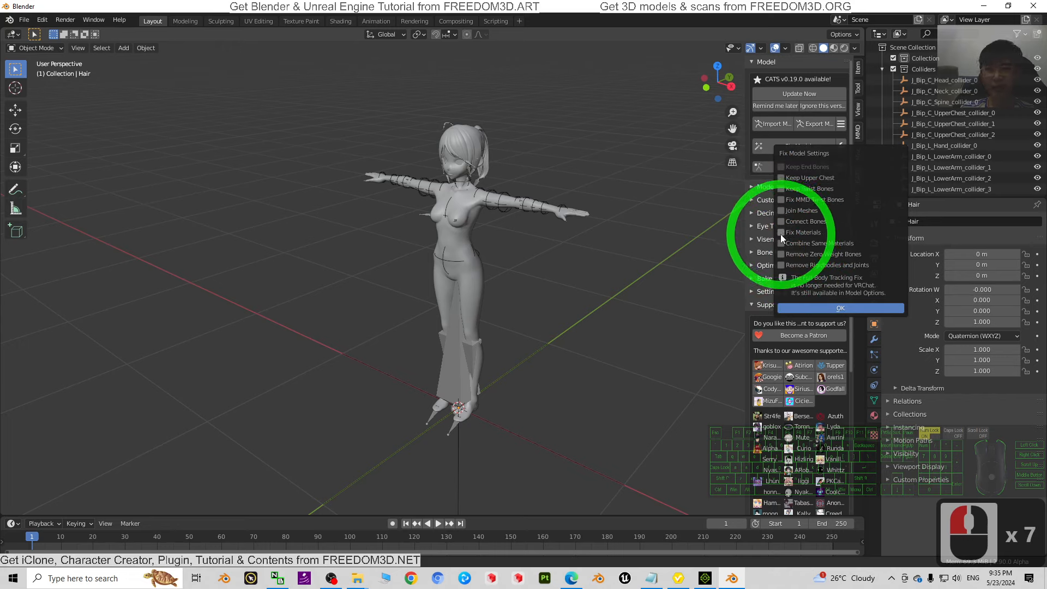
{"action": "left_click", "coordinate": [778, 234]}
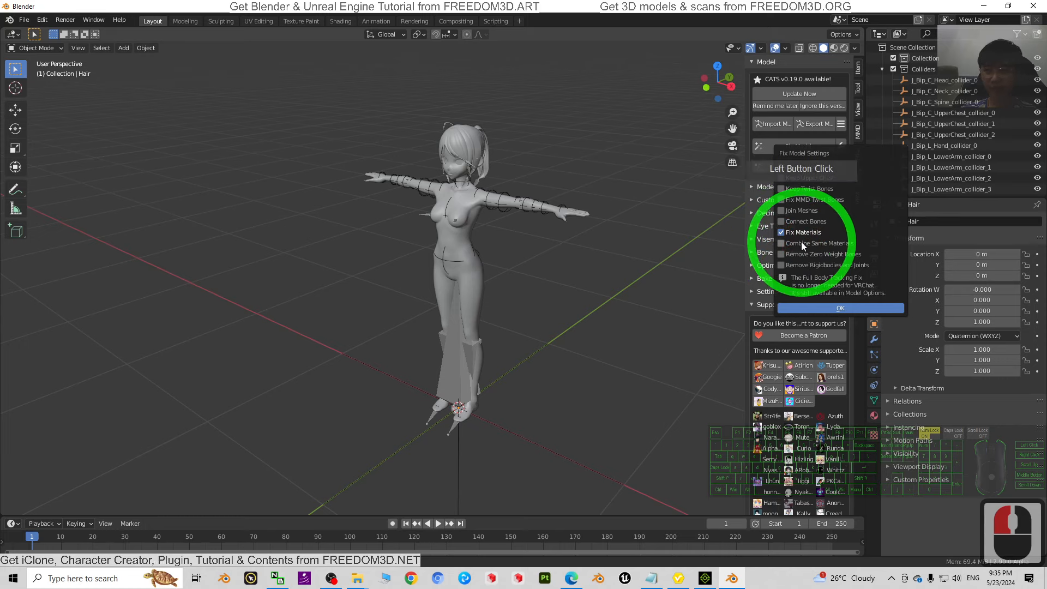
{"action": "left_click", "coordinate": [815, 309]}
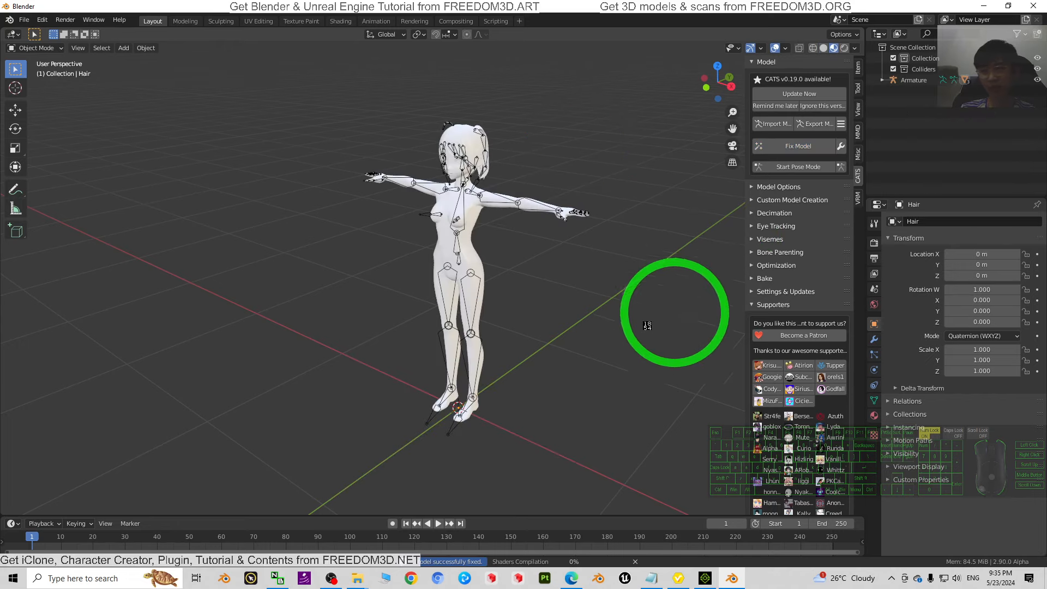
{"action": "scroll", "coordinate": [601, 229], "scroll_direction": "up", "scroll_amount": 2}
{"action": "middle_click_drag", "start_coordinate": [605, 352], "coordinate": [502, 94]}
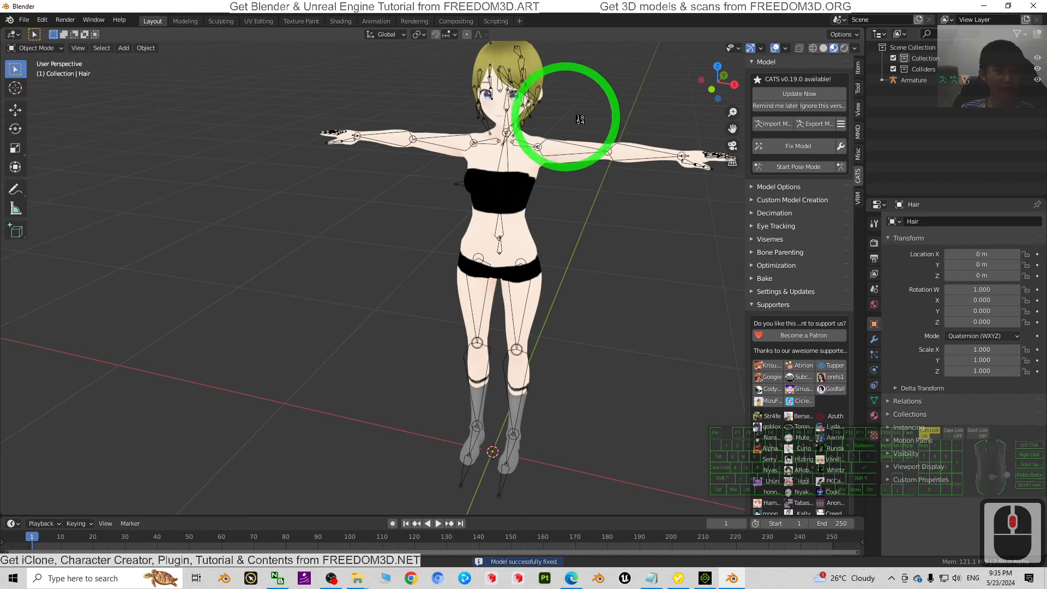
{"action": "middle_click_drag", "start_coordinate": [653, 326], "coordinate": [574, 334]}
Restore the Blender window to a smaller size and arrange it beside the File Explorer window showing the model folder.
{"action": "left_click_drag", "start_coordinate": [518, 6], "coordinate": [752, 24]}
{"action": "left_click", "coordinate": [212, 127]}
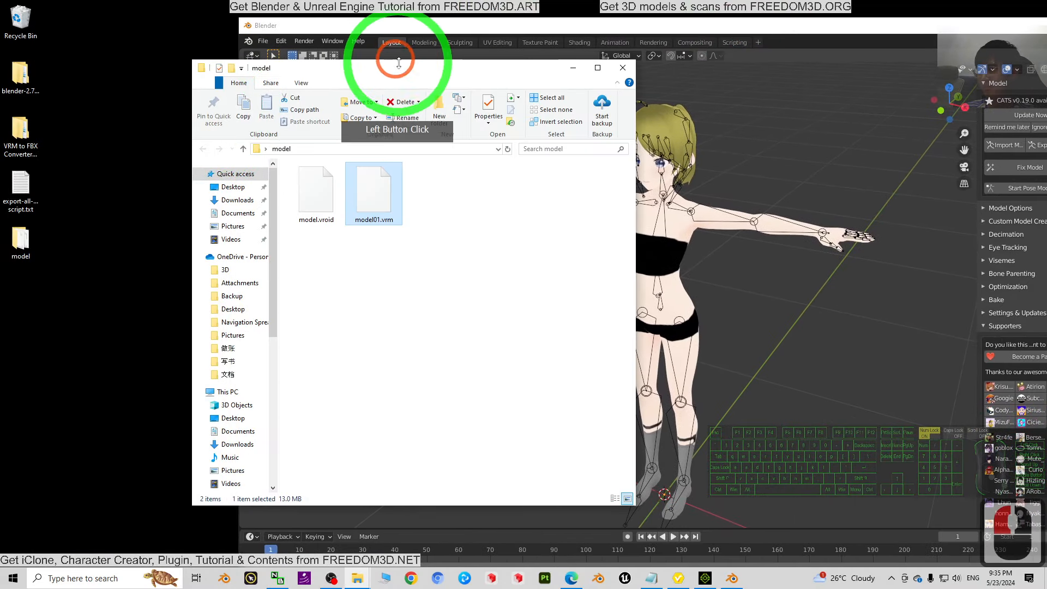
{"action": "left_click_drag", "start_coordinate": [397, 66], "coordinate": [264, 85]}
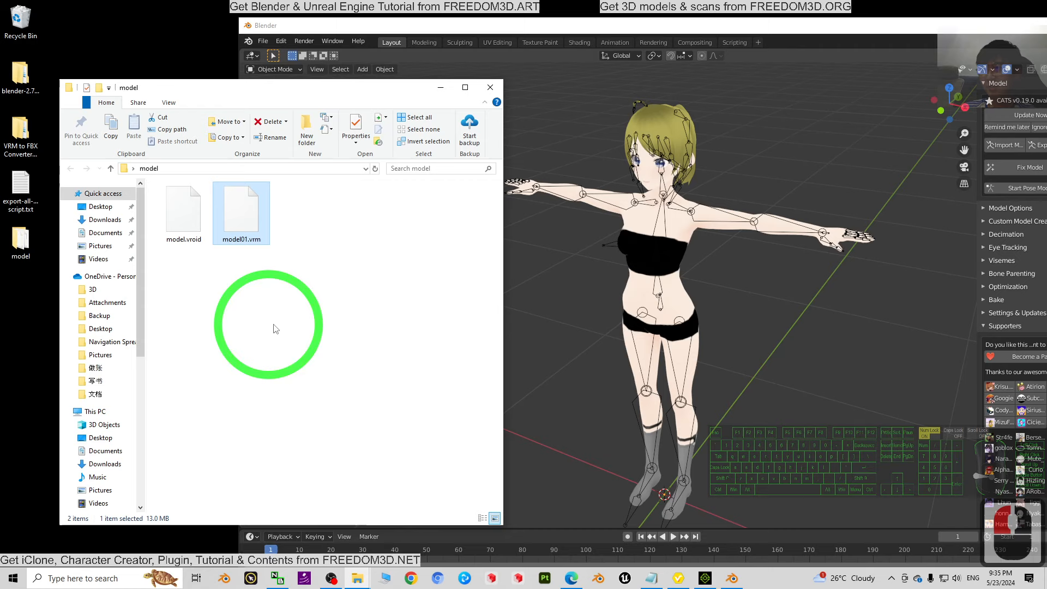
{"action": "left_click", "coordinate": [552, 58]}
{"action": "left_click", "coordinate": [787, 169]}
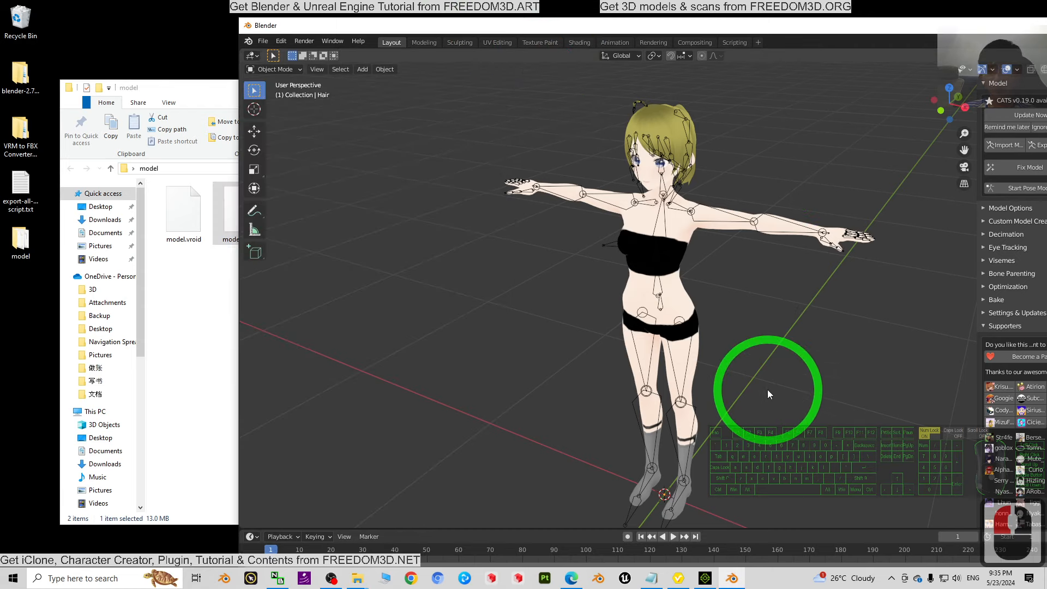
{"action": "left_click", "coordinate": [285, 375]}
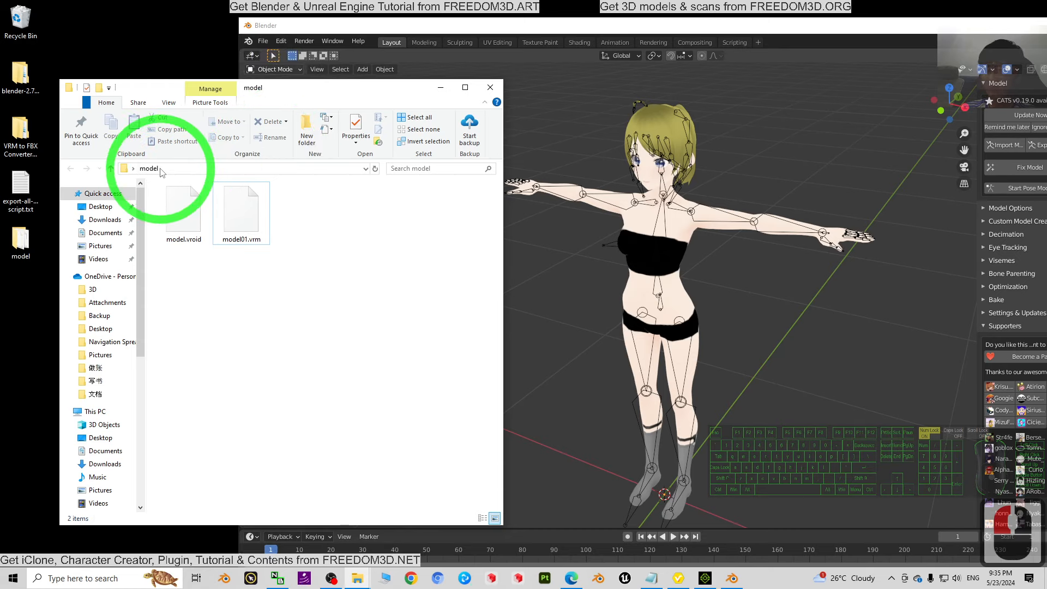
Save the Blender project as model01.blend in C:\Users\user\Desktop\model, reusing the folder path copied from File Explorer.
{"action": "left_click", "coordinate": [263, 40]}
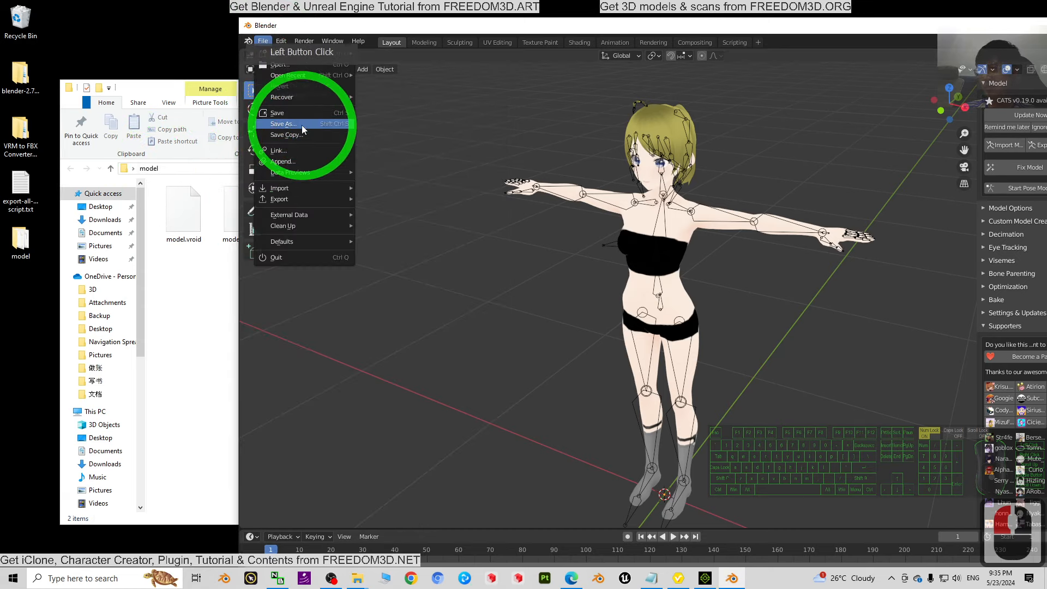
{"action": "left_click", "coordinate": [283, 125]}
{"action": "left_click", "coordinate": [210, 103]}
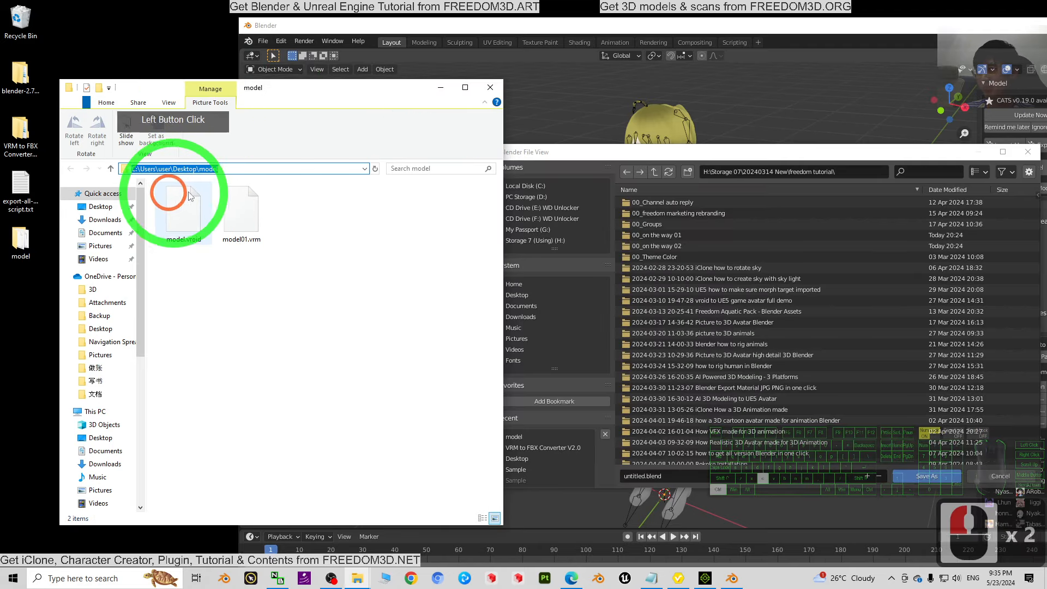
{"action": "key", "text": "ctrl+c"}
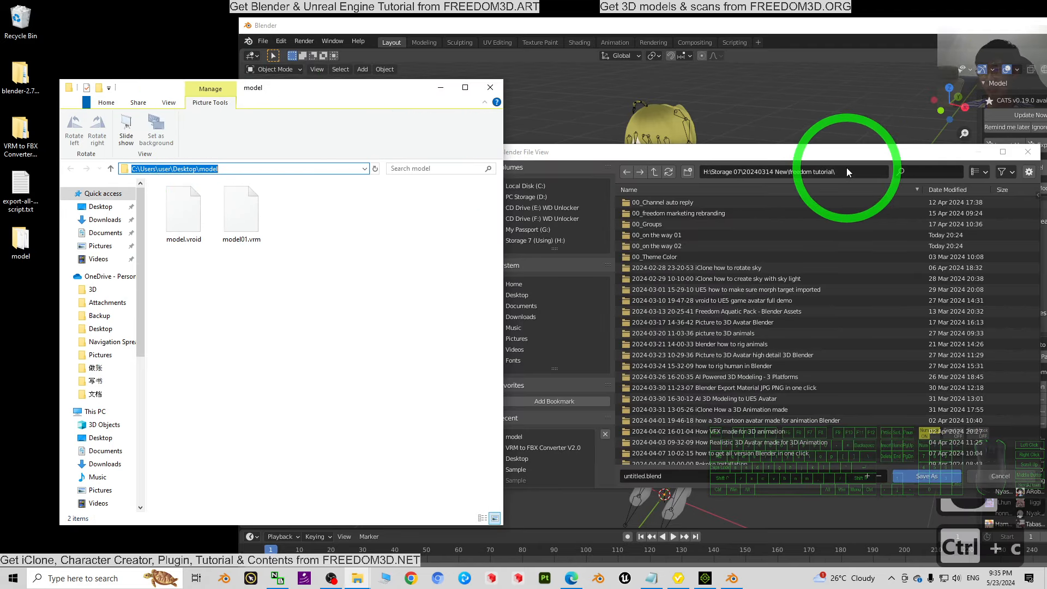
{"action": "left_click", "coordinate": [846, 172]}
{"action": "key", "text": "ctrl+v"}
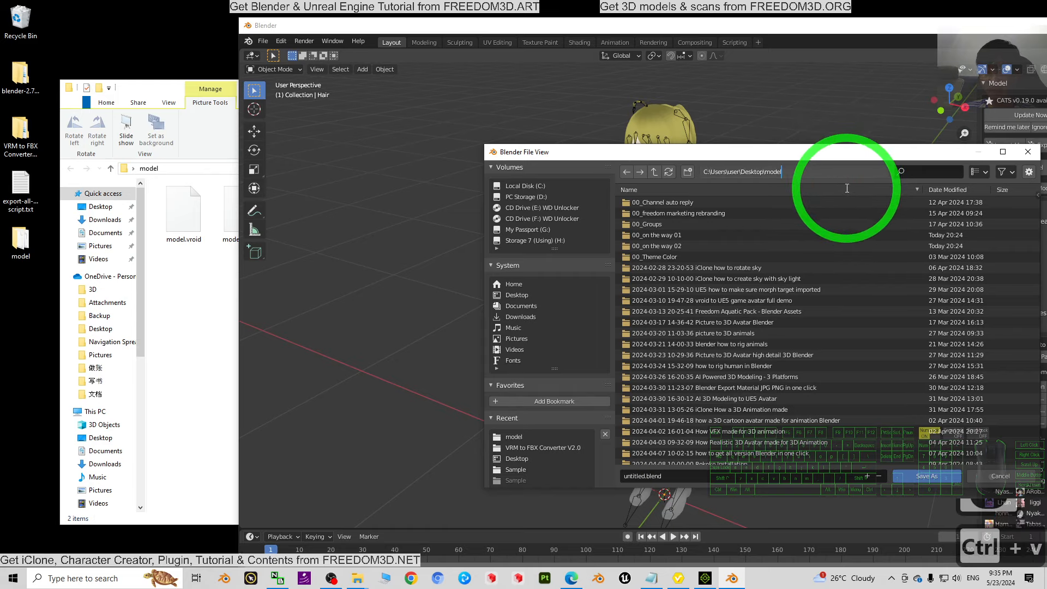
{"action": "key", "text": "Return"}
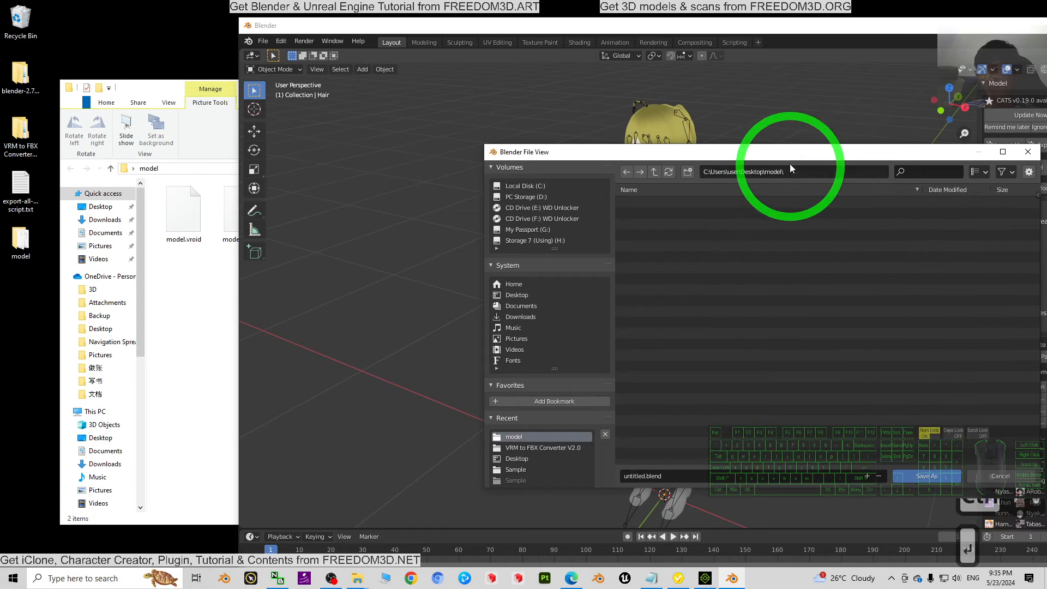
{"action": "left_click_drag", "start_coordinate": [789, 155], "coordinate": [670, 145]}
{"action": "left_click", "coordinate": [558, 468]}
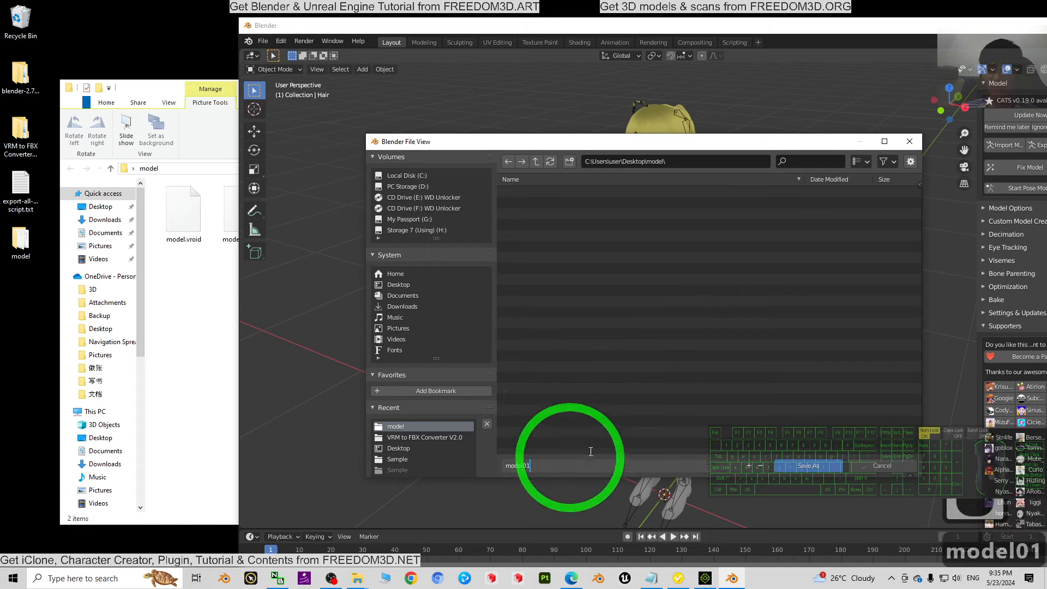
{"action": "type", "text": "model01"}
{"action": "left_click", "coordinate": [830, 470]}
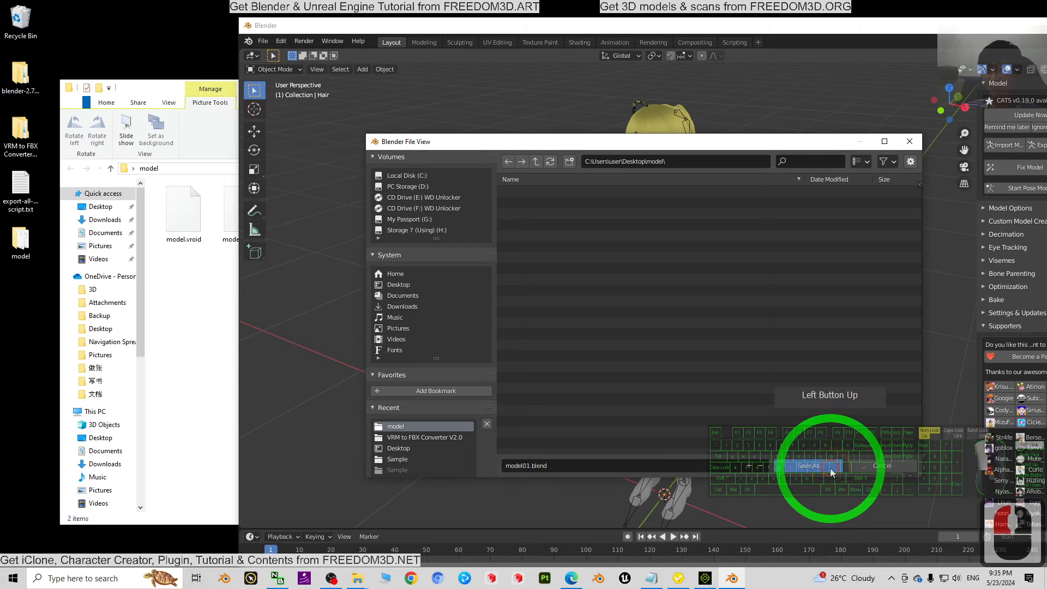
{"action": "left_click", "coordinate": [215, 307]}
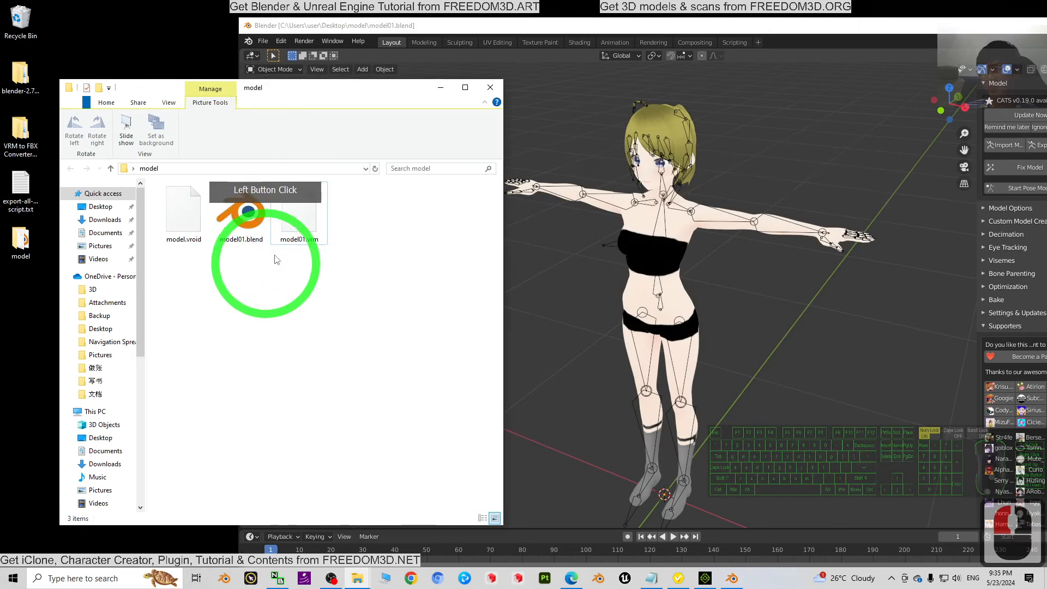
{"action": "left_click", "coordinate": [691, 27]}
{"action": "left_click", "coordinate": [419, 26]}
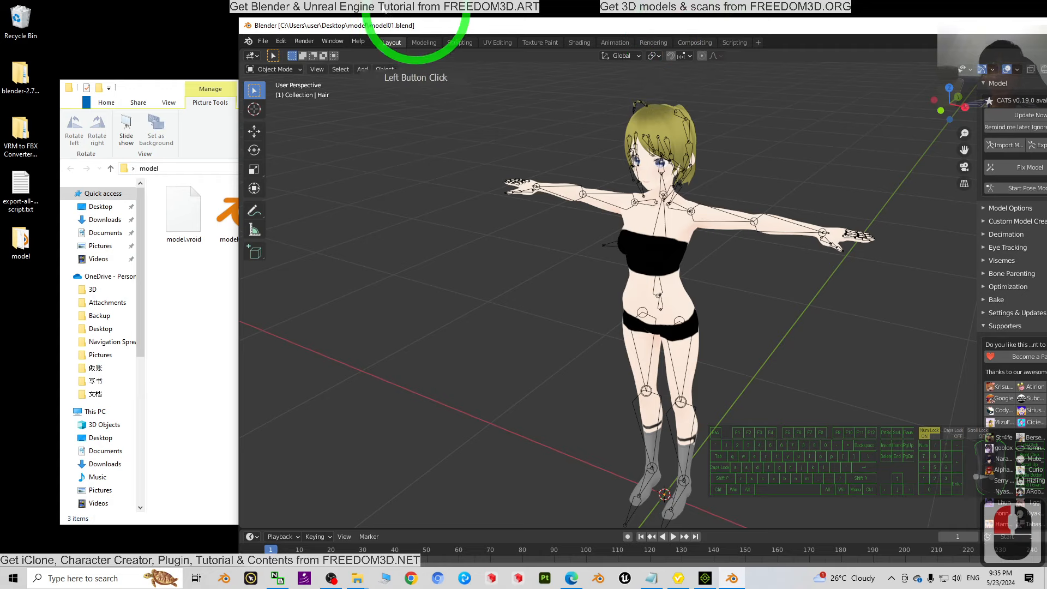
{"action": "left_click", "coordinate": [263, 42]}
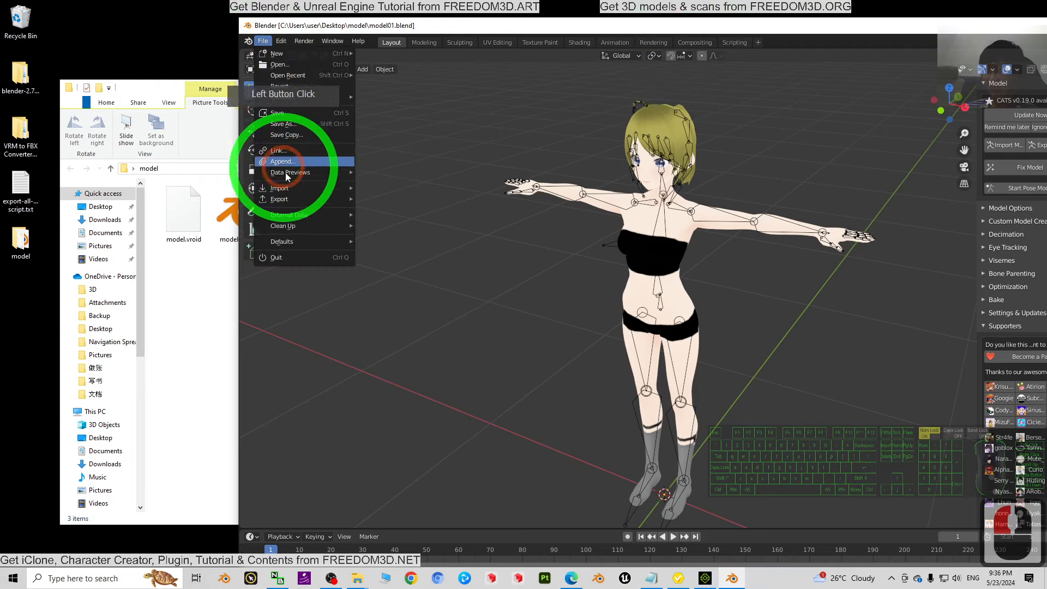
{"action": "left_click", "coordinate": [289, 199]}
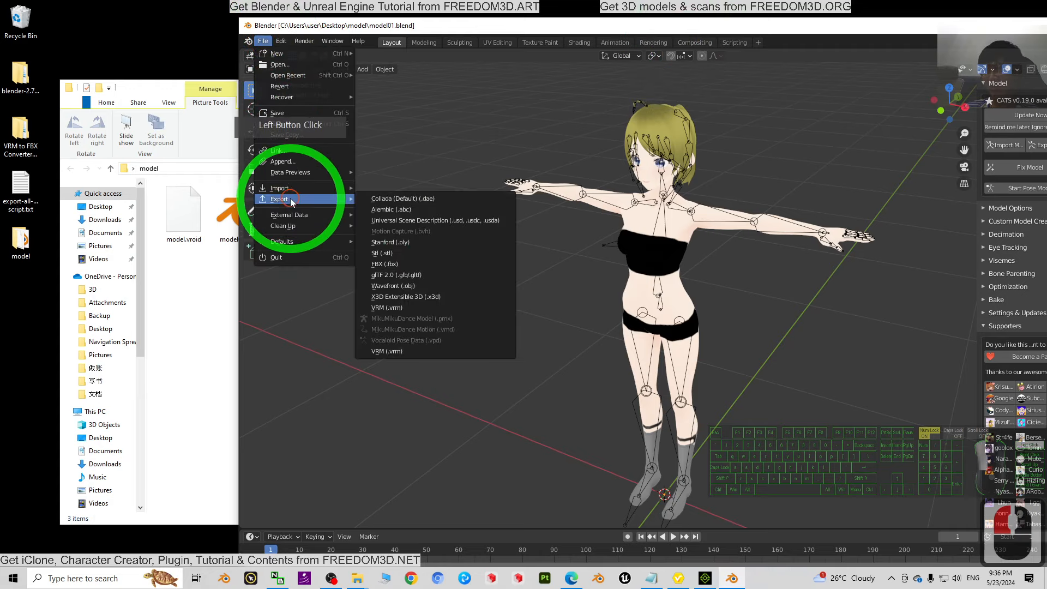
{"action": "left_click", "coordinate": [384, 264]}
{"action": "left_click_drag", "start_coordinate": [821, 154], "coordinate": [543, 167]}
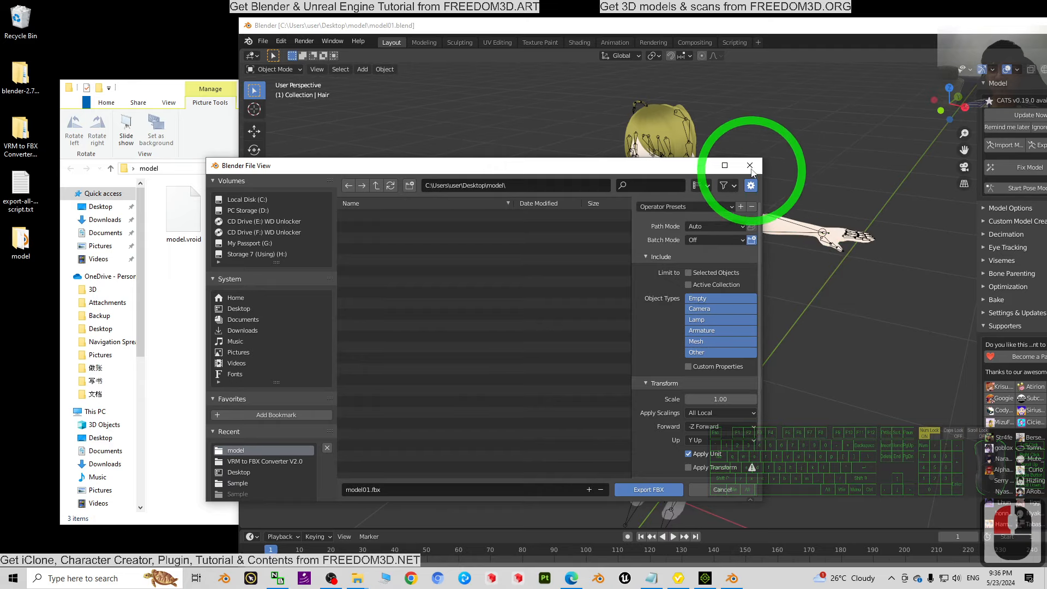
{"action": "left_click", "coordinate": [750, 165]}
Move the Blender window up and maximize it to fill the screen.
{"action": "left_click_drag", "start_coordinate": [744, 28], "coordinate": [672, 15]}
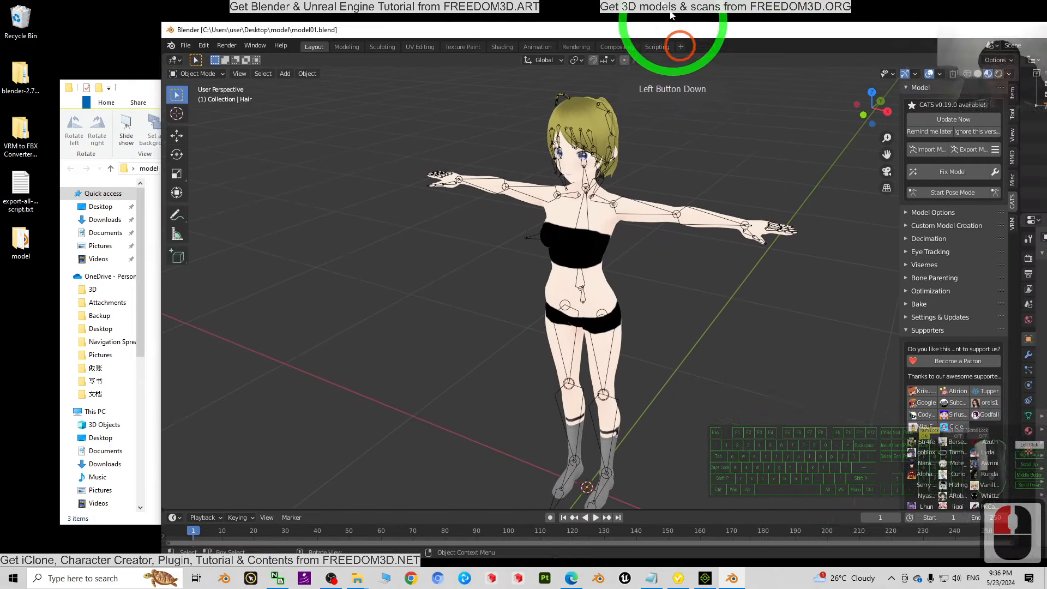
{"action": "double_click", "coordinate": [672, 21]}
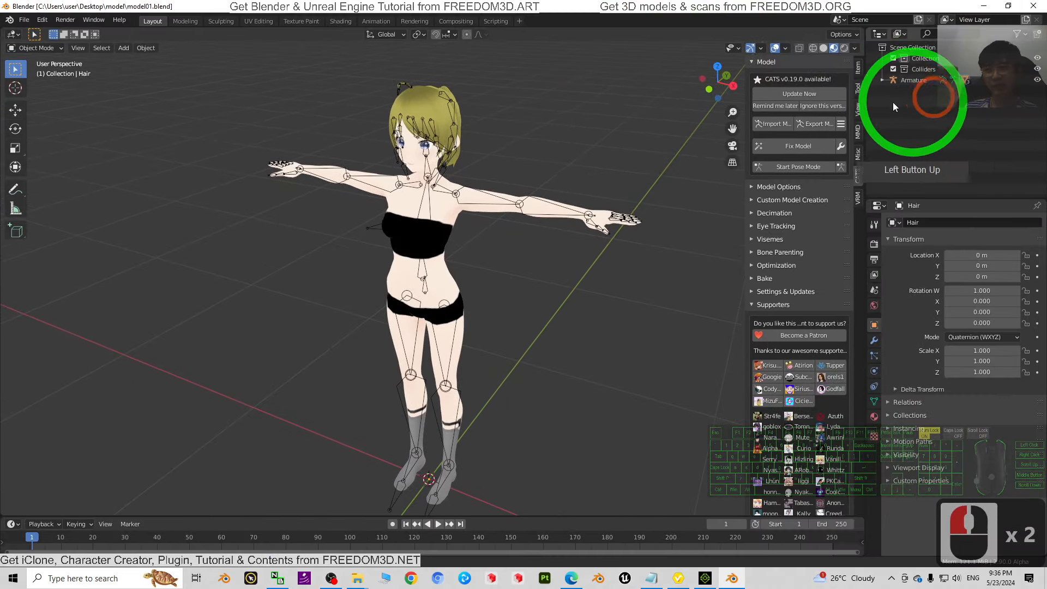
Export the model with Cats as model01.fbx to C:\Users\user\Desktop\model, using Path Mode Copy with embedded textures and continuing past the optimization warning.
{"action": "left_click", "coordinate": [812, 125]}
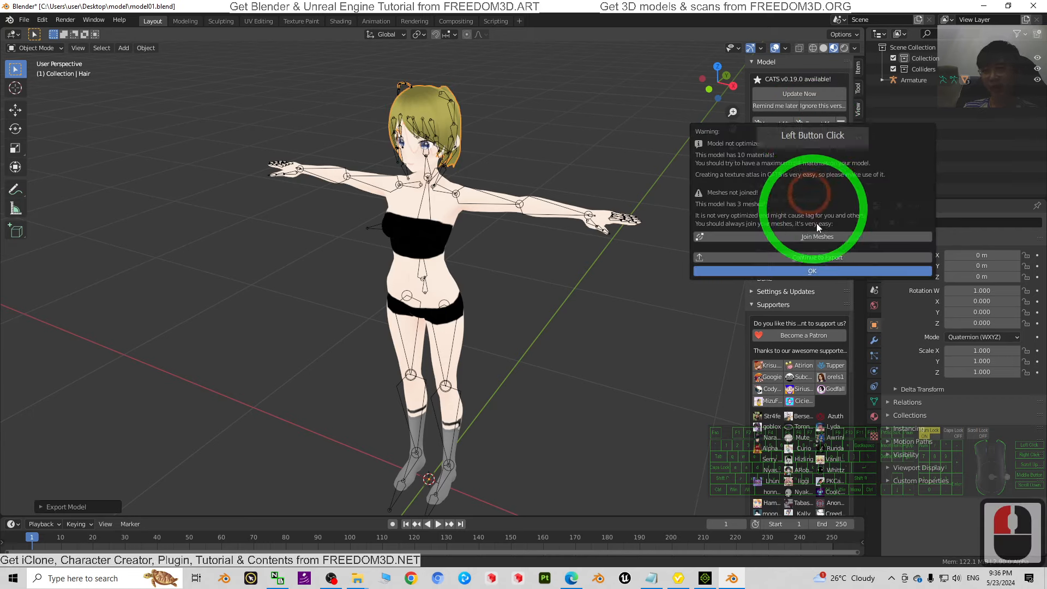
{"action": "left_click", "coordinate": [814, 258]}
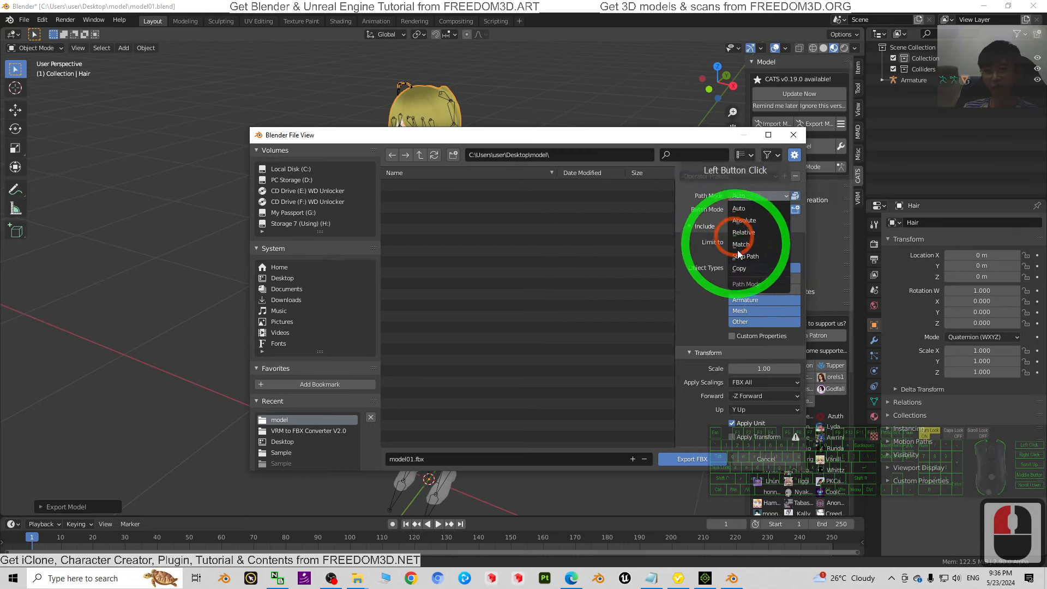
{"action": "left_click", "coordinate": [739, 269]}
{"action": "left_click", "coordinate": [795, 196]}
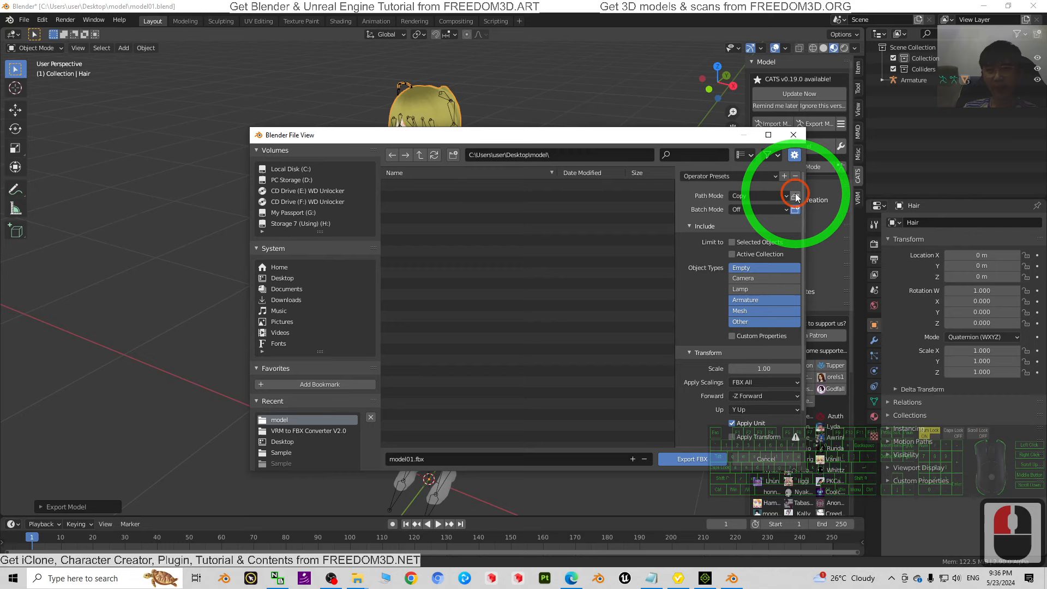
{"action": "left_click", "coordinate": [795, 196]}
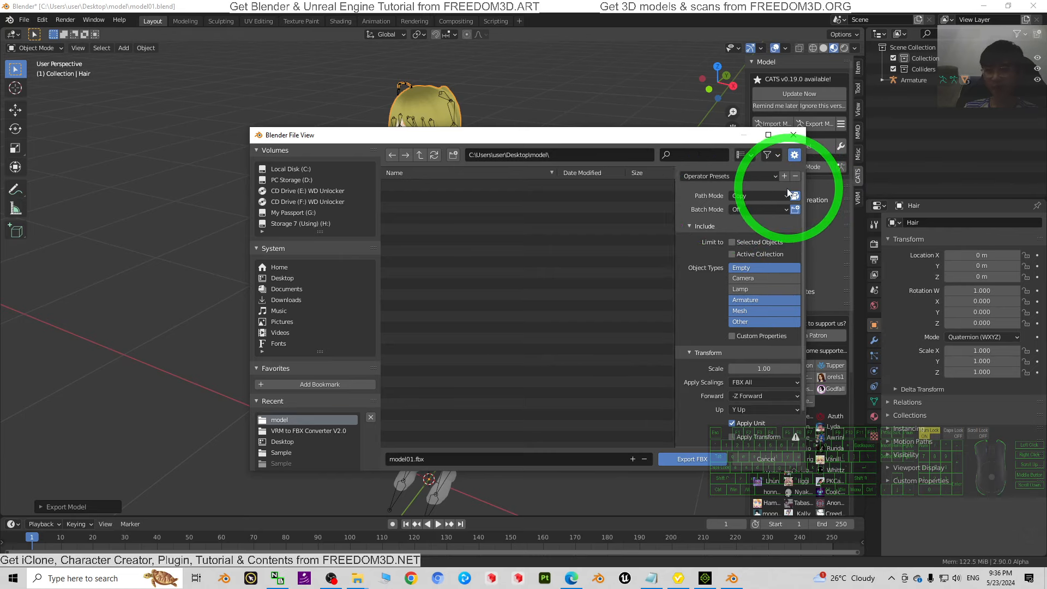
{"action": "mouse_move", "coordinate": [526, 136]}
{"action": "left_mouse_down"}
{"action": "mouse_move", "coordinate": [507, 275]}
{"action": "mouse_move", "coordinate": [531, 142]}
{"action": "left_mouse_up"}
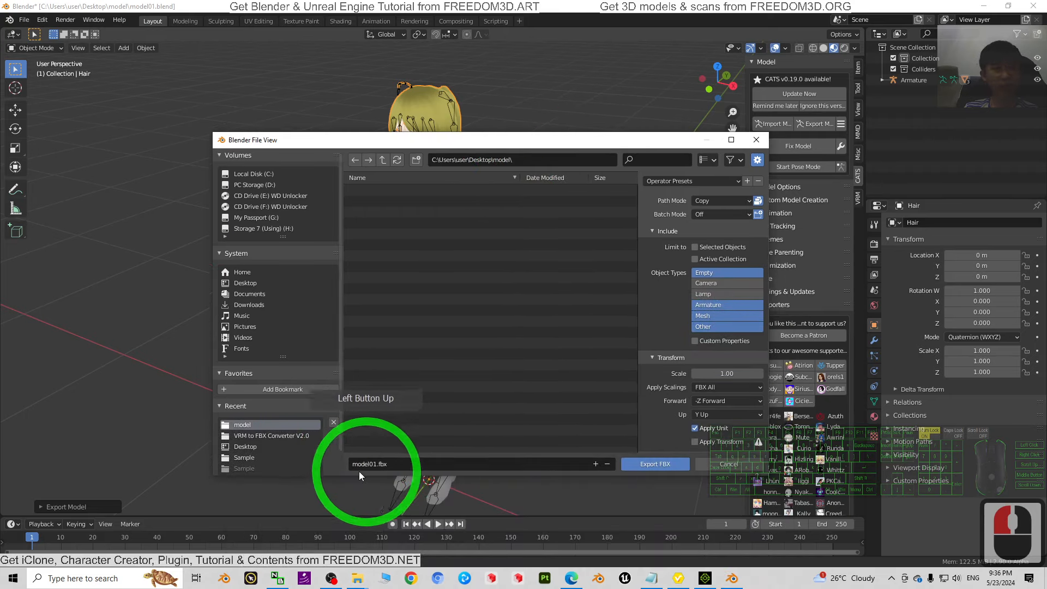
{"action": "left_click", "coordinate": [649, 464]}
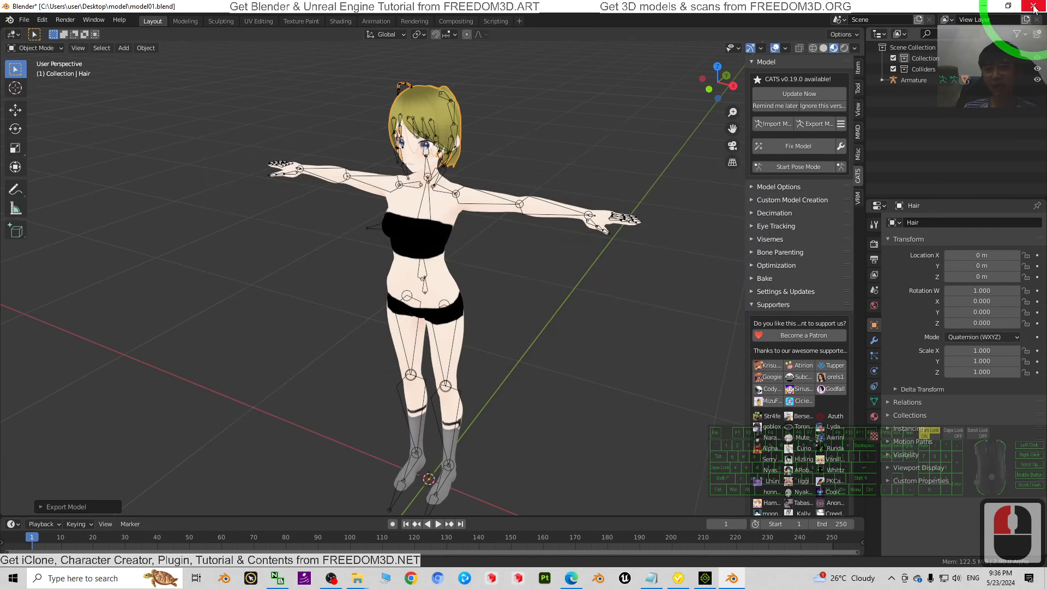
Save the model01.blend project and close Blender.
{"action": "key", "text": "ctrl+s"}
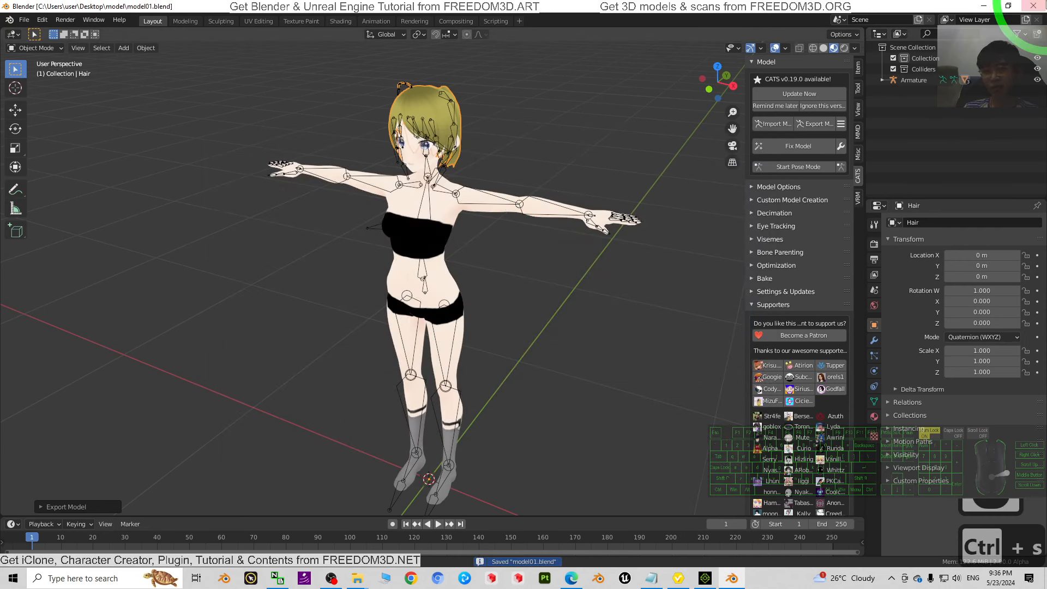
{"action": "left_click", "coordinate": [1039, 6]}
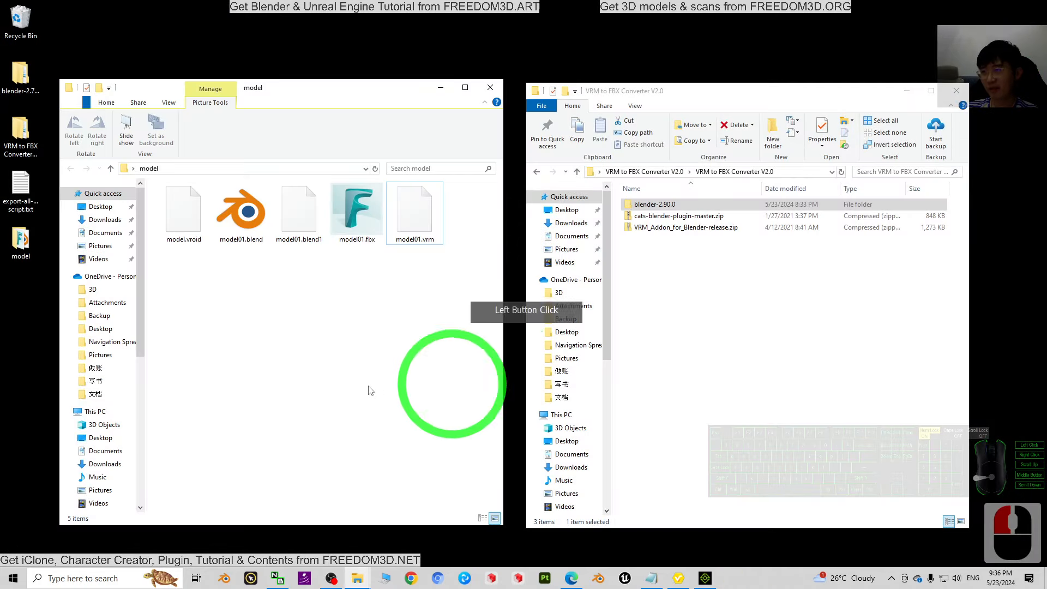
Check the exported model01.fbx in the model folder and close the VRM to FBX Converter V2.0 folder window.
{"action": "left_click", "coordinate": [332, 386]}
{"action": "double_click", "coordinate": [359, 230]}
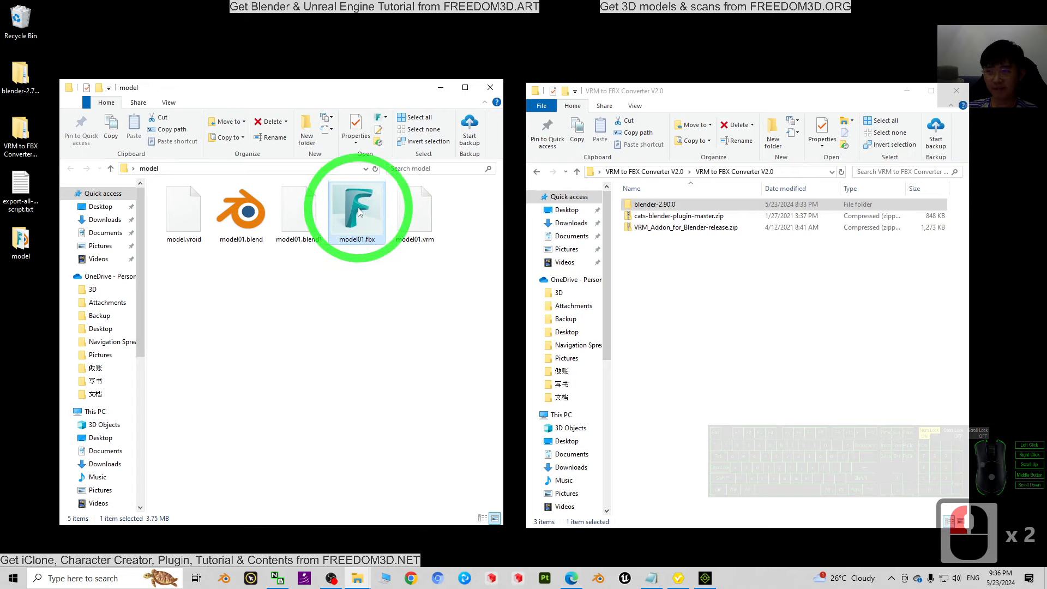
{"action": "left_click", "coordinate": [349, 365]}
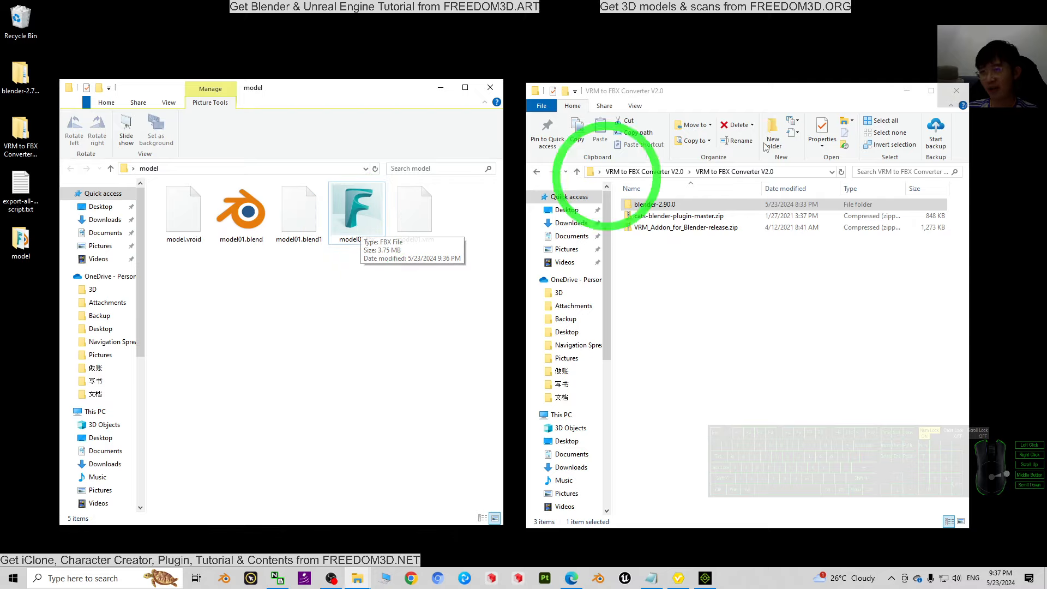
{"action": "left_click", "coordinate": [955, 89]}
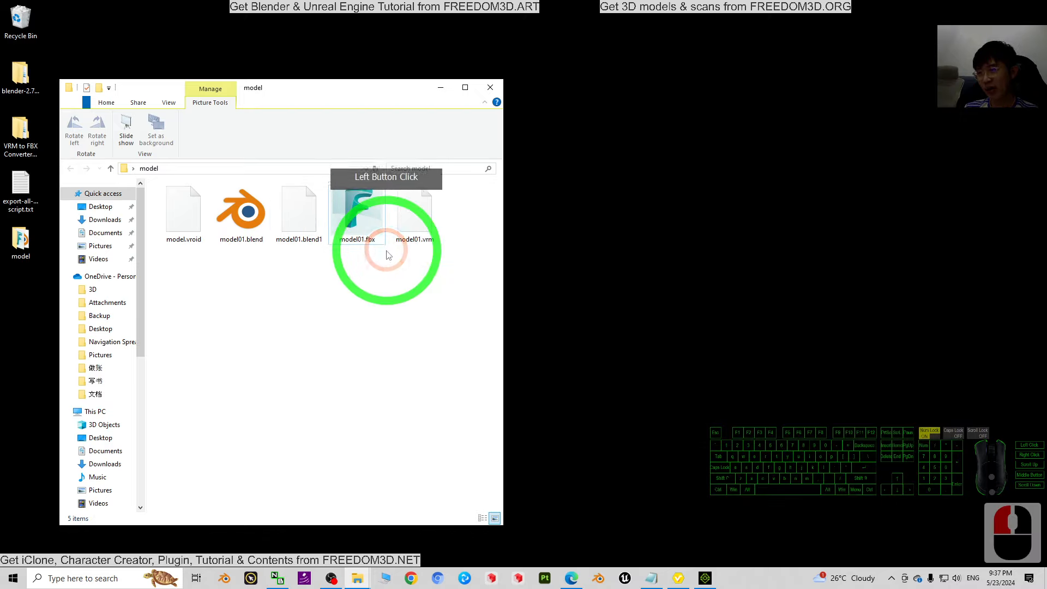
Bring the Notepad notes into view, read the link for Blender 2.78 and the Shape Key OBJ Export script, and move the window away.
{"action": "left_click", "coordinate": [808, 476]}
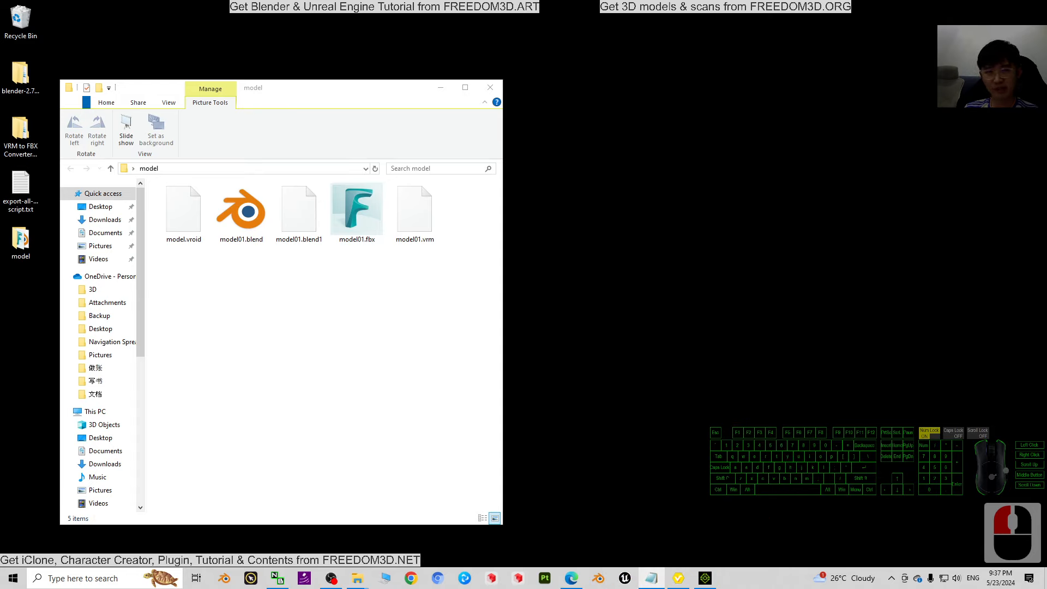
{"action": "left_click_drag", "start_coordinate": [657, 160], "coordinate": [688, 177]}
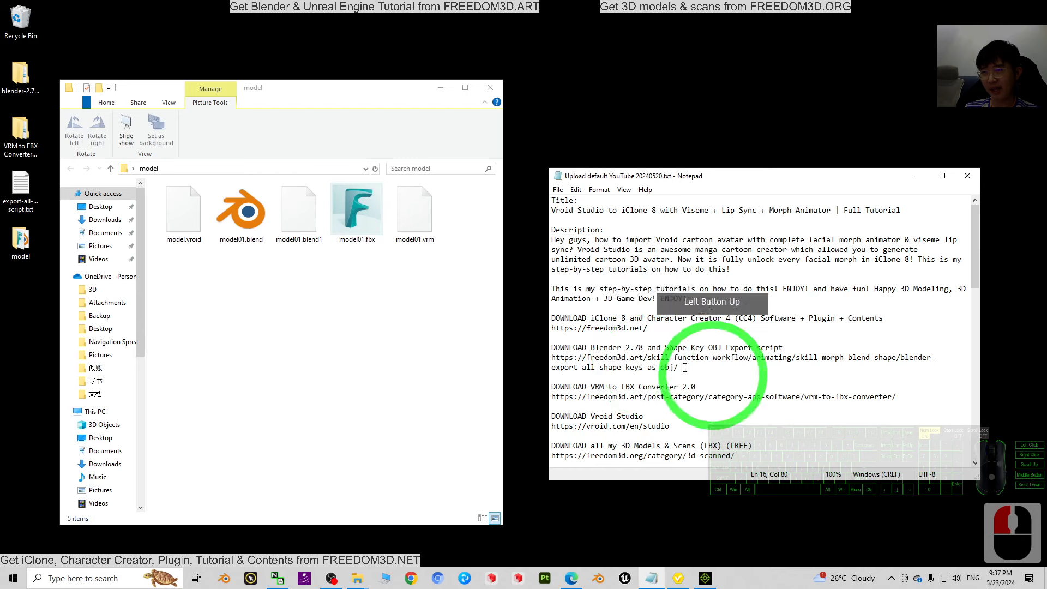
{"action": "left_click_drag", "start_coordinate": [550, 347], "coordinate": [785, 345]}
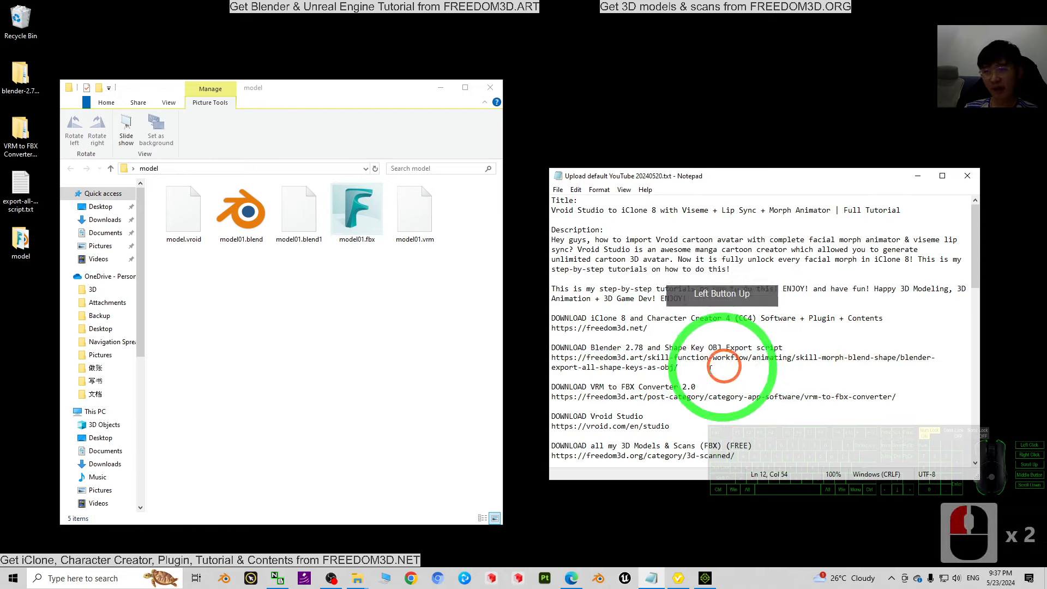
{"action": "left_click_drag", "start_coordinate": [678, 367], "coordinate": [545, 358]}
{"action": "left_click_drag", "start_coordinate": [709, 175], "coordinate": [1046, 176]}
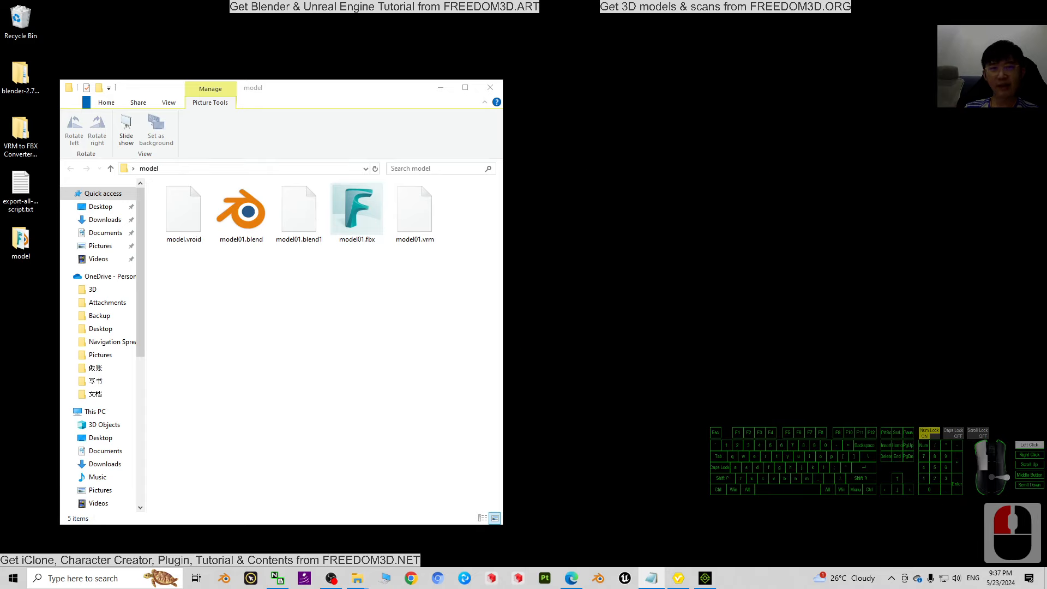
Switch to the Edge browser, review the download steps on the Blender Export all Shape Keys as OBJ page, and minimize the browser.
{"action": "left_click", "coordinate": [570, 578]}
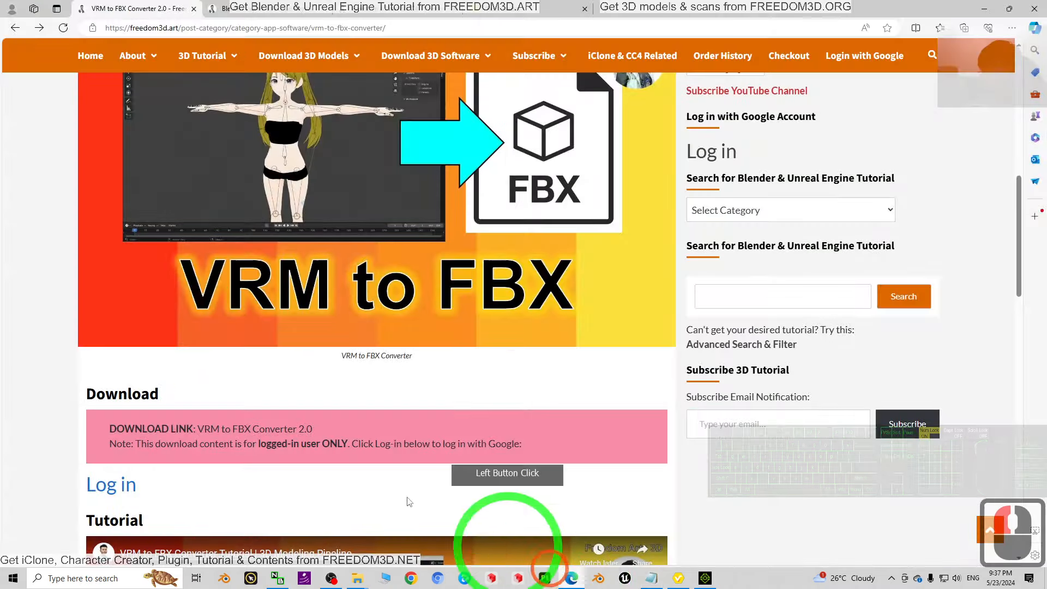
{"action": "left_click", "coordinate": [268, 11]}
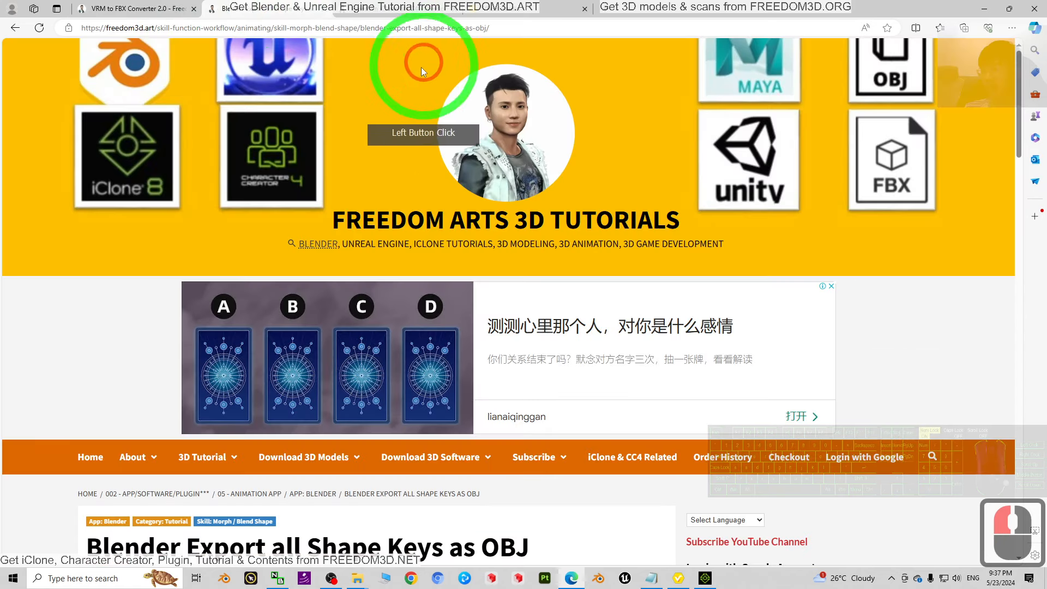
{"action": "scroll", "coordinate": [655, 234], "scroll_direction": "down", "scroll_amount": 6}
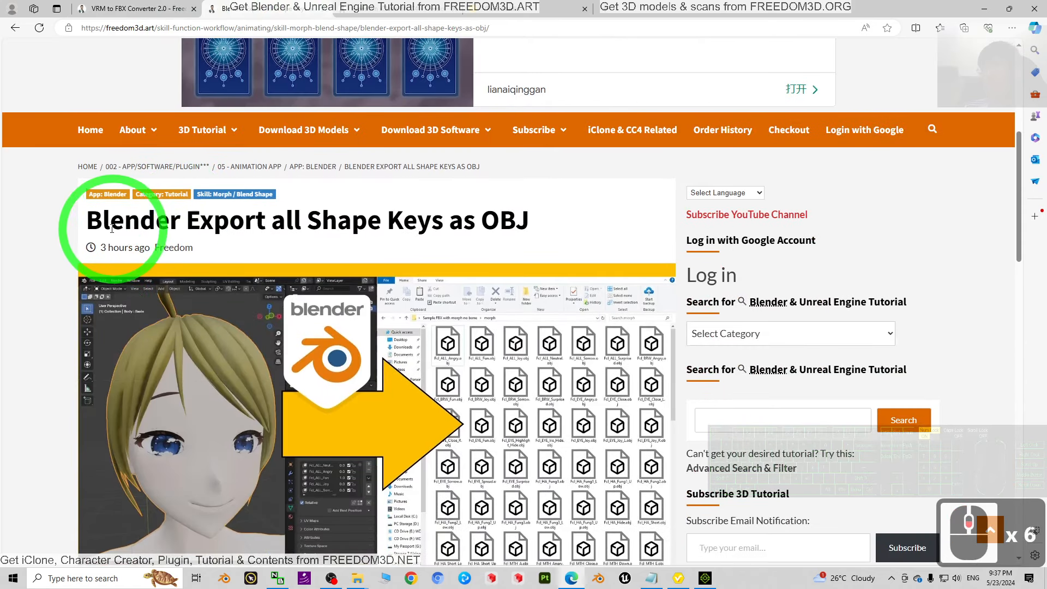
{"action": "left_click_drag", "start_coordinate": [105, 222], "coordinate": [519, 219]}
{"action": "left_click", "coordinate": [561, 217]}
{"action": "scroll", "coordinate": [620, 211], "scroll_direction": "down", "scroll_amount": 4}
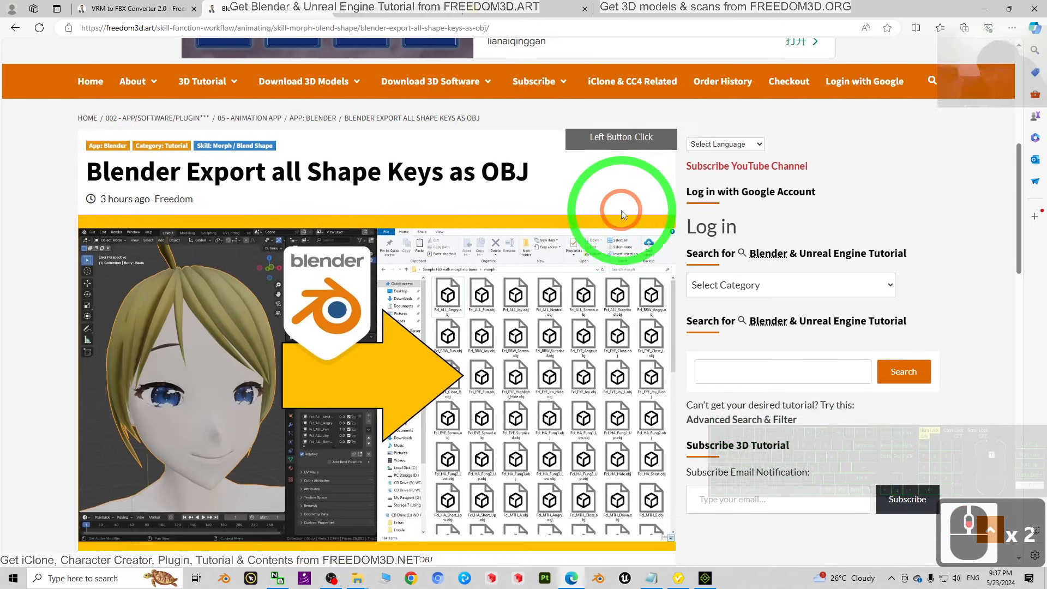
{"action": "scroll", "coordinate": [617, 203], "scroll_direction": "down", "scroll_amount": 10}
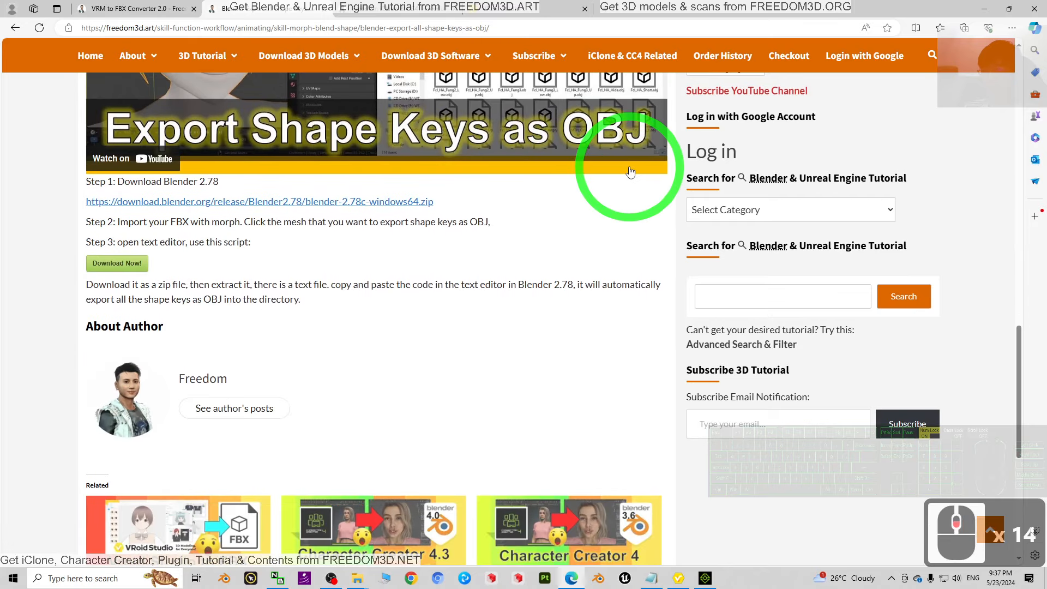
{"action": "scroll", "coordinate": [277, 213], "scroll_direction": "up", "scroll_amount": 1}
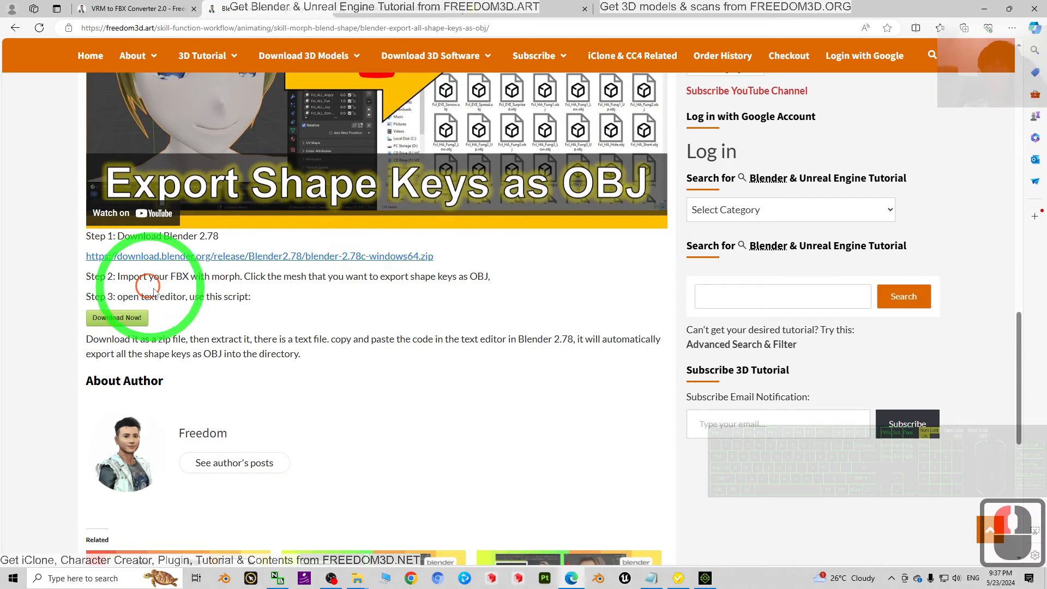
{"action": "left_click_drag", "start_coordinate": [239, 297], "coordinate": [255, 299]}
{"action": "left_click", "coordinate": [197, 296]}
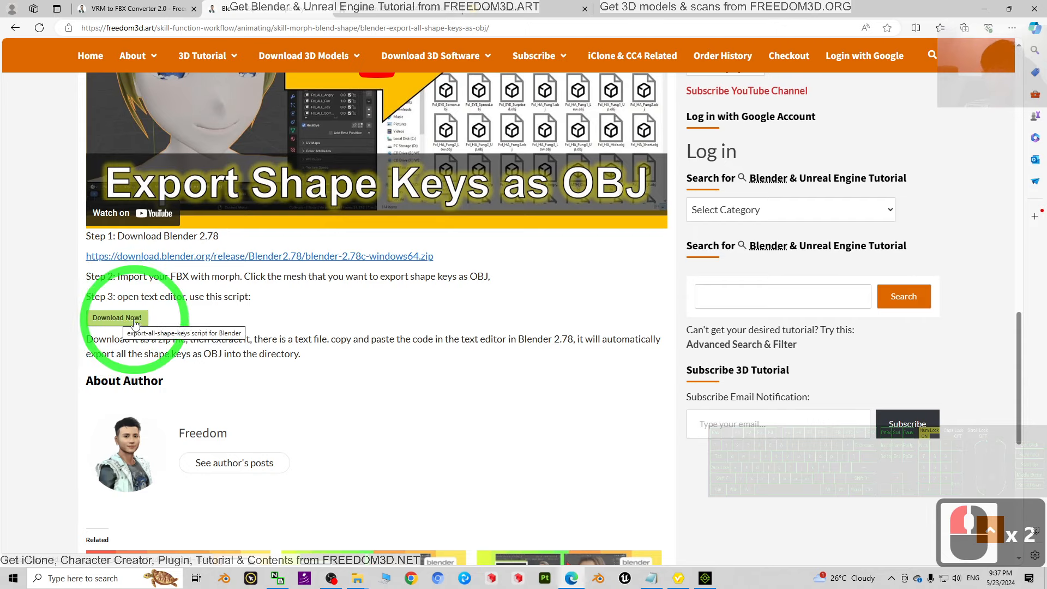
{"action": "left_click", "coordinate": [984, 13]}
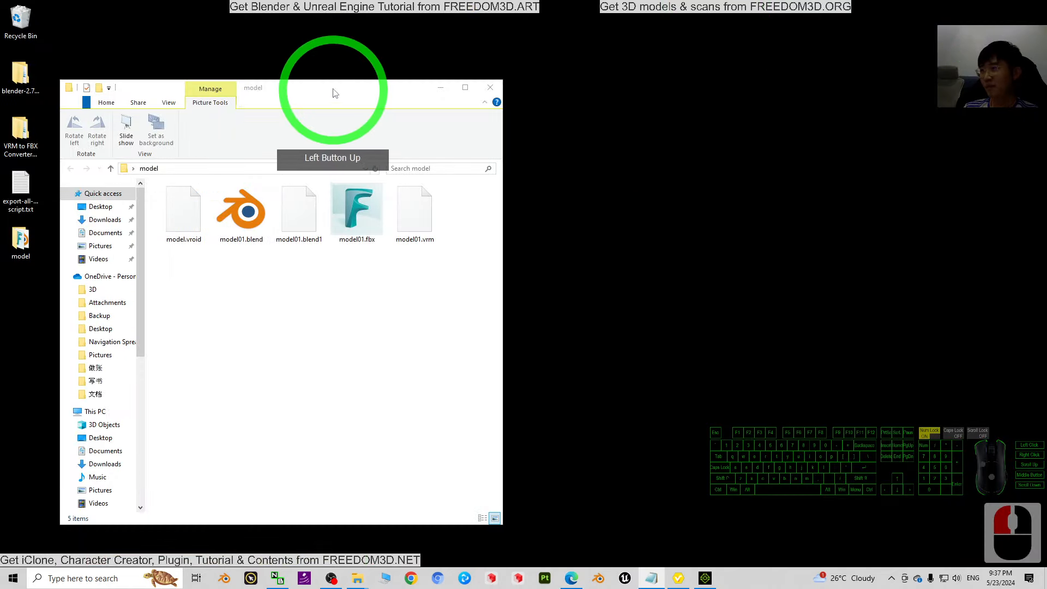
Move the model folder window clear of the desktop files and close it.
{"action": "left_click_drag", "start_coordinate": [334, 89], "coordinate": [594, 67]}
{"action": "left_click", "coordinate": [21, 191]}
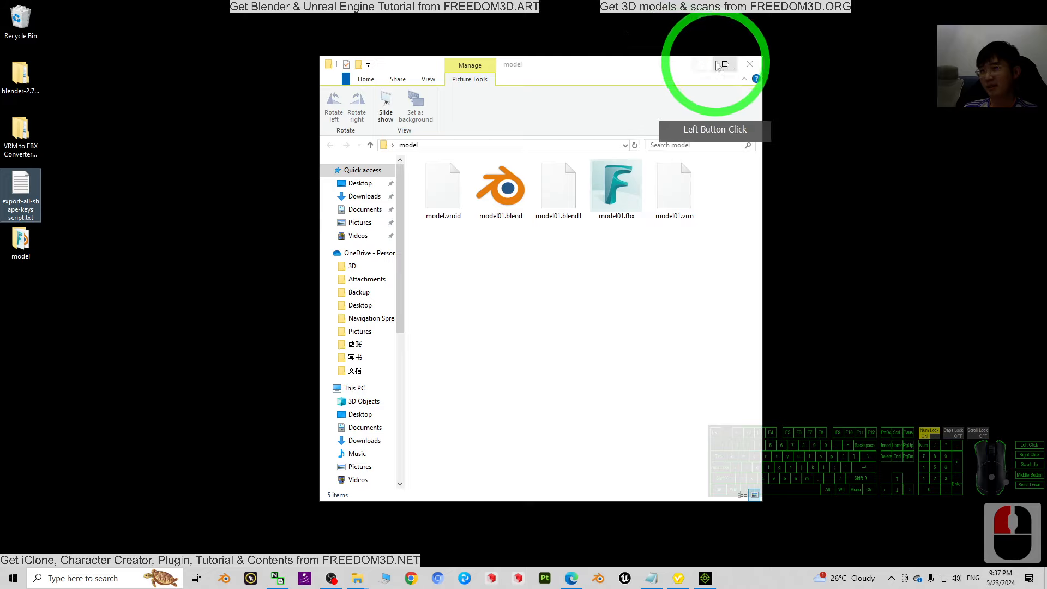
{"action": "left_click", "coordinate": [749, 64]}
Open export-all-shape-keys script.txt from the desktop, look through the whole script and close it.
{"action": "left_click", "coordinate": [21, 196]}
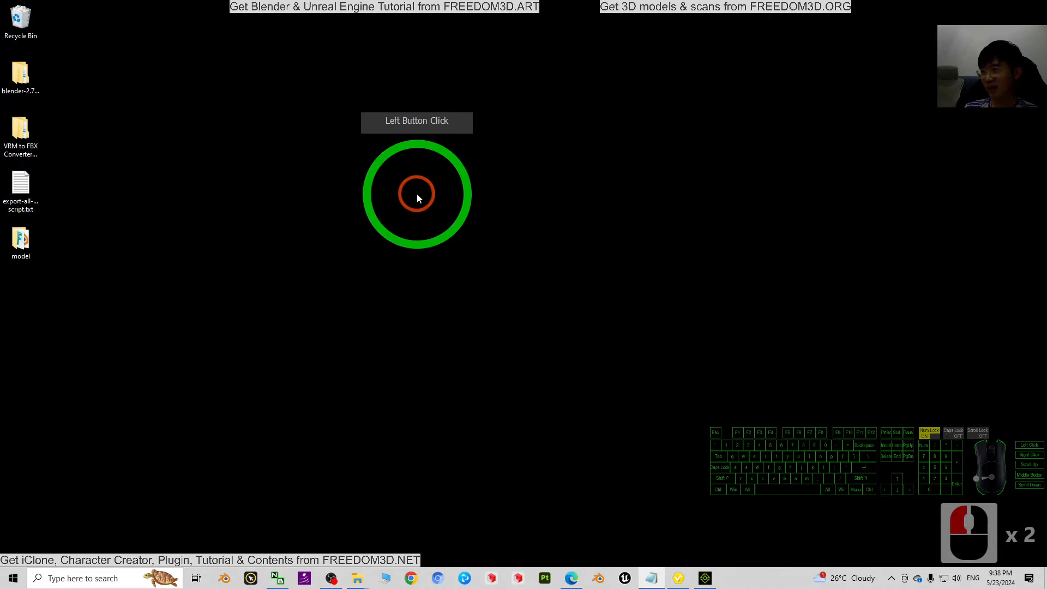
{"action": "double_click", "coordinate": [14, 191]}
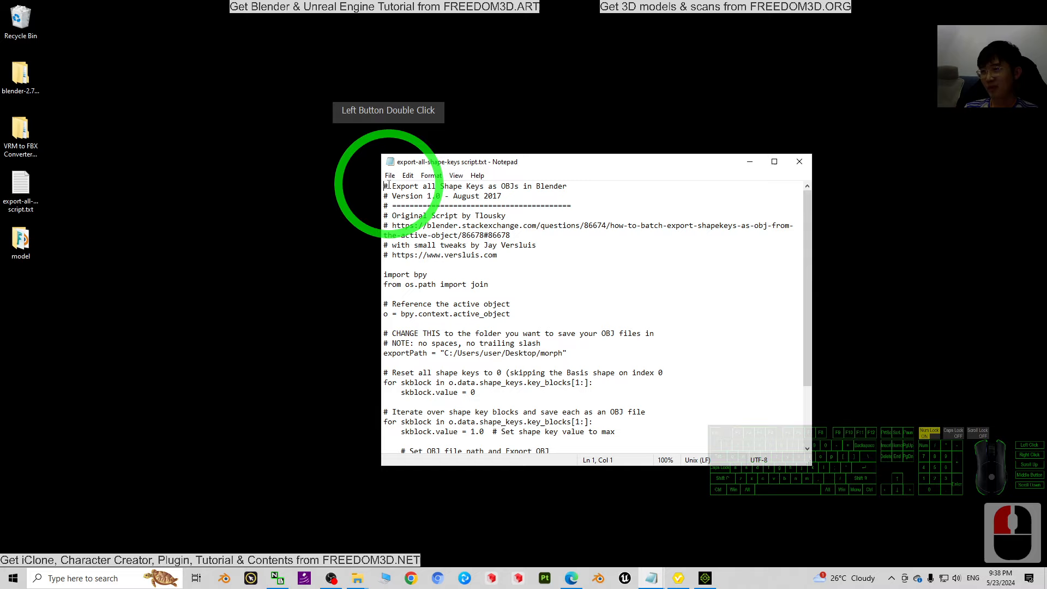
{"action": "left_click_drag", "start_coordinate": [387, 186], "coordinate": [691, 486]}
{"action": "left_click", "coordinate": [591, 323]}
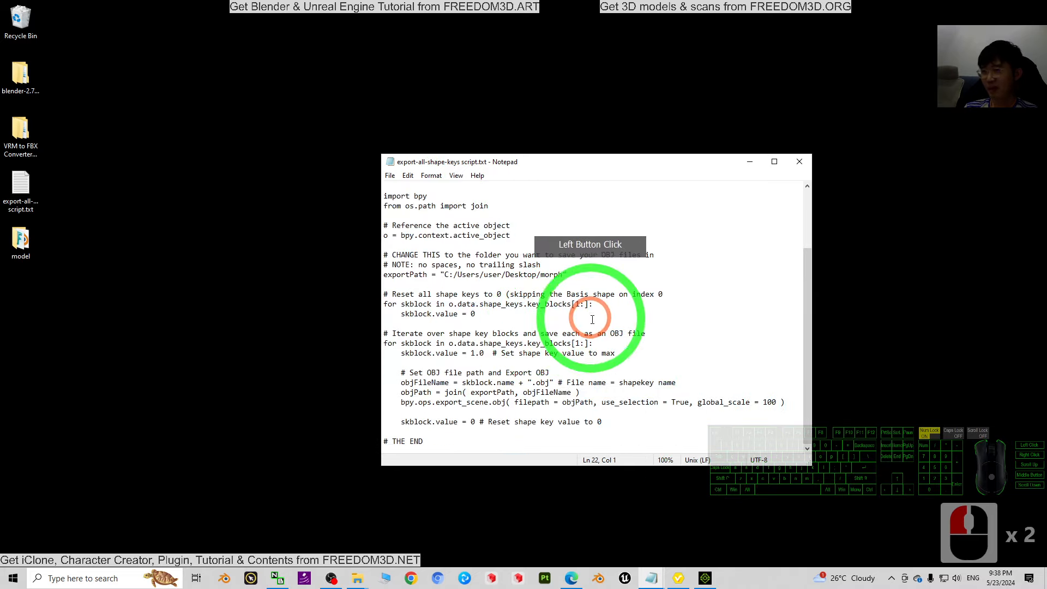
{"action": "left_click", "coordinate": [800, 161]}
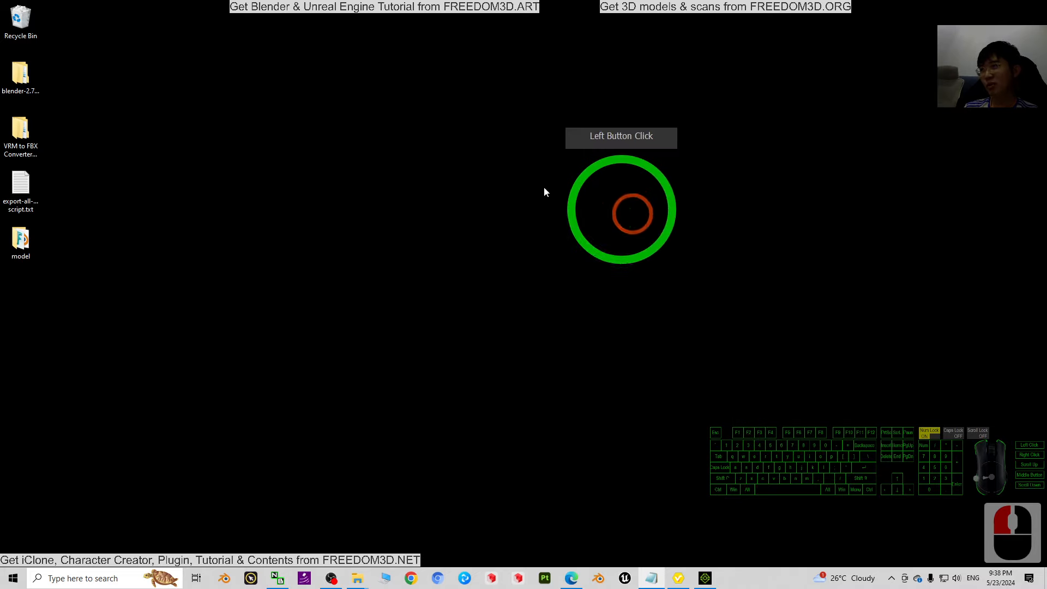
Reopen the shape key export script, examine its export path and shape key loop, and close Notepad.
{"action": "left_click", "coordinate": [32, 97]}
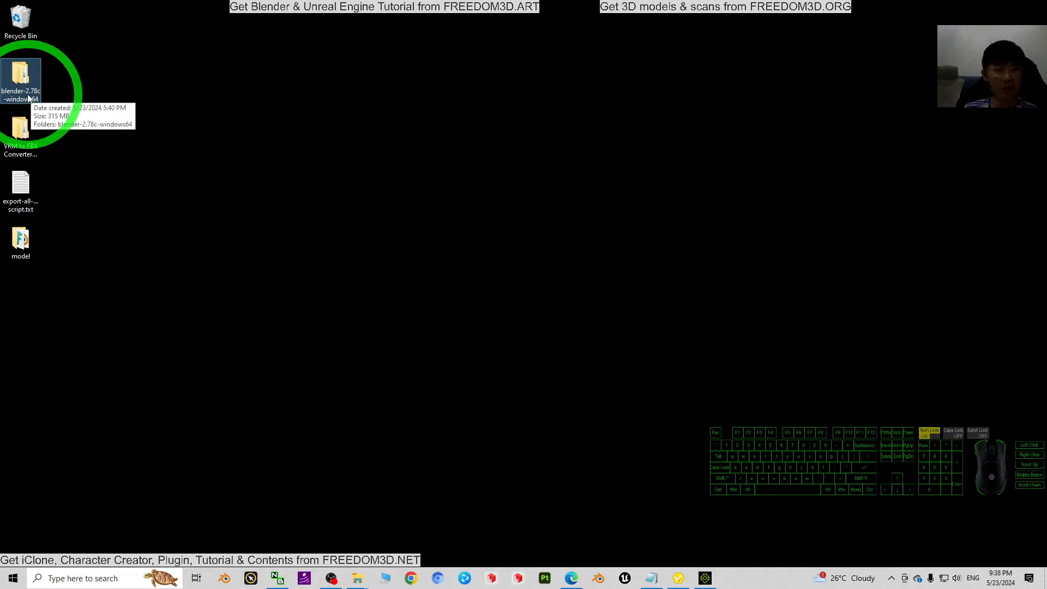
{"action": "double_click", "coordinate": [20, 186]}
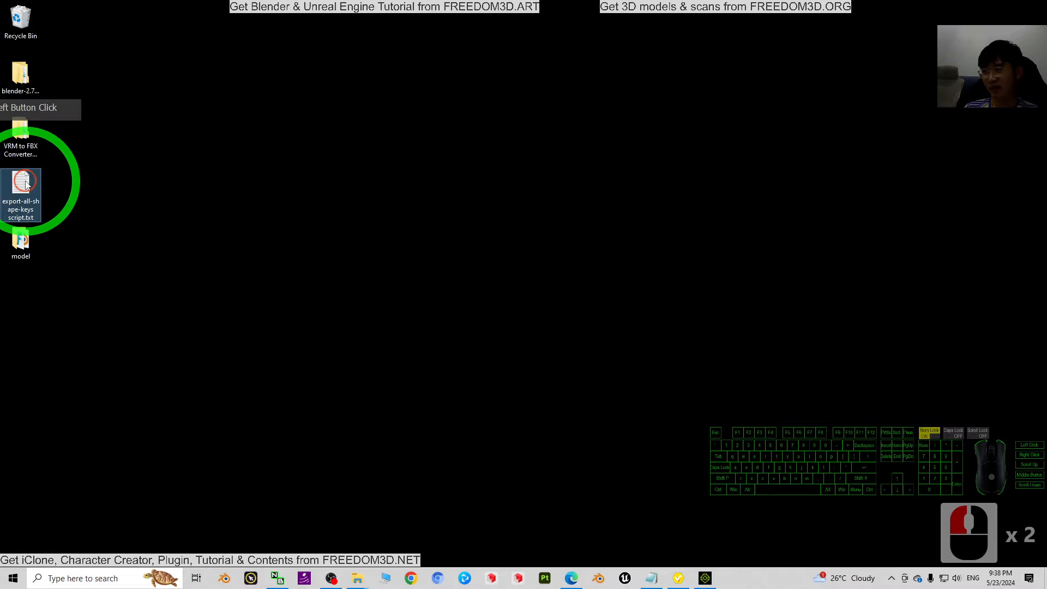
{"action": "left_click", "coordinate": [553, 319]}
{"action": "left_click_drag", "start_coordinate": [542, 412], "coordinate": [388, 226]}
{"action": "left_click", "coordinate": [612, 362]}
{"action": "left_click", "coordinate": [535, 416]}
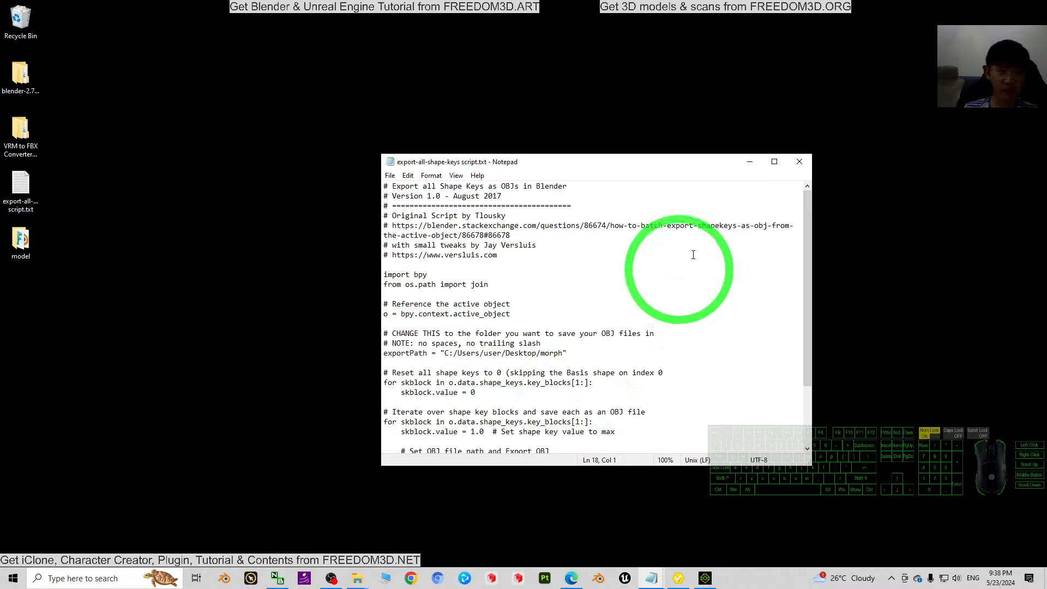
{"action": "left_click", "coordinate": [799, 161]}
Open the blender-2.78c-windows64 folder from the desktop.
{"action": "left_click", "coordinate": [404, 110]}
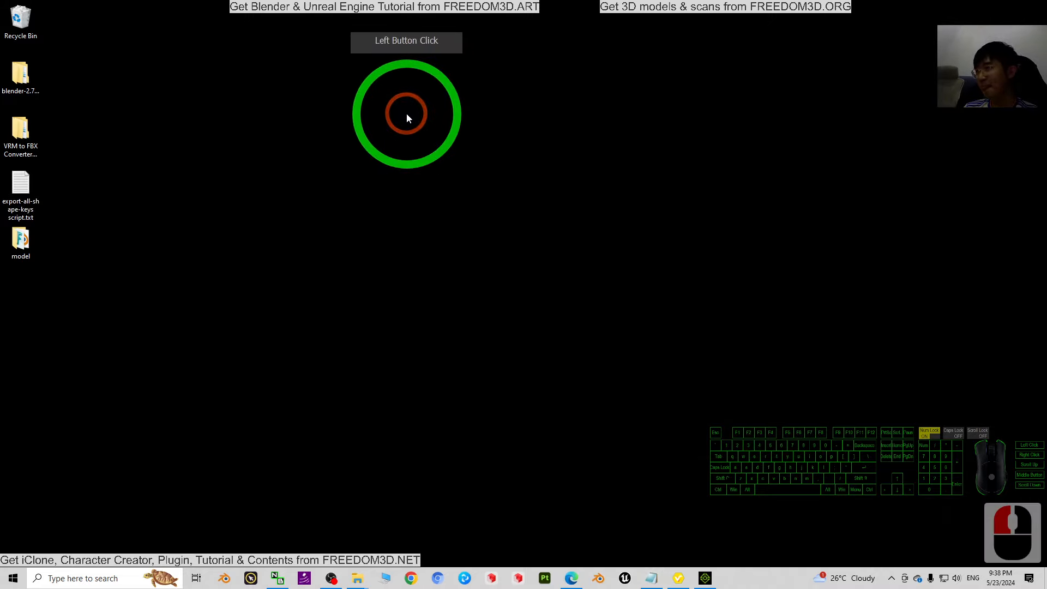
{"action": "left_click", "coordinate": [262, 248]}
{"action": "left_click", "coordinate": [32, 243]}
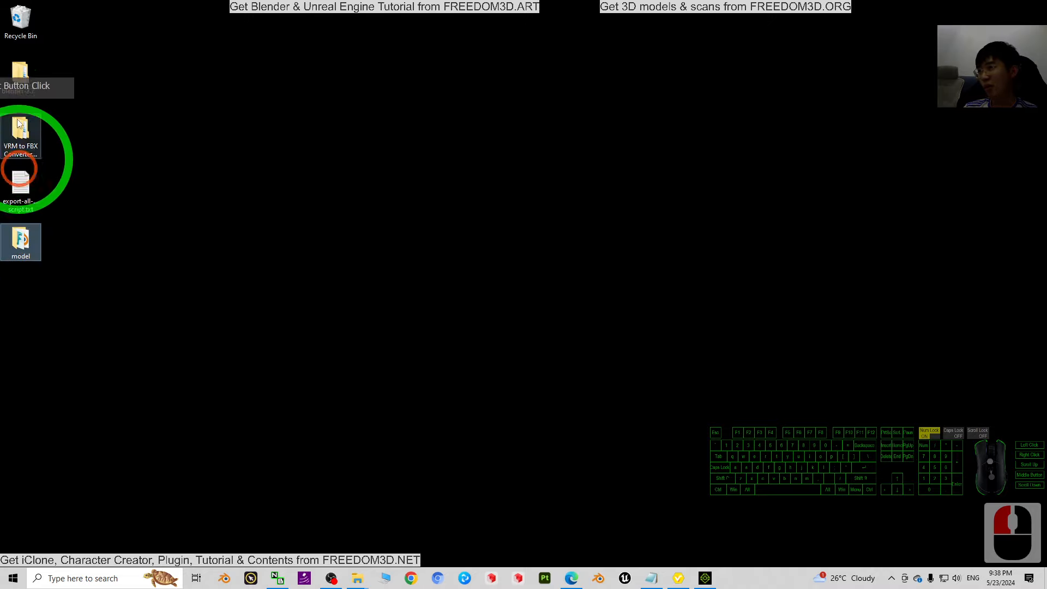
{"action": "left_click", "coordinate": [20, 79]}
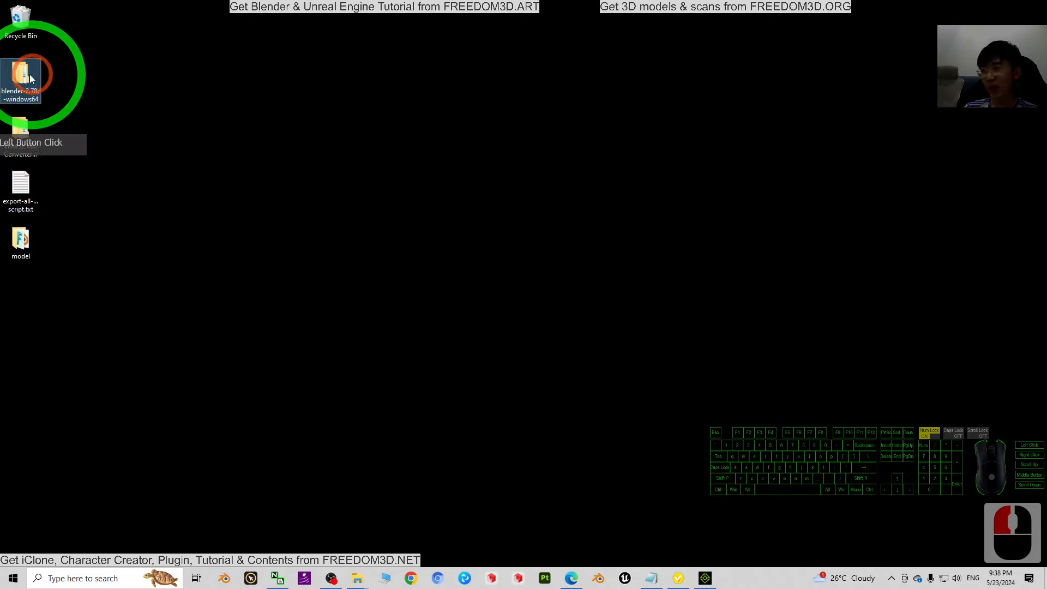
{"action": "double_click", "coordinate": [20, 76]}
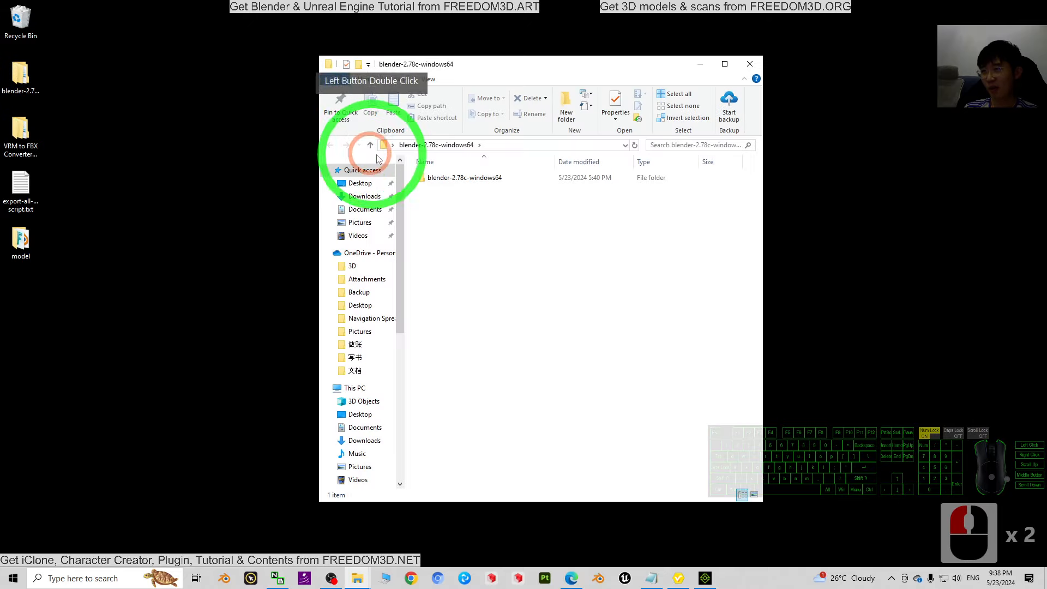
Launch Blender 2.78c from the inner blender-2.78c-windows64 folder and dismiss its splash screen.
{"action": "double_click", "coordinate": [466, 177]}
{"action": "double_click", "coordinate": [444, 235]}
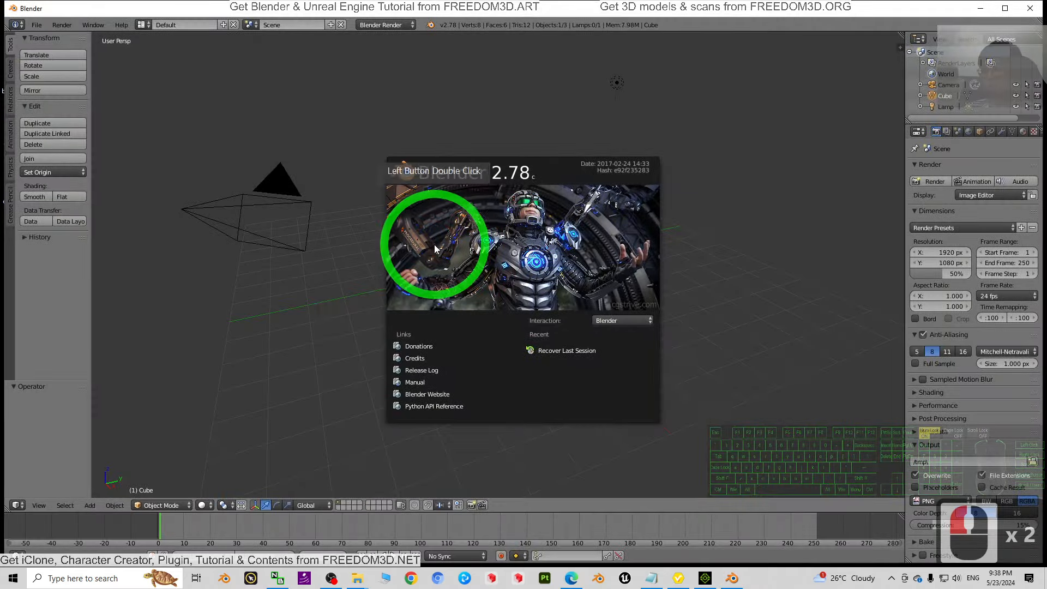
{"action": "left_click", "coordinate": [682, 350]}
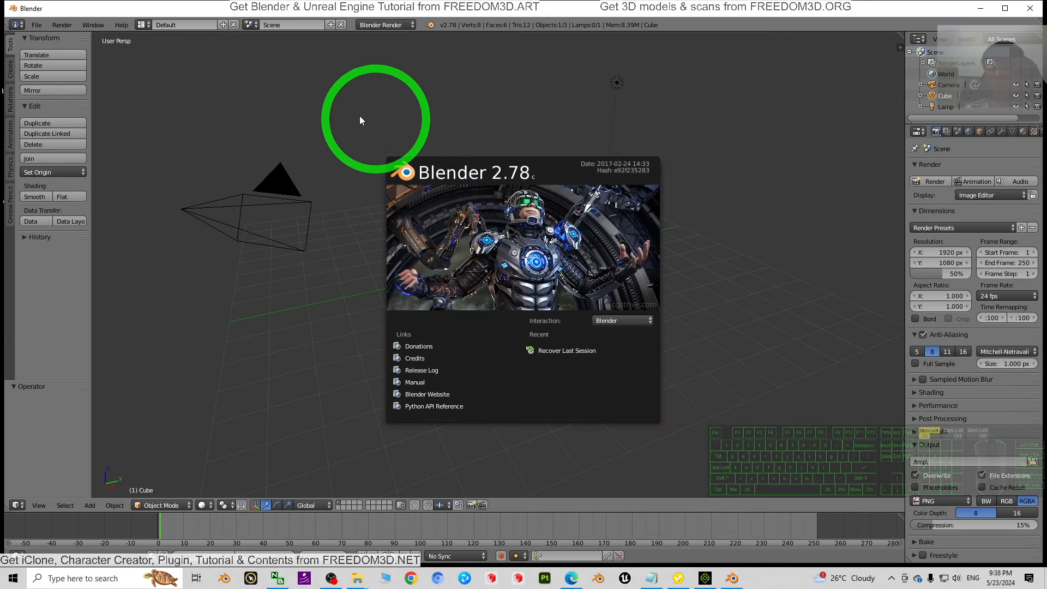
{"action": "right_click", "coordinate": [336, 110]}
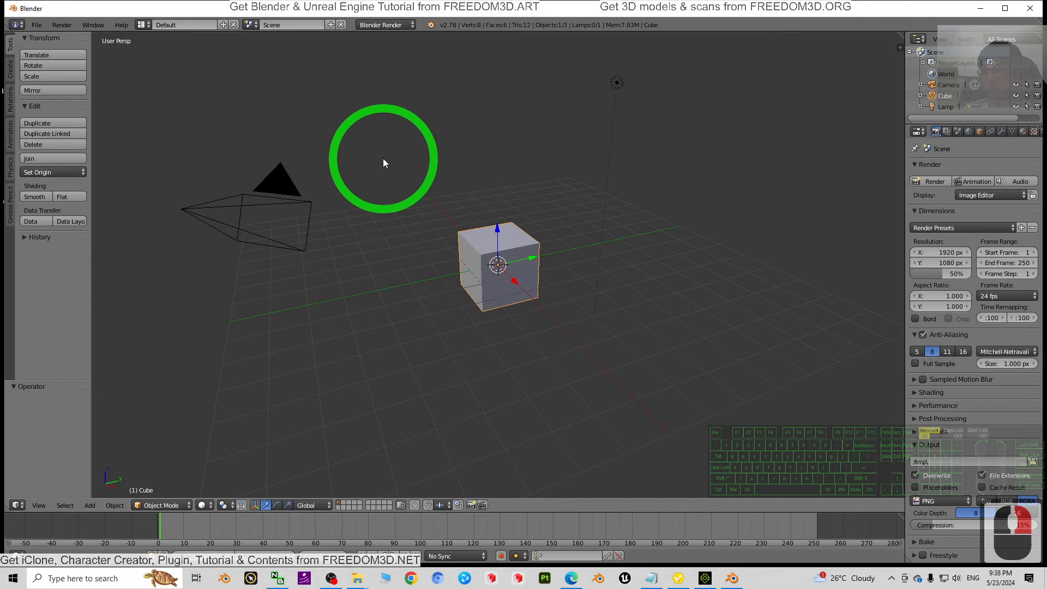
Select all the default scene objects, including the cube, camera and lamp, and delete them.
{"action": "key", "text": "a"}
{"action": "key", "text": "a"}
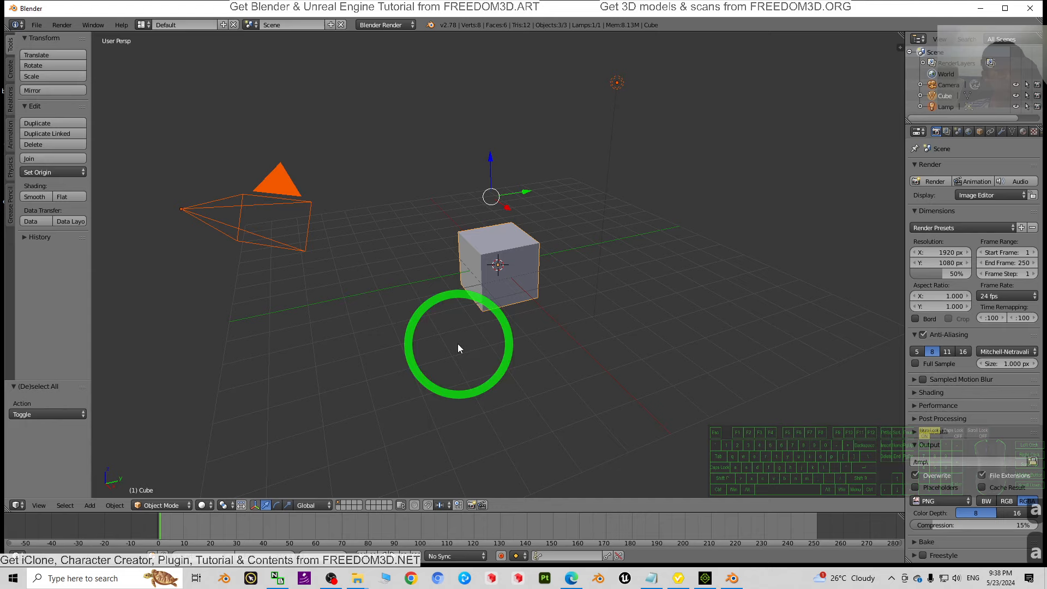
{"action": "key", "text": "Delete"}
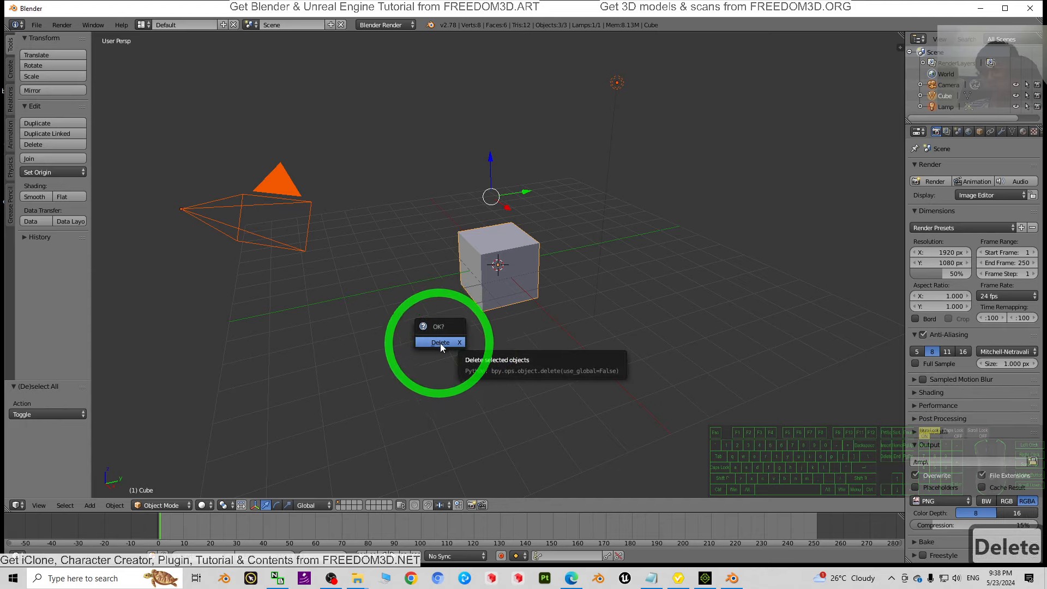
{"action": "left_click", "coordinate": [441, 345]}
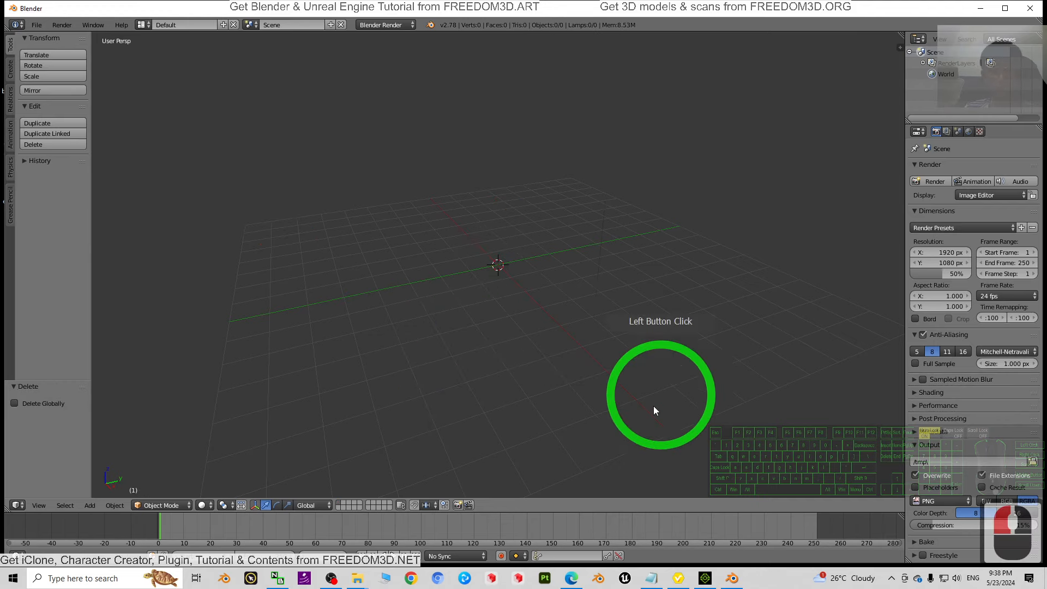
Import model01.fbx from the model folder on the desktop as an FBX file.
{"action": "left_click", "coordinate": [36, 25]}
{"action": "left_click", "coordinate": [70, 221]}
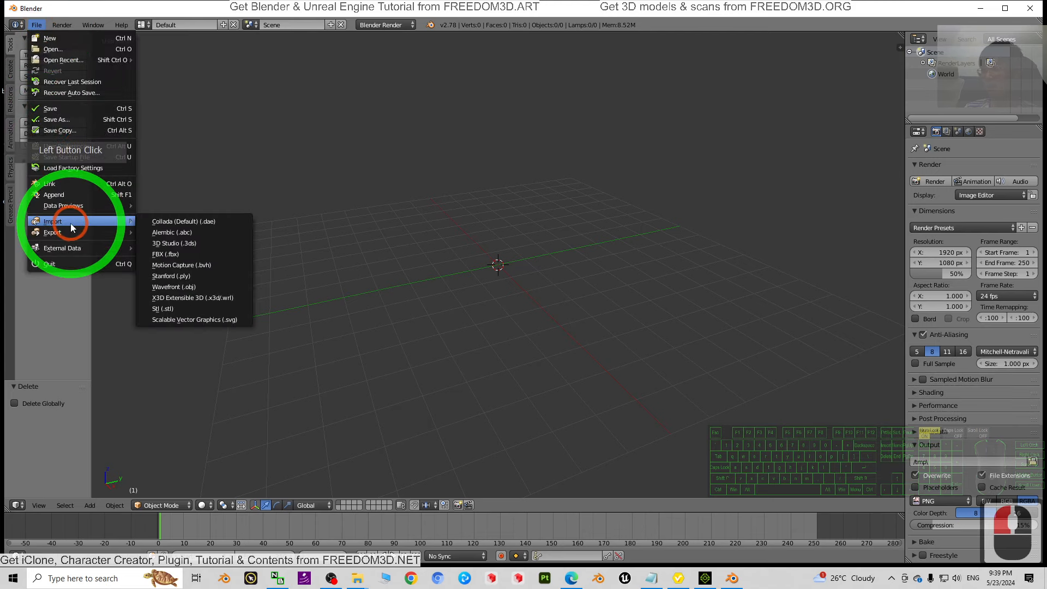
{"action": "left_click", "coordinate": [172, 255]}
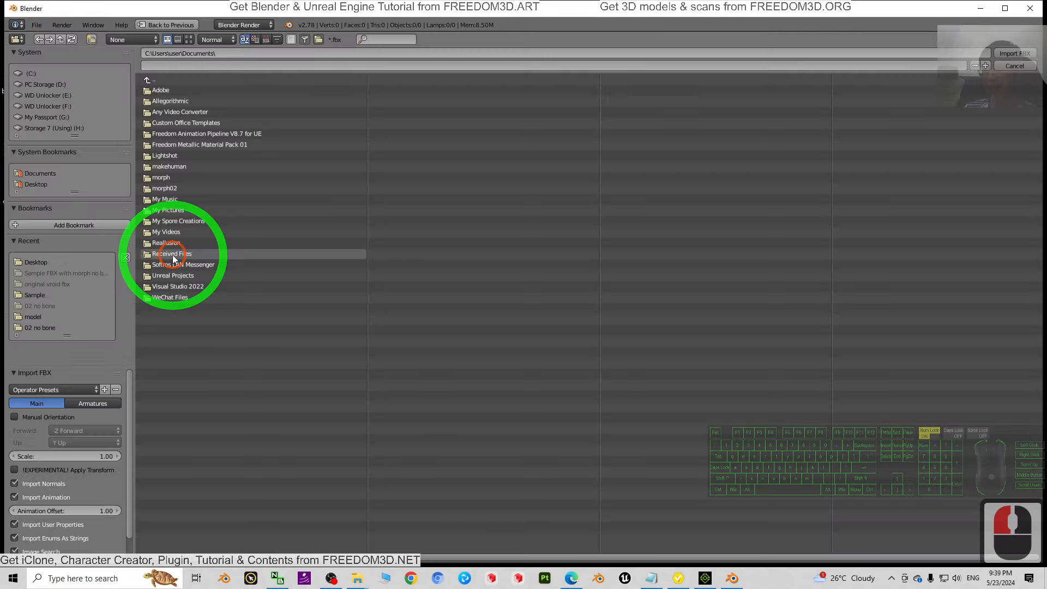
{"action": "left_click", "coordinate": [44, 185]}
{"action": "double_click", "coordinate": [162, 102]}
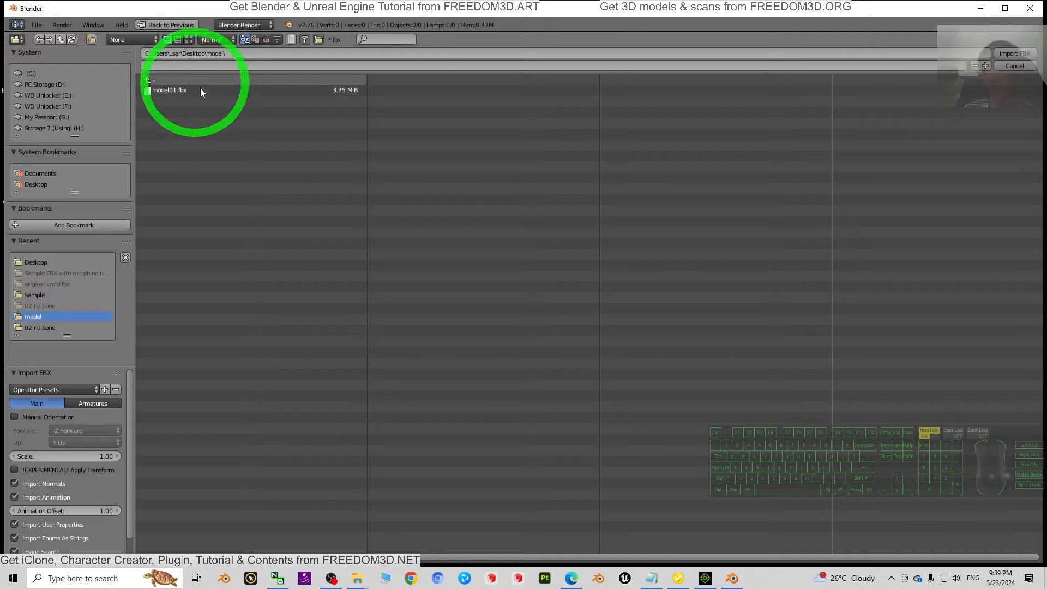
{"action": "double_click", "coordinate": [167, 91]}
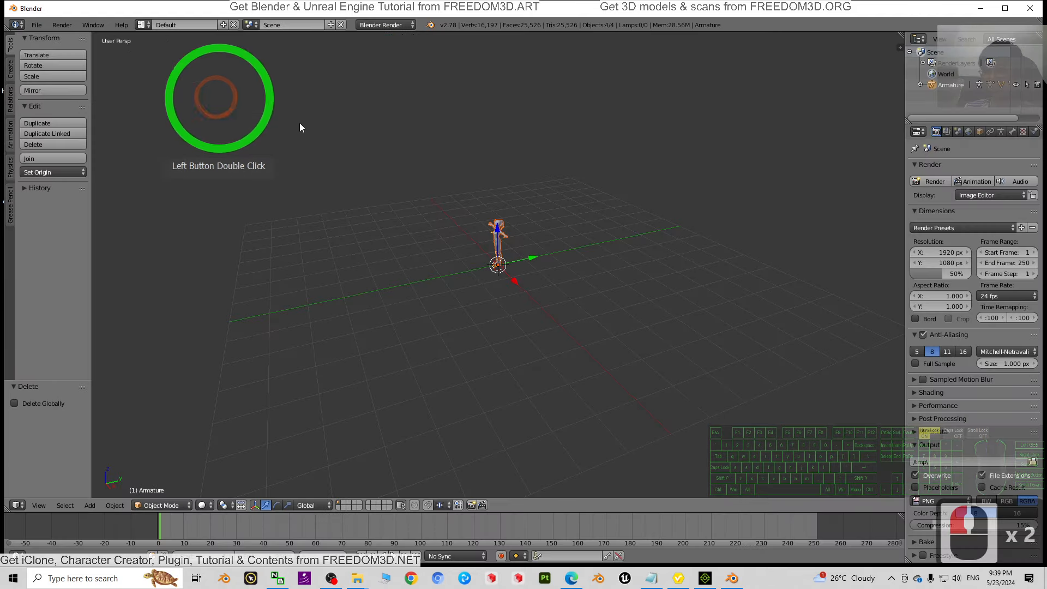
Select the imported avatar's Face mesh in the 3D view.
{"action": "scroll", "coordinate": [557, 255], "scroll_direction": "up", "scroll_amount": 3}
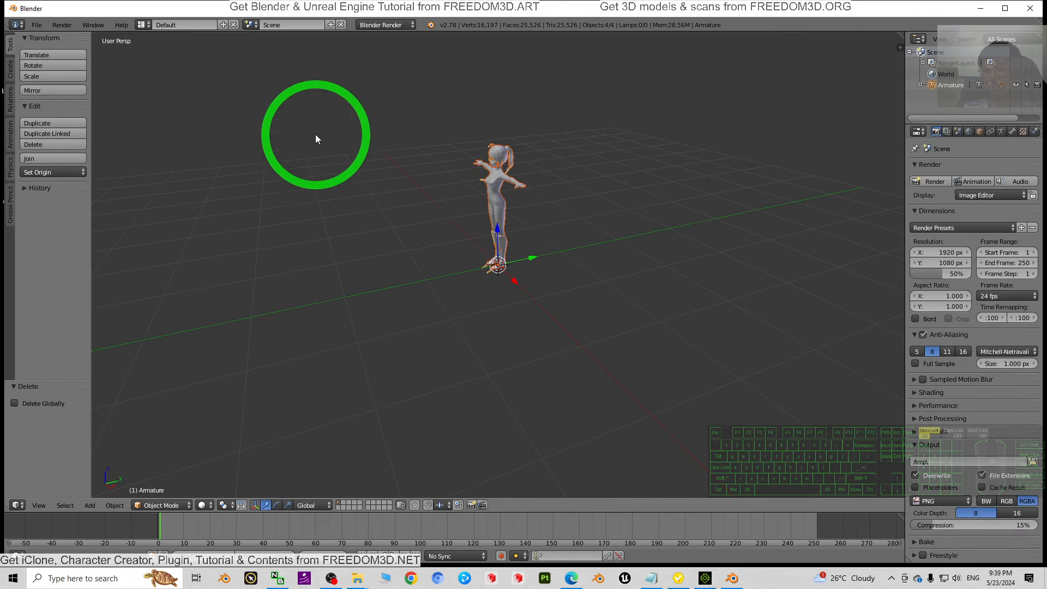
{"action": "right_click", "coordinate": [493, 156]}
{"action": "scroll", "coordinate": [546, 141], "scroll_direction": "up", "scroll_amount": 3}
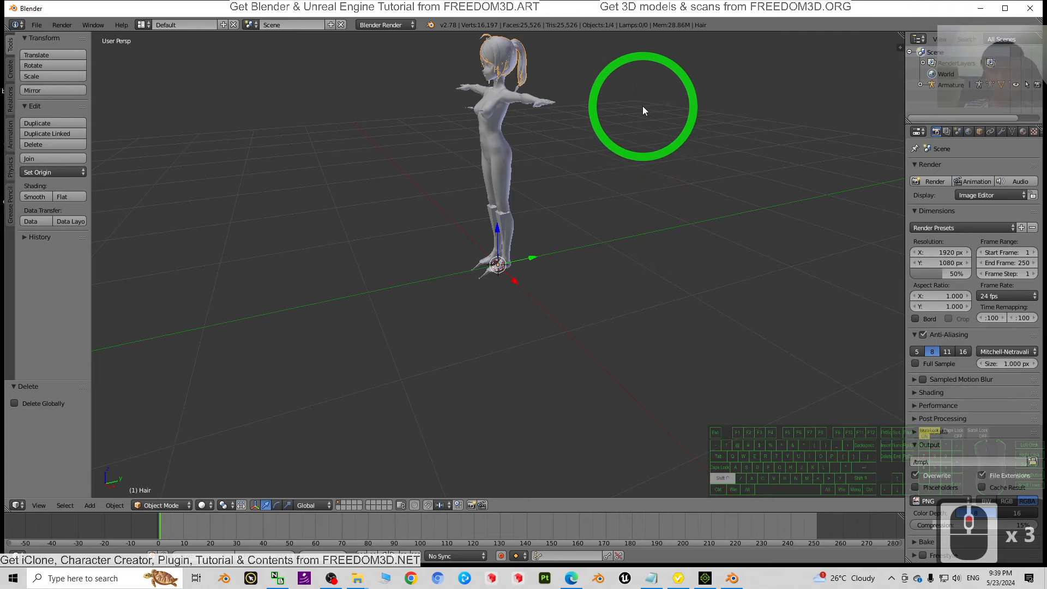
{"action": "middle_click_drag", "start_coordinate": [642, 105], "coordinate": [612, 251]}
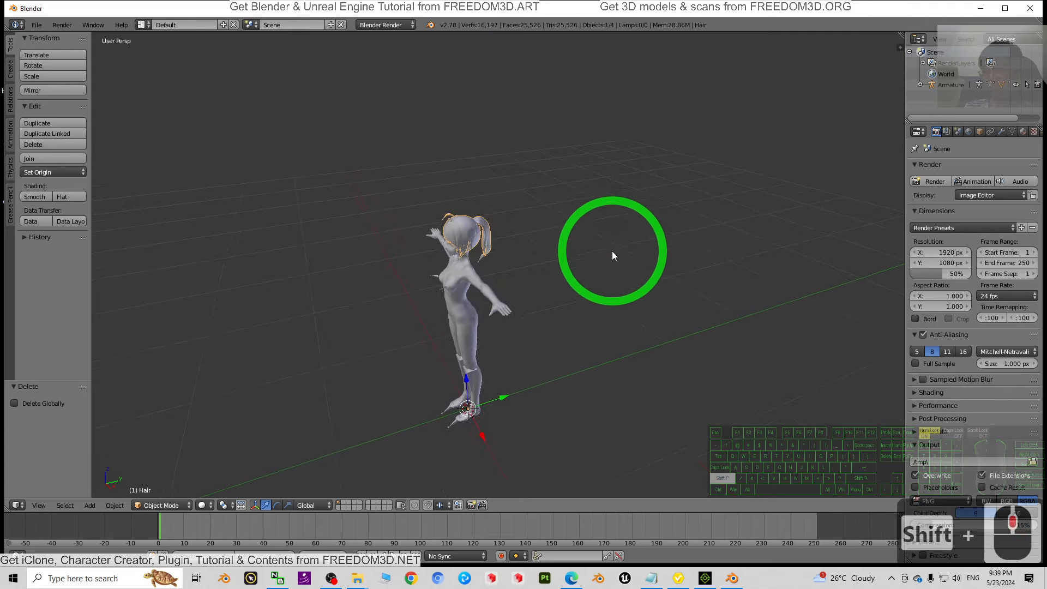
{"action": "middle_click_drag", "start_coordinate": [554, 365], "coordinate": [609, 343]}
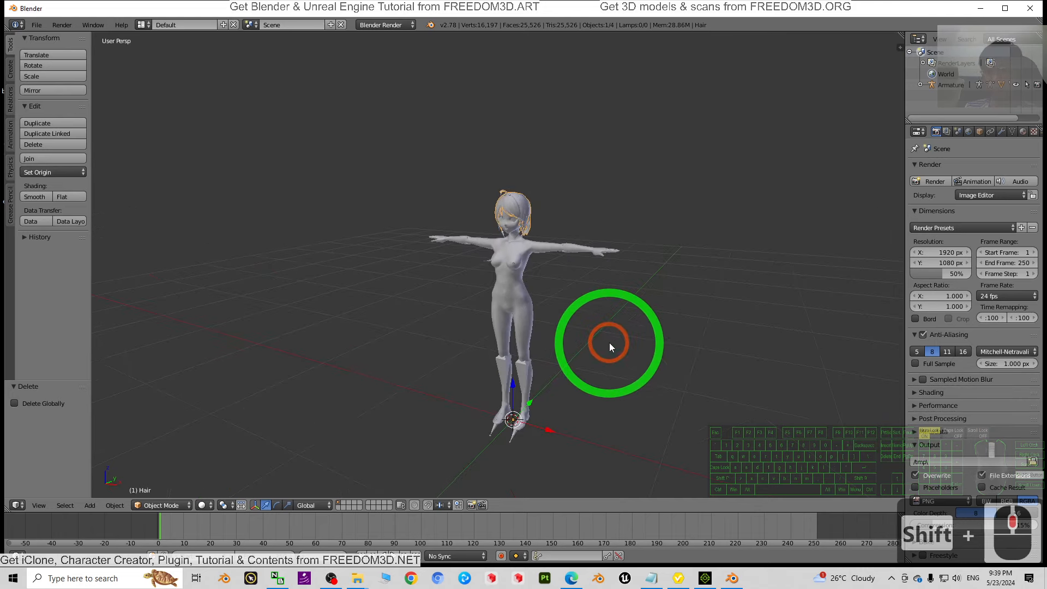
{"action": "scroll", "coordinate": [681, 236], "scroll_direction": "up", "scroll_amount": 6}
{"action": "scroll", "coordinate": [700, 166], "scroll_direction": "down", "scroll_amount": 2}
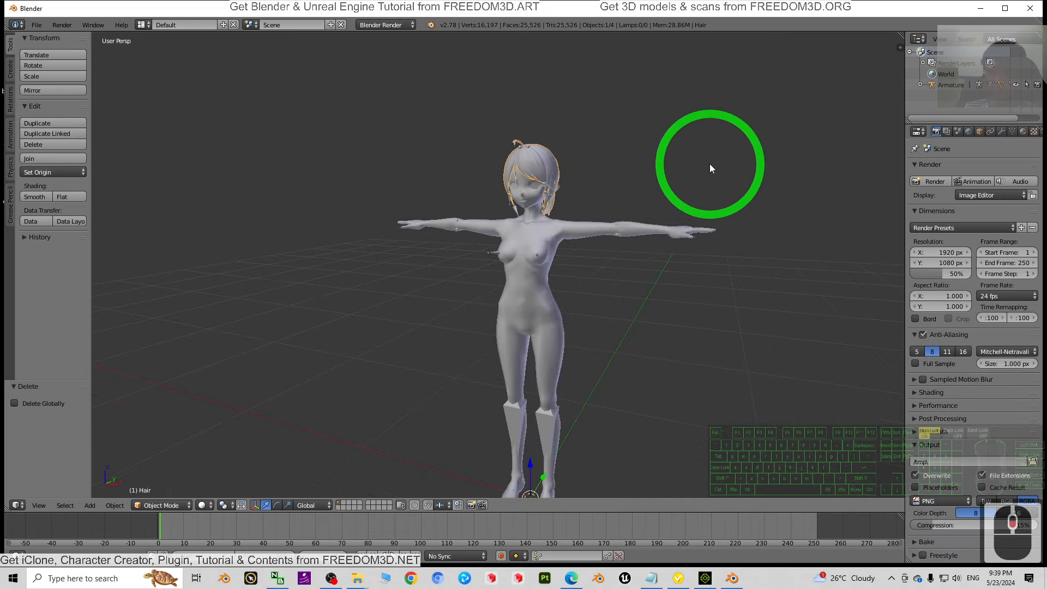
{"action": "right_click", "coordinate": [529, 198]}
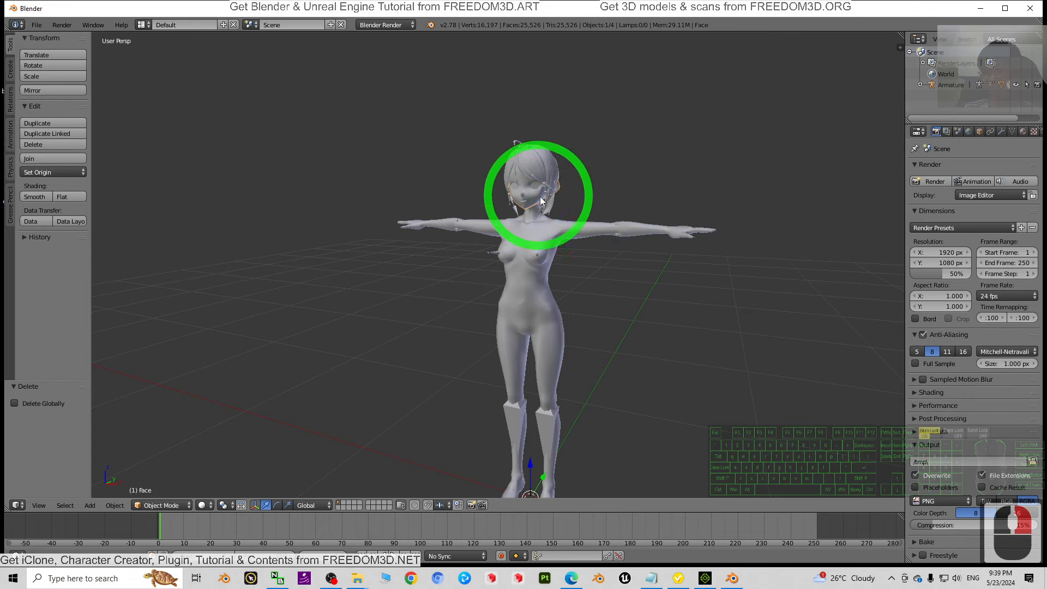
{"action": "scroll", "coordinate": [518, 209], "scroll_direction": "up", "scroll_amount": 2}
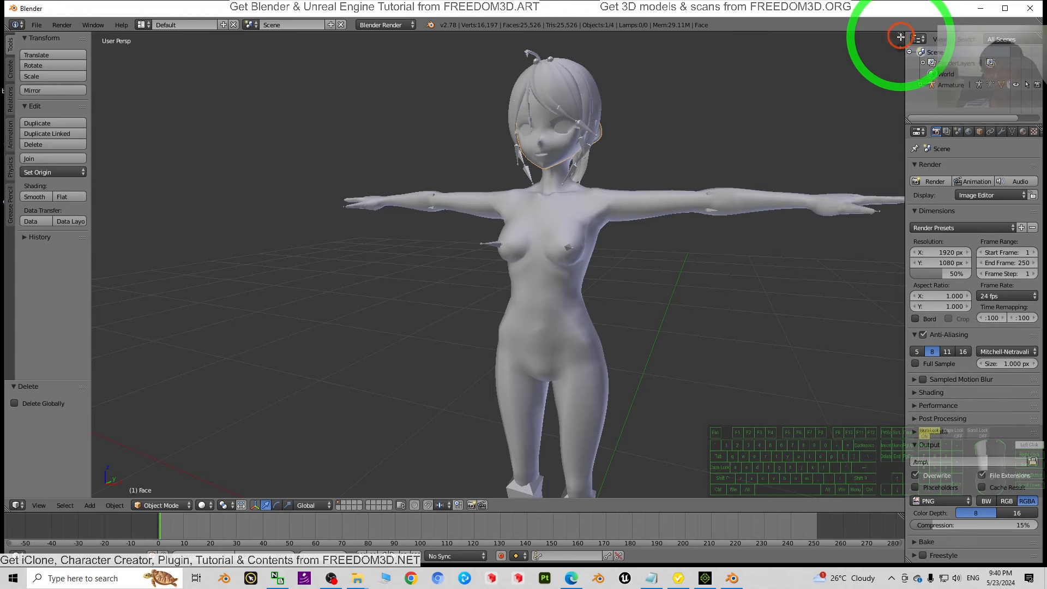
Split the 3D view horizontally, turn the lower area into a Text Editor and fit the avatar in the upper view.
{"action": "left_click_drag", "start_coordinate": [900, 37], "coordinate": [854, 376]}
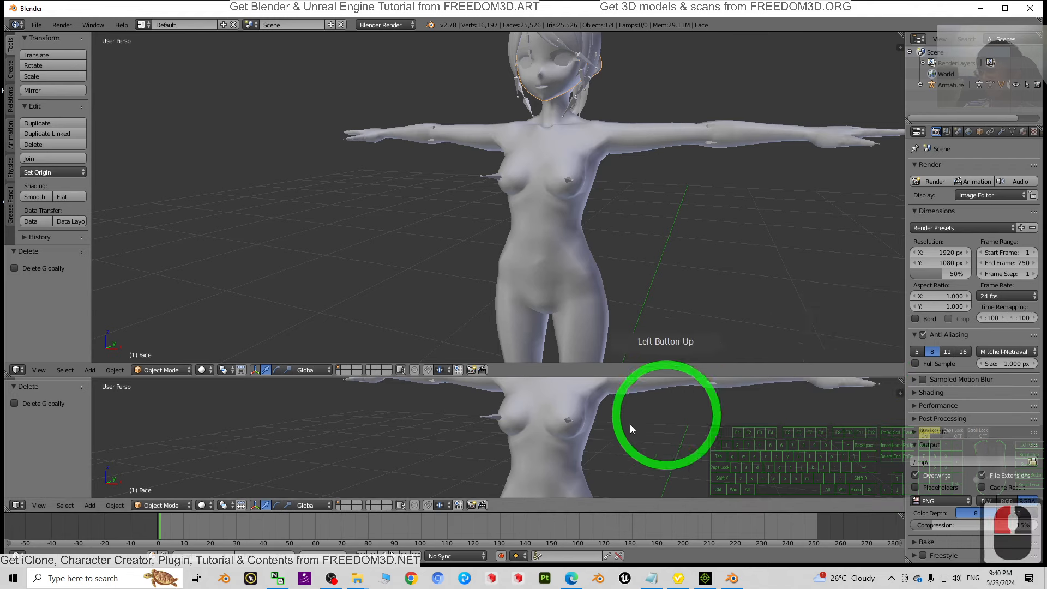
{"action": "left_click", "coordinate": [16, 505]}
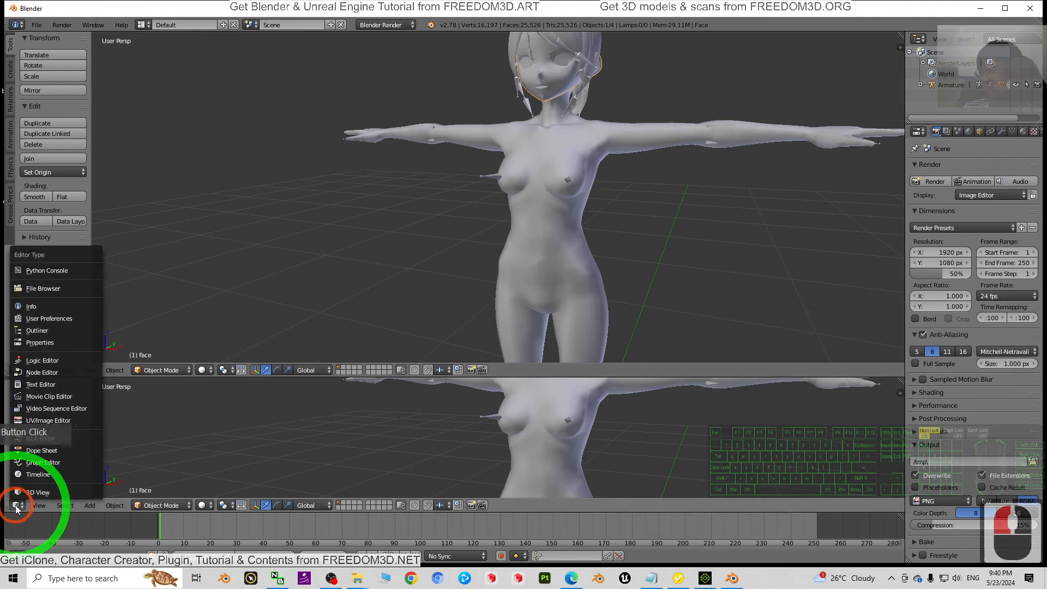
{"action": "left_click", "coordinate": [53, 383]}
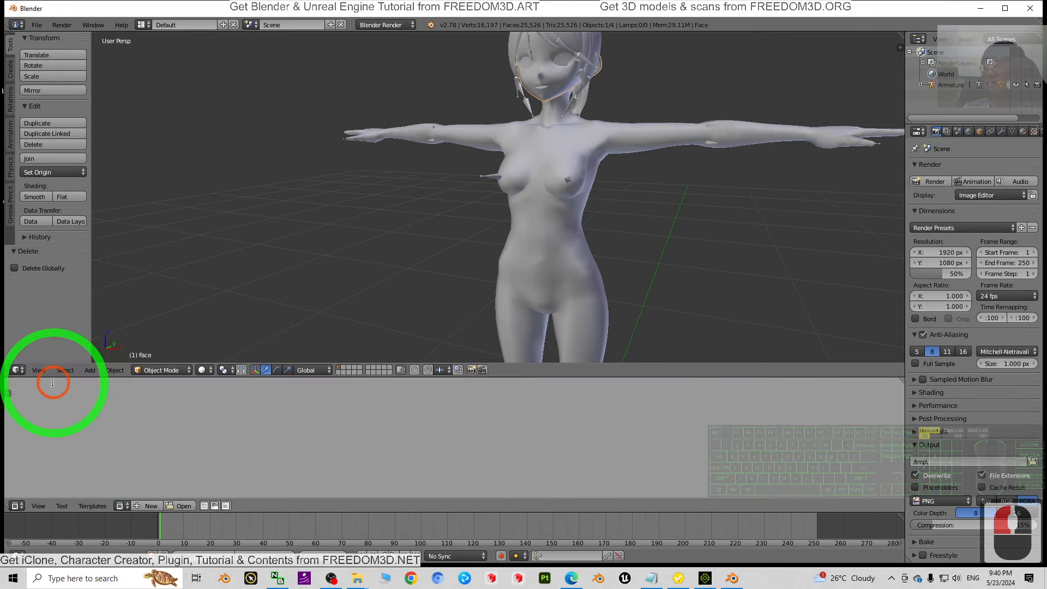
{"action": "left_click", "coordinate": [221, 467]}
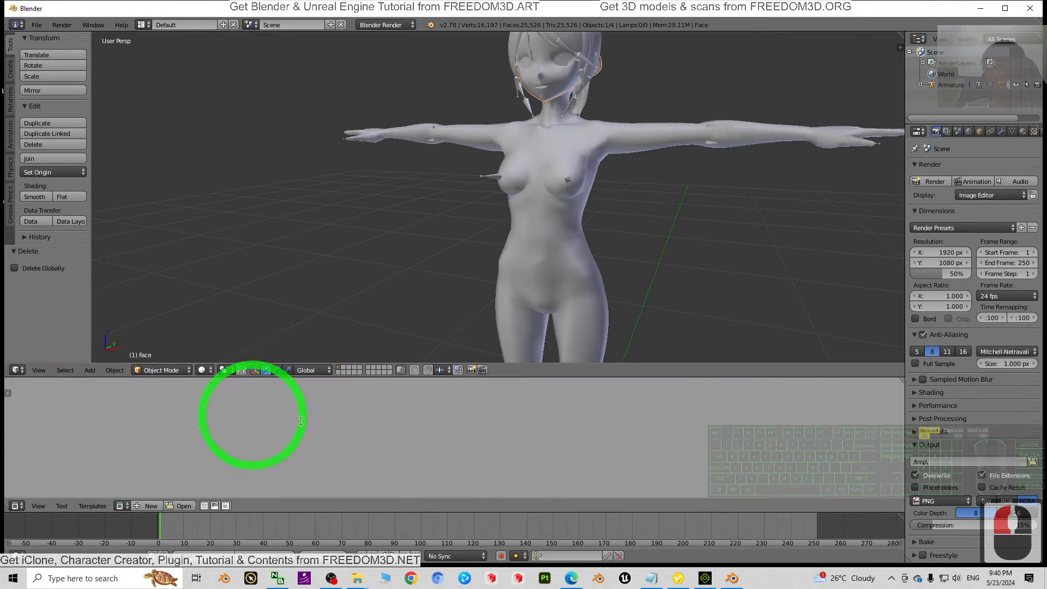
{"action": "scroll", "coordinate": [667, 178], "scroll_direction": "down", "scroll_amount": 5}
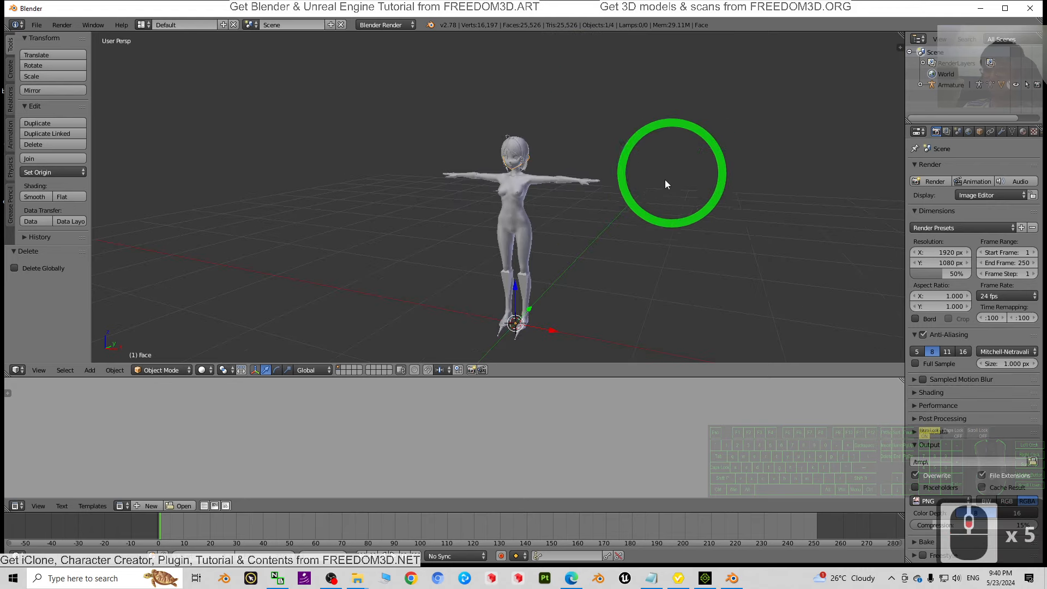
{"action": "scroll", "coordinate": [627, 197], "scroll_direction": "up", "scroll_amount": 2}
Uncover the desktop, open the model folder and create a new folder named morph inside it.
{"action": "left_click_drag", "start_coordinate": [426, 11], "coordinate": [618, 12]}
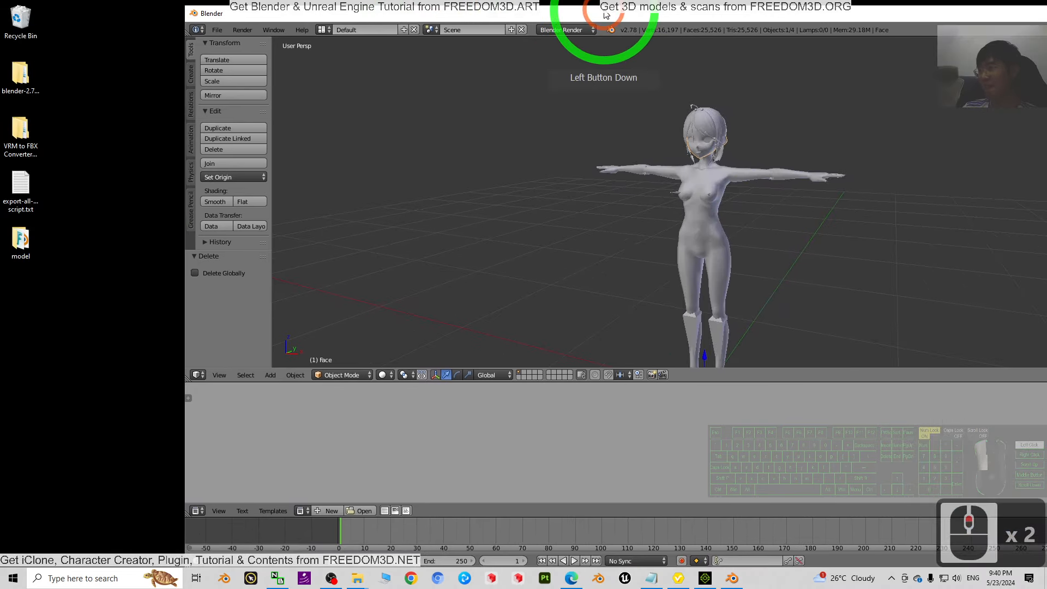
{"action": "left_click", "coordinate": [22, 242]}
{"action": "double_click", "coordinate": [22, 242]}
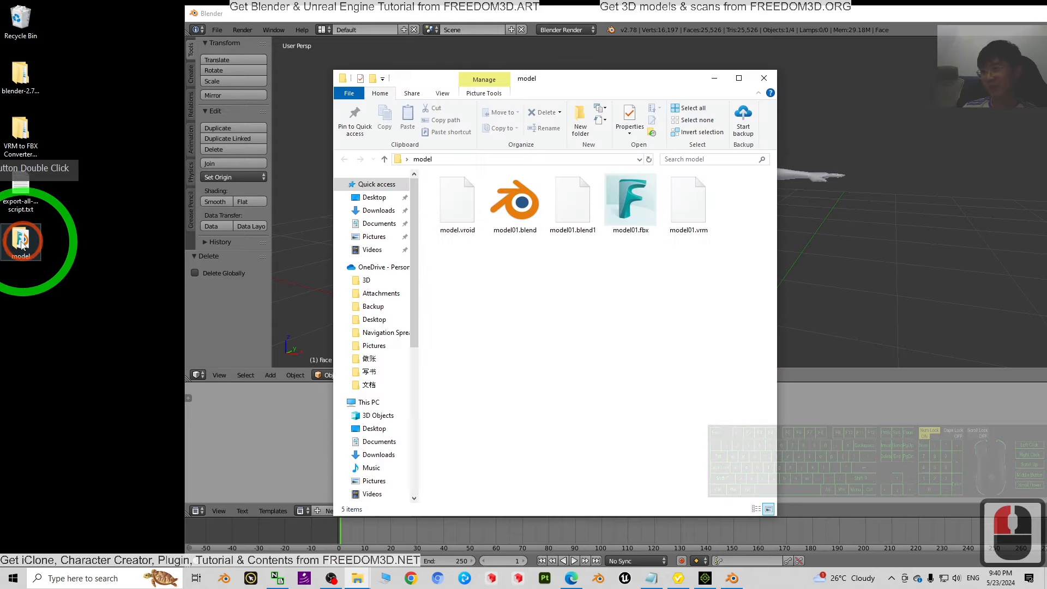
{"action": "right_click", "coordinate": [454, 332]}
{"action": "left_click", "coordinate": [661, 329]}
{"action": "left_click", "coordinate": [639, 317]}
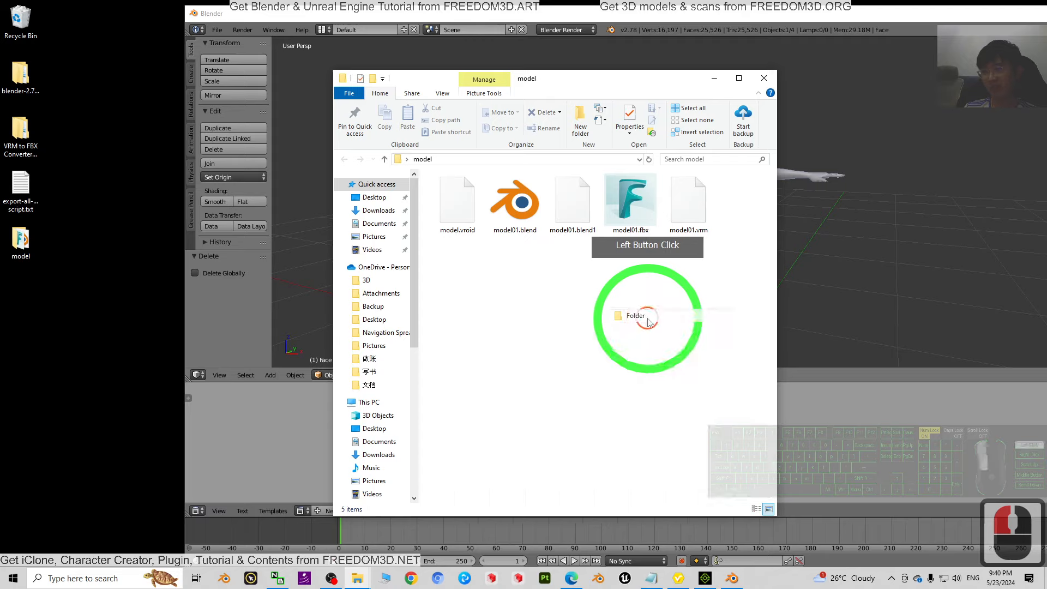
{"action": "type", "text": "morph"}
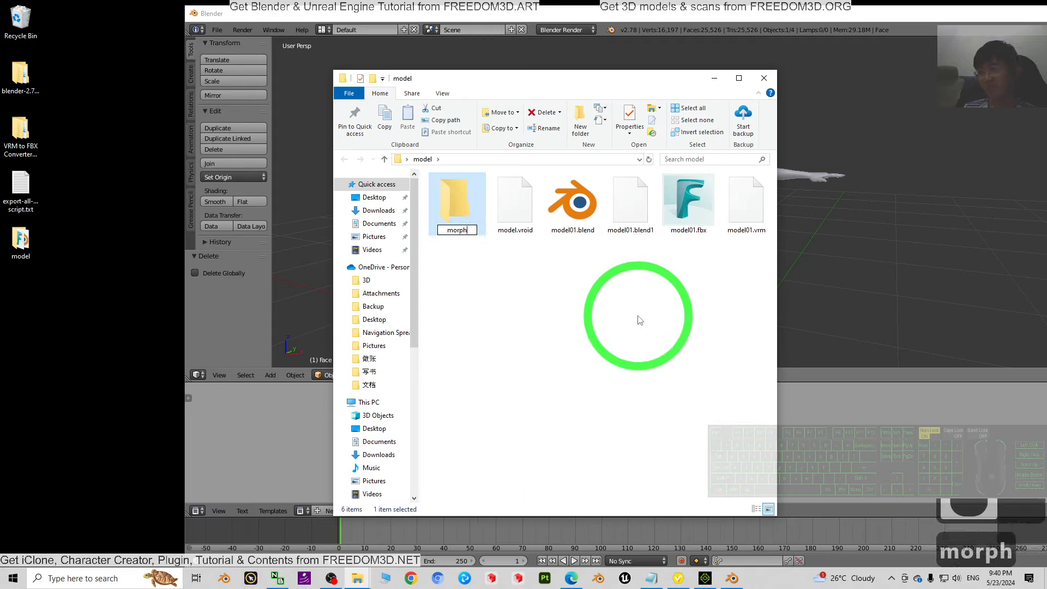
{"action": "key", "text": "Return"}
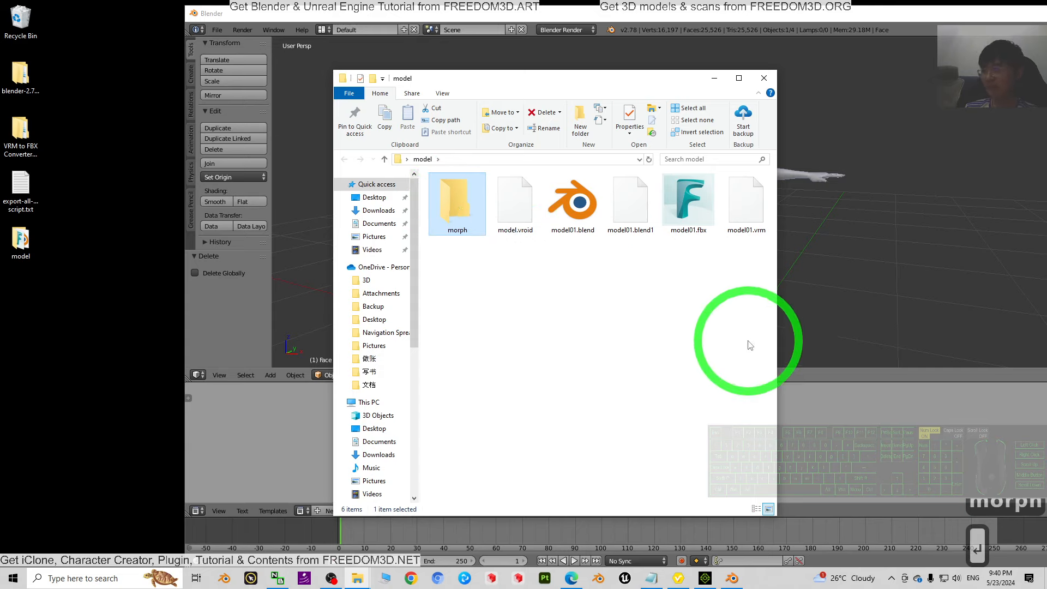
Open export-all-shape-keys script.txt from the desktop and arrange Notepad beside the model folder window.
{"action": "left_click", "coordinate": [21, 188]}
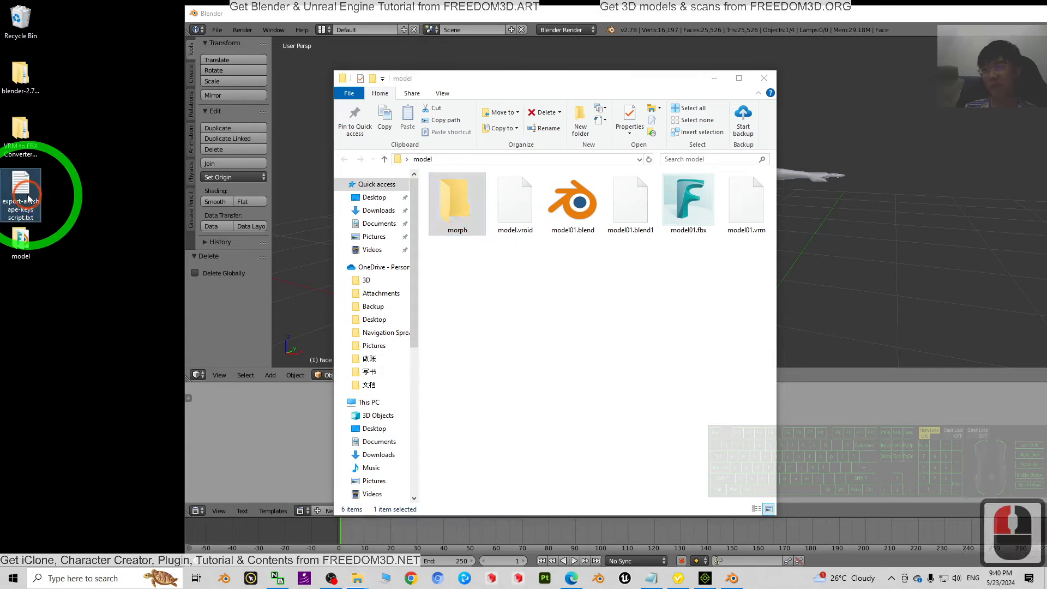
{"action": "double_click", "coordinate": [21, 188]}
{"action": "scroll", "coordinate": [502, 317], "scroll_direction": "down", "scroll_amount": 6}
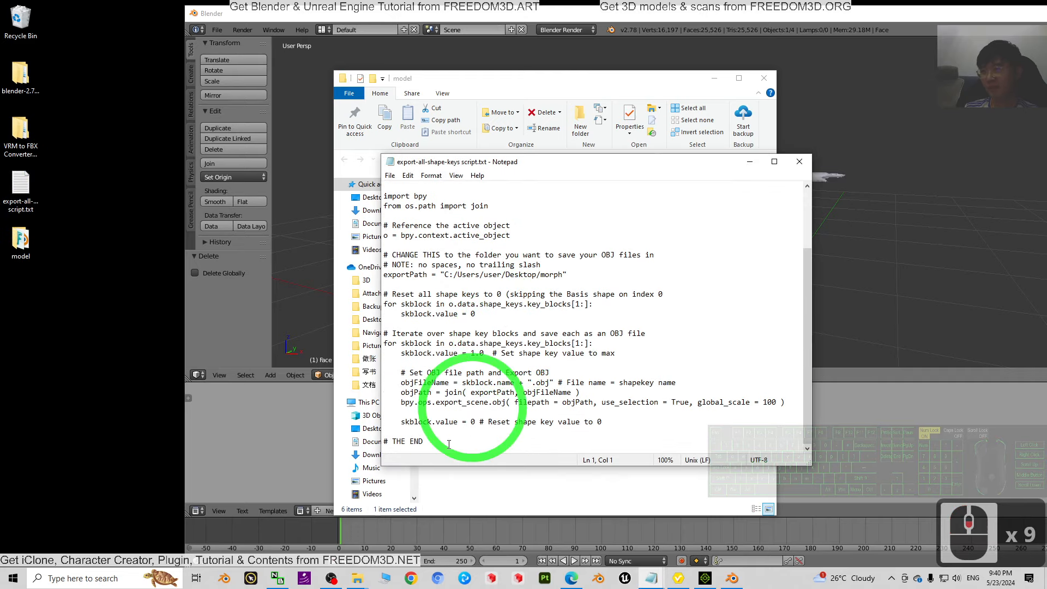
{"action": "scroll", "coordinate": [426, 381], "scroll_direction": "up", "scroll_amount": 5}
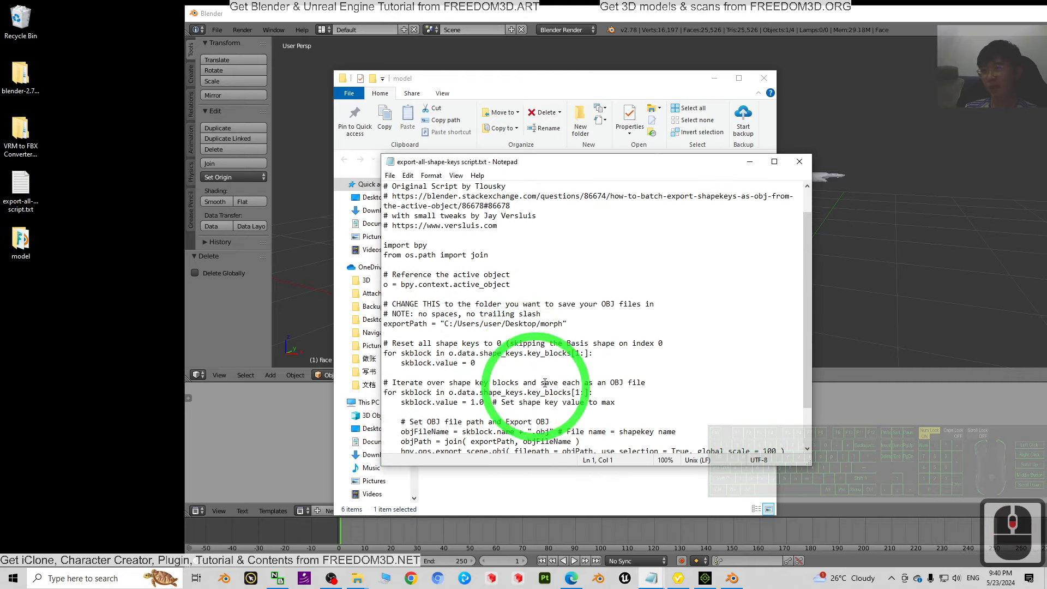
{"action": "left_click_drag", "start_coordinate": [571, 173], "coordinate": [253, 197]}
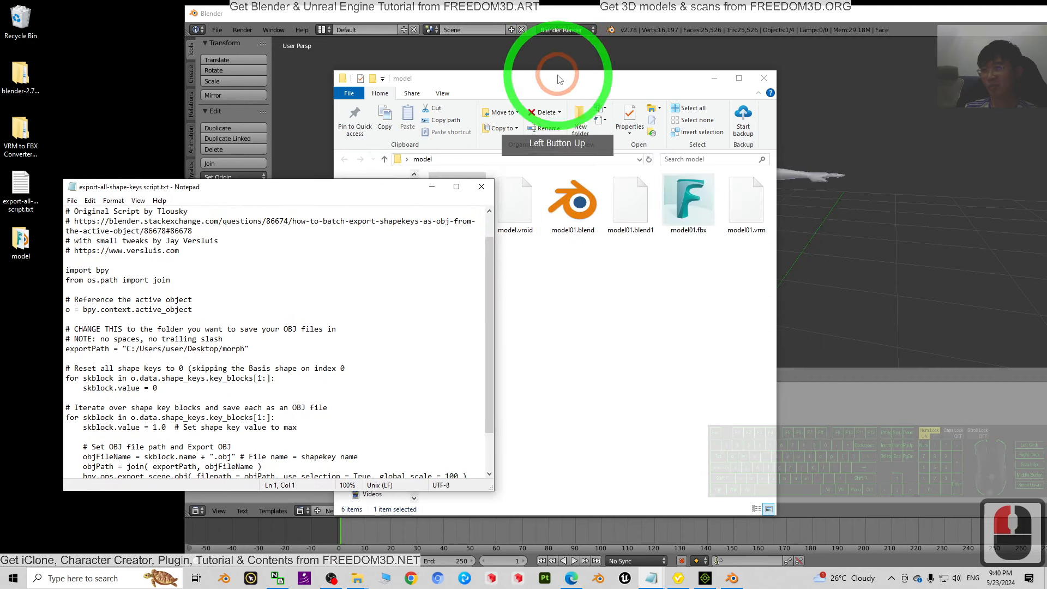
{"action": "left_click_drag", "start_coordinate": [542, 74], "coordinate": [703, 91]}
Copy the full path of the new morph folder and bring the export script's Notepad window to the front.
{"action": "left_click", "coordinate": [612, 229]}
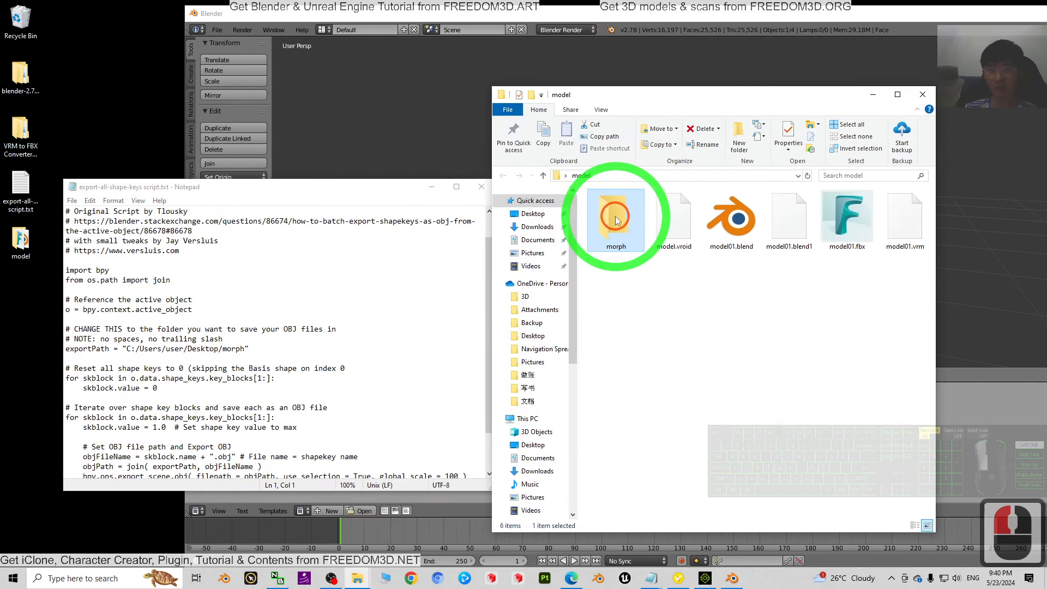
{"action": "double_click", "coordinate": [615, 224]}
{"action": "left_click", "coordinate": [658, 175]}
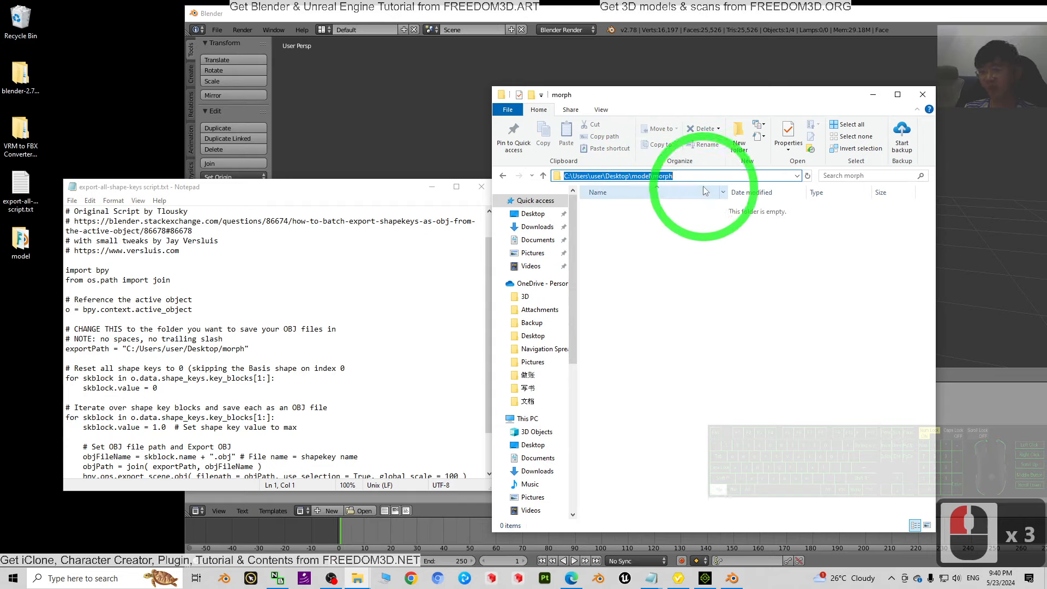
{"action": "key", "text": "ctrl+c"}
{"action": "left_click", "coordinate": [105, 261]}
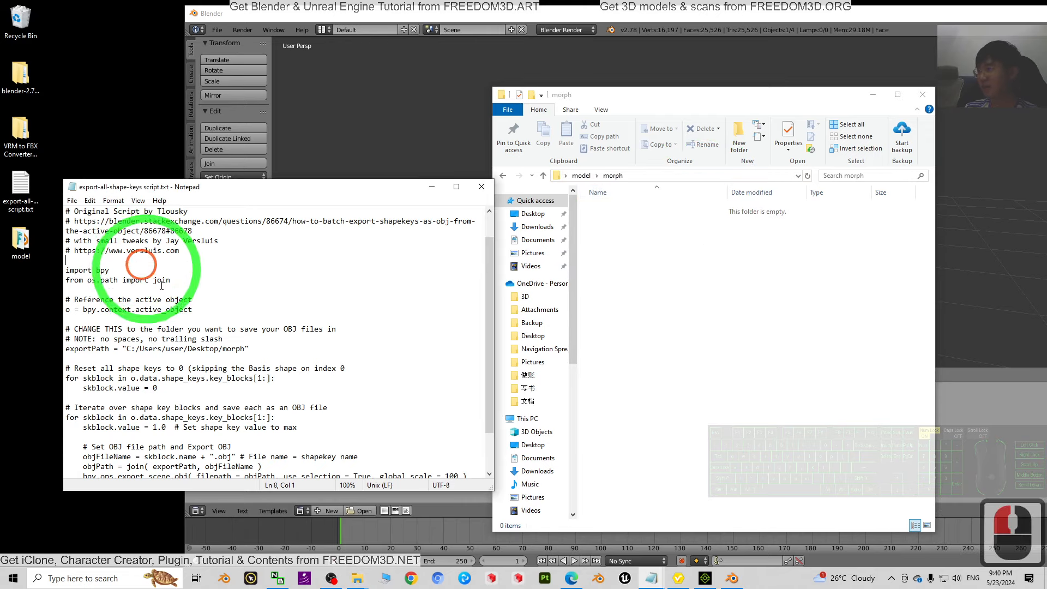
{"action": "left_click_drag", "start_coordinate": [287, 200], "coordinate": [428, 151]}
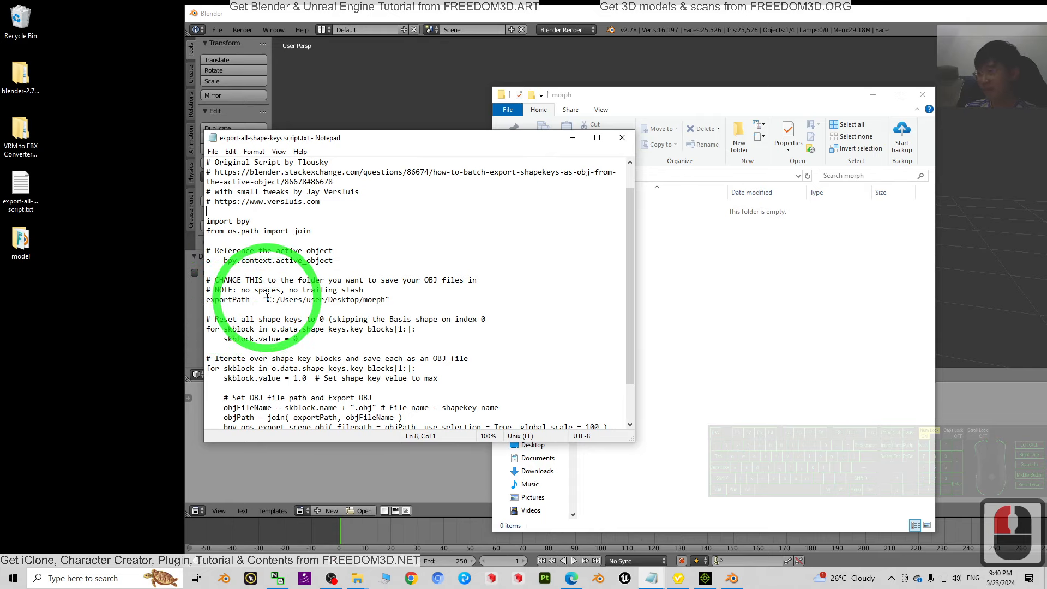
Replace the script's exportPath value with the copied morph folder path and turn the backslashes around Users into forward slashes.
{"action": "left_click_drag", "start_coordinate": [267, 300], "coordinate": [386, 300]}
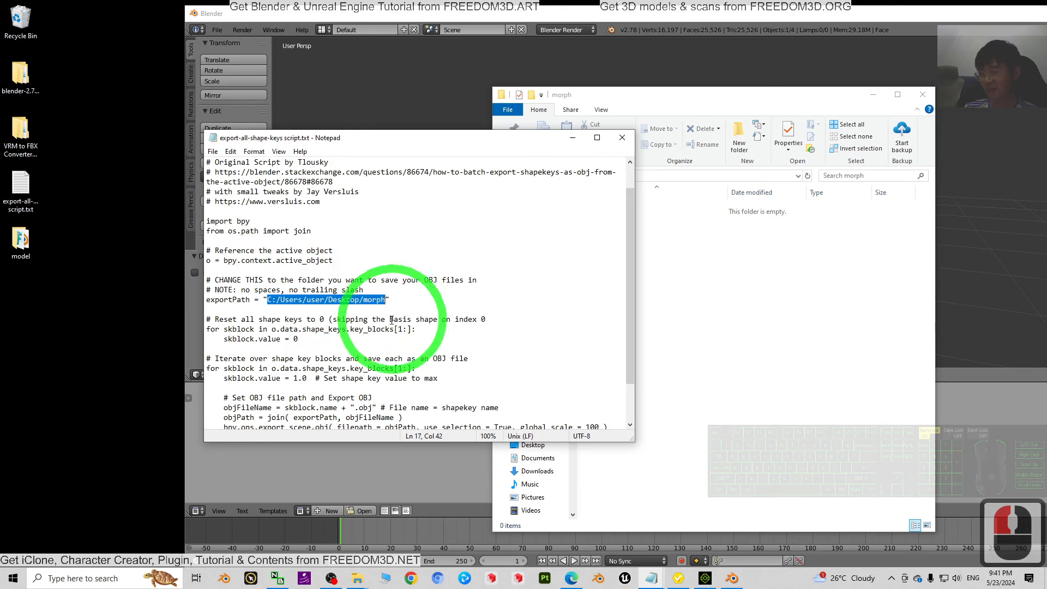
{"action": "key", "text": "ctrl+v"}
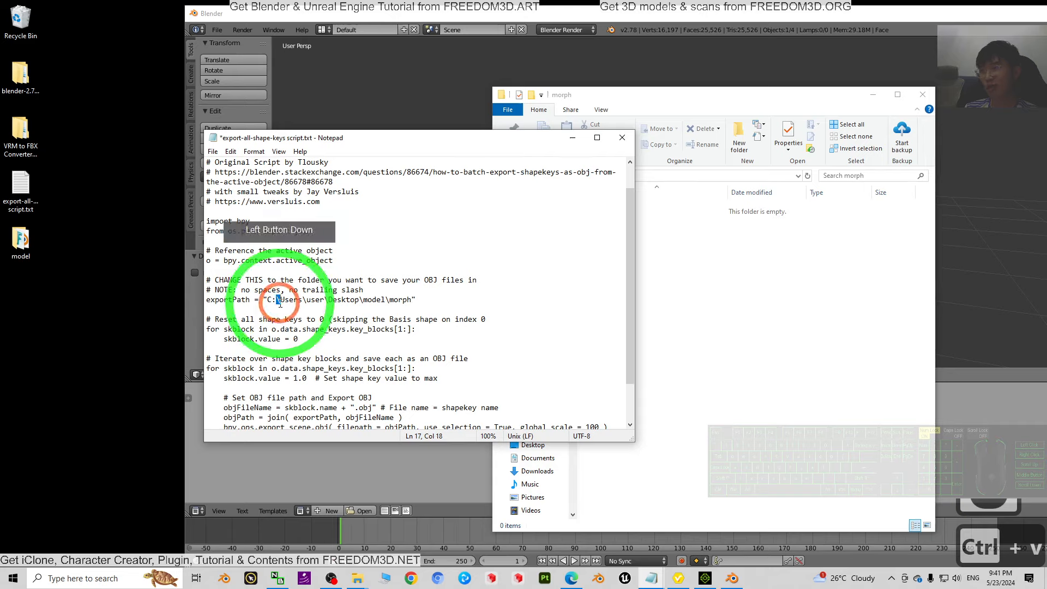
{"action": "left_click_drag", "start_coordinate": [280, 303], "coordinate": [280, 303]}
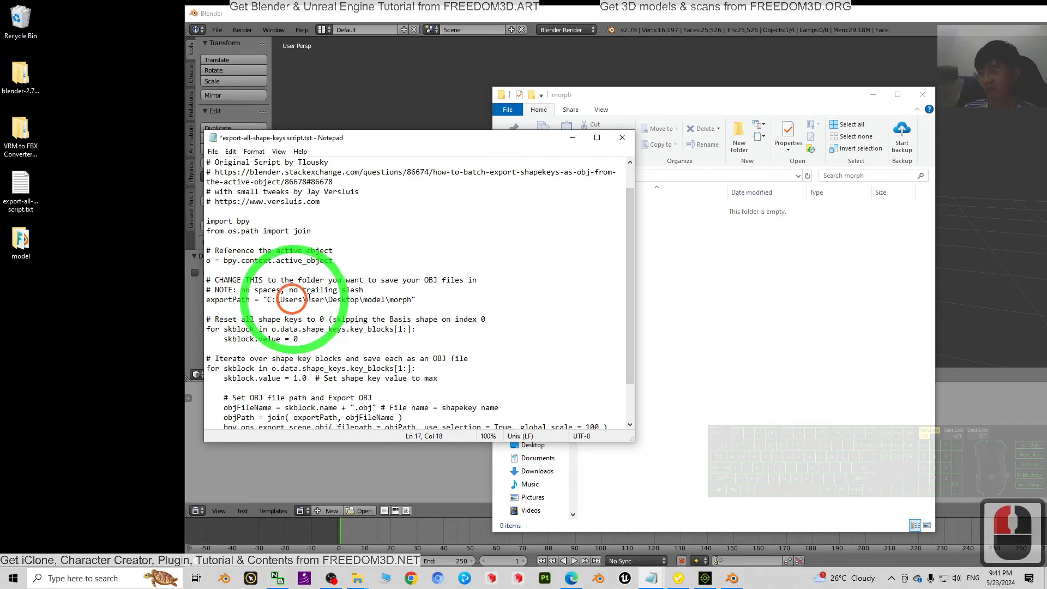
{"action": "key", "text": "BackSpace"}
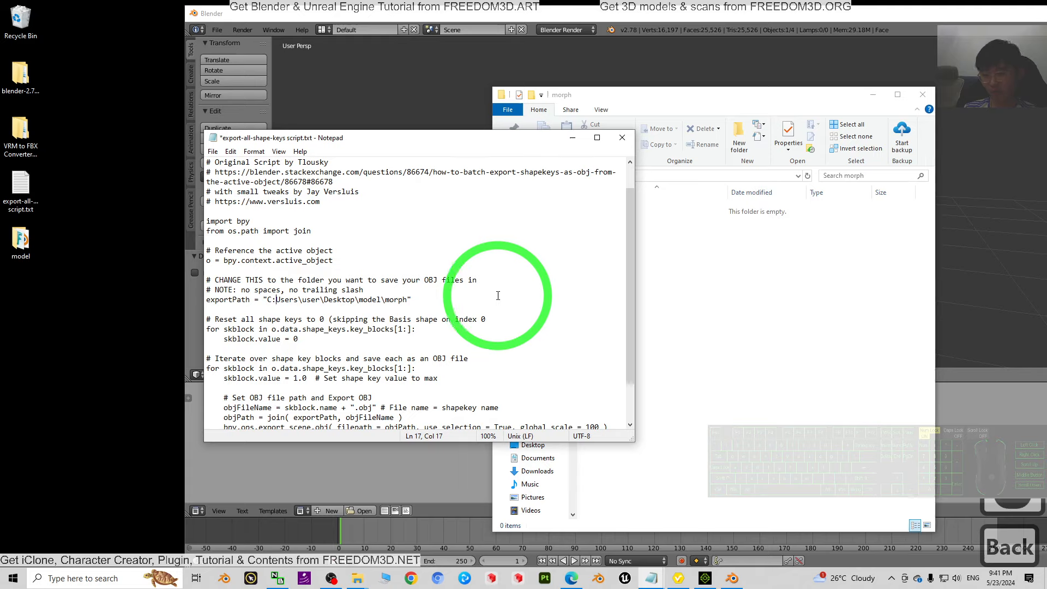
{"action": "type", "text": "/"}
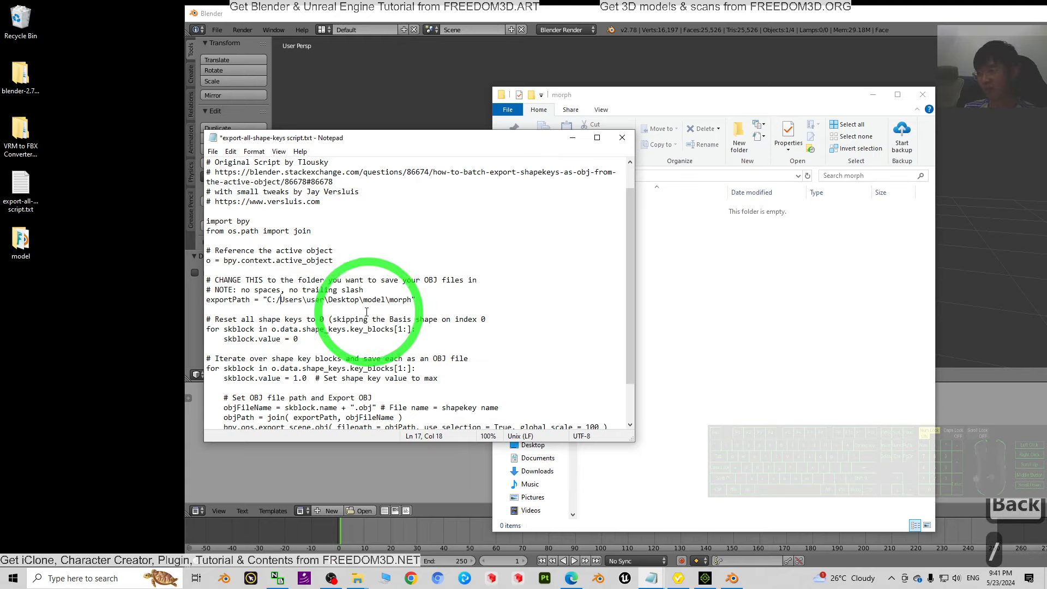
{"action": "left_click", "coordinate": [307, 299]}
{"action": "key", "text": "BackSpace"}
{"action": "type", "text": "/"}
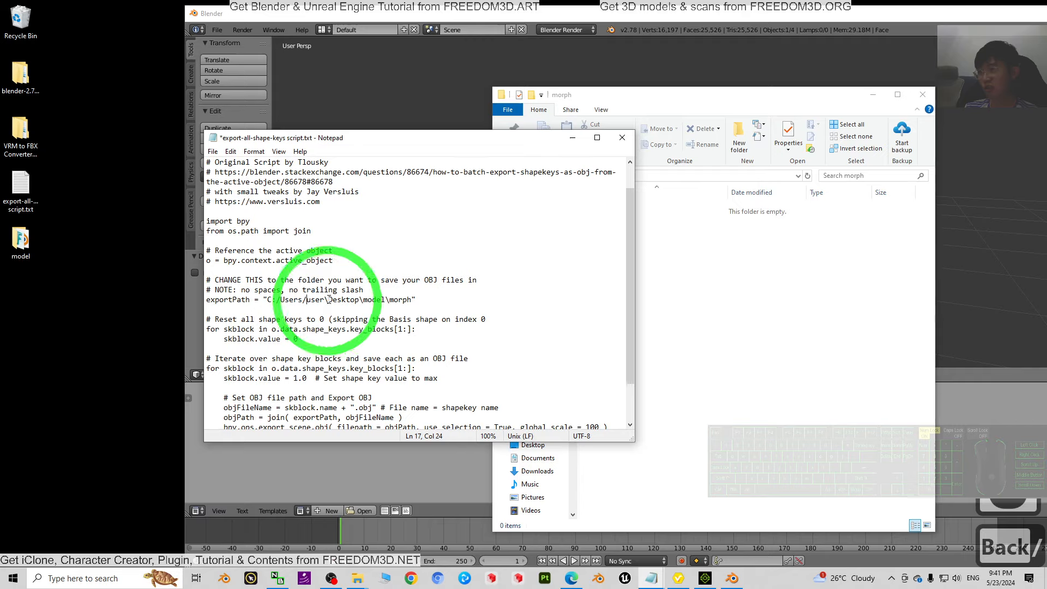
Change the path's remaining backslashes to forward slashes so exportPath reads C:/Users/user/Desktop/model/morph, and save the script.
{"action": "left_click", "coordinate": [328, 300]}
{"action": "key", "text": "BackSpace"}
{"action": "type", "text": "/"}
{"action": "left_click", "coordinate": [362, 301]}
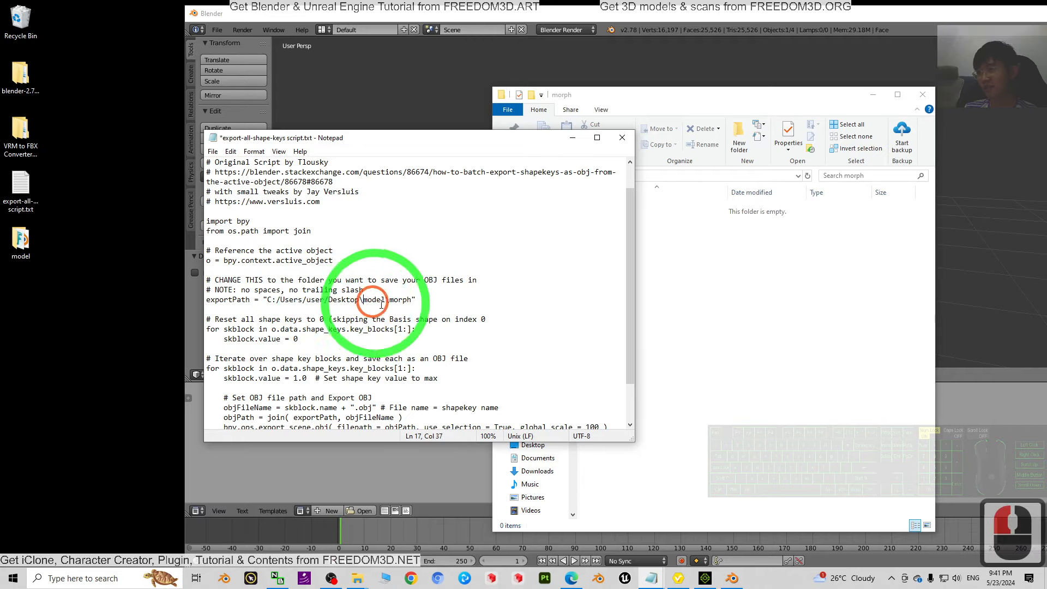
{"action": "key", "text": "BackSpace"}
{"action": "type", "text": "/"}
{"action": "left_click", "coordinate": [387, 299]}
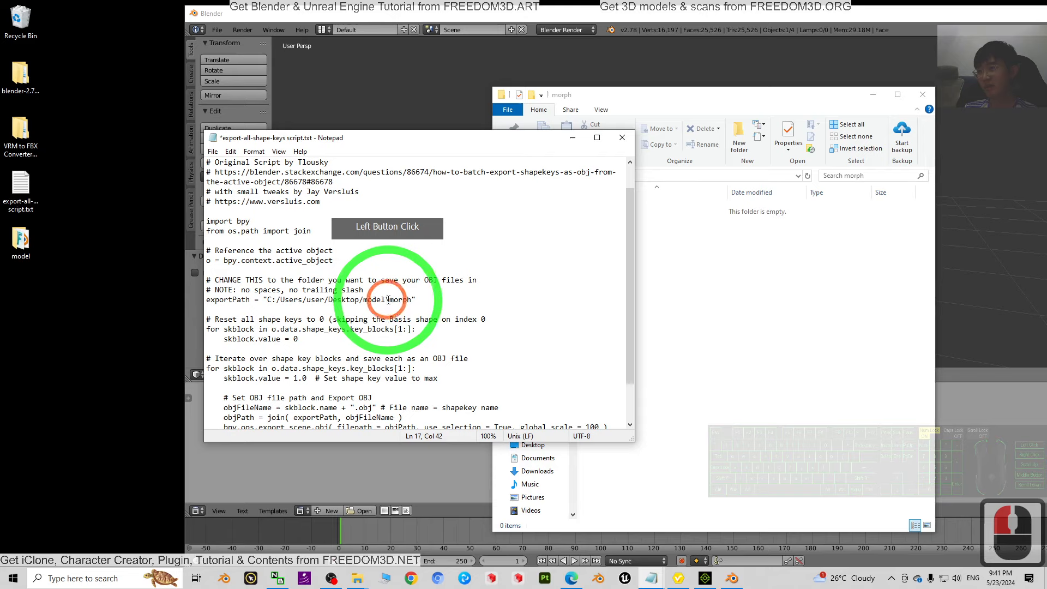
{"action": "key", "text": "BackSpace"}
{"action": "type", "text": "/"}
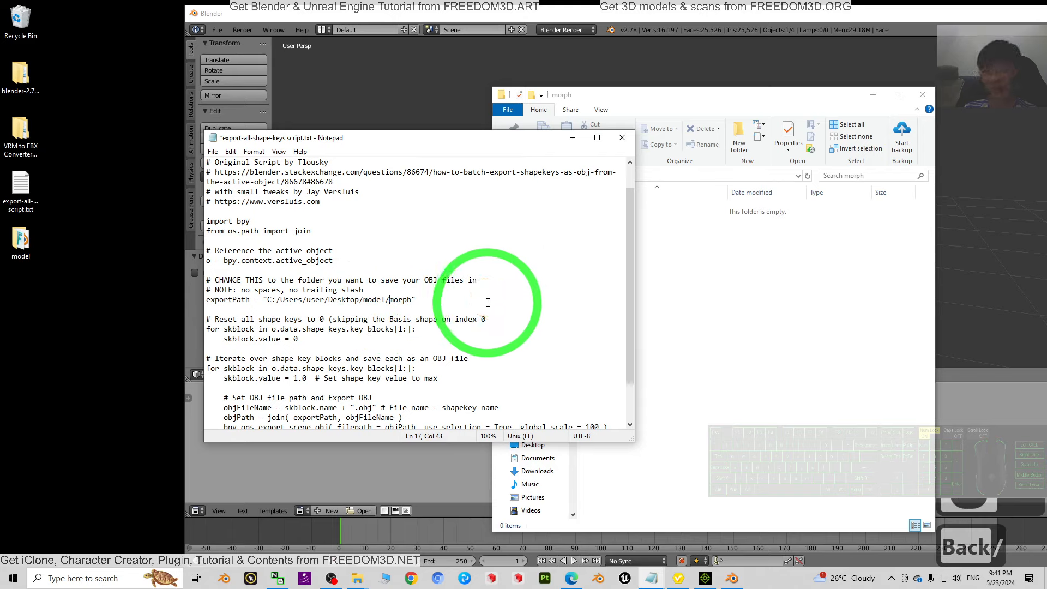
{"action": "left_click", "coordinate": [478, 319]}
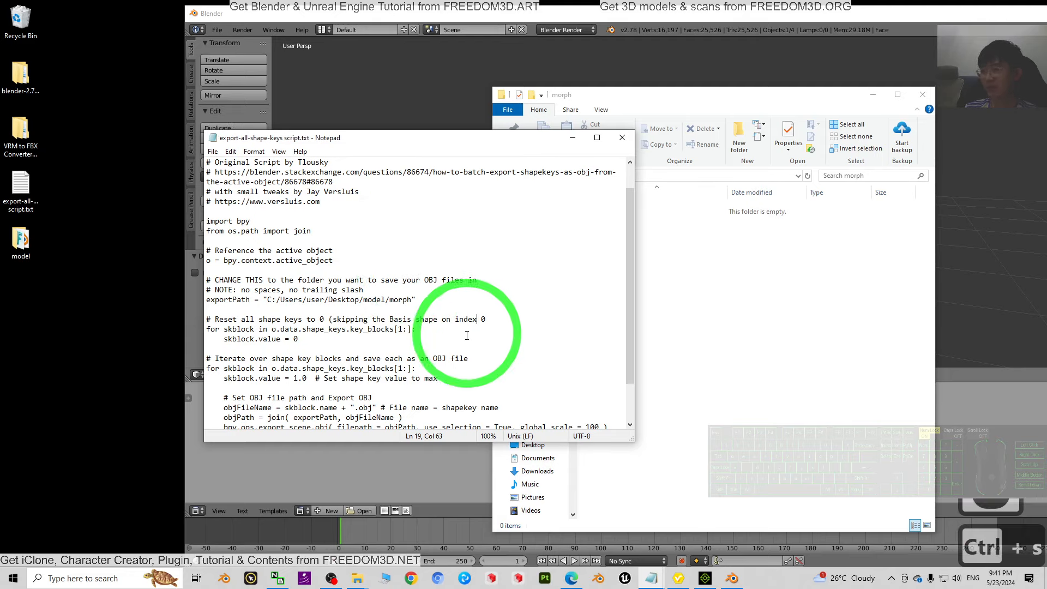
Copy the whole script from Notepad and paste it into a new text block in Blender's Text Editor.
{"action": "scroll", "coordinate": [437, 328], "scroll_direction": "down", "scroll_amount": 9}
{"action": "left_click", "coordinate": [390, 340]}
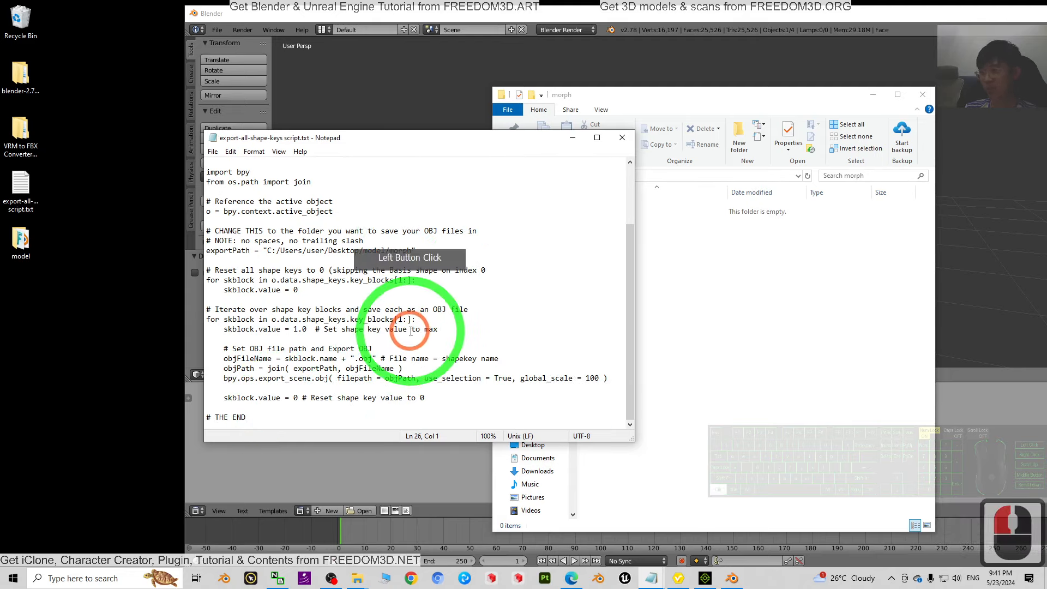
{"action": "key", "text": "ctrl+a"}
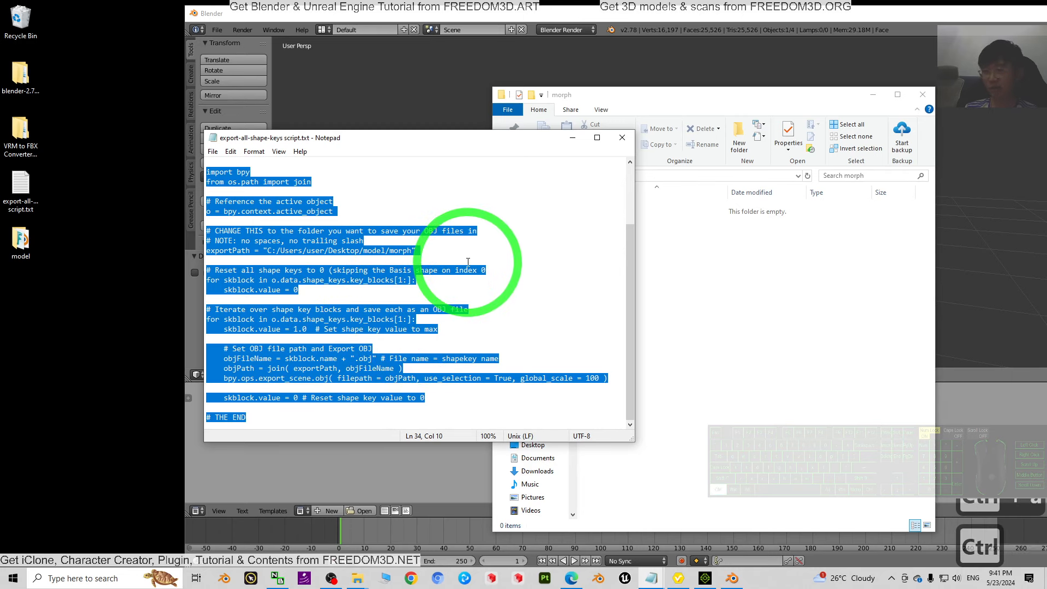
{"action": "left_click", "coordinate": [450, 17]}
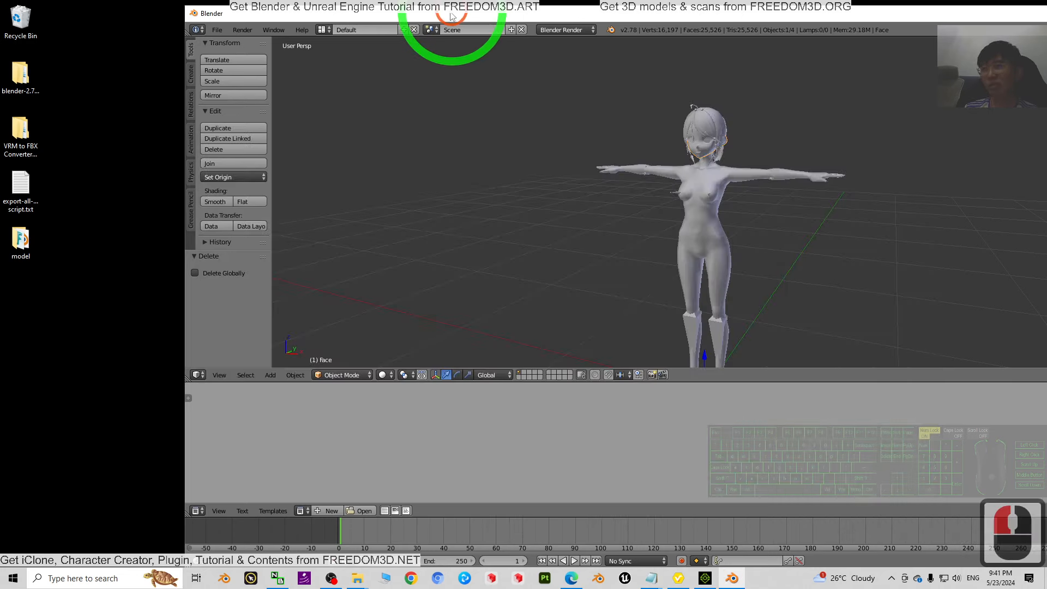
{"action": "left_click", "coordinate": [408, 153]}
{"action": "left_click", "coordinate": [610, 53]}
{"action": "left_click", "coordinate": [261, 390]}
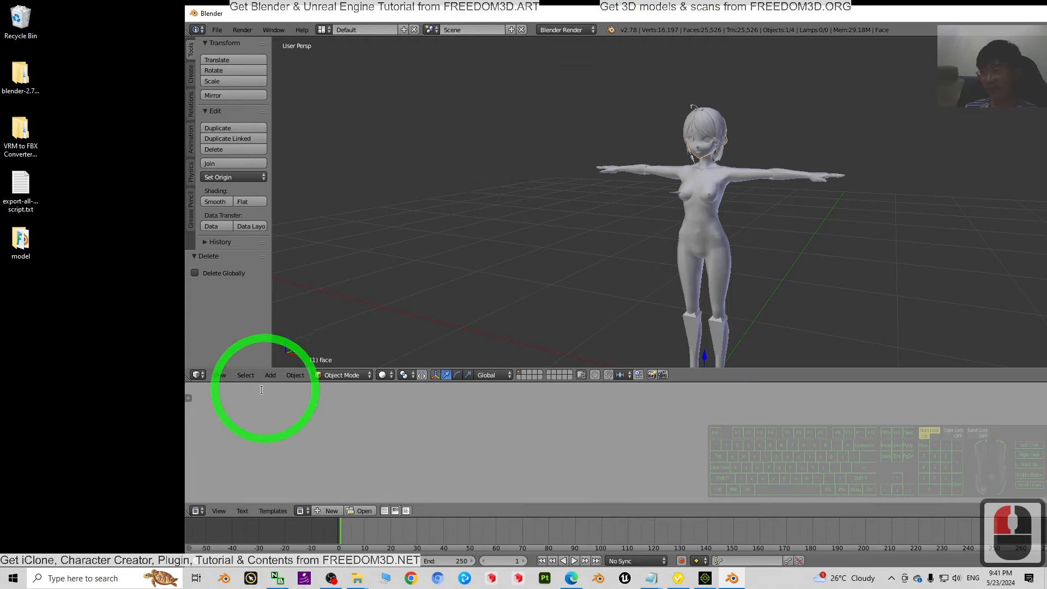
{"action": "left_click", "coordinate": [255, 392]}
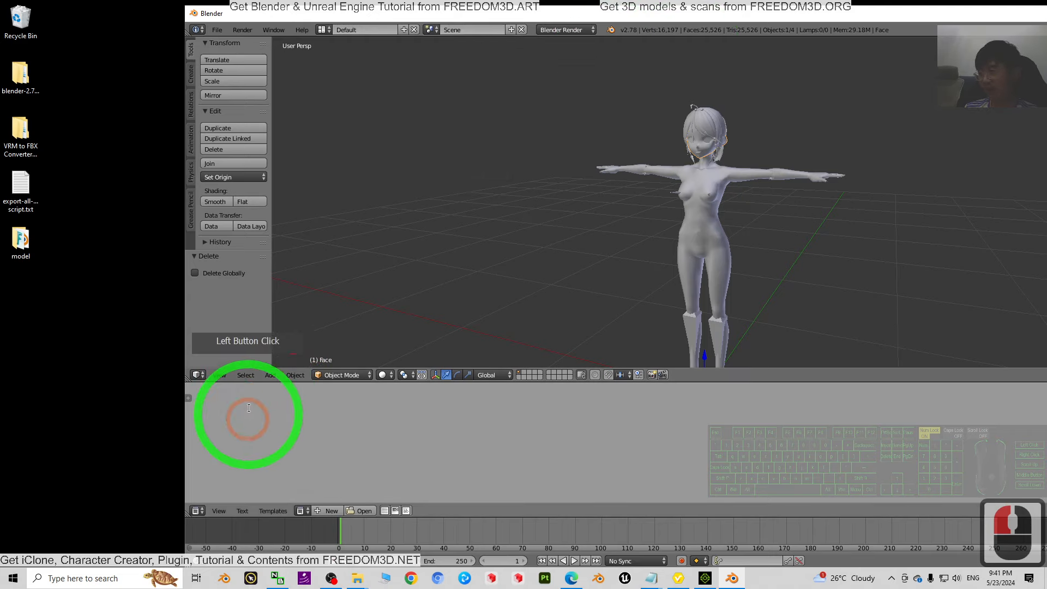
{"action": "left_click", "coordinate": [325, 512]}
{"action": "left_click", "coordinate": [207, 389]}
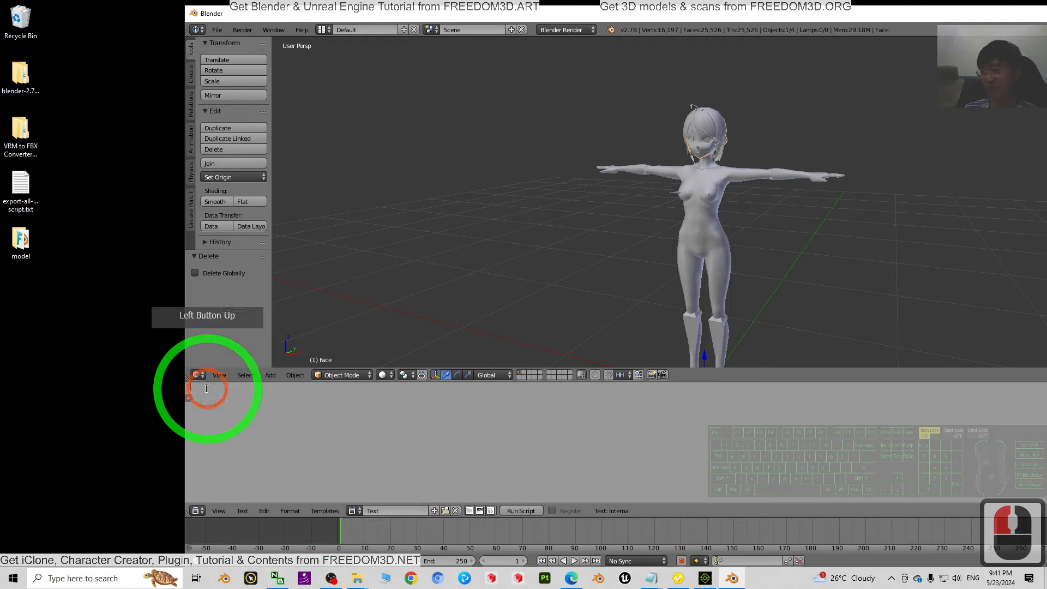
{"action": "key", "text": "ctrl+v"}
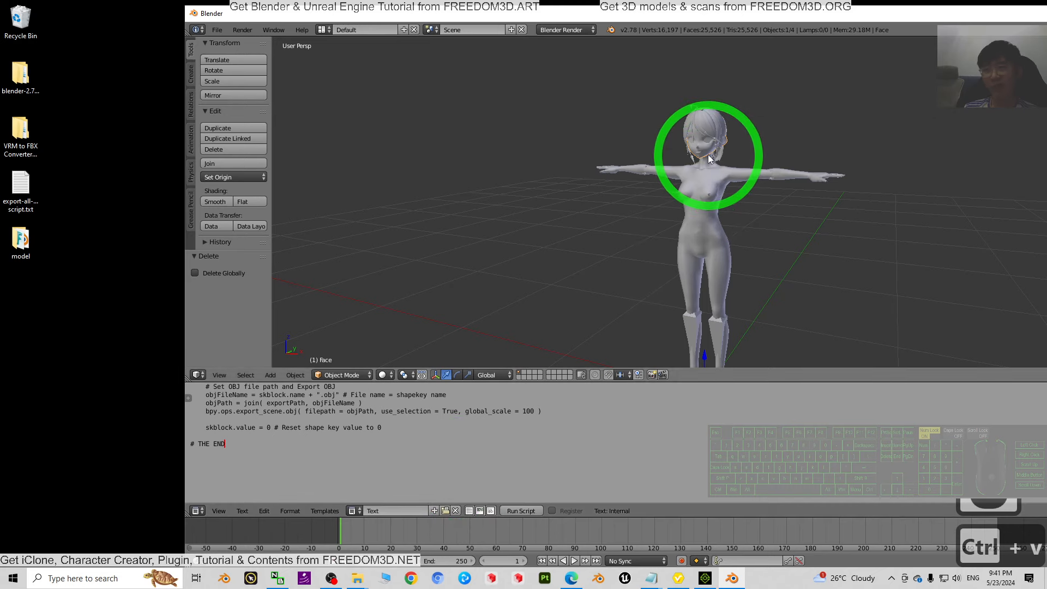
Select the avatar's Face mesh in the 3D view and run the export script.
{"action": "right_click", "coordinate": [696, 139]}
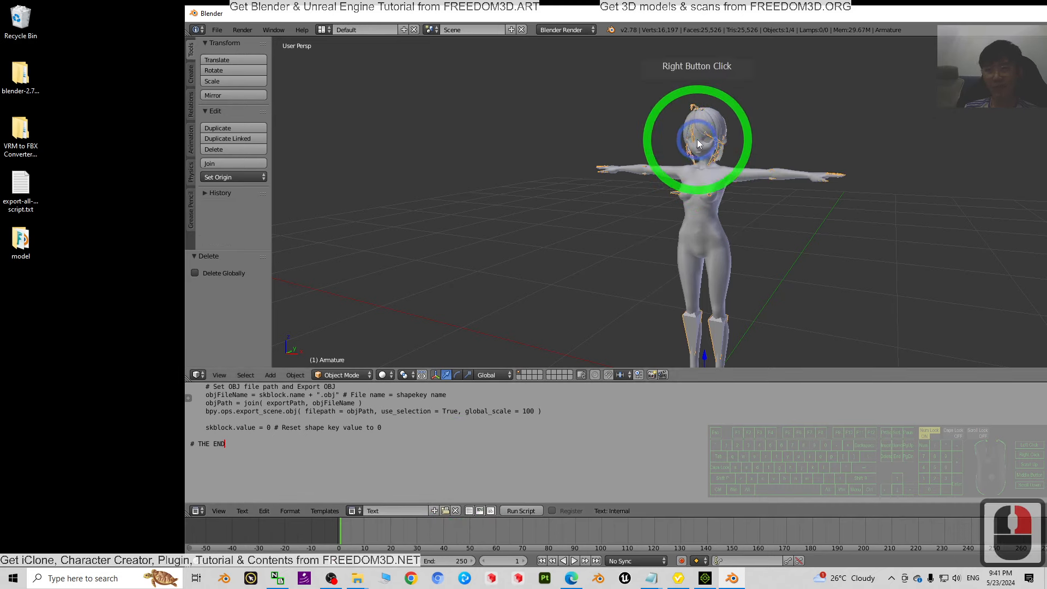
{"action": "right_click", "coordinate": [701, 143]}
{"action": "scroll", "coordinate": [763, 139], "scroll_direction": "up", "scroll_amount": 5}
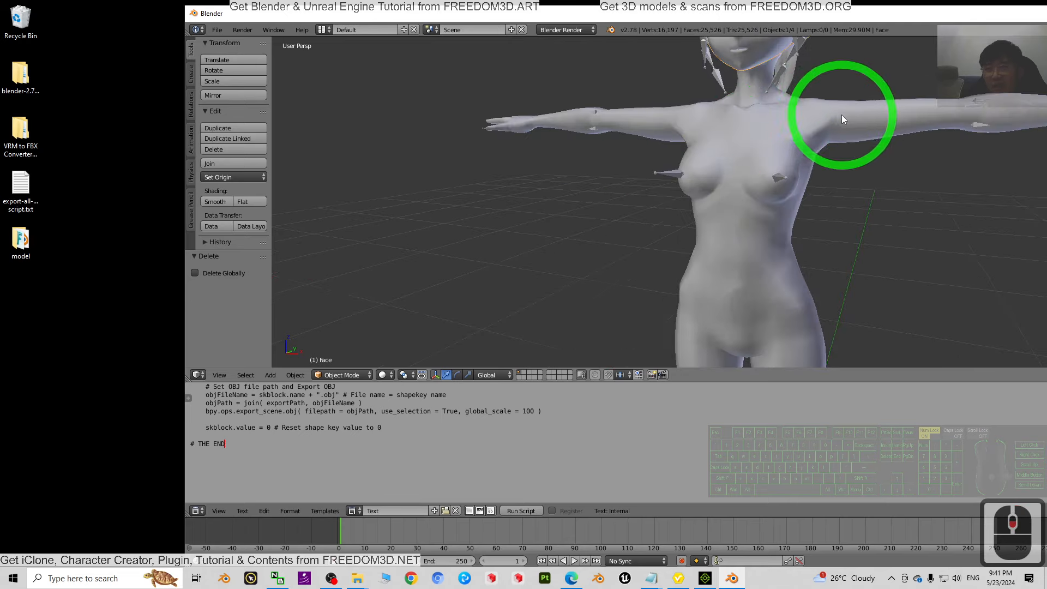
{"action": "scroll", "coordinate": [841, 119], "scroll_direction": "down", "scroll_amount": 6}
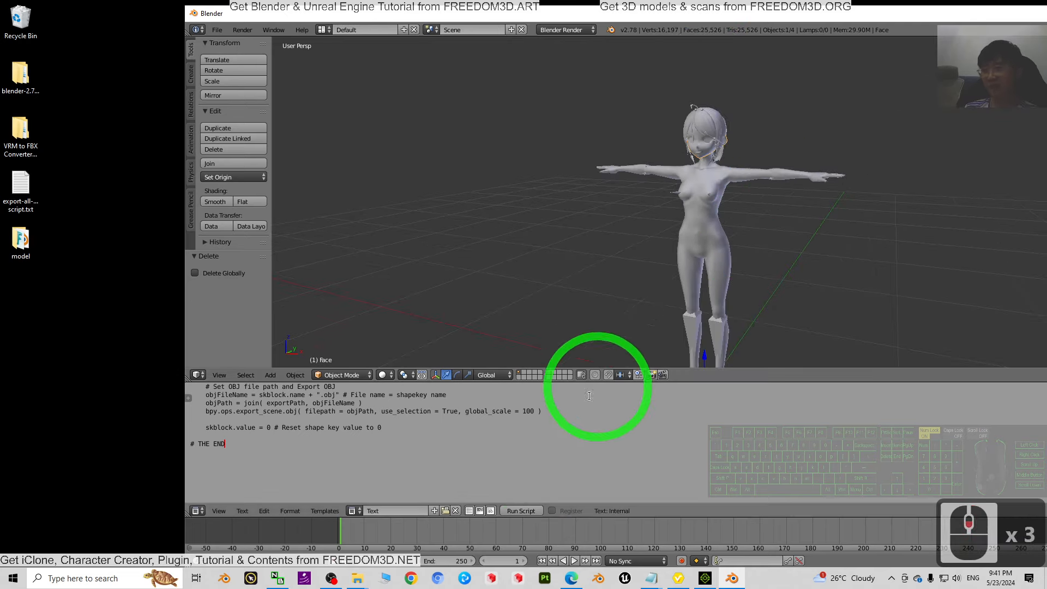
{"action": "left_click", "coordinate": [517, 511]}
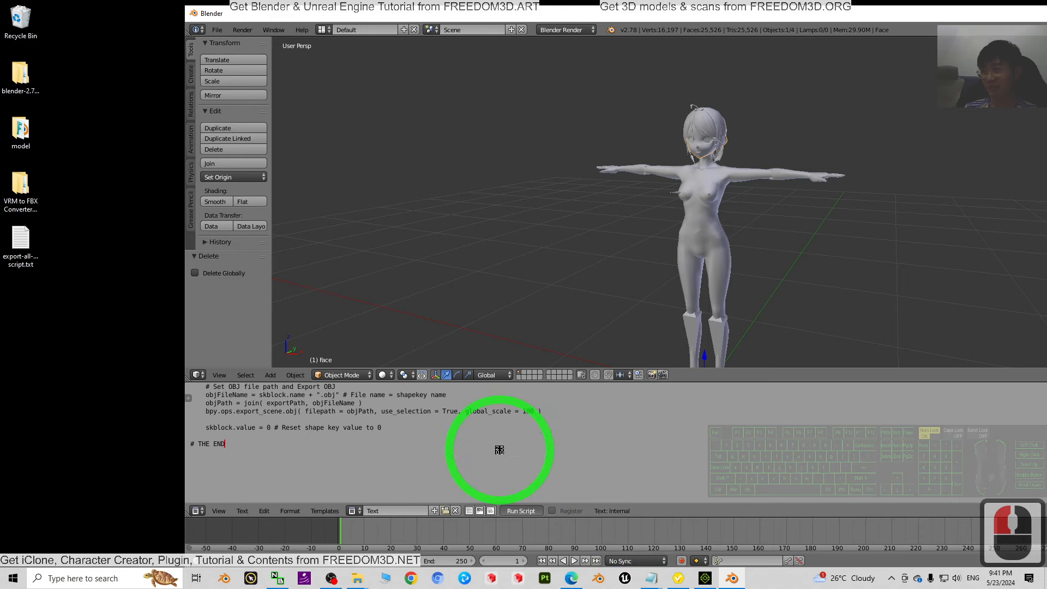
Switch to the morph folder in File Explorer, move its window beside the avatar and sort the files by type.
{"action": "left_click", "coordinate": [357, 578]}
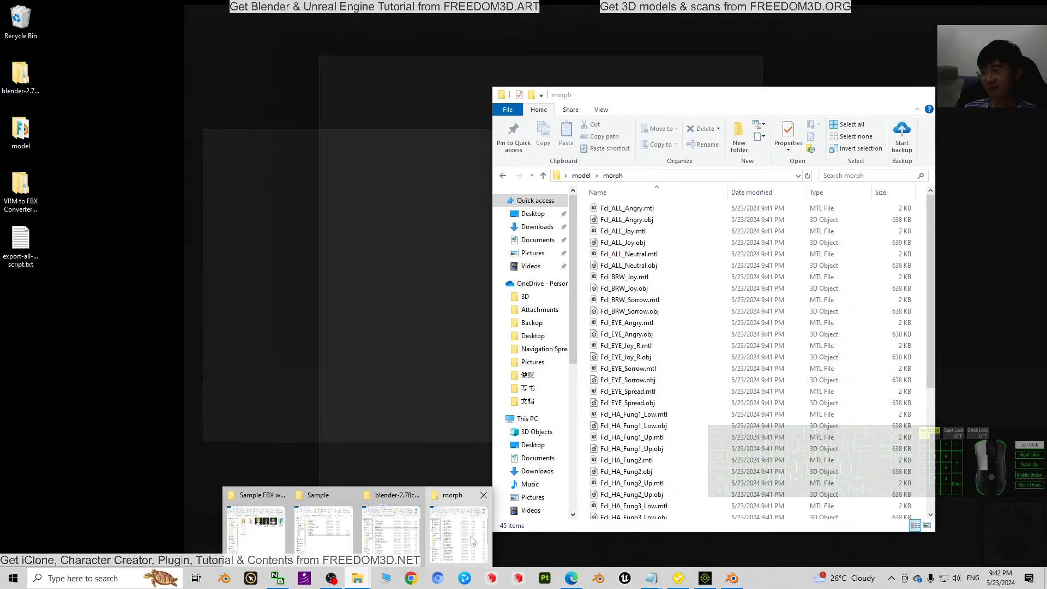
{"action": "left_click", "coordinate": [472, 540]}
{"action": "left_click_drag", "start_coordinate": [707, 103], "coordinate": [377, 121]}
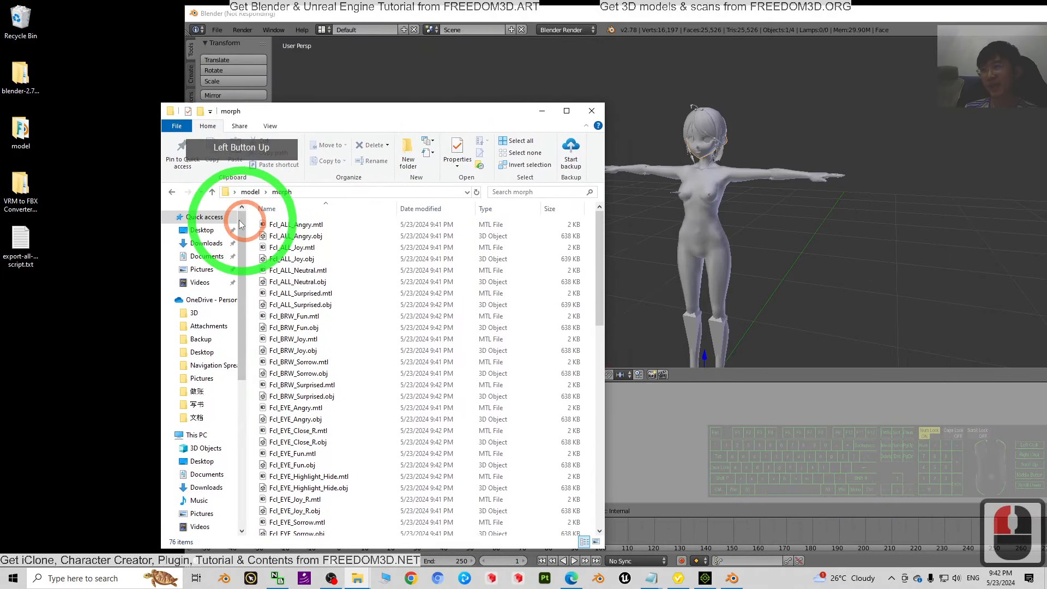
{"action": "left_click", "coordinate": [497, 213]}
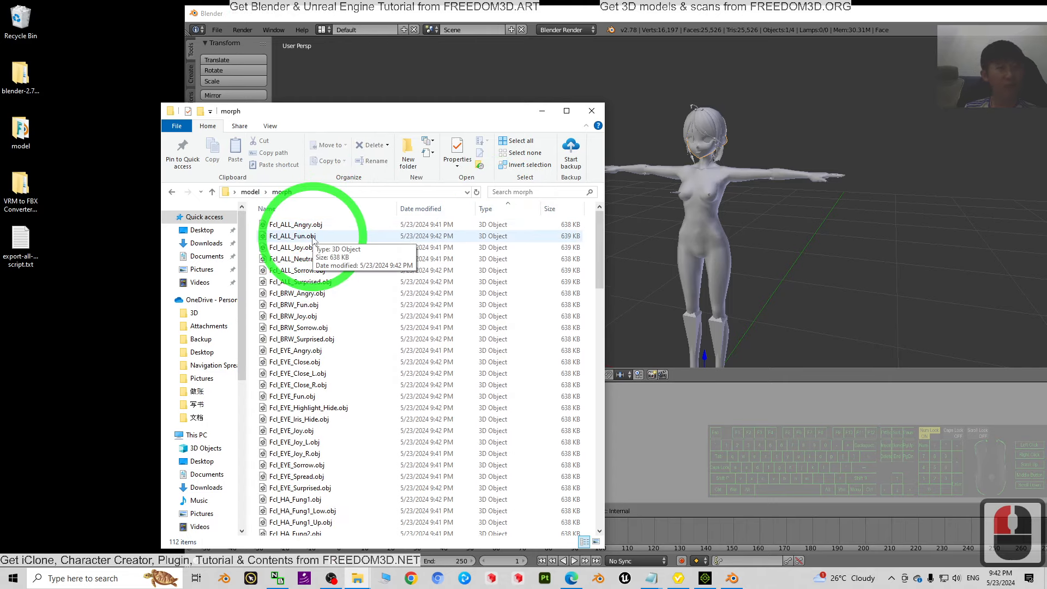
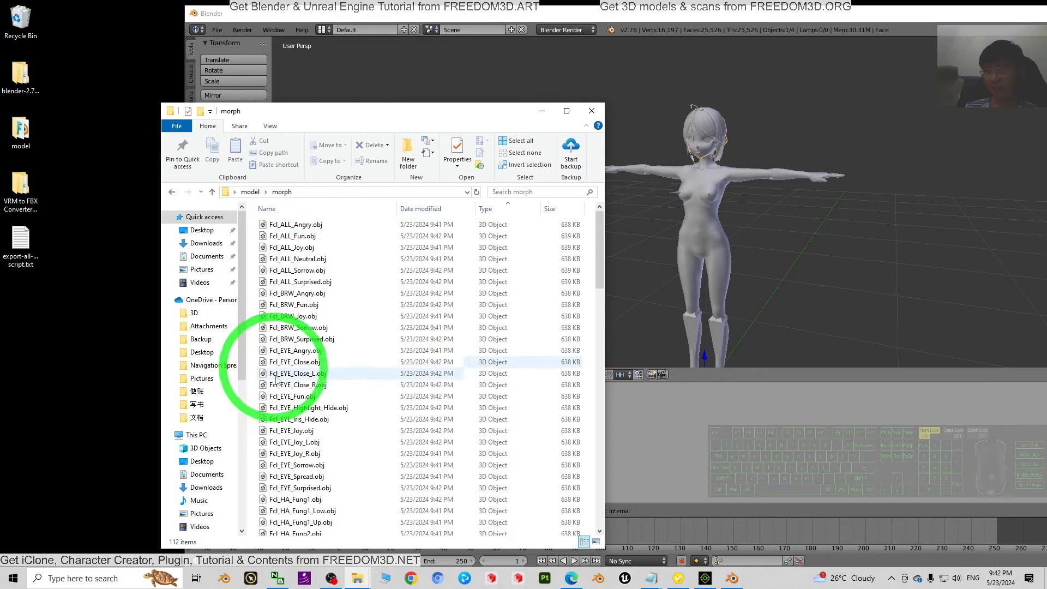
Look through the exported OBJ files in the morph folder, checking the ALL, BRW, EYE and HA expression groups.
{"action": "scroll", "coordinate": [382, 327], "scroll_direction": "down", "scroll_amount": 5}
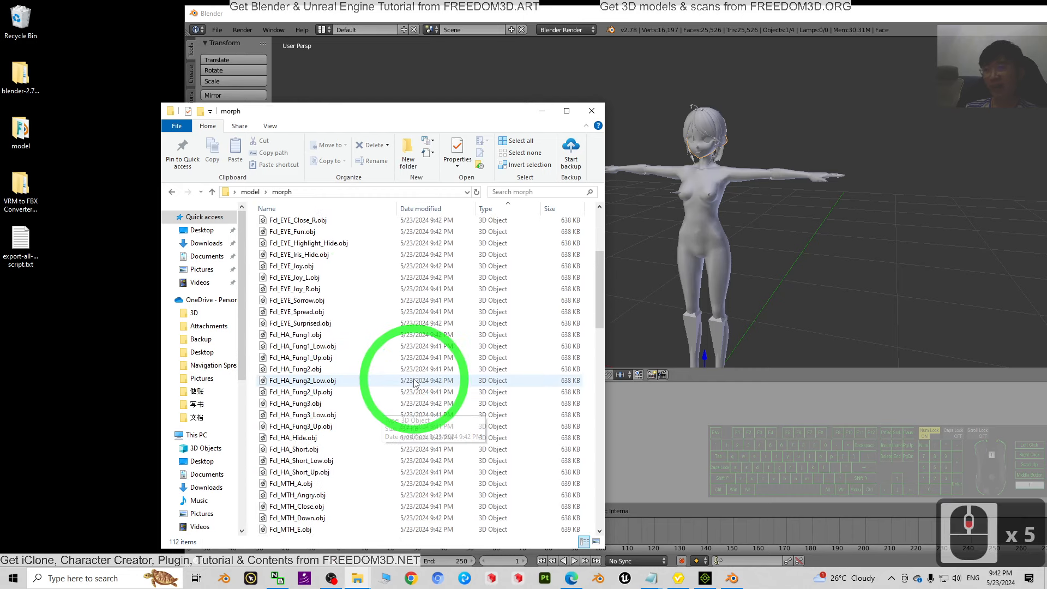
{"action": "scroll", "coordinate": [374, 327], "scroll_direction": "up", "scroll_amount": 5}
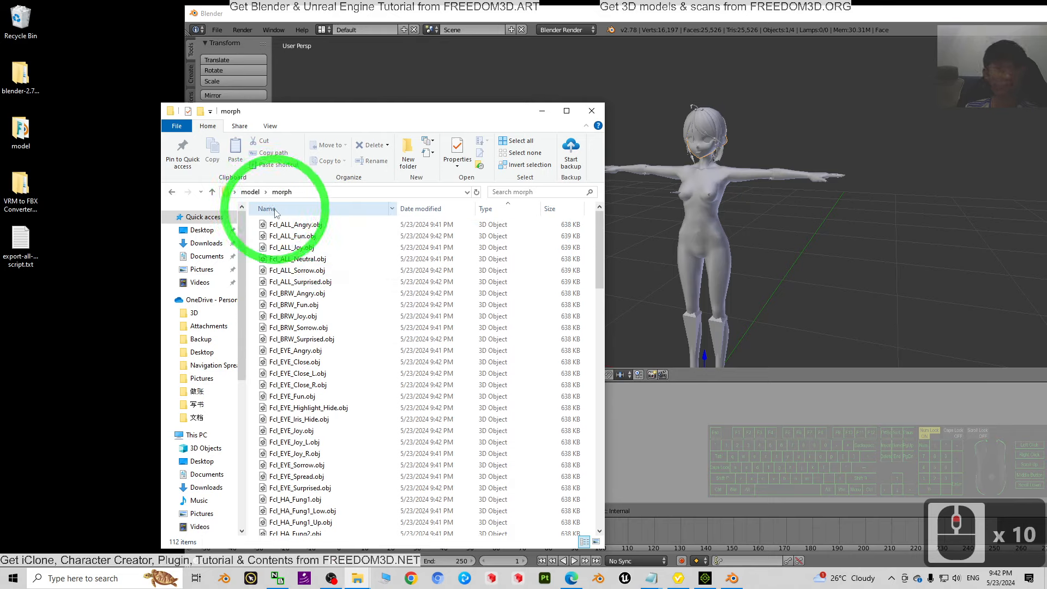
{"action": "left_click", "coordinate": [294, 224]}
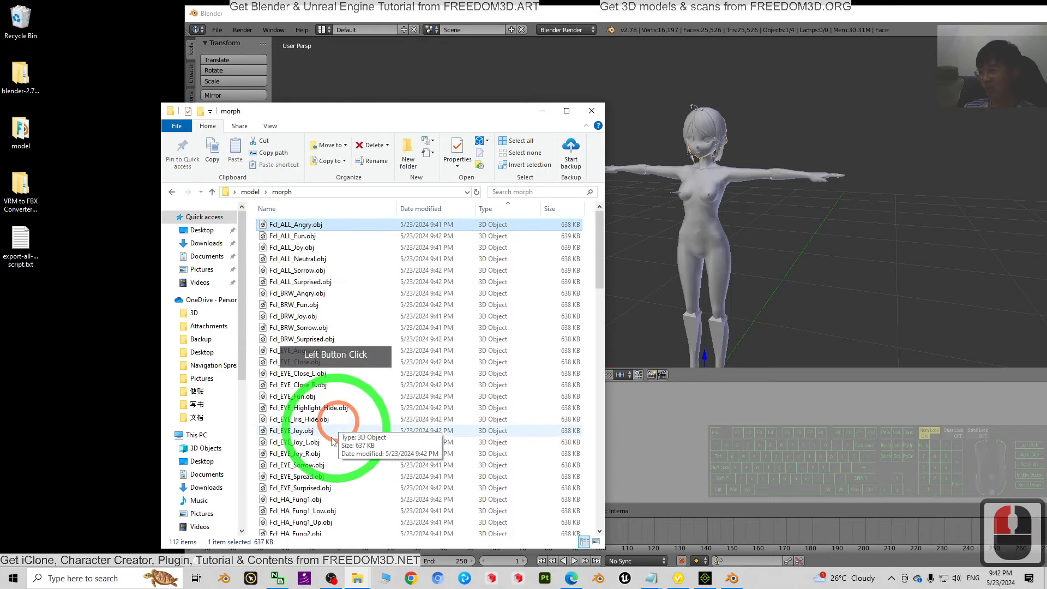
{"action": "left_click", "coordinate": [309, 490], "text": "shift"}
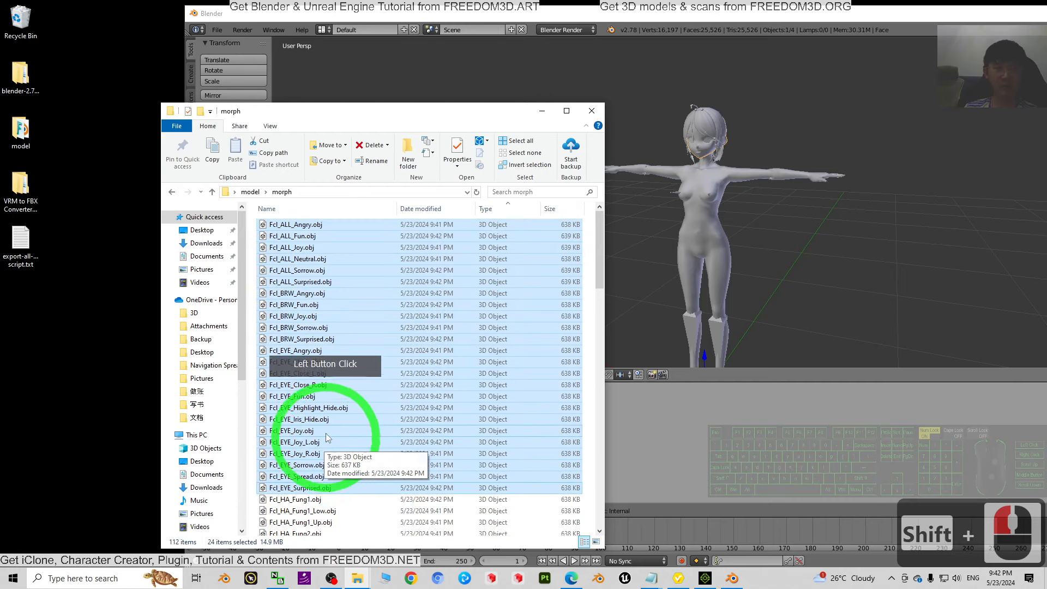
{"action": "scroll", "coordinate": [336, 357], "scroll_direction": "down", "scroll_amount": 2}
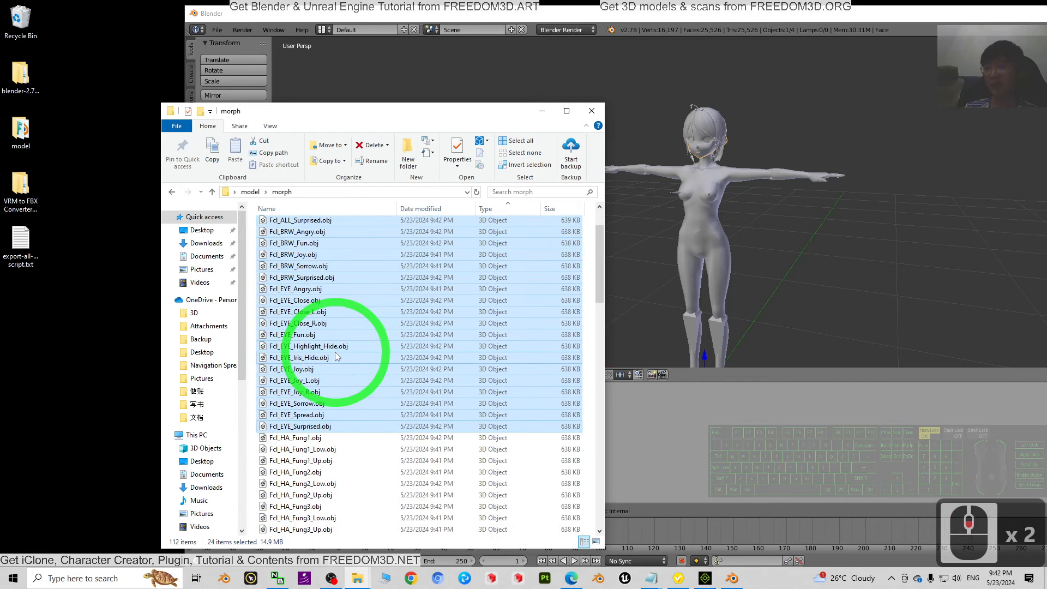
{"action": "left_click", "coordinate": [323, 472]}
{"action": "scroll", "coordinate": [349, 382], "scroll_direction": "up", "scroll_amount": 5}
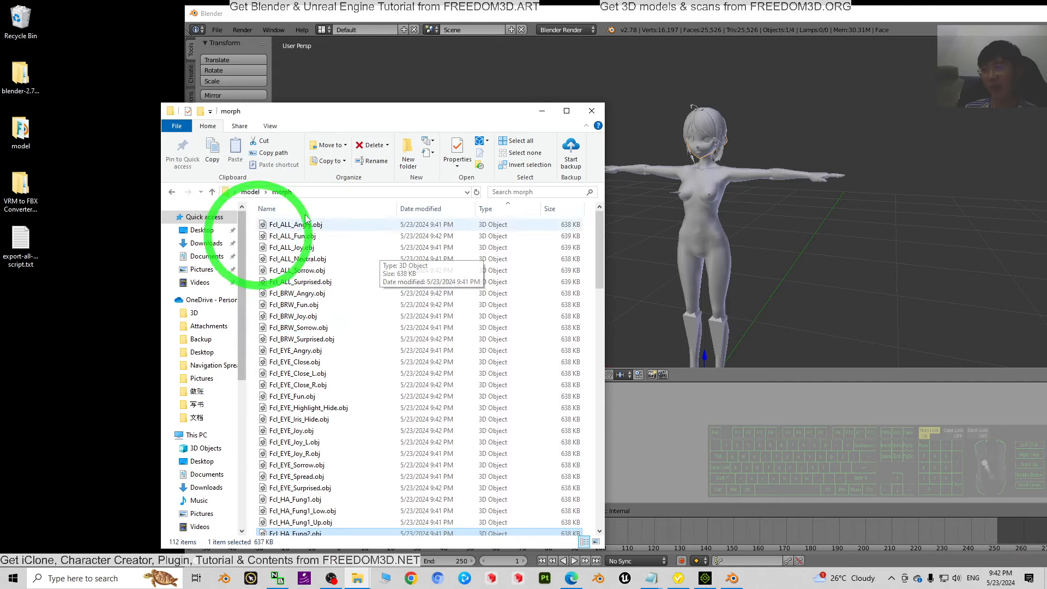
Return to Blender, maximize its window and quit it without saving the changes.
{"action": "left_click", "coordinate": [603, 16]}
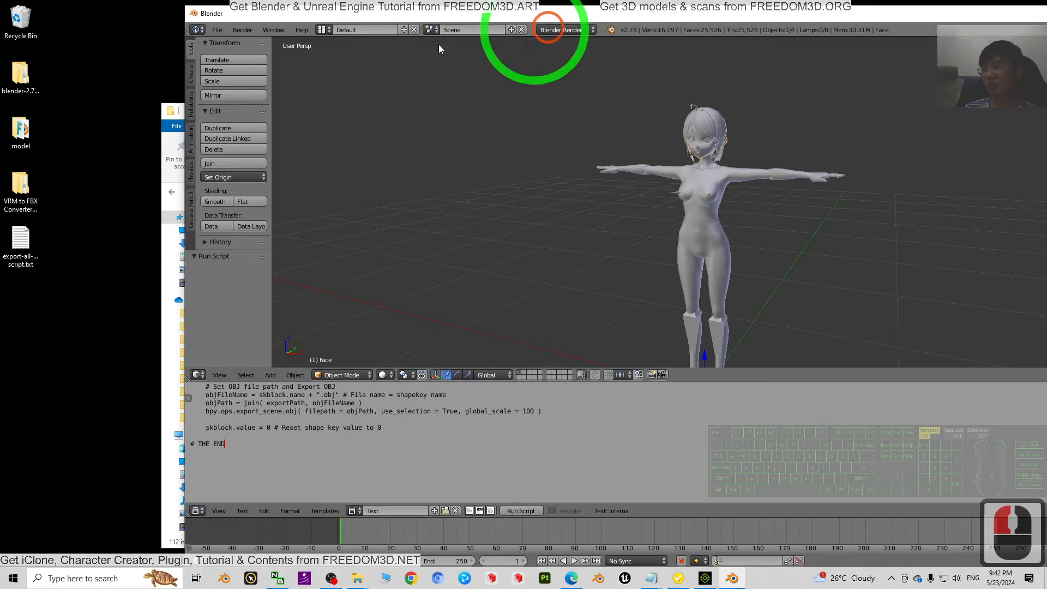
{"action": "left_click", "coordinate": [494, 455]}
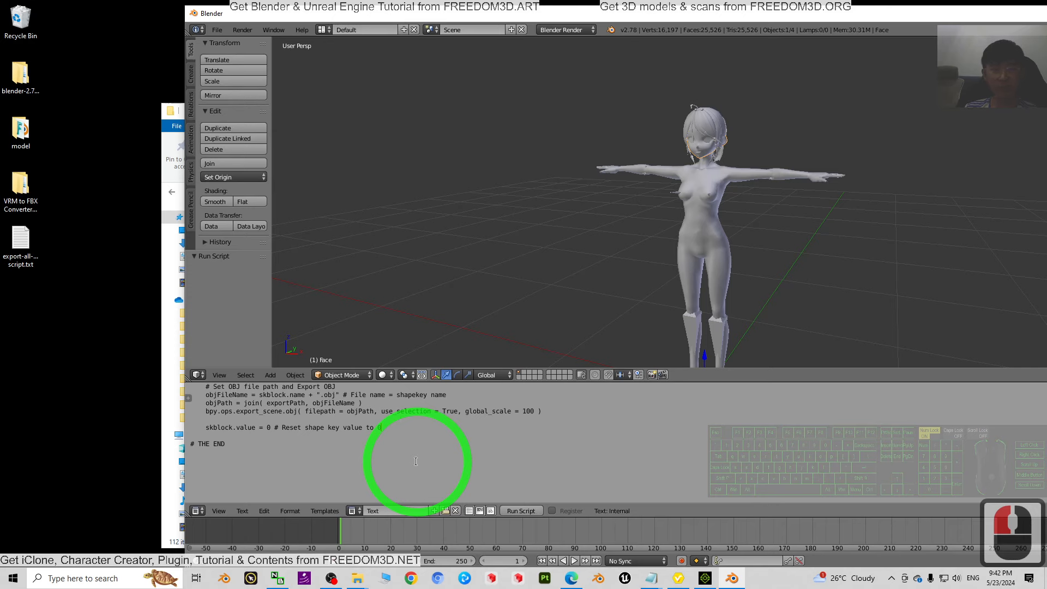
{"action": "left_click_drag", "start_coordinate": [792, 19], "coordinate": [362, 58]}
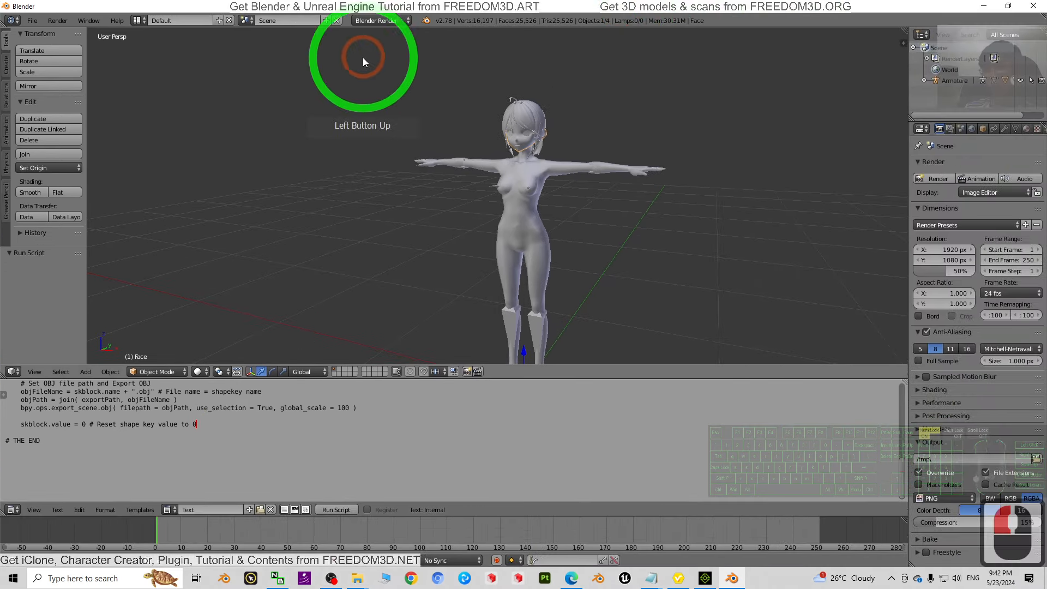
{"action": "left_click", "coordinate": [1029, 7]}
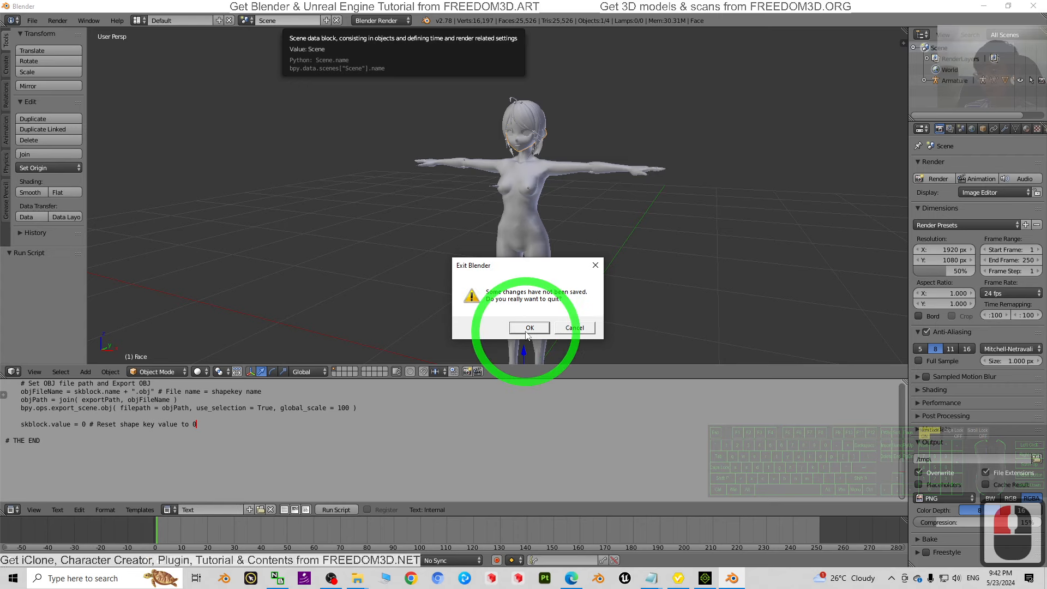
{"action": "left_click", "coordinate": [528, 329]}
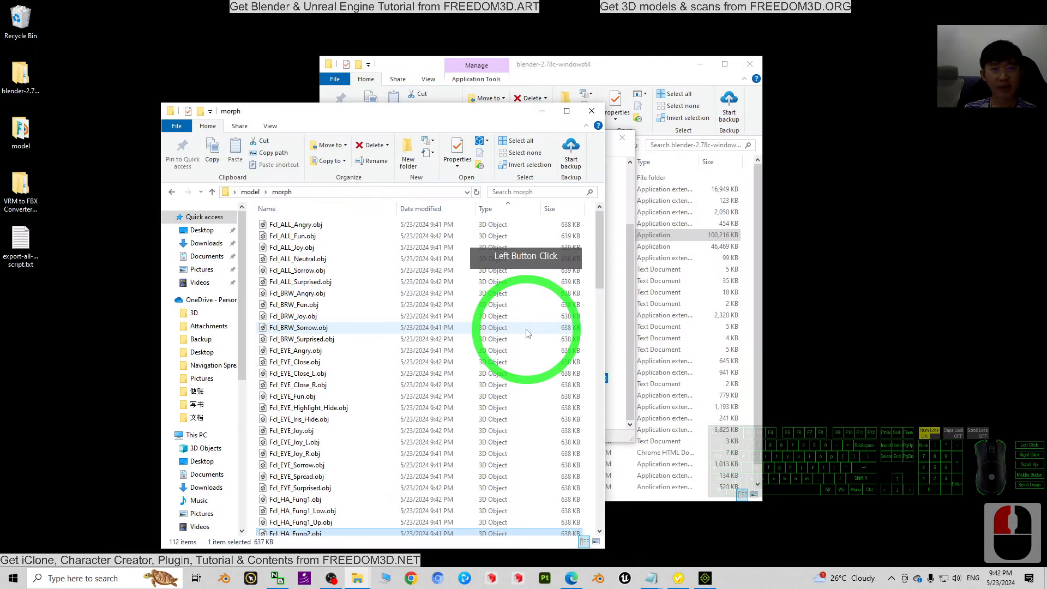
Close the Notepad script window and the blender-2.78c-windows64 and morph folder windows to clear the desktop.
{"action": "left_click_drag", "start_coordinate": [504, 116], "coordinate": [411, 90]}
{"action": "left_click", "coordinate": [610, 137]}
{"action": "left_click_drag", "start_coordinate": [610, 137], "coordinate": [673, 164]}
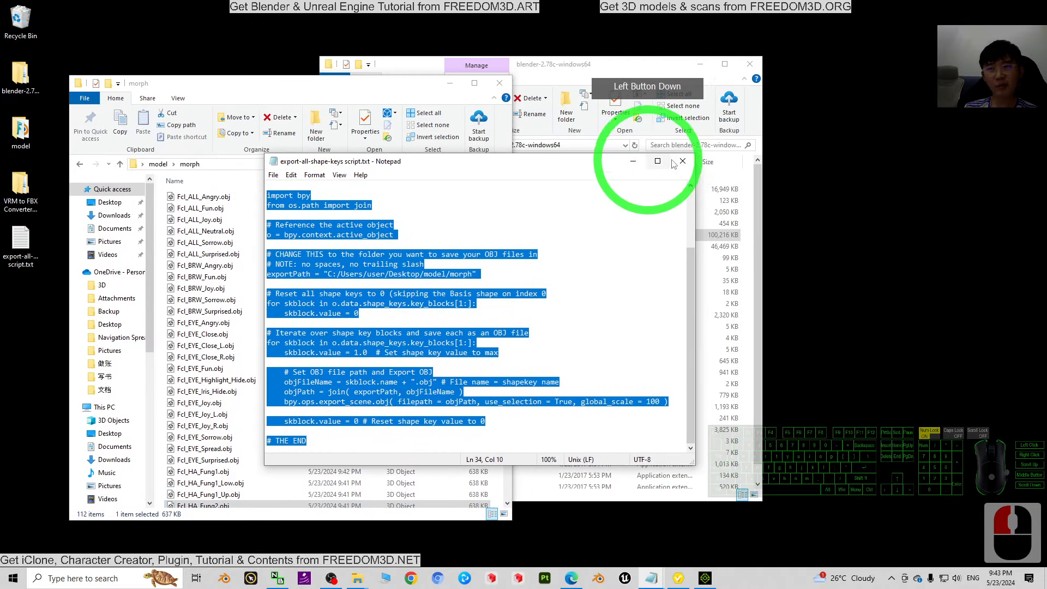
{"action": "left_click", "coordinate": [681, 161]}
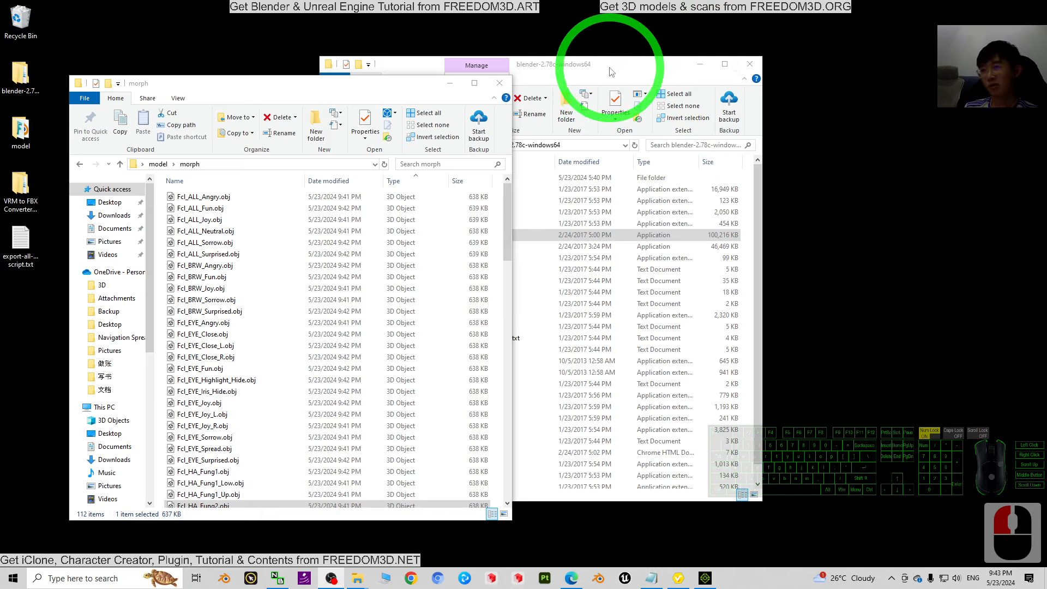
{"action": "left_click_drag", "start_coordinate": [612, 66], "coordinate": [641, 55]}
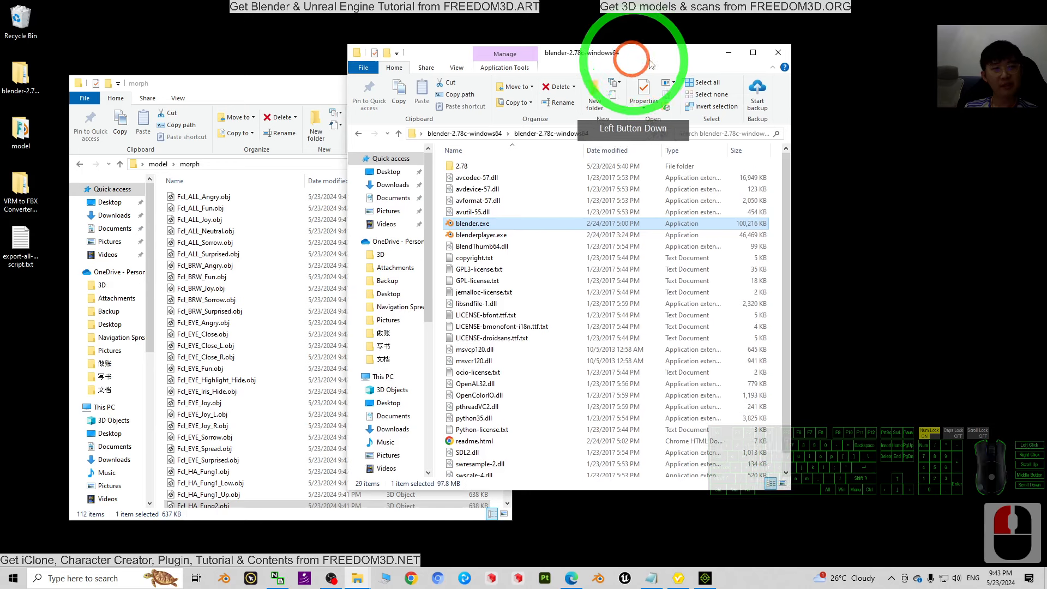
{"action": "left_click", "coordinate": [778, 53]}
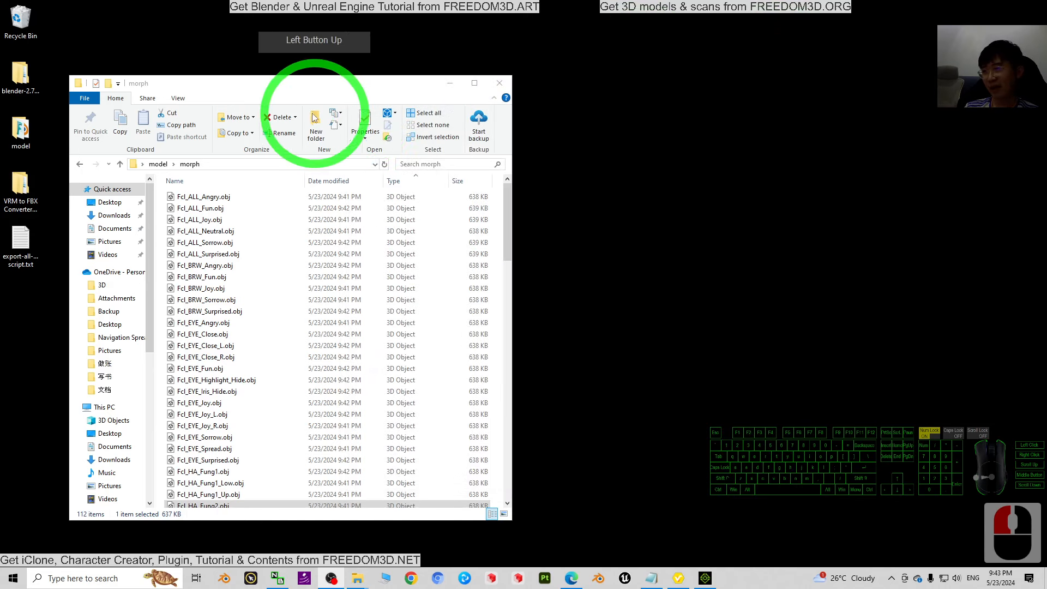
{"action": "left_click", "coordinate": [500, 83]}
{"action": "left_click", "coordinate": [364, 178]}
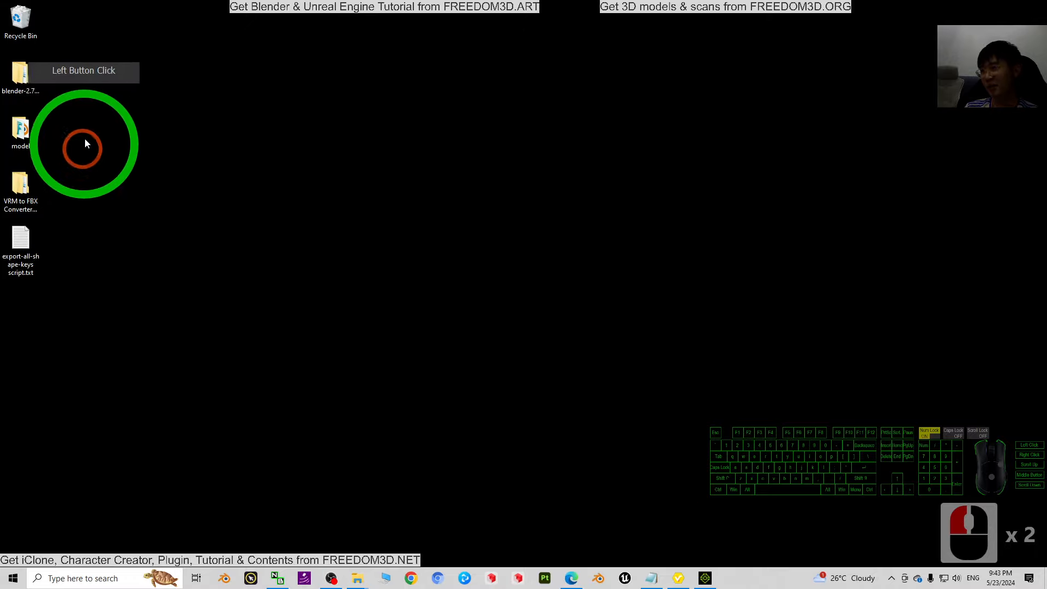
Open the model folder from the desktop and locate the morph folder and the model01.fbx file.
{"action": "left_click", "coordinate": [28, 128]}
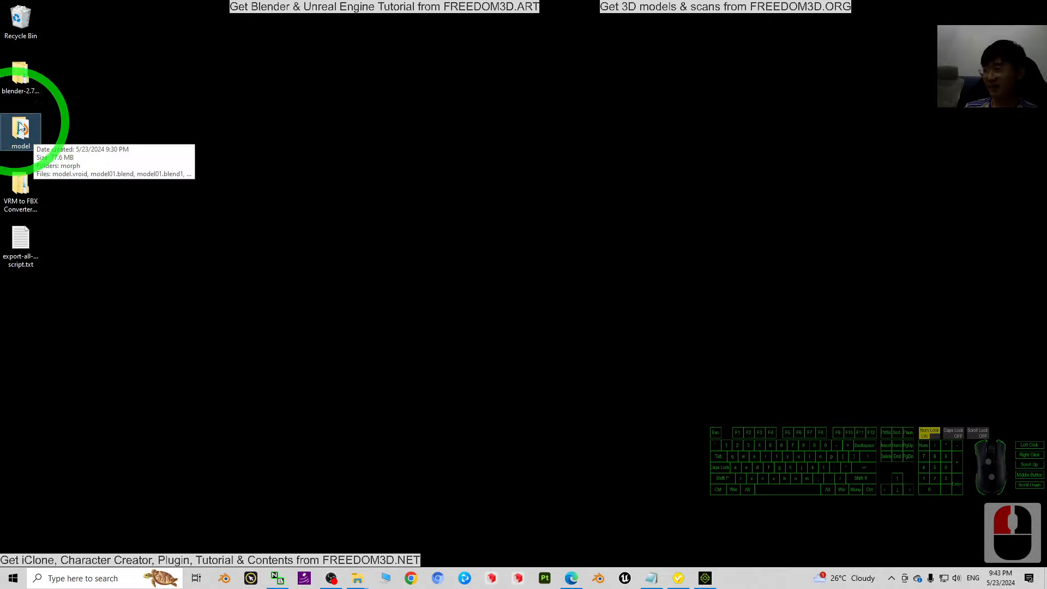
{"action": "double_click", "coordinate": [22, 135]}
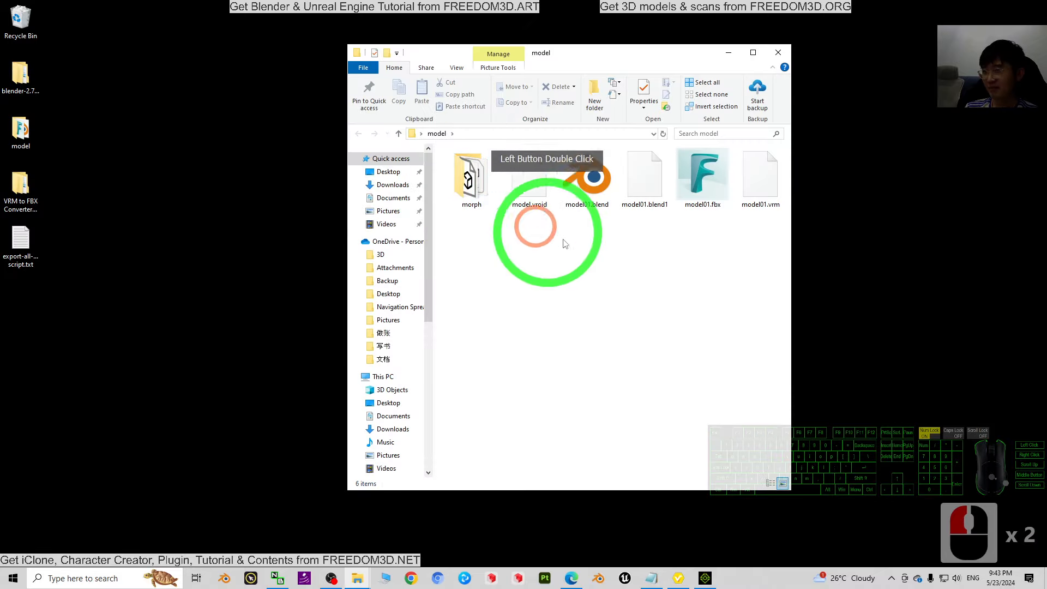
{"action": "left_click", "coordinate": [474, 197]}
{"action": "left_click", "coordinate": [708, 188]}
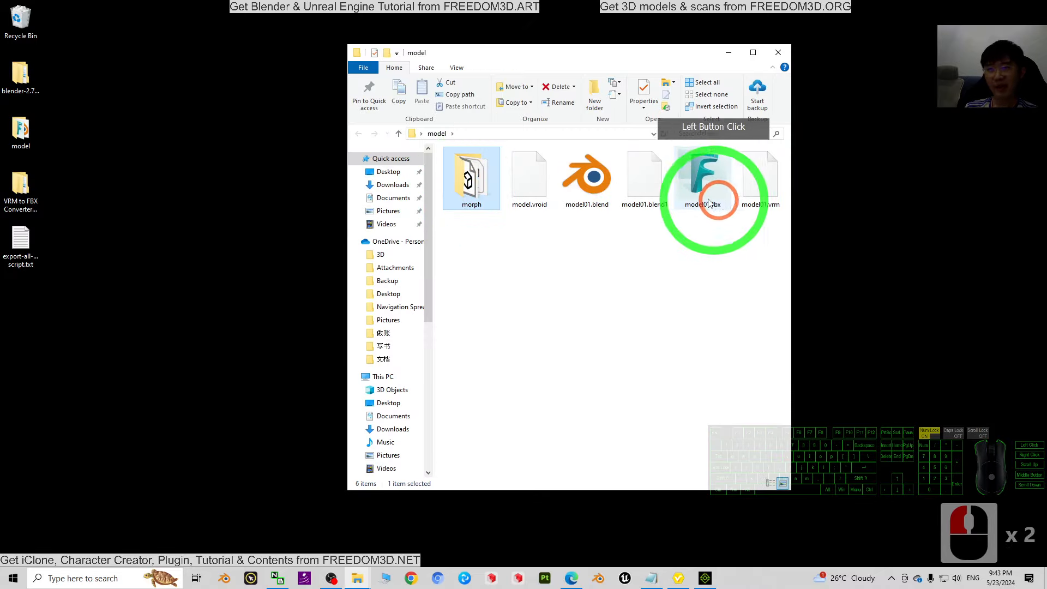
{"action": "left_click", "coordinate": [469, 186]}
{"action": "left_click", "coordinate": [706, 176]}
{"action": "left_click", "coordinate": [469, 179]}
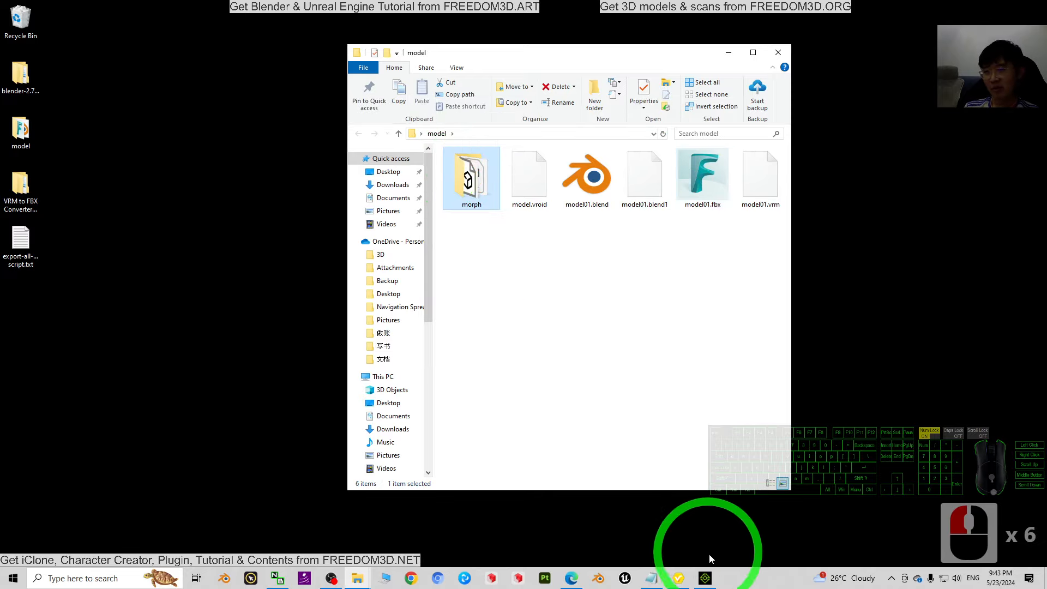
{"action": "left_click", "coordinate": [704, 577]}
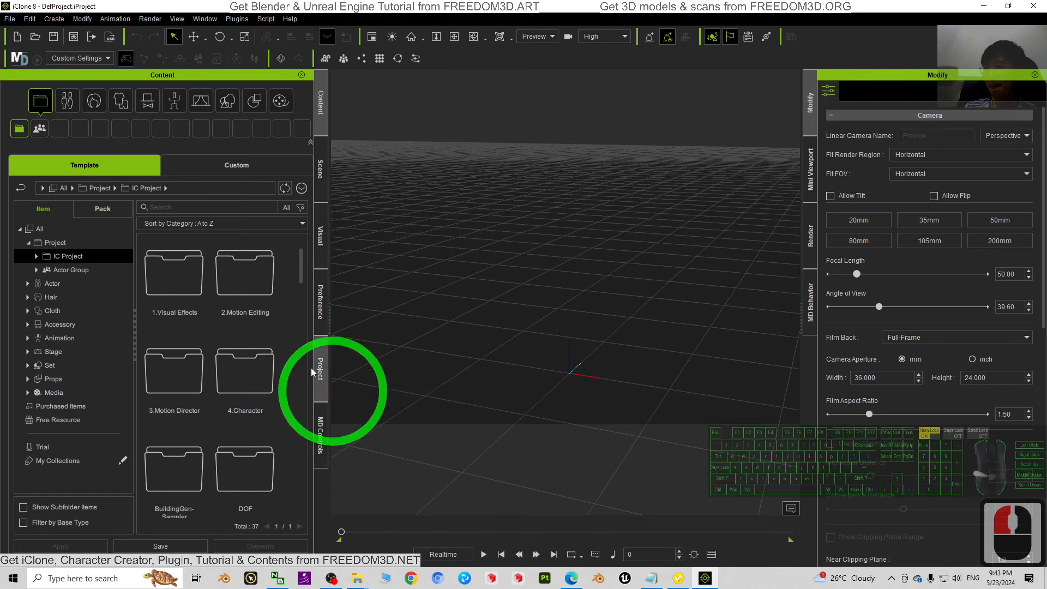
{"action": "left_click", "coordinate": [985, 6]}
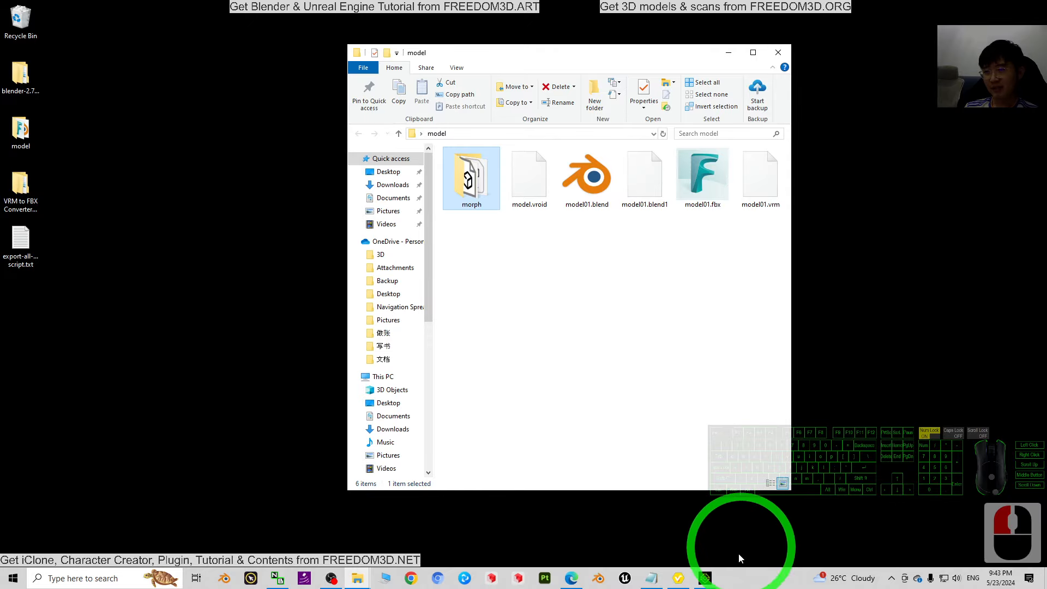
{"action": "left_click", "coordinate": [705, 577]}
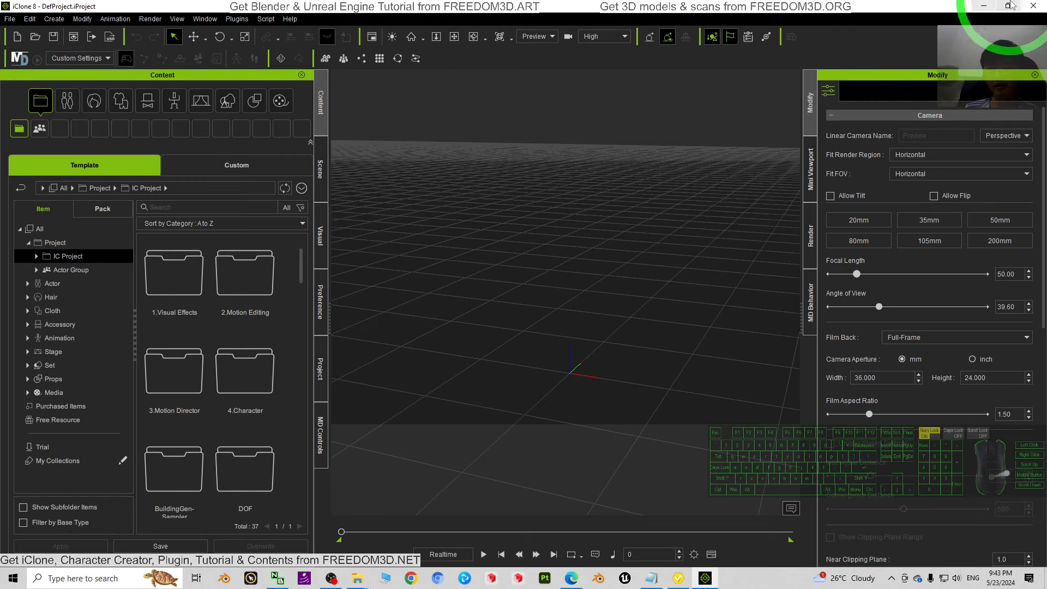
{"action": "left_click", "coordinate": [987, 7]}
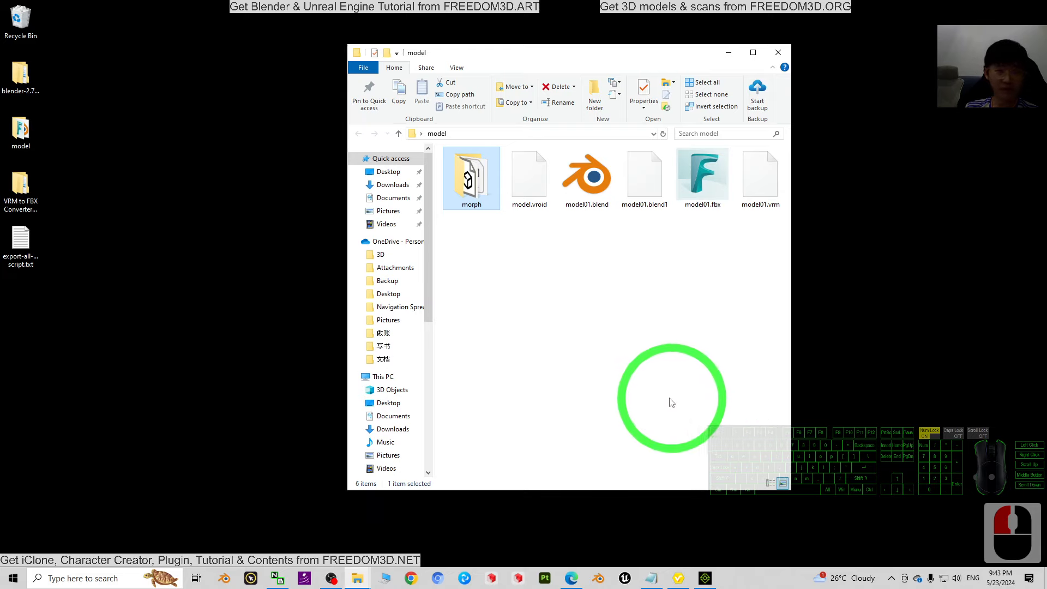
Search Windows for Character Creator v4.41 and launch it.
{"action": "left_click", "coordinate": [109, 578]}
{"action": "type", "text": "chaca"}
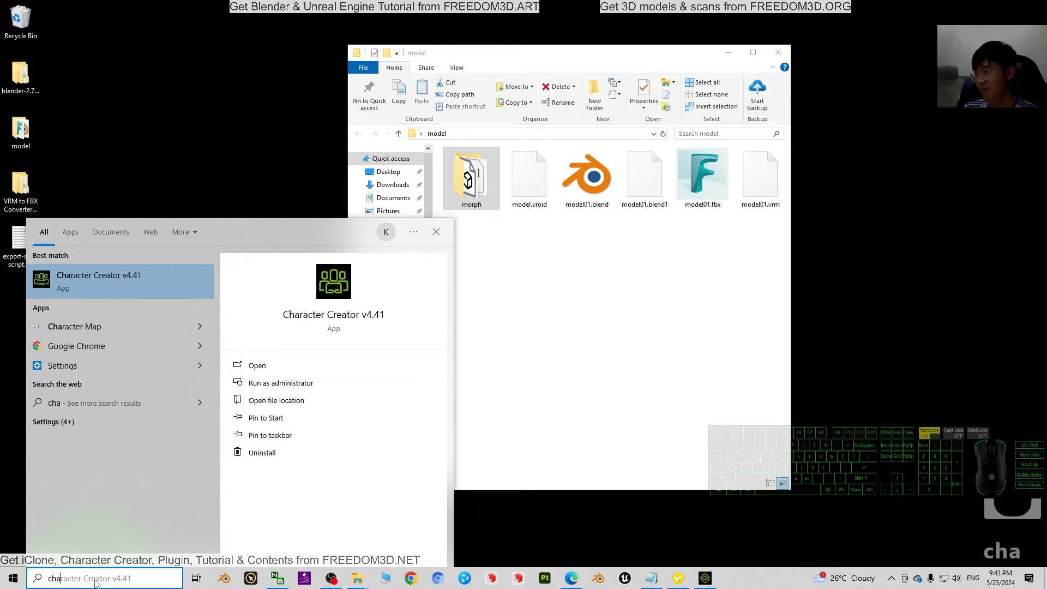
{"action": "key", "text": "BackSpace"}
{"action": "key", "text": "BackSpace"}
{"action": "type", "text": "rac"}
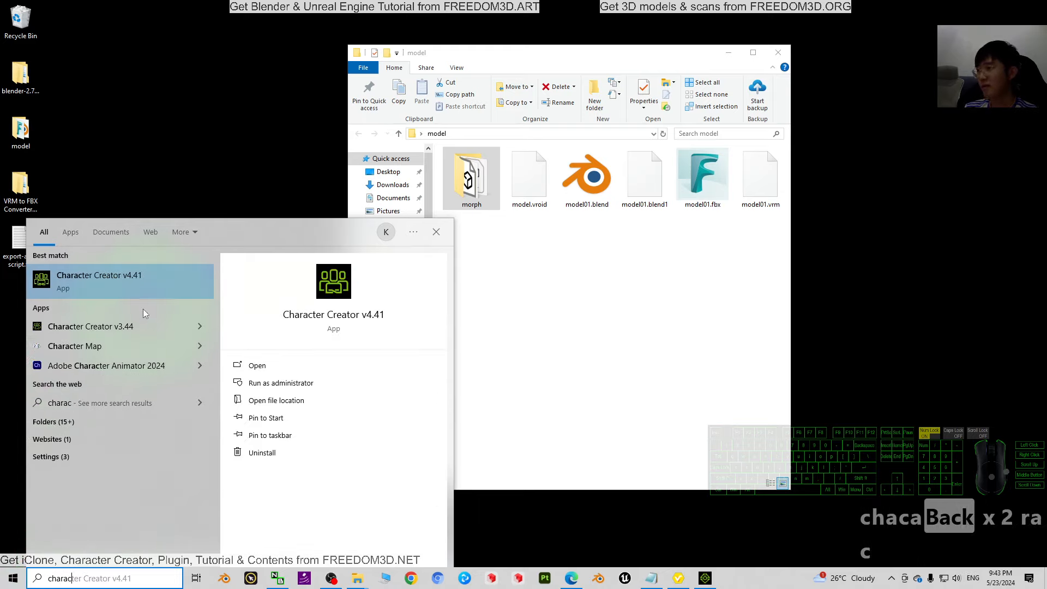
{"action": "left_click", "coordinate": [103, 286]}
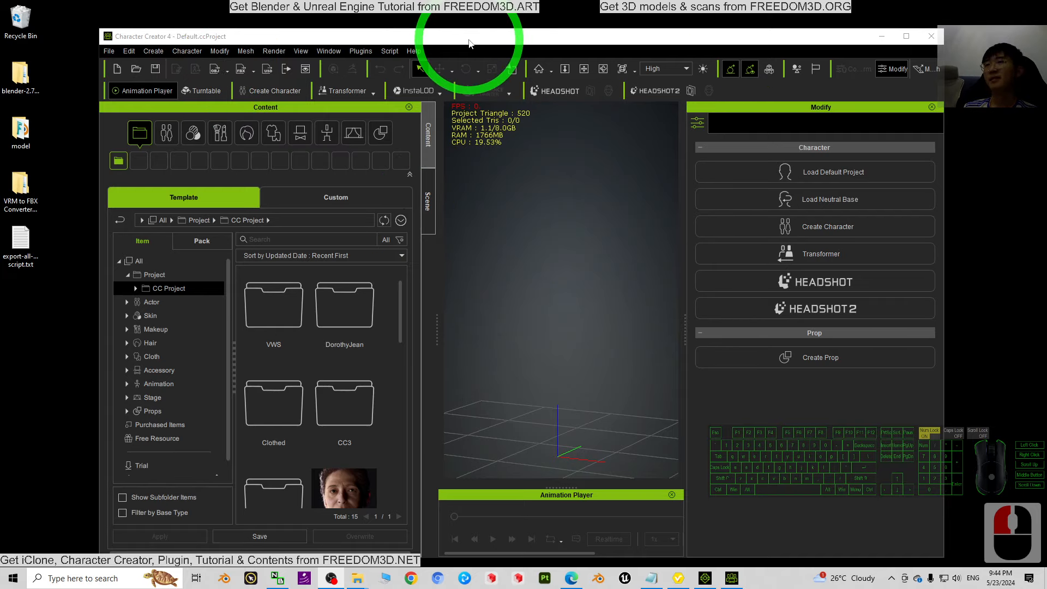
Import model01.fbx from the model folder into Character Creator 4 as a Humanoid (Non-Standard) character.
{"action": "left_click_drag", "start_coordinate": [468, 40], "coordinate": [643, 99]}
{"action": "left_click_drag", "start_coordinate": [633, 53], "coordinate": [354, 116]}
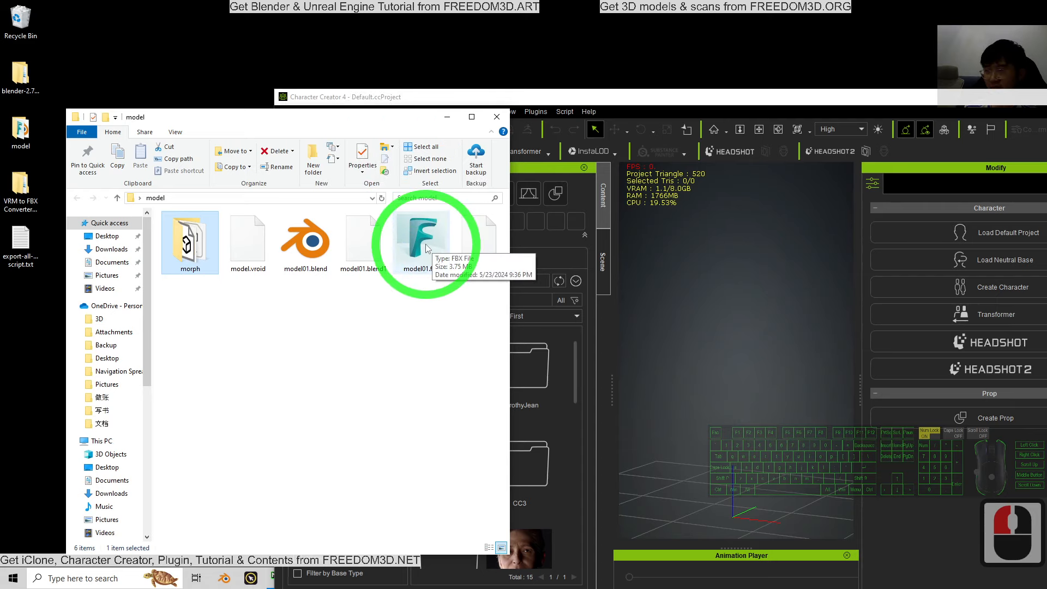
{"action": "left_click_drag", "start_coordinate": [426, 248], "coordinate": [741, 513]}
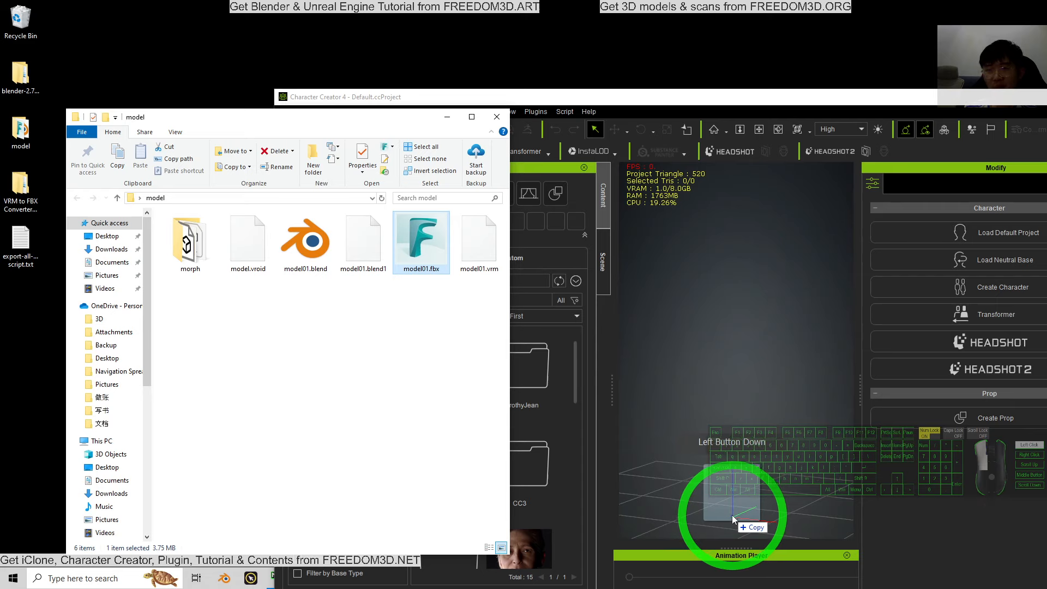
{"action": "left_click_drag", "start_coordinate": [736, 520], "coordinate": [738, 521]}
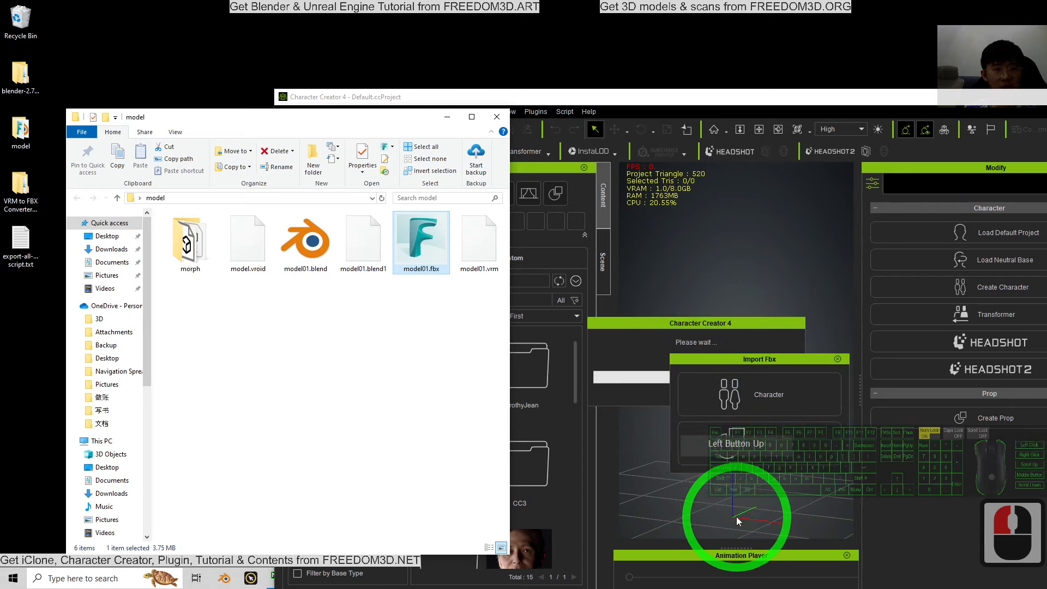
{"action": "left_click", "coordinate": [680, 113]}
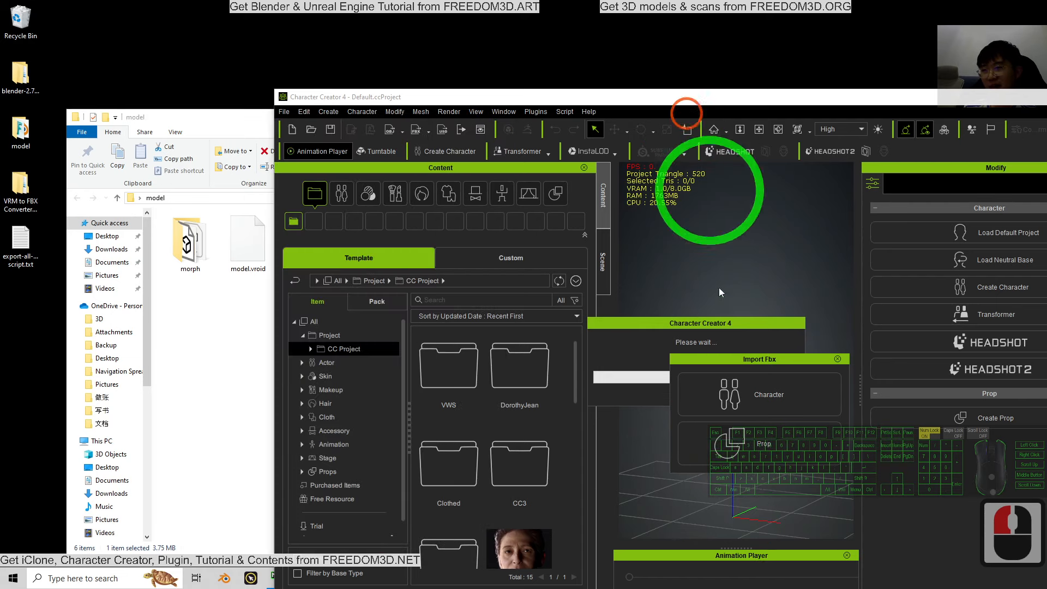
{"action": "left_click", "coordinate": [769, 401]}
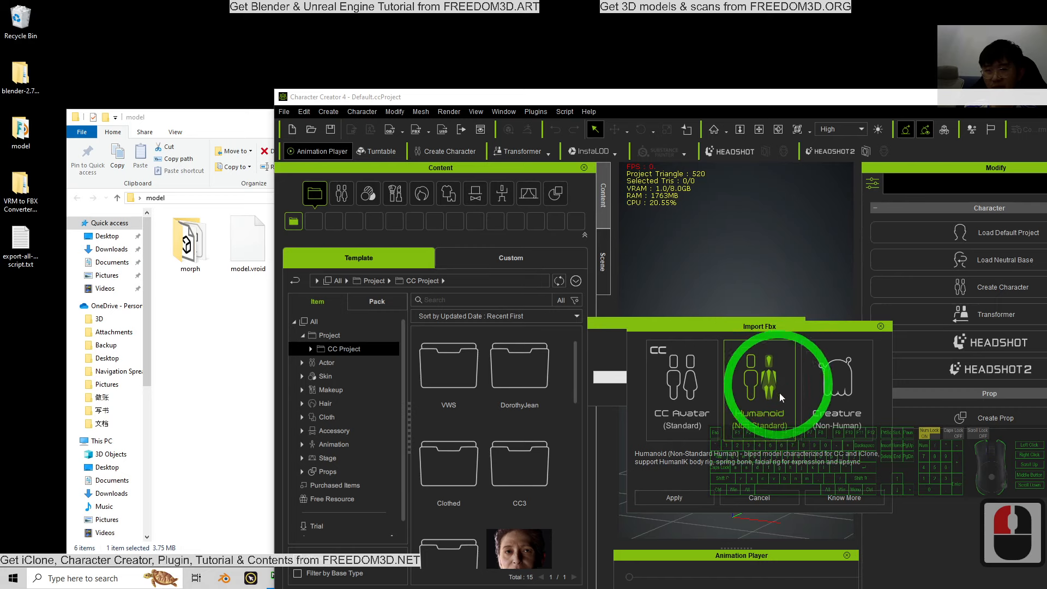
{"action": "left_click", "coordinate": [684, 494]}
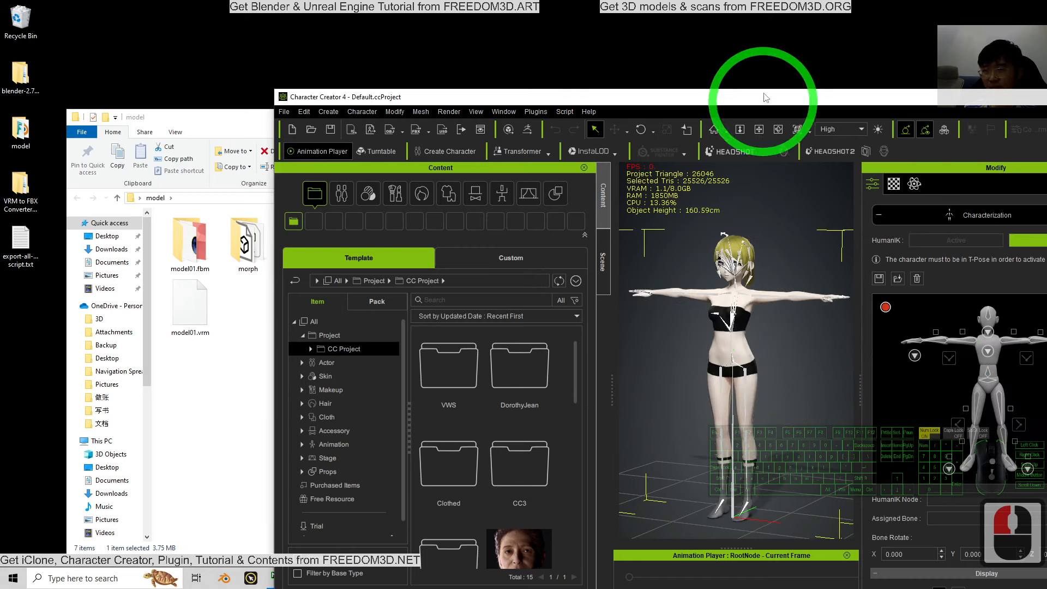
Maximize the Character Creator window and assign the avatar's Head bone to the head node of the characterization map.
{"action": "left_click_drag", "start_coordinate": [778, 97], "coordinate": [649, 1]}
{"action": "scroll", "coordinate": [689, 234], "scroll_direction": "up", "scroll_amount": 20}
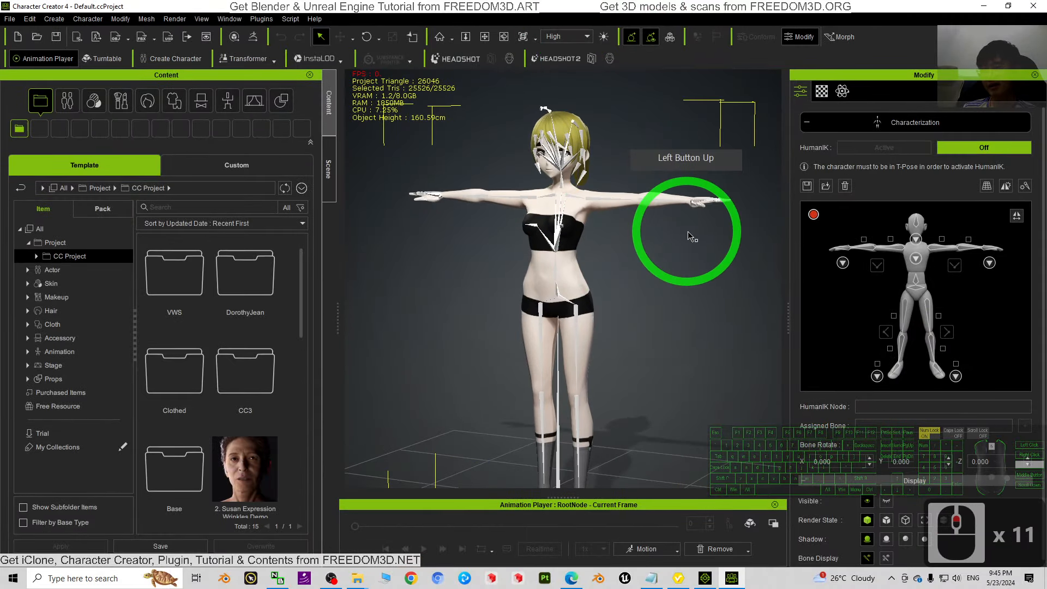
{"action": "left_click_drag", "start_coordinate": [670, 185], "coordinate": [546, 292]}
{"action": "double_click", "coordinate": [916, 226]}
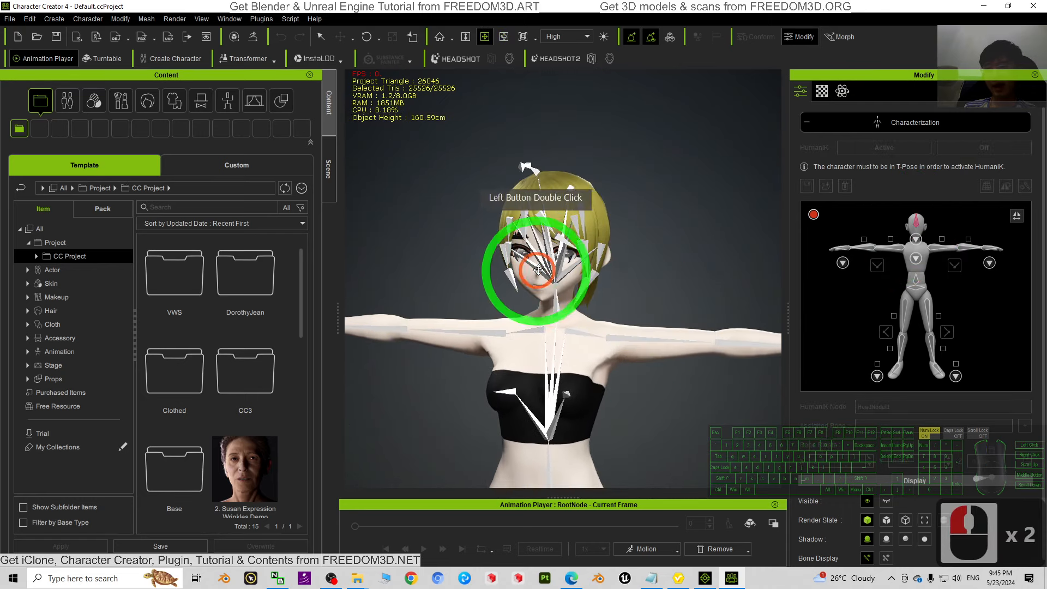
{"action": "scroll", "coordinate": [676, 319], "scroll_direction": "down", "scroll_amount": 4}
{"action": "left_click_drag", "start_coordinate": [622, 352], "coordinate": [565, 316]}
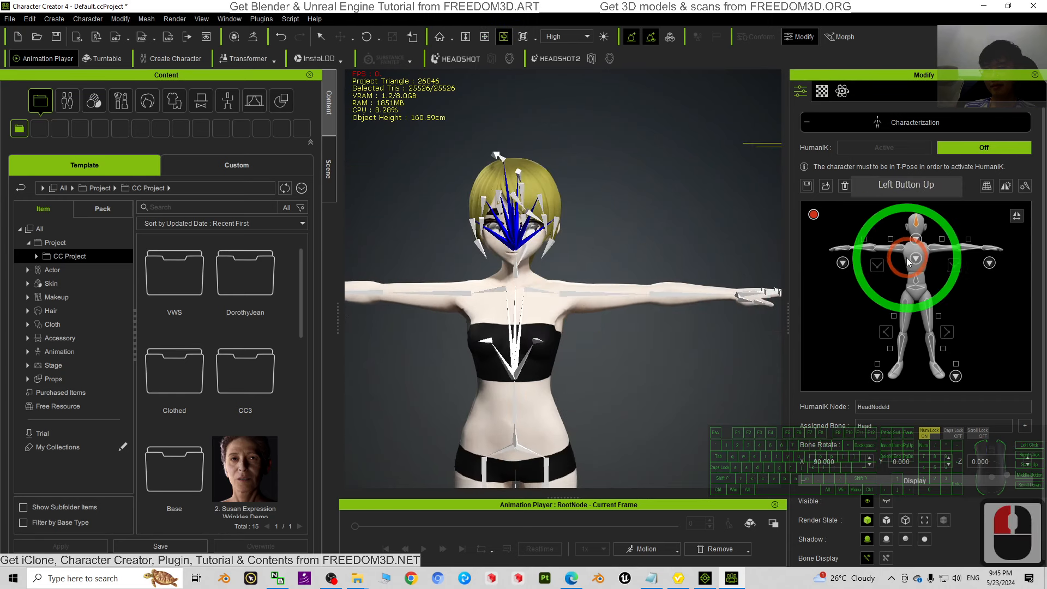
Assign Left_arm, Left_elbow and Left_wrist to the left shoulder, elbow and wrist nodes of the characterization map.
{"action": "double_click", "coordinate": [937, 248]}
{"action": "double_click", "coordinate": [971, 250]}
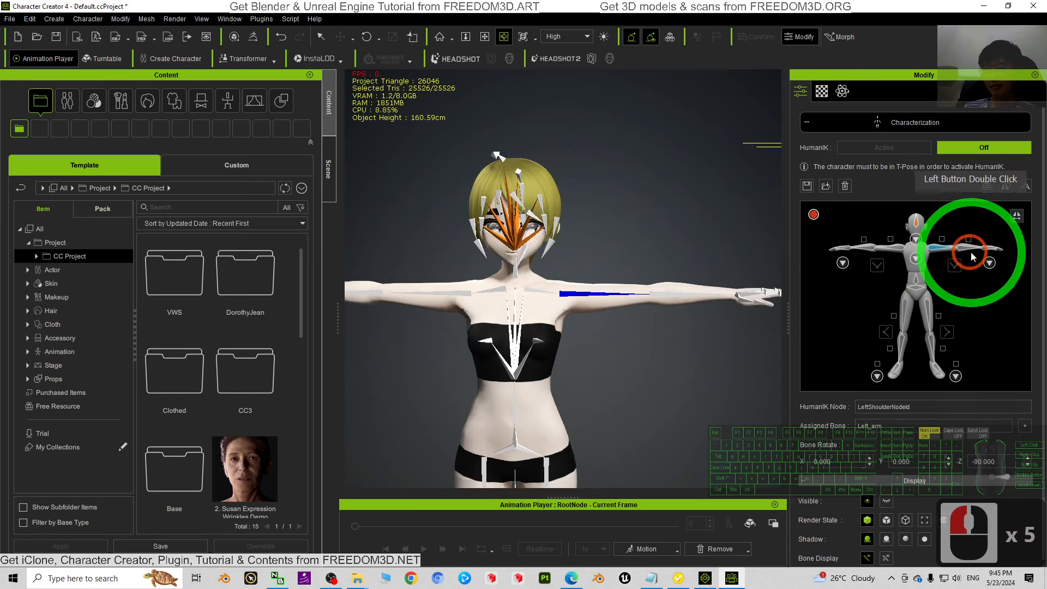
{"action": "double_click", "coordinate": [656, 294]}
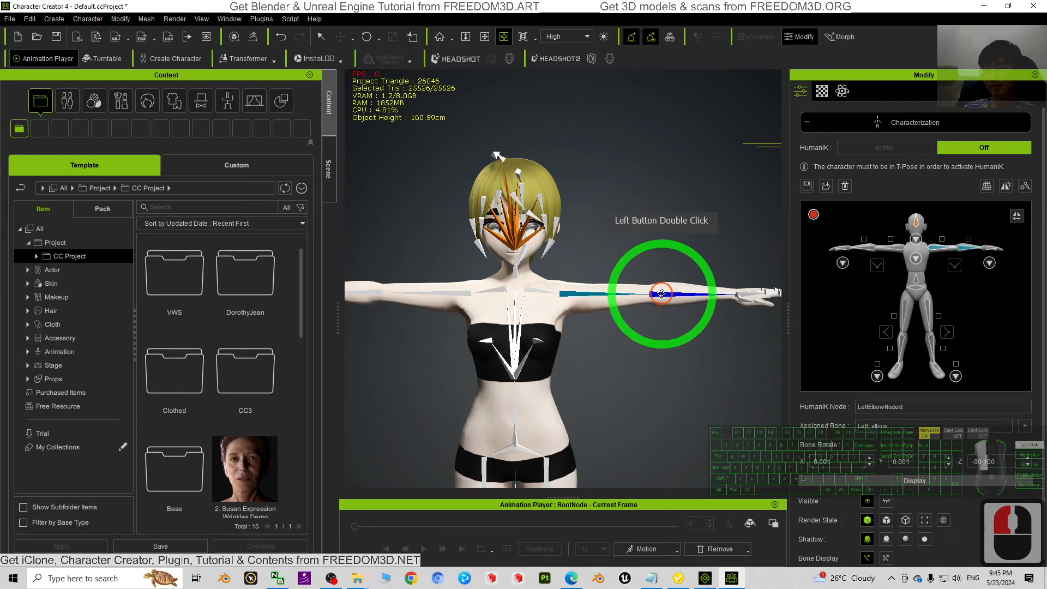
{"action": "double_click", "coordinate": [997, 250]}
{"action": "double_click", "coordinate": [745, 297]}
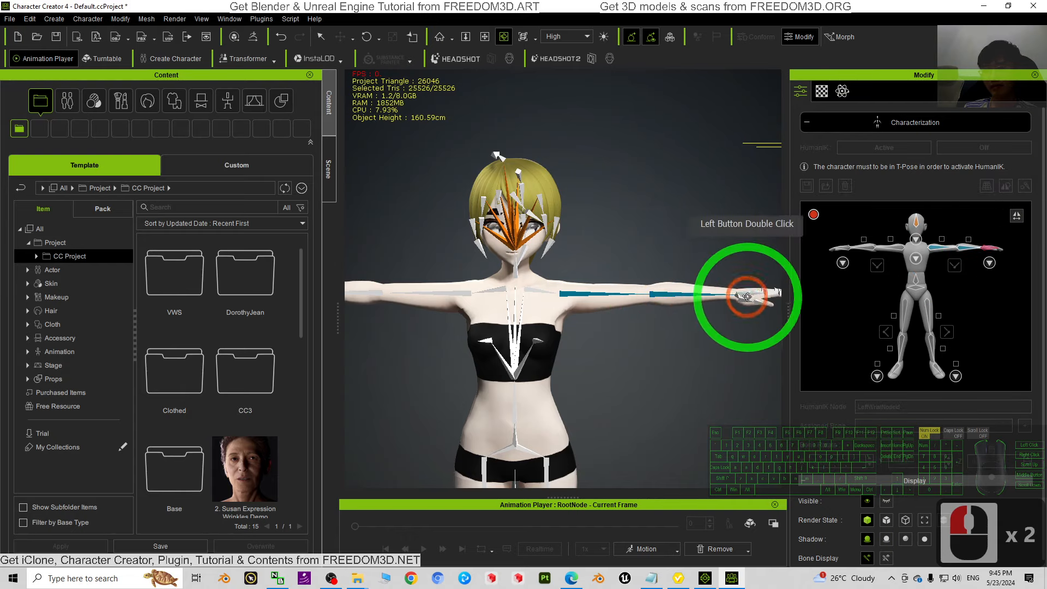
Examine the avatar's left hand bones and the left finger nodes of the characterization map, ending back on the full body.
{"action": "left_click_drag", "start_coordinate": [745, 297], "coordinate": [563, 353]}
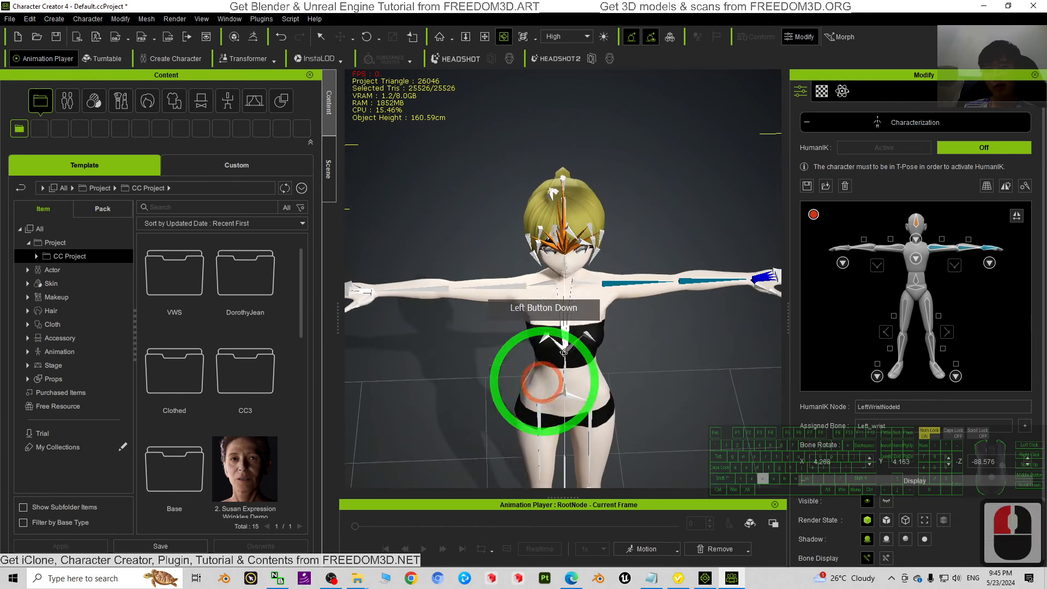
{"action": "key", "text": "x"}
{"action": "mouse_move", "coordinate": [567, 314]}
{"action": "left_mouse_down"}
{"action": "mouse_move", "coordinate": [656, 345]}
{"action": "mouse_move", "coordinate": [561, 325]}
{"action": "left_mouse_up"}
{"action": "key", "text": "c"}
{"action": "key", "text": "x"}
{"action": "left_click_drag", "start_coordinate": [730, 289], "coordinate": [493, 312]}
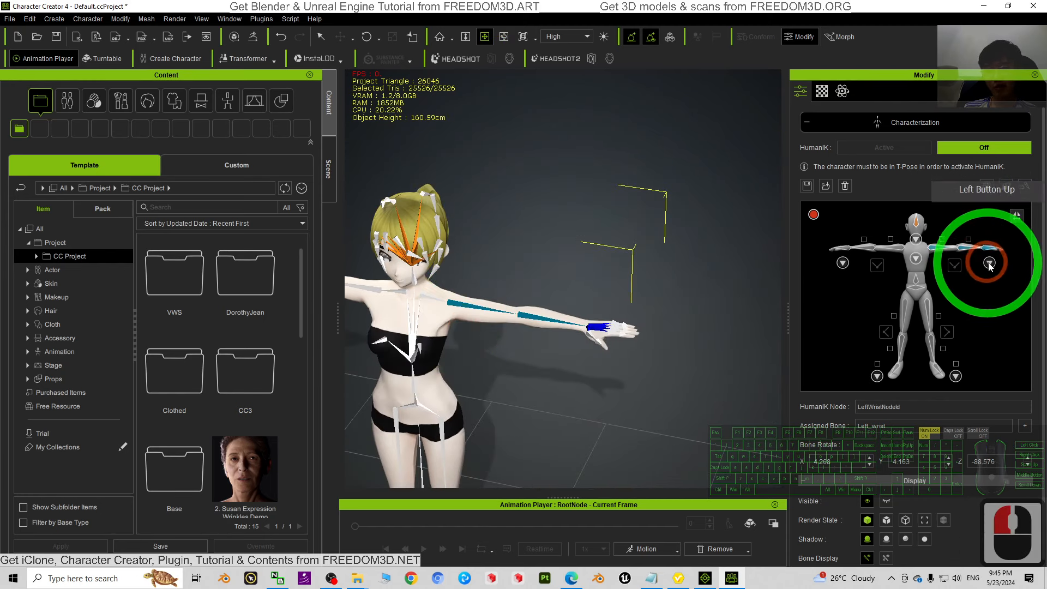
{"action": "double_click", "coordinate": [989, 264]}
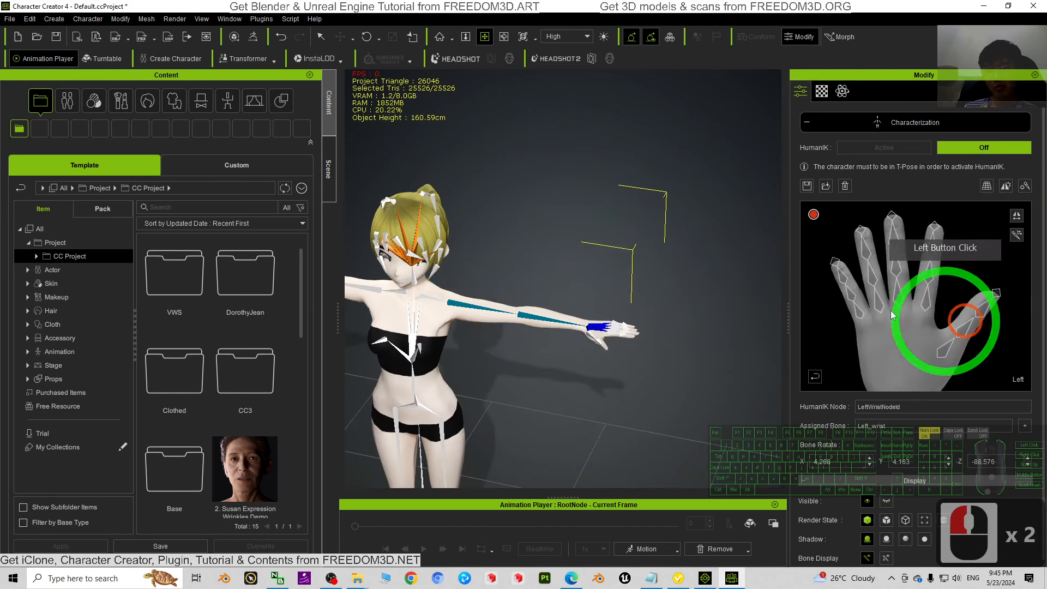
{"action": "left_click", "coordinate": [815, 376]}
{"action": "key", "text": "x"}
{"action": "left_click_drag", "start_coordinate": [499, 346], "coordinate": [729, 243]}
{"action": "key", "text": "c"}
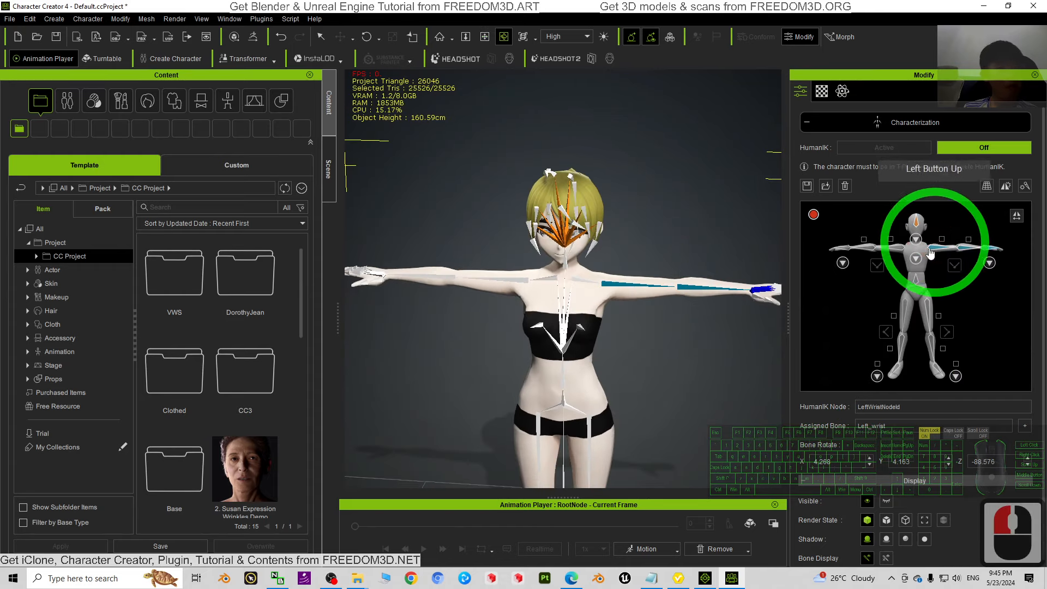
Assign the character's right upper arm and forearm bones to the right shoulder and right elbow HumanIK nodes.
{"action": "key", "text": "c"}
{"action": "left_click_drag", "start_coordinate": [489, 338], "coordinate": [902, 252]}
{"action": "double_click", "coordinate": [519, 296]}
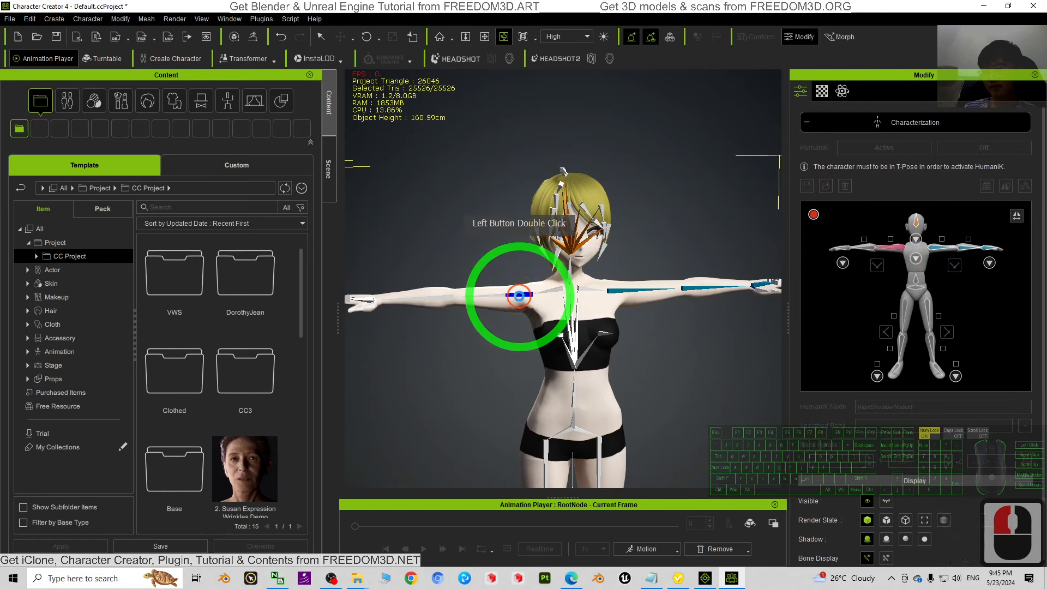
{"action": "left_click", "coordinate": [887, 254]}
{"action": "left_click", "coordinate": [871, 254]}
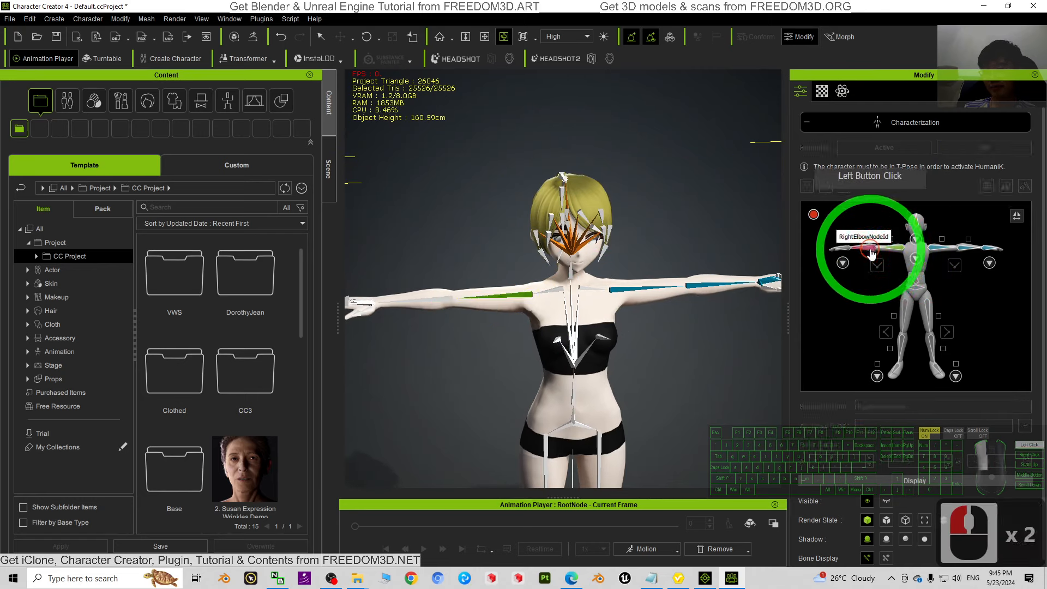
{"action": "double_click", "coordinate": [444, 300]}
Assign the Right_wrist bone to the right wrist HumanIK node.
{"action": "left_click_drag", "start_coordinate": [616, 349], "coordinate": [633, 393]}
{"action": "key", "text": "c"}
{"action": "key", "text": "c"}
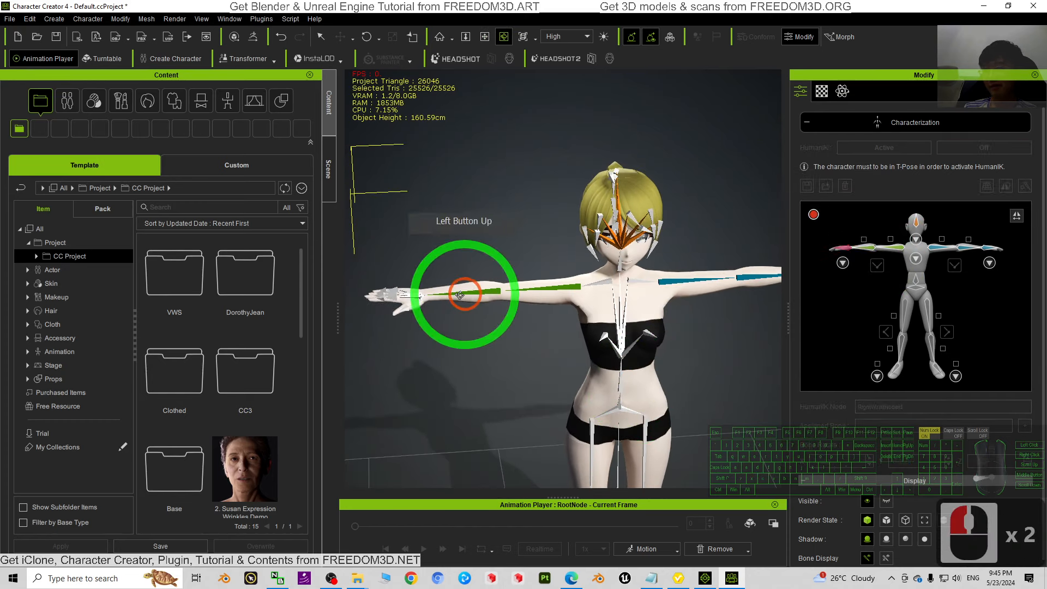
{"action": "double_click", "coordinate": [413, 297]}
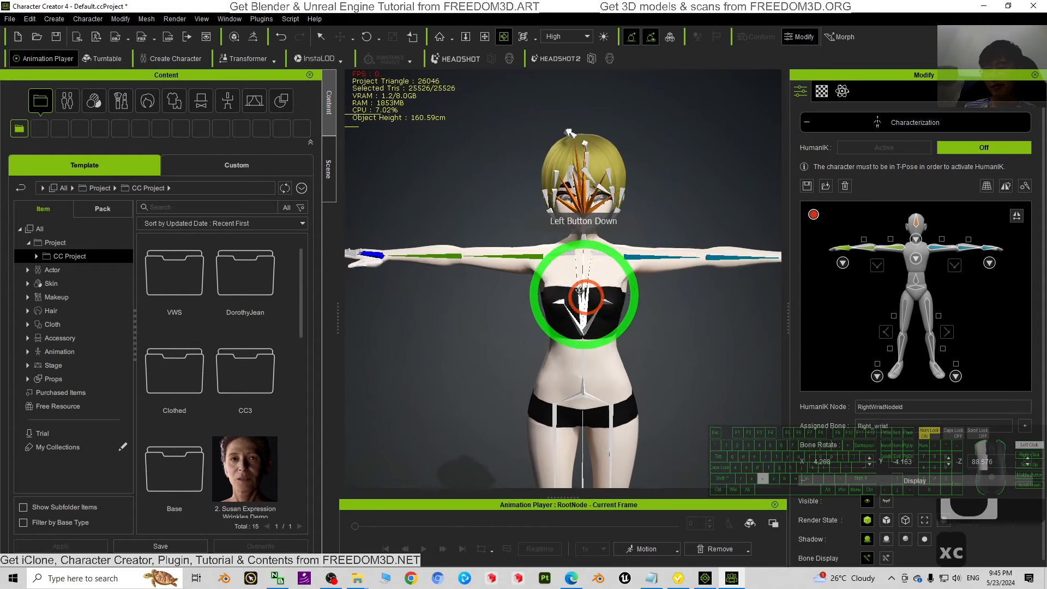
Assign the pelvis bone to the hips HumanIK node and the lowest spine bone to the waist node.
{"action": "left_click", "coordinate": [905, 287]}
{"action": "double_click", "coordinate": [678, 385]}
{"action": "double_click", "coordinate": [577, 379]}
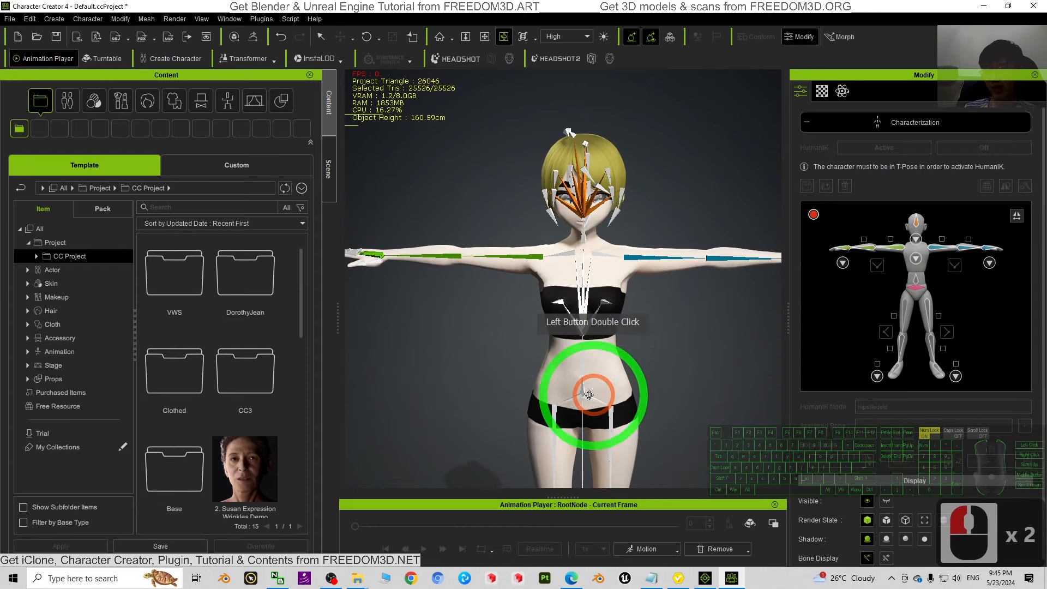
{"action": "double_click", "coordinate": [903, 302]}
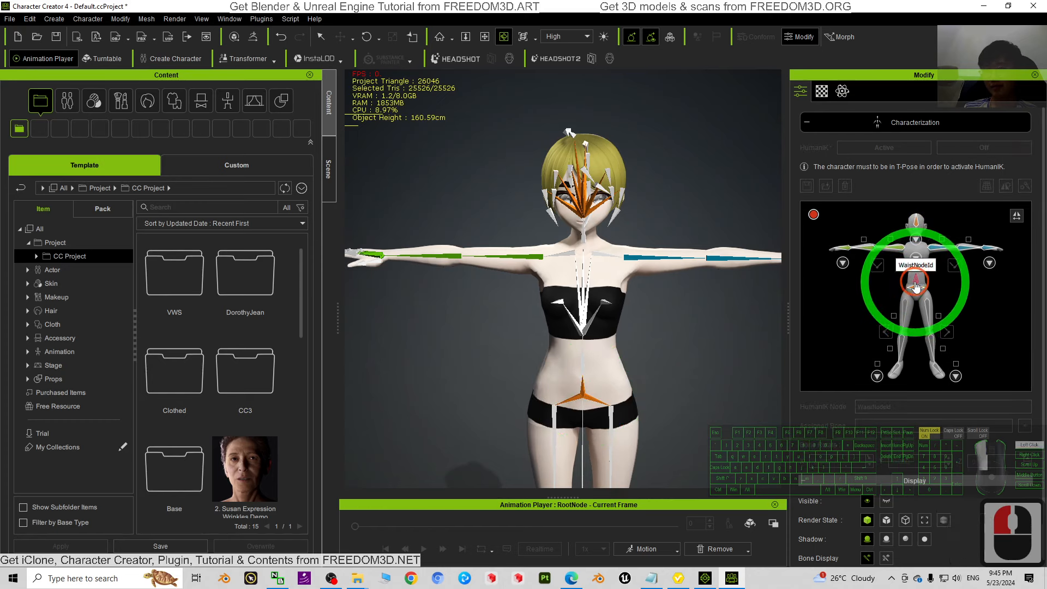
{"action": "double_click", "coordinate": [587, 367]}
Assign the right and left thigh bones to the matching hip nodes of the HumanIK rig.
{"action": "key", "text": "x"}
{"action": "left_click_drag", "start_coordinate": [718, 428], "coordinate": [687, 236]}
{"action": "double_click", "coordinate": [908, 310]}
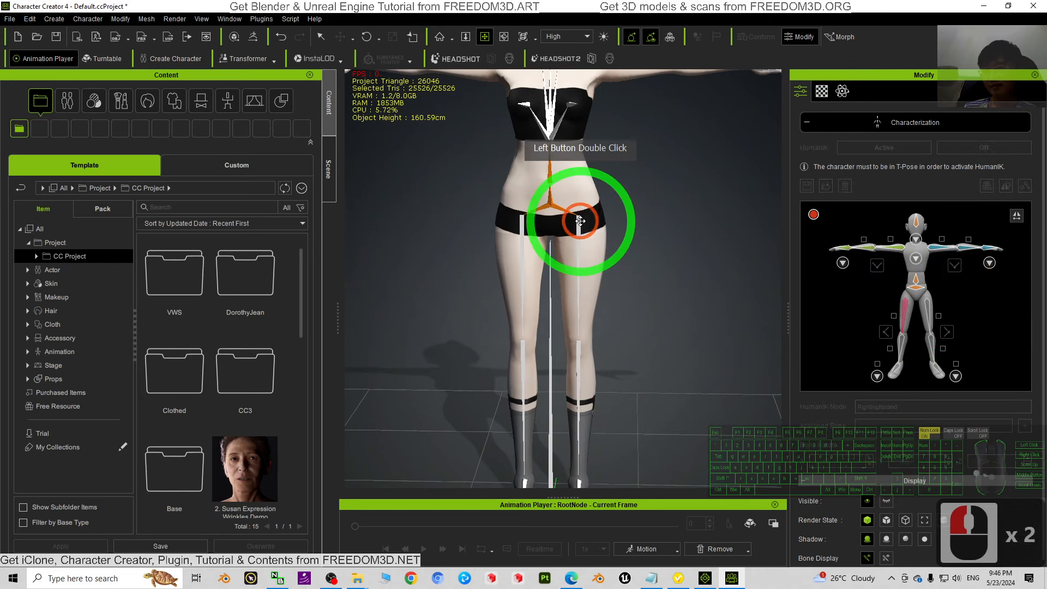
{"action": "double_click", "coordinate": [927, 303]}
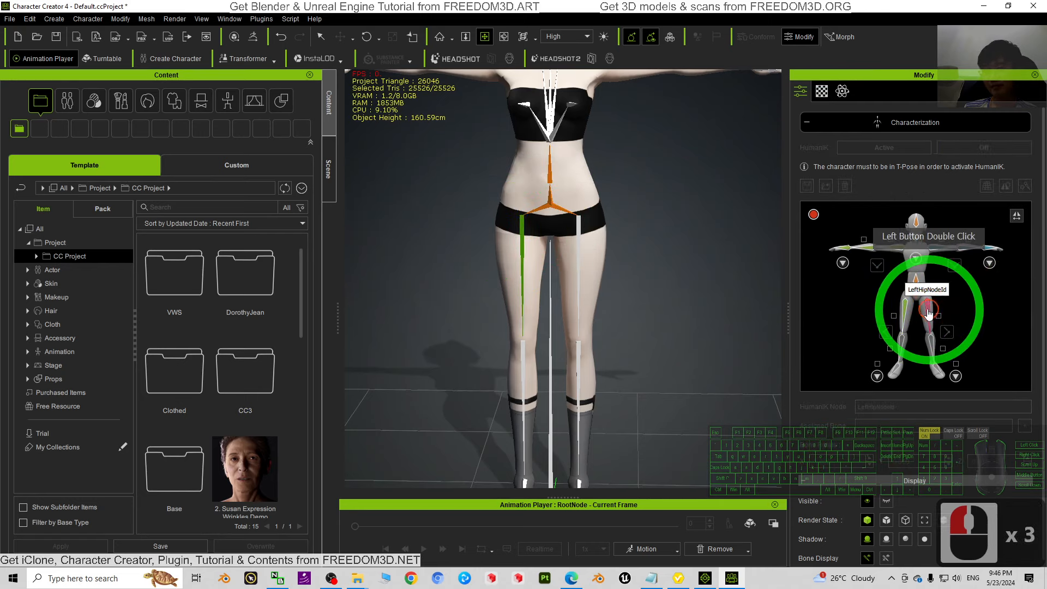
{"action": "double_click", "coordinate": [578, 249]}
Assign the right and left lower leg bones to the matching knee nodes of the HumanIK rig.
{"action": "double_click", "coordinate": [902, 341]}
{"action": "double_click", "coordinate": [902, 341]}
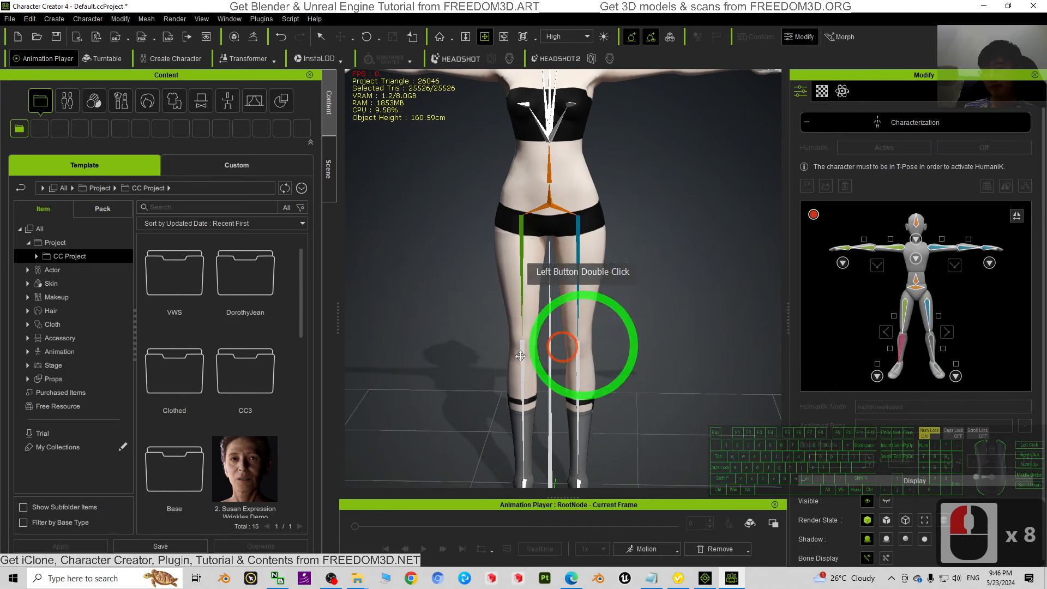
{"action": "double_click", "coordinate": [522, 356]}
{"action": "double_click", "coordinate": [931, 339]}
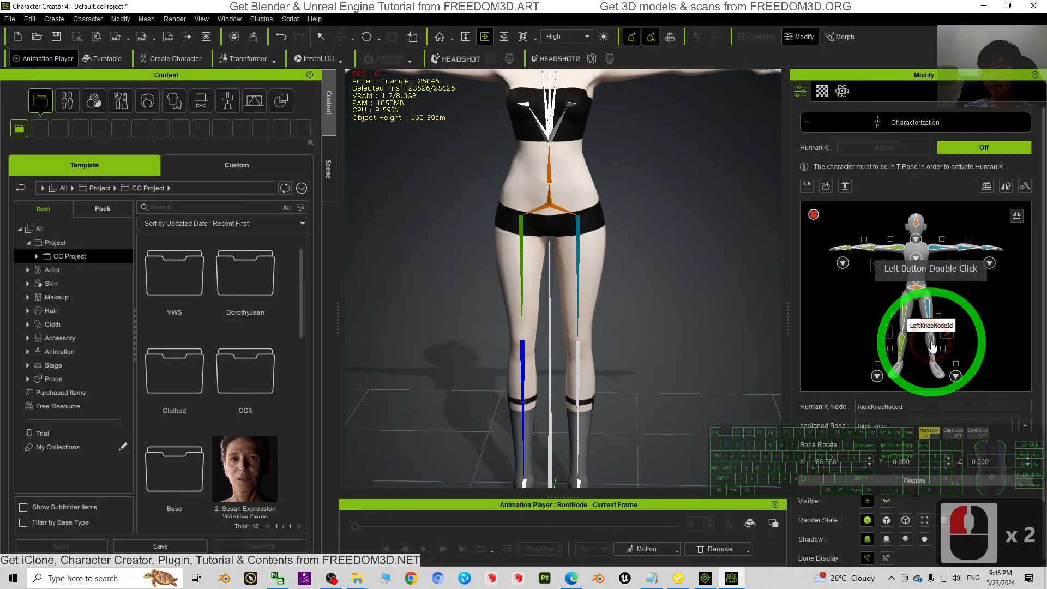
{"action": "double_click", "coordinate": [581, 370]}
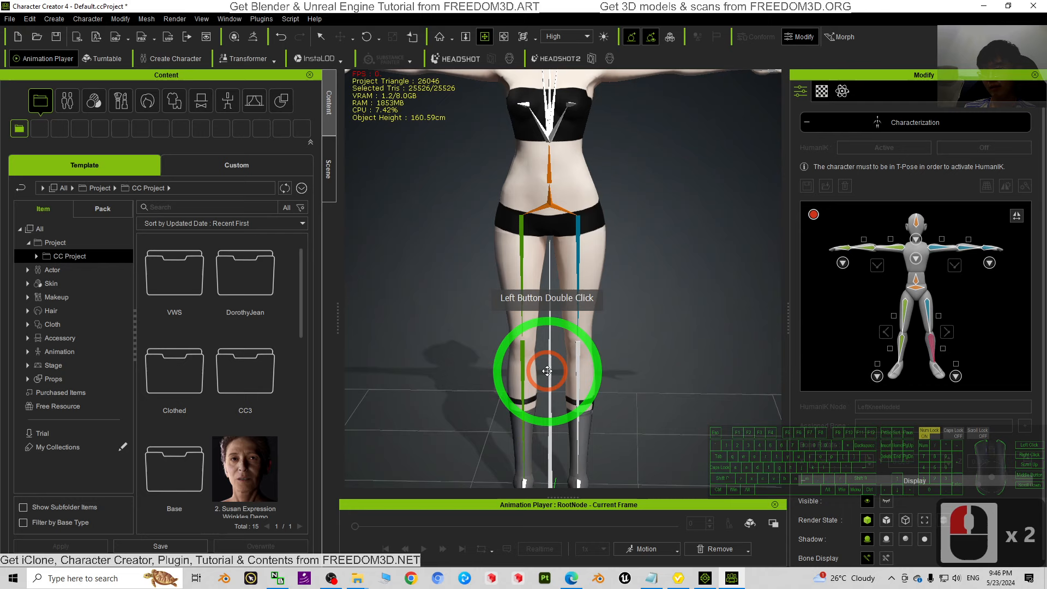
{"action": "double_click", "coordinate": [577, 367]}
Assign the Right_ankle and Left_ankle bones to the matching ankle nodes of the HumanIK rig.
{"action": "left_click", "coordinate": [894, 369]}
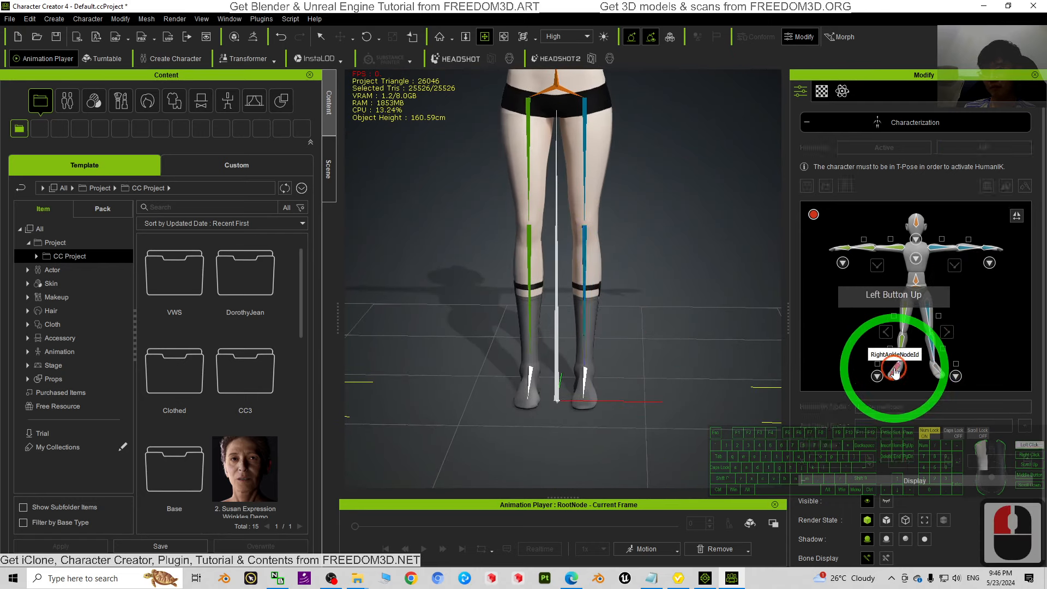
{"action": "double_click", "coordinate": [531, 369]}
{"action": "double_click", "coordinate": [527, 369]}
{"action": "double_click", "coordinate": [936, 366]}
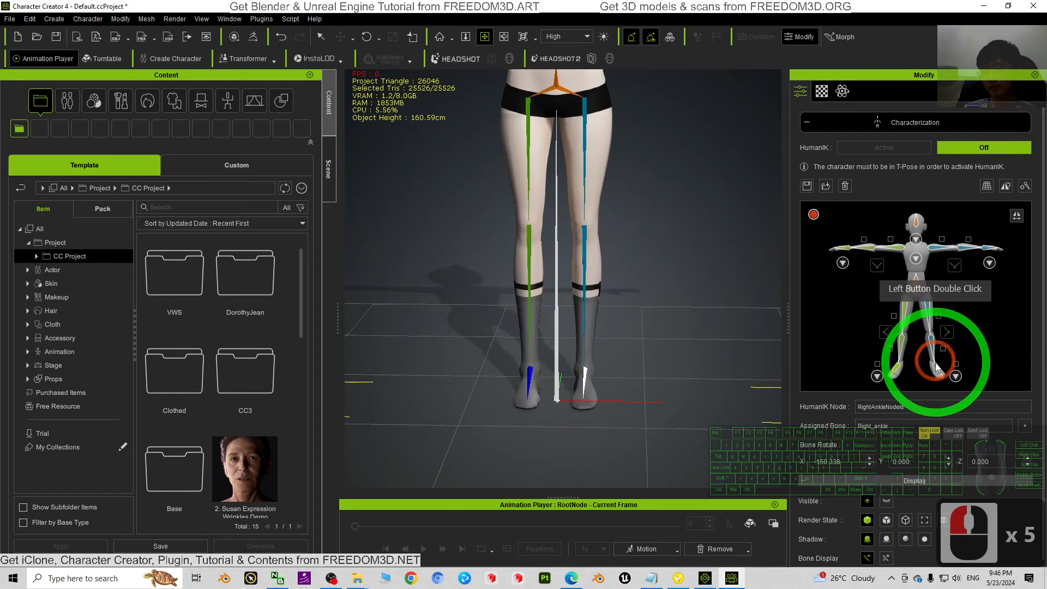
{"action": "double_click", "coordinate": [583, 374]}
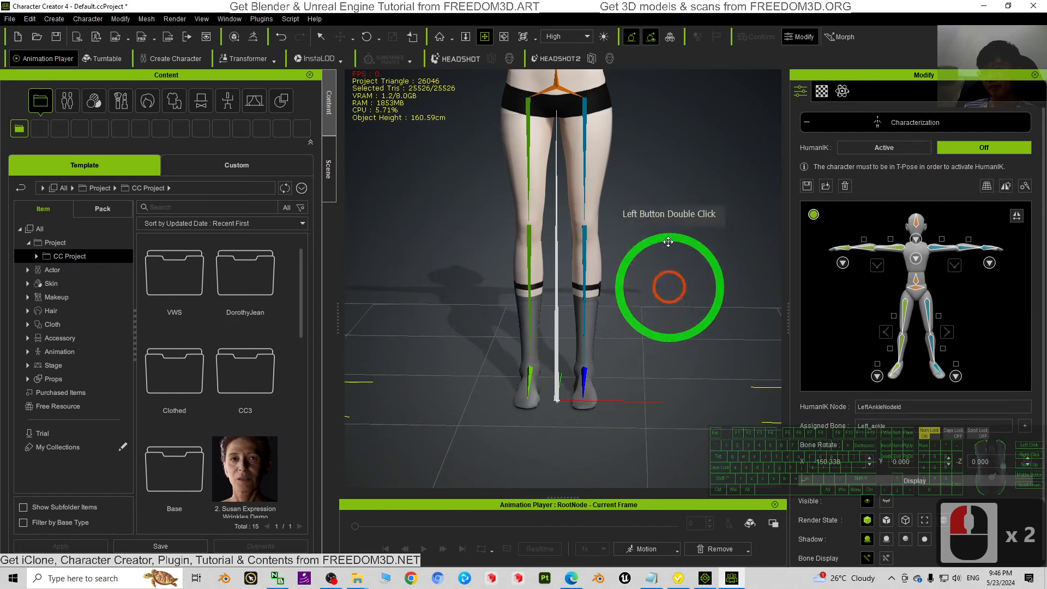
Activate HumanIK for the fully mapped character and leave the characterization settings.
{"action": "key", "text": "x"}
{"action": "left_click_drag", "start_coordinate": [654, 163], "coordinate": [635, 311]}
{"action": "left_click", "coordinate": [921, 147]}
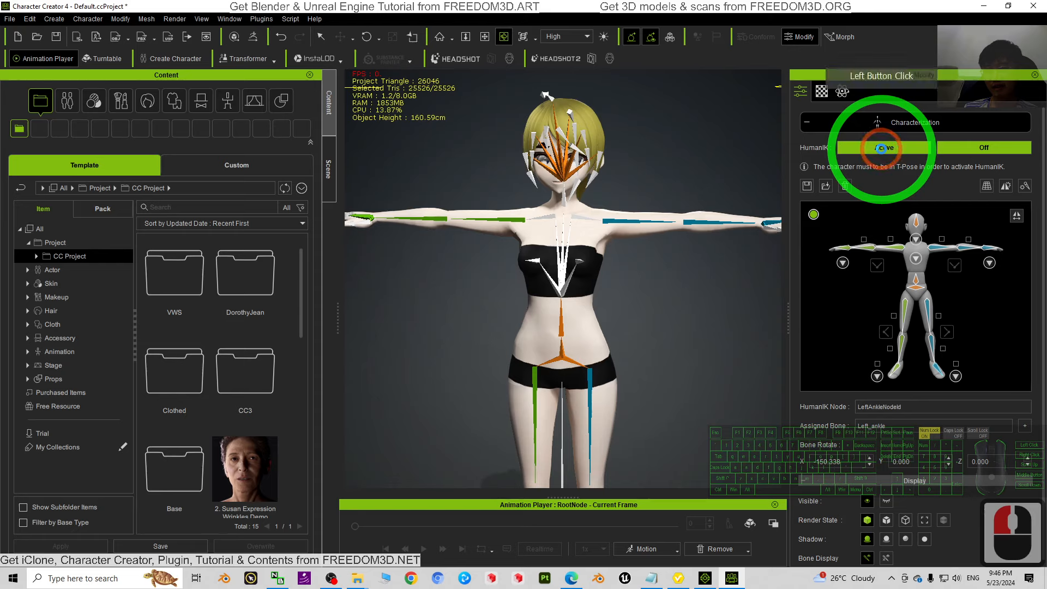
{"action": "left_click", "coordinate": [904, 123]}
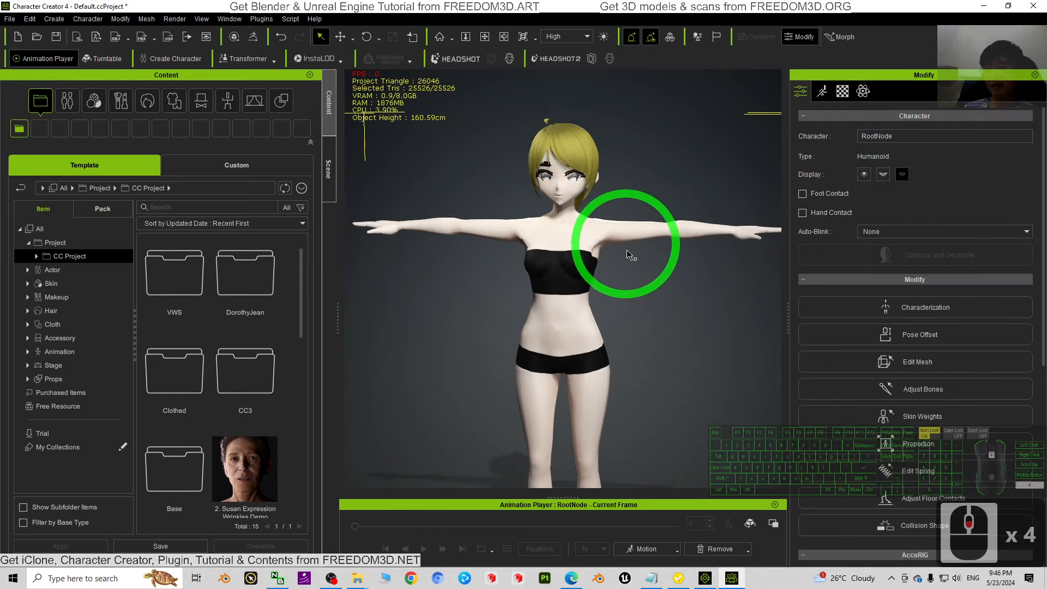
Open the character's material settings and select the N00_000_00_EyeIris_00_EYE__Instance_ material.
{"action": "left_click_drag", "start_coordinate": [653, 288], "coordinate": [545, 283]}
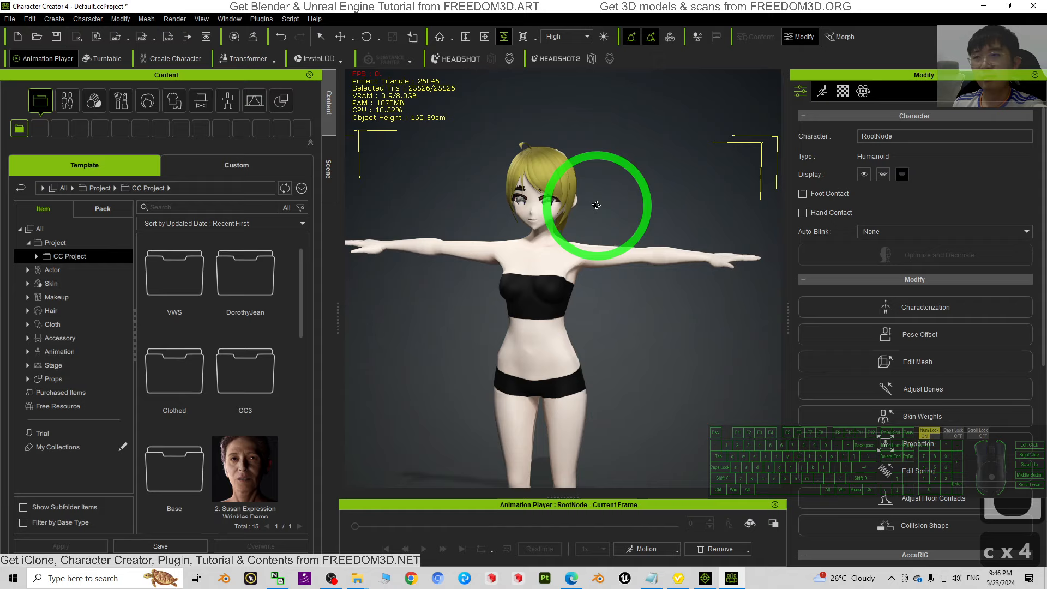
{"action": "scroll", "coordinate": [542, 183], "scroll_direction": "up", "scroll_amount": 10}
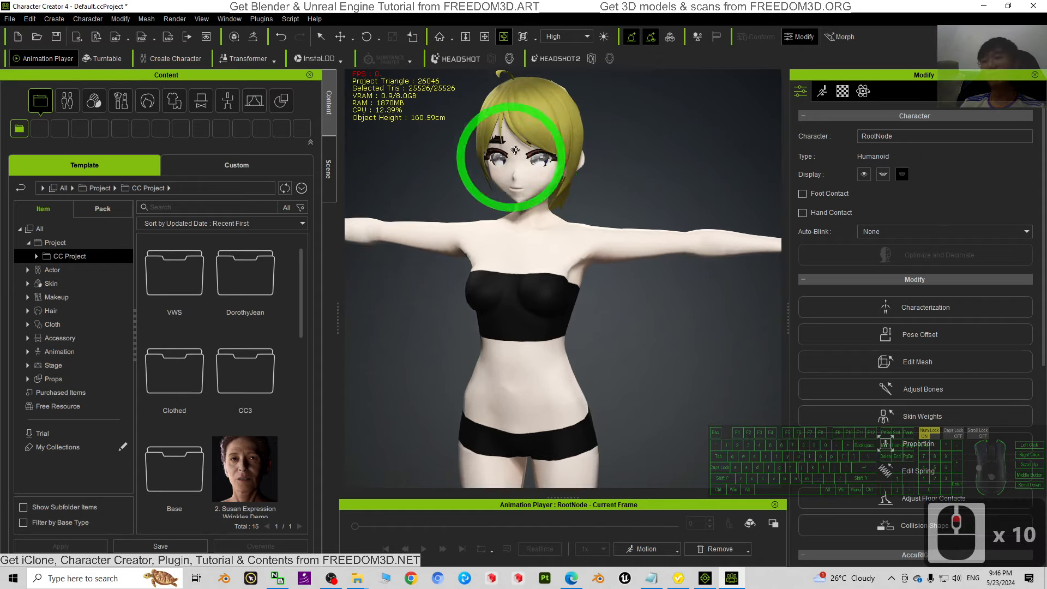
{"action": "left_click_drag", "start_coordinate": [604, 249], "coordinate": [647, 313]}
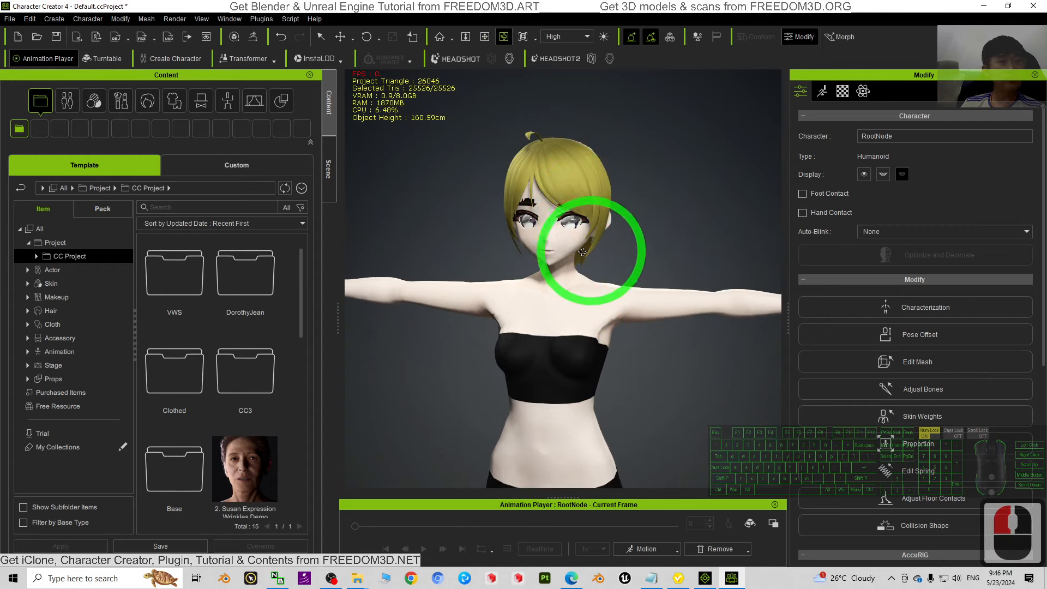
{"action": "left_click", "coordinate": [841, 92]}
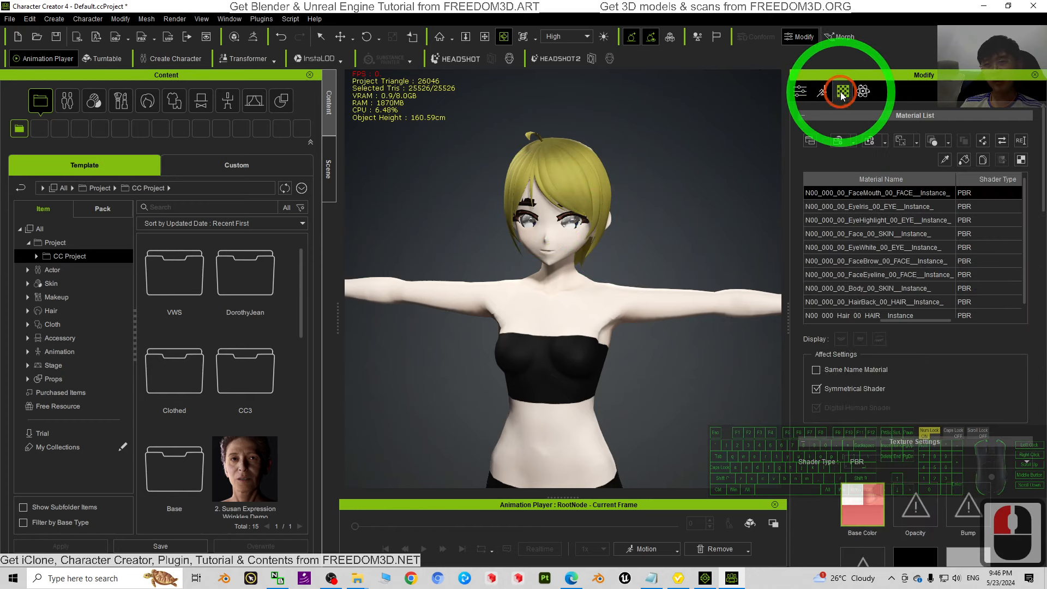
{"action": "scroll", "coordinate": [982, 349], "scroll_direction": "down", "scroll_amount": 2}
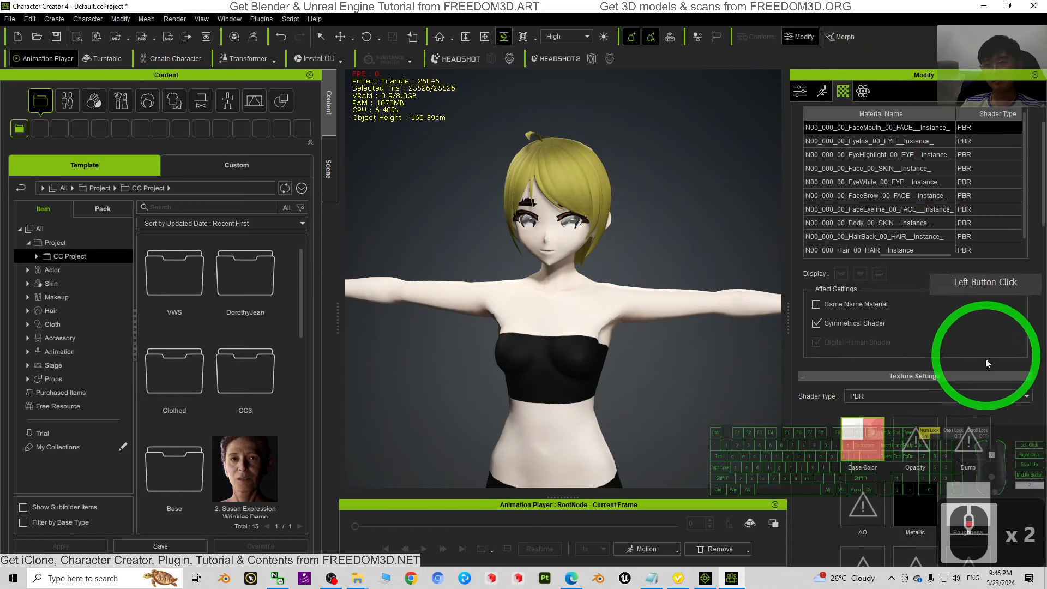
{"action": "left_click", "coordinate": [896, 129]}
{"action": "key", "text": "Down"}
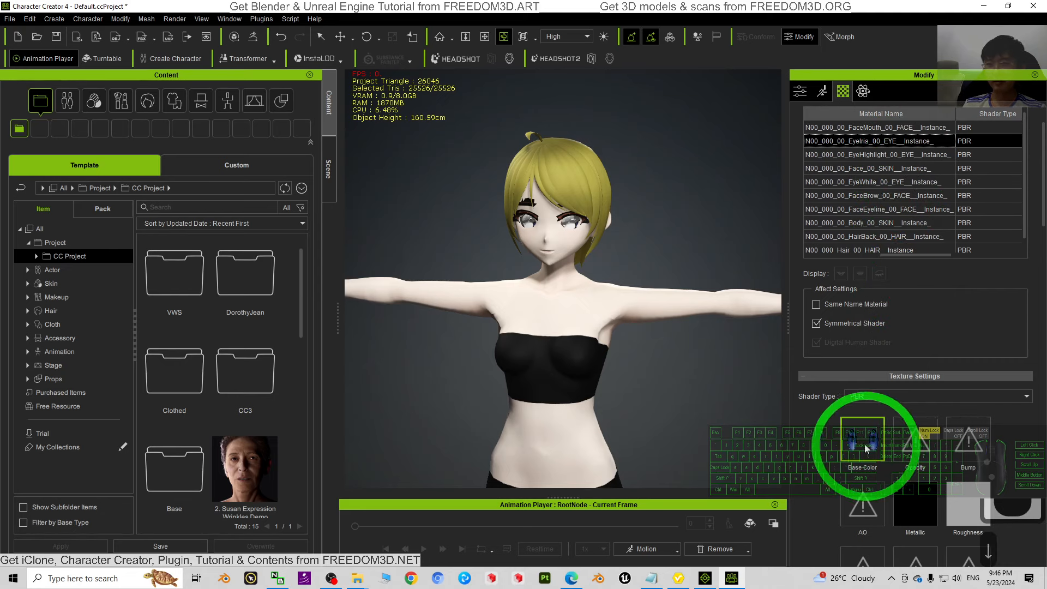
Copy the EyeIris material's Base Color texture and paste it into its Opacity channel.
{"action": "right_click", "coordinate": [862, 438]}
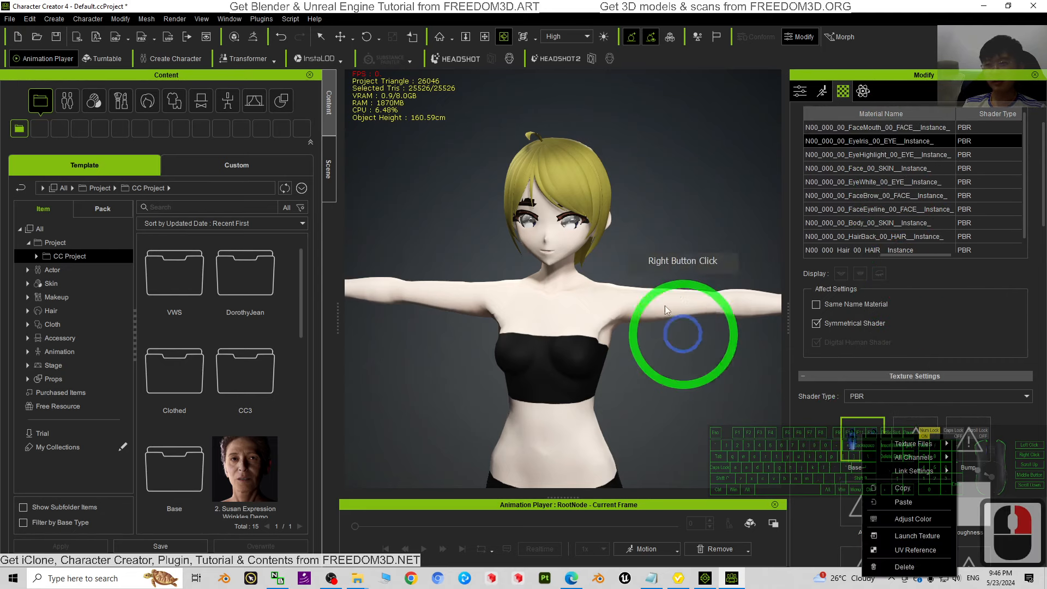
{"action": "left_click", "coordinate": [621, 226]}
{"action": "scroll", "coordinate": [639, 229], "scroll_direction": "up", "scroll_amount": 13}
{"action": "scroll", "coordinate": [650, 228], "scroll_direction": "down", "scroll_amount": 2}
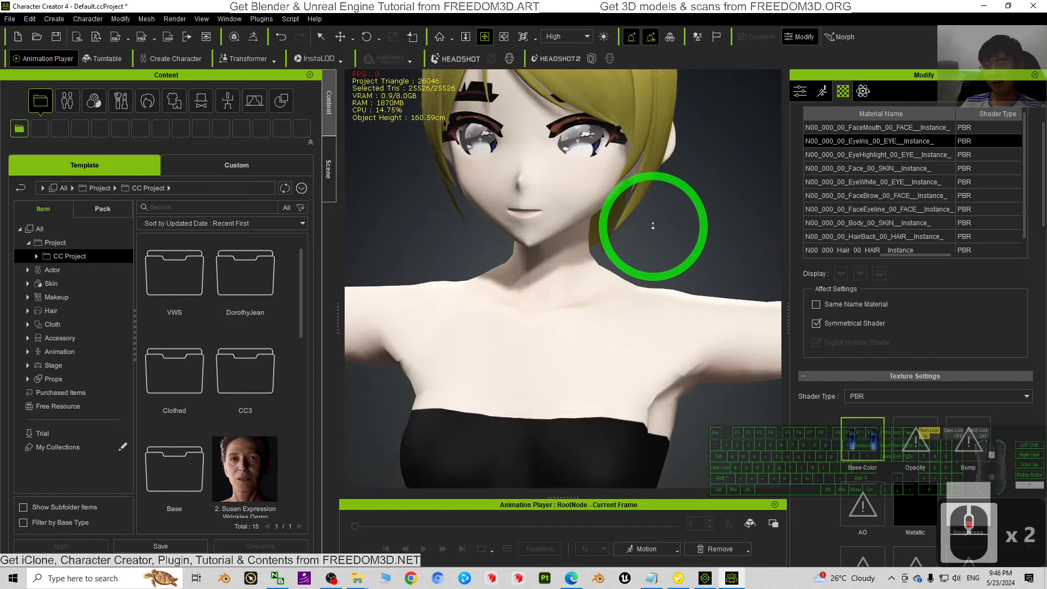
{"action": "middle_click_drag", "start_coordinate": [652, 224], "coordinate": [650, 379]}
{"action": "left_click_drag", "start_coordinate": [650, 378], "coordinate": [565, 351]}
{"action": "right_click", "coordinate": [875, 436]}
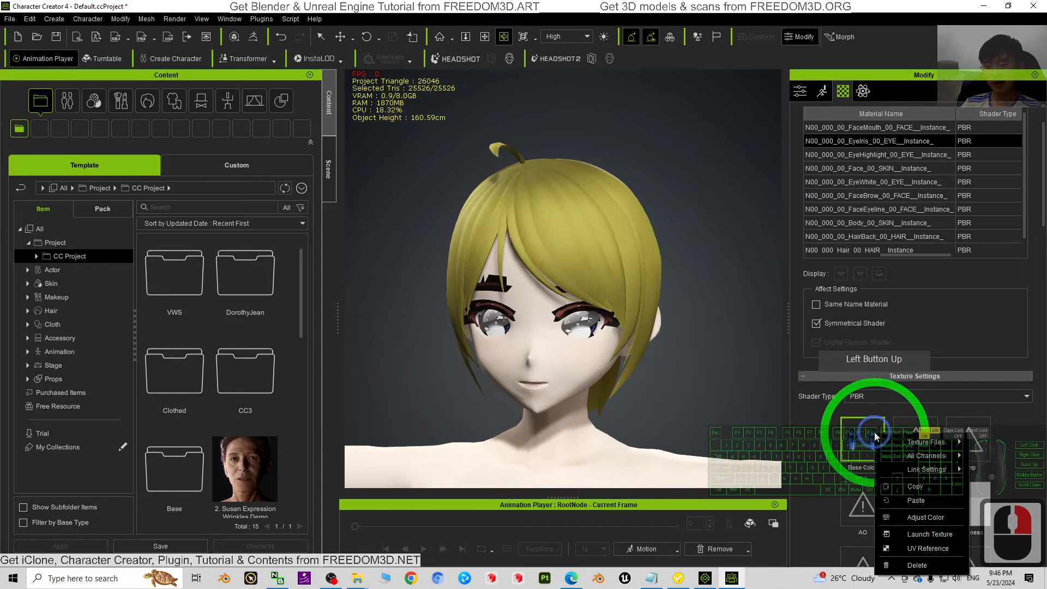
{"action": "left_click", "coordinate": [907, 485]}
{"action": "right_click", "coordinate": [855, 442]}
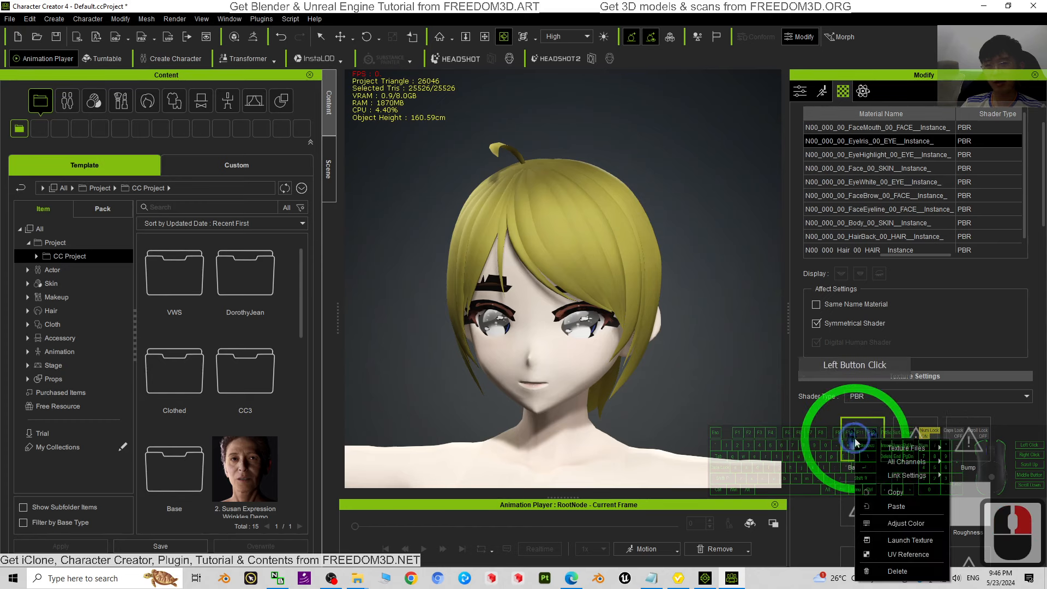
{"action": "left_click", "coordinate": [894, 505]}
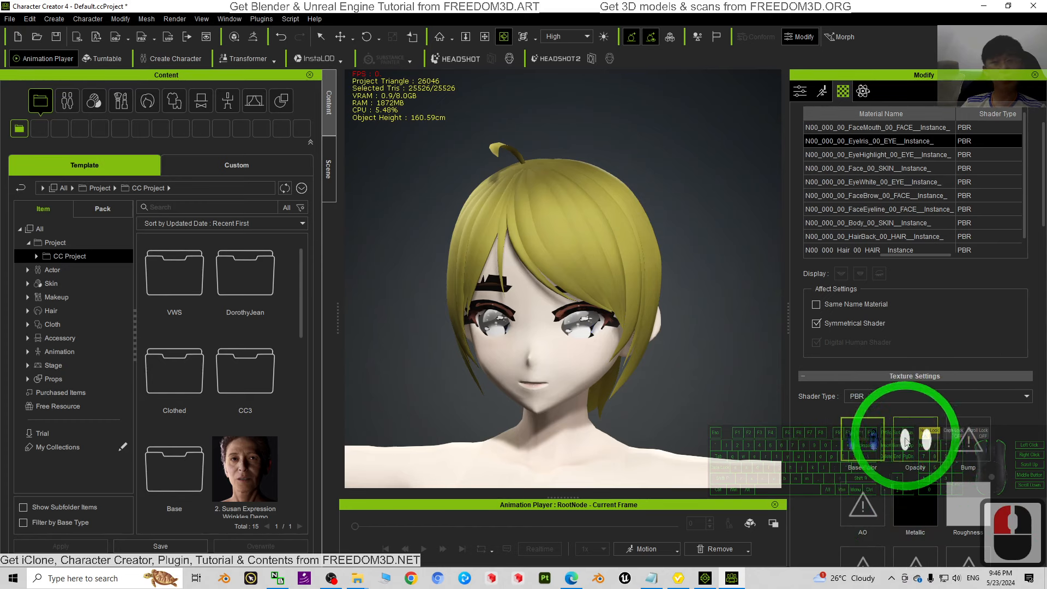
Copy the Base Color texture of the N00_000_00_EyeHighlight_00_EYE__Instance_ material into its Opacity channel.
{"action": "left_click", "coordinate": [864, 158]}
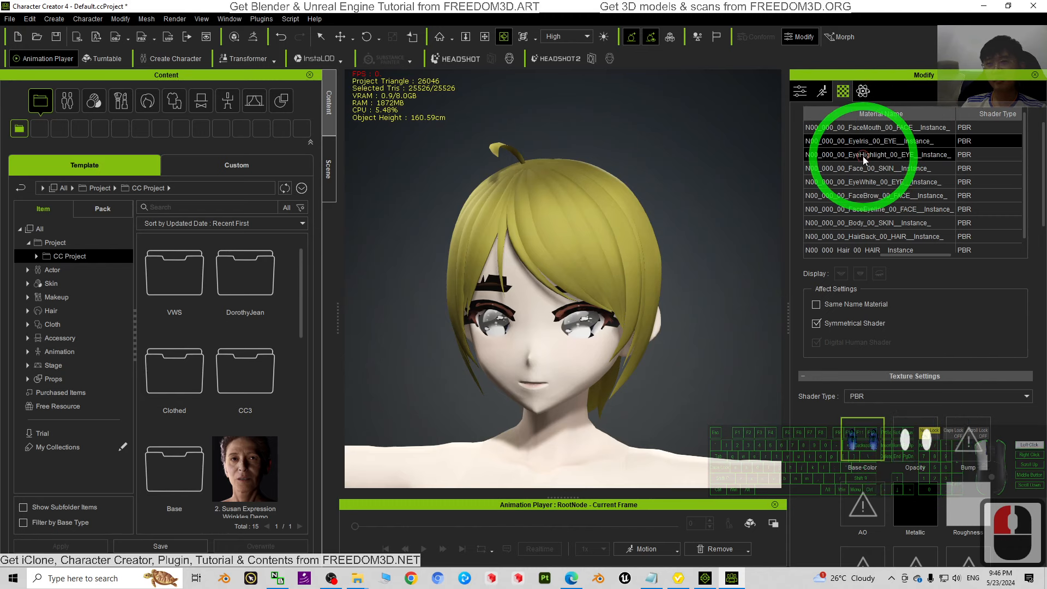
{"action": "right_click", "coordinate": [861, 445]}
{"action": "left_click", "coordinate": [893, 496]}
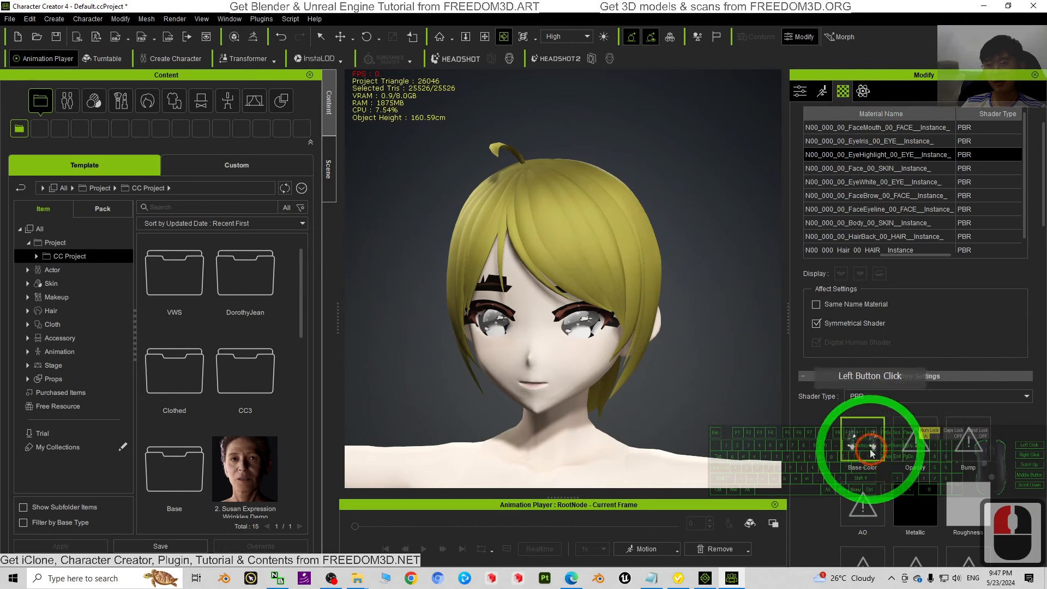
{"action": "right_click", "coordinate": [871, 447]}
{"action": "left_click", "coordinate": [896, 510]}
Copy the Base Color texture of the N00_000_00_FaceBrow_00_FACE__Instance_ material into its Opacity channel.
{"action": "left_click", "coordinate": [875, 173]}
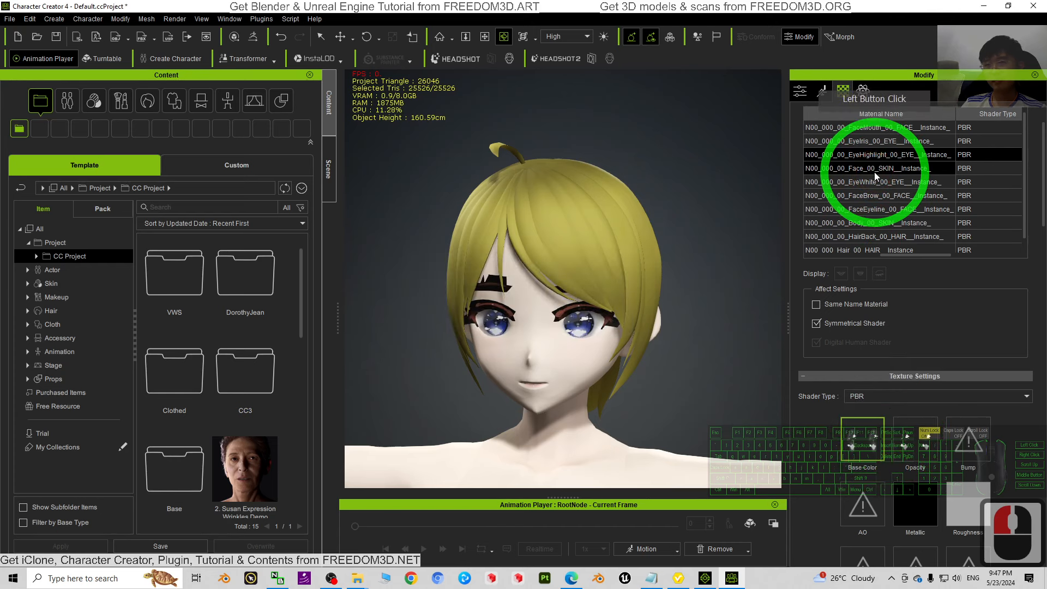
{"action": "left_click", "coordinate": [870, 184]}
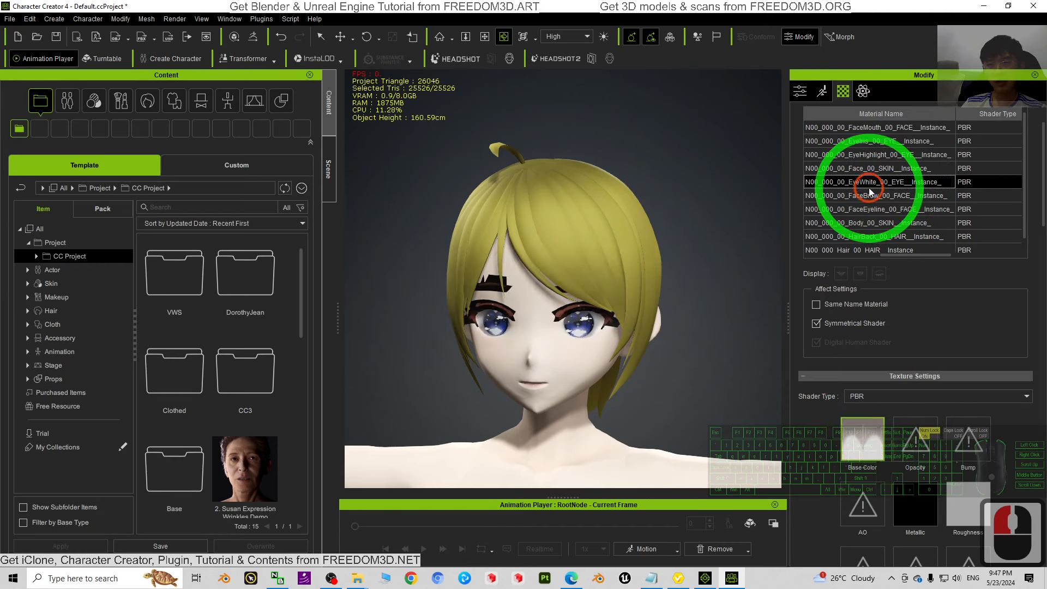
{"action": "left_click", "coordinate": [866, 196]}
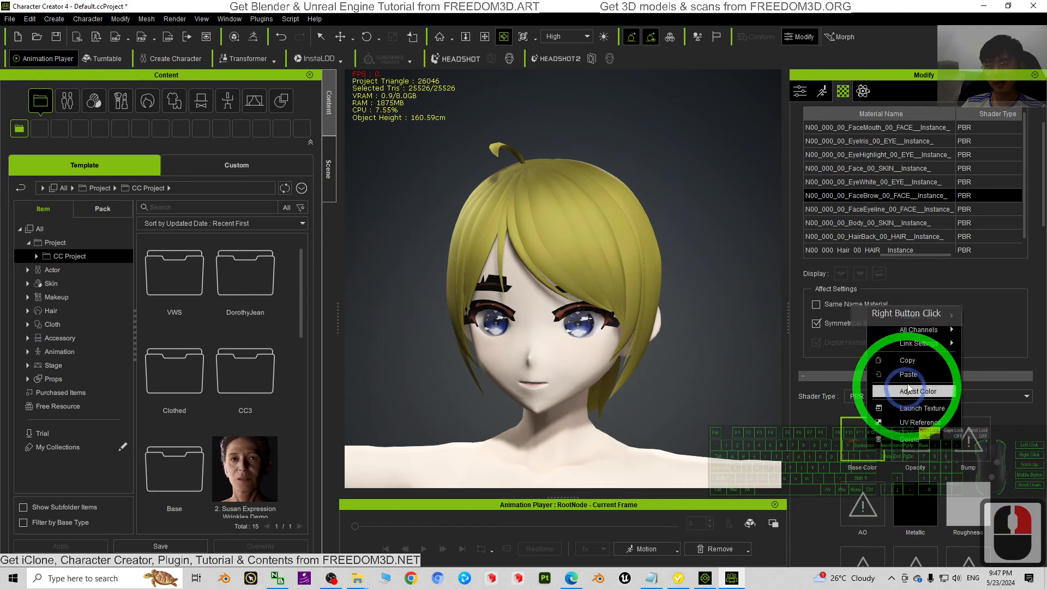
{"action": "left_click", "coordinate": [907, 374]}
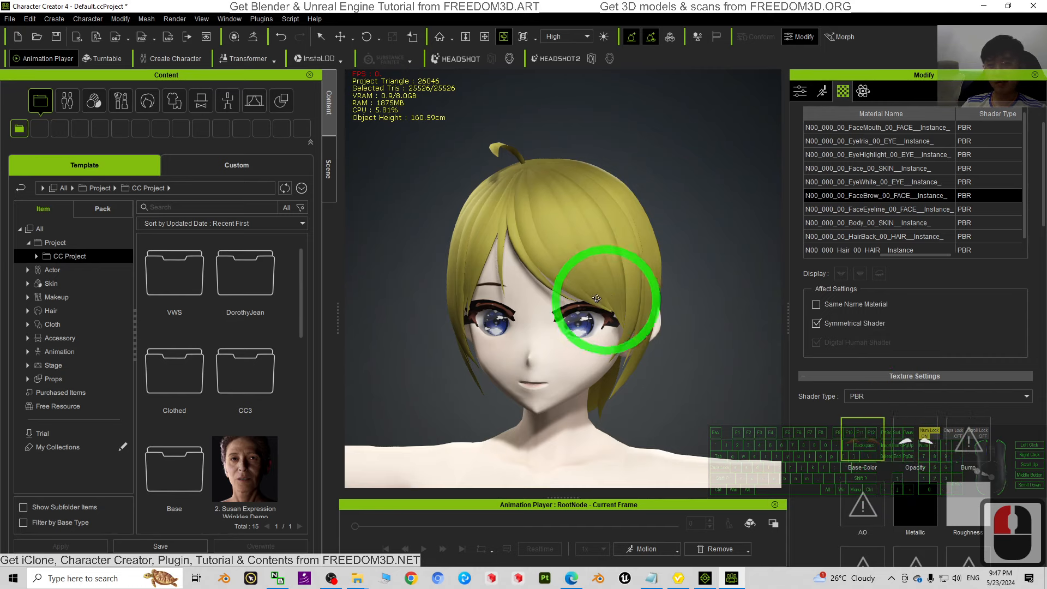
Copy the Base Color texture of the N00_000_00_FaceEyeline_00_FACE__Instance_ material into its Opacity channel.
{"action": "left_click", "coordinate": [943, 209]}
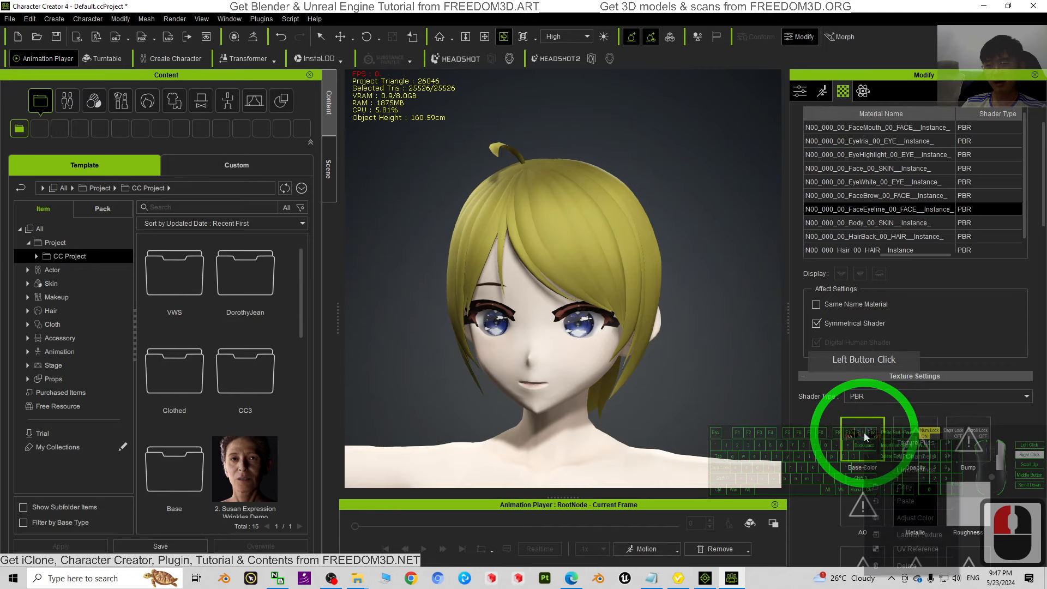
{"action": "left_click", "coordinate": [906, 485]}
{"action": "right_click", "coordinate": [854, 436]}
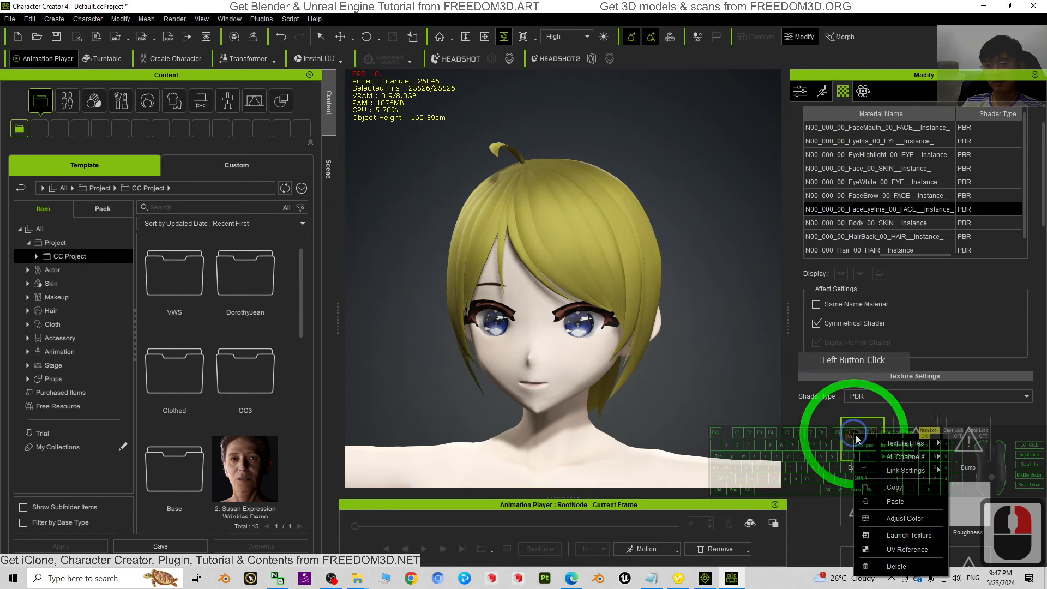
{"action": "left_click", "coordinate": [887, 499]}
{"action": "left_click", "coordinate": [516, 327]}
Copy the Base Color texture of the N00_000_00_Body_00_SKIN__Instance_ material into its Opacity channel.
{"action": "left_click", "coordinate": [857, 223]}
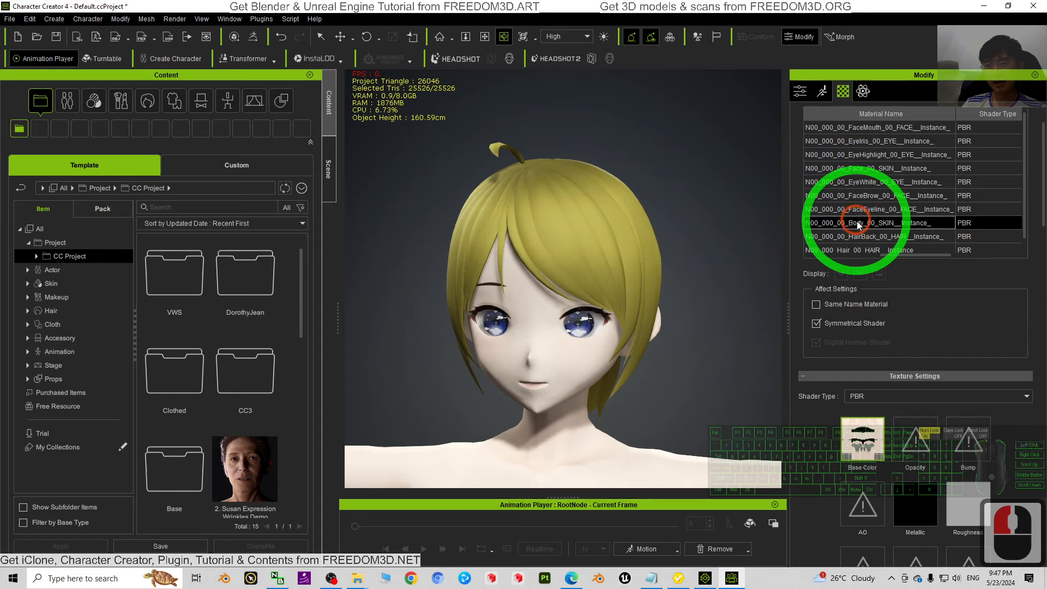
{"action": "right_click", "coordinate": [868, 438]}
{"action": "left_click", "coordinate": [905, 490]}
{"action": "right_click", "coordinate": [872, 447]}
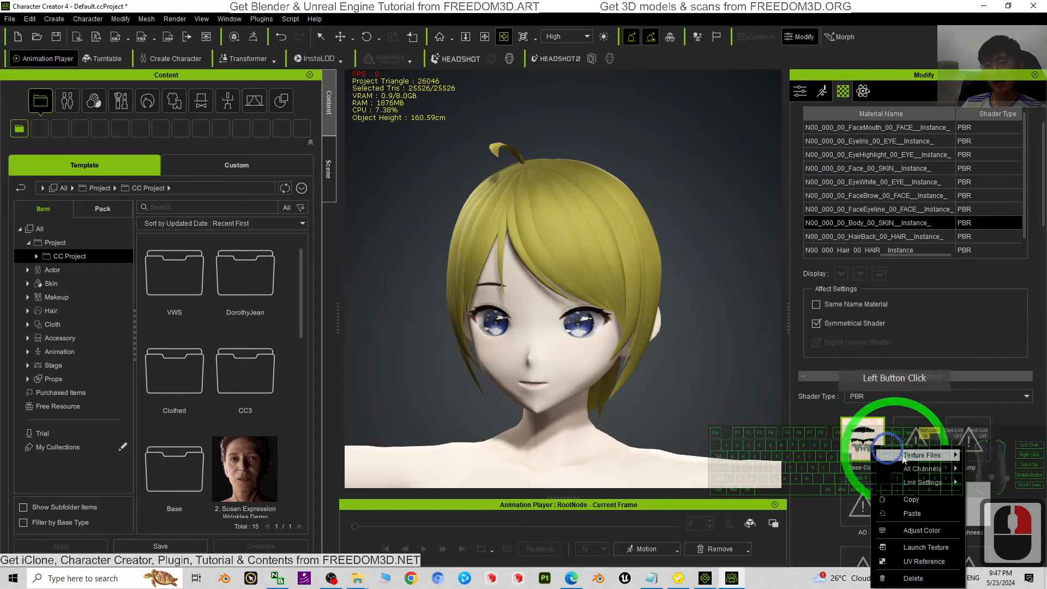
{"action": "left_click", "coordinate": [911, 513]}
Copy the Base Color texture of the N00_000_00_HairBack_00_HAIR__Instance_ material into its Opacity channel.
{"action": "left_click", "coordinate": [872, 236]}
{"action": "left_click", "coordinate": [857, 427]}
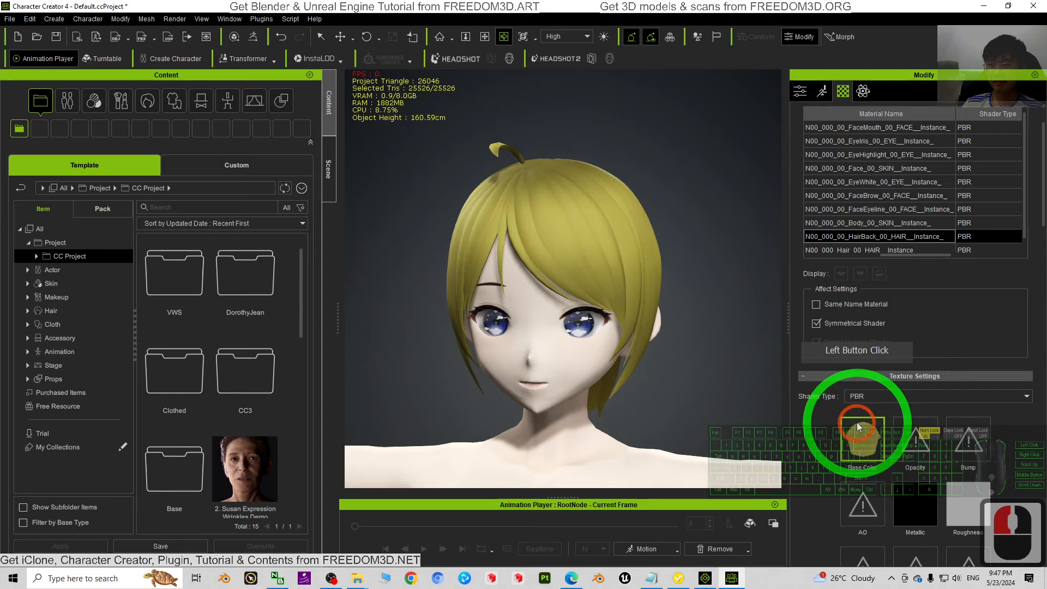
{"action": "right_click", "coordinate": [862, 426]}
{"action": "left_click", "coordinate": [898, 475]}
{"action": "right_click", "coordinate": [858, 429]}
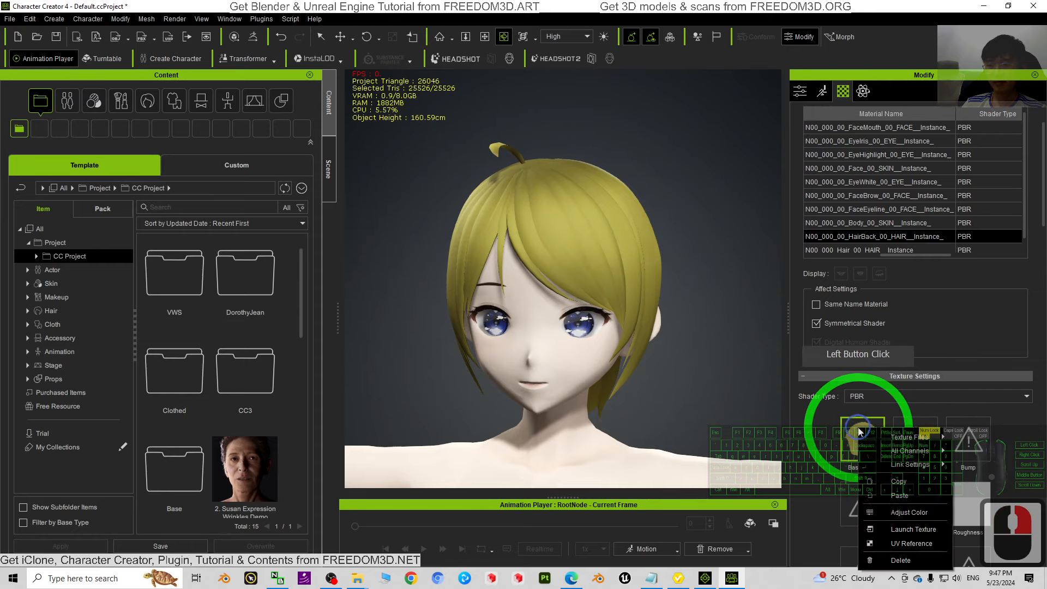
{"action": "left_click", "coordinate": [897, 494]}
Copy the Base Color texture of the N00_000_Hair_00_HAIR__Instance_ material into its Opacity channel.
{"action": "scroll", "coordinate": [883, 215], "scroll_direction": "down", "scroll_amount": 1}
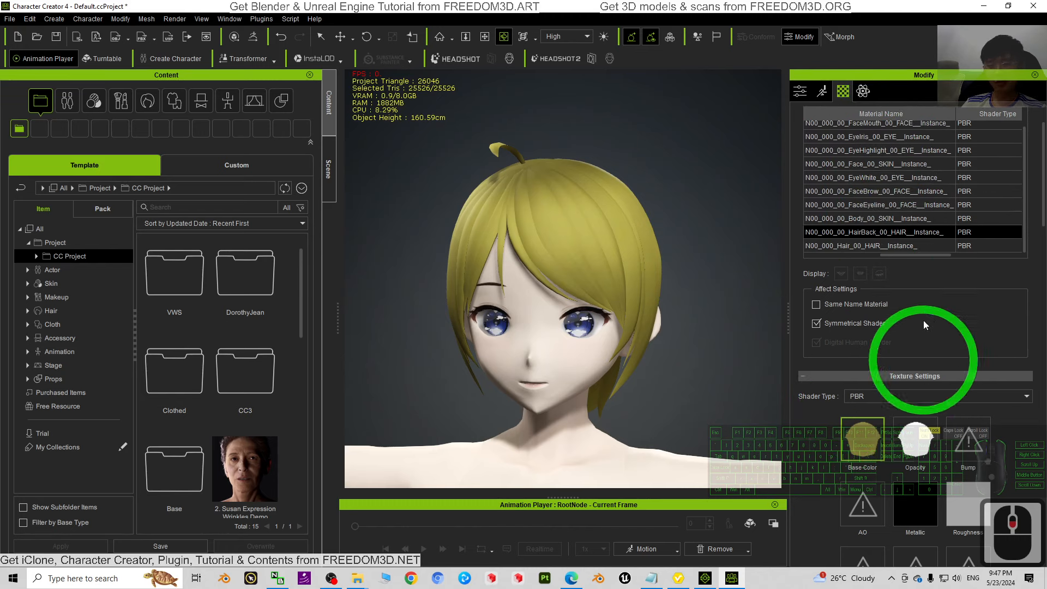
{"action": "left_click", "coordinate": [868, 247]}
{"action": "right_click", "coordinate": [865, 445]}
{"action": "left_click", "coordinate": [893, 505]}
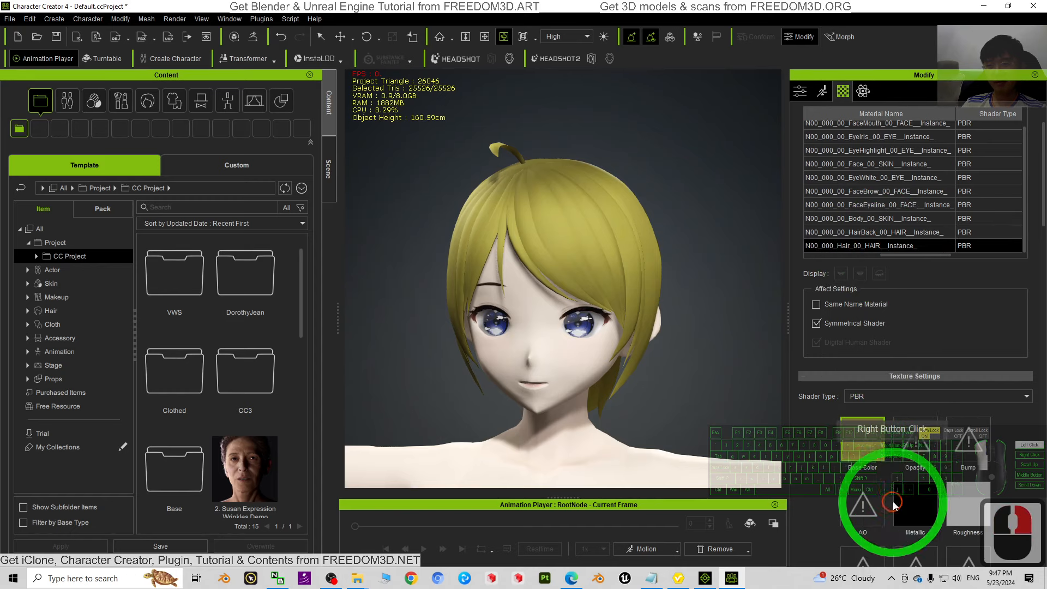
{"action": "right_click", "coordinate": [869, 435]}
{"action": "left_click", "coordinate": [900, 500]}
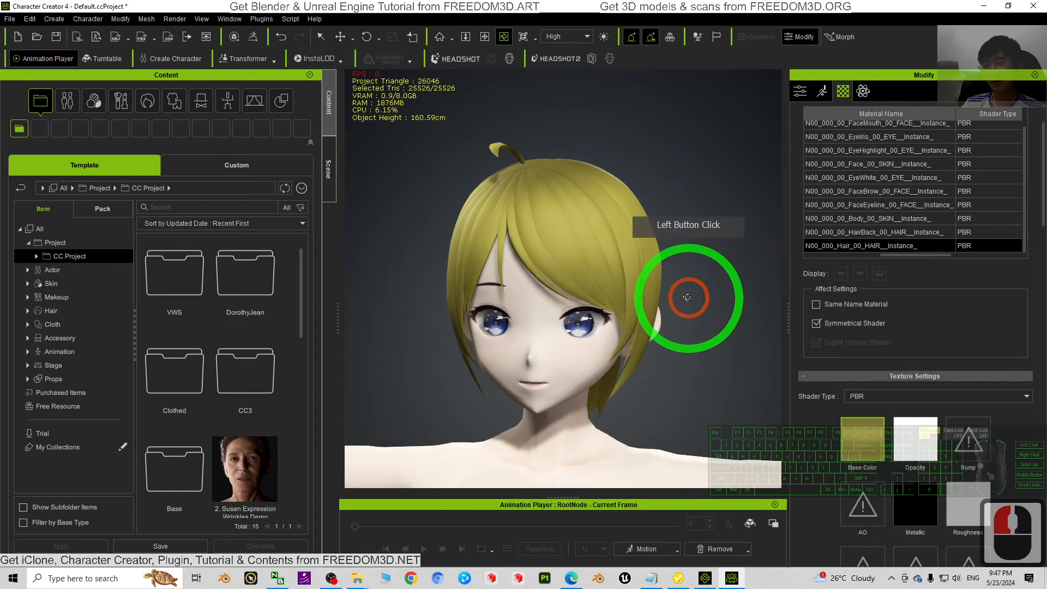
Examine the character's head and upper body with the opacity textures applied.
{"action": "scroll", "coordinate": [687, 298], "scroll_direction": "down", "scroll_amount": 12}
{"action": "key", "text": "x"}
{"action": "left_click_drag", "start_coordinate": [658, 365], "coordinate": [685, 255]}
{"action": "key", "text": "c"}
{"action": "key", "text": "x"}
{"action": "left_click_drag", "start_coordinate": [640, 192], "coordinate": [627, 322]}
{"action": "scroll", "coordinate": [940, 210], "scroll_direction": "up", "scroll_amount": 1}
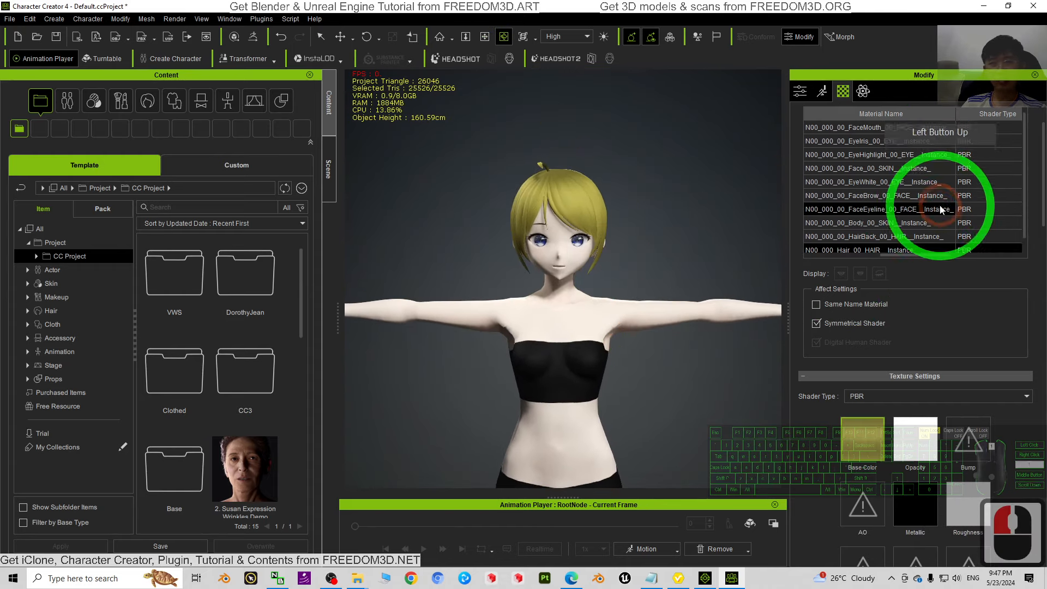
Select all materials from FaceMouth to Hair and set their Self Illumination to 100.
{"action": "scroll", "coordinate": [940, 209], "scroll_direction": "up", "scroll_amount": 5}
{"action": "left_click", "coordinate": [857, 194]}
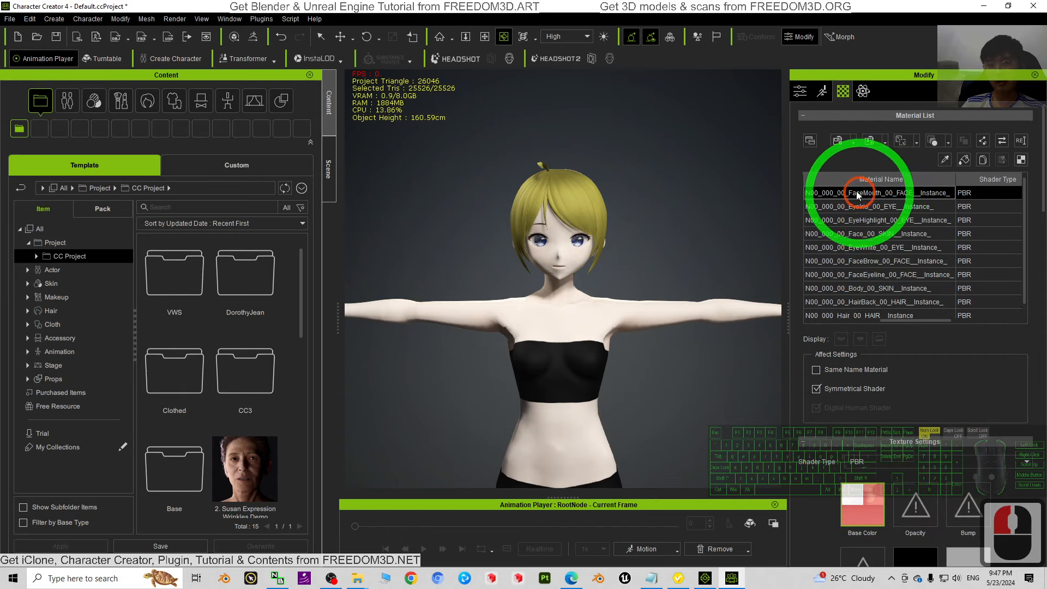
{"action": "scroll", "coordinate": [881, 235], "scroll_direction": "down", "scroll_amount": 3}
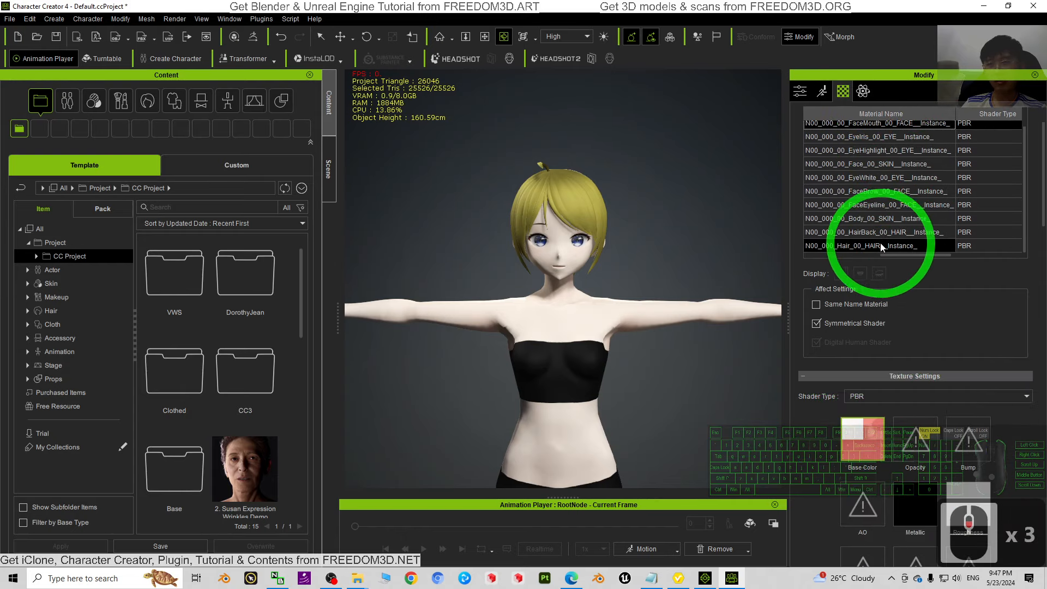
{"action": "left_click", "coordinate": [869, 247], "text": "shift"}
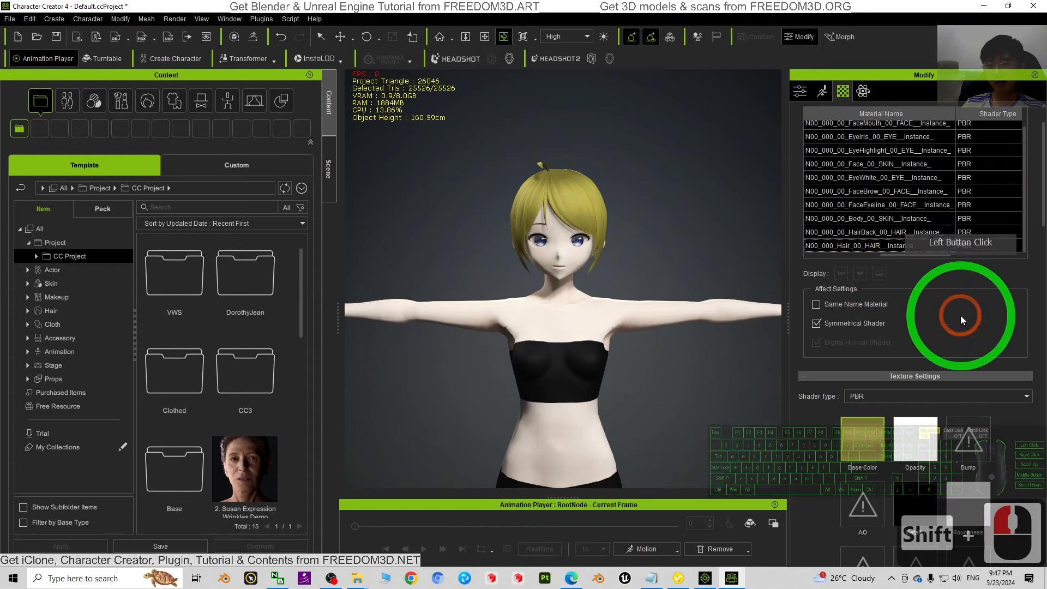
{"action": "scroll", "coordinate": [960, 315], "scroll_direction": "down", "scroll_amount": 16}
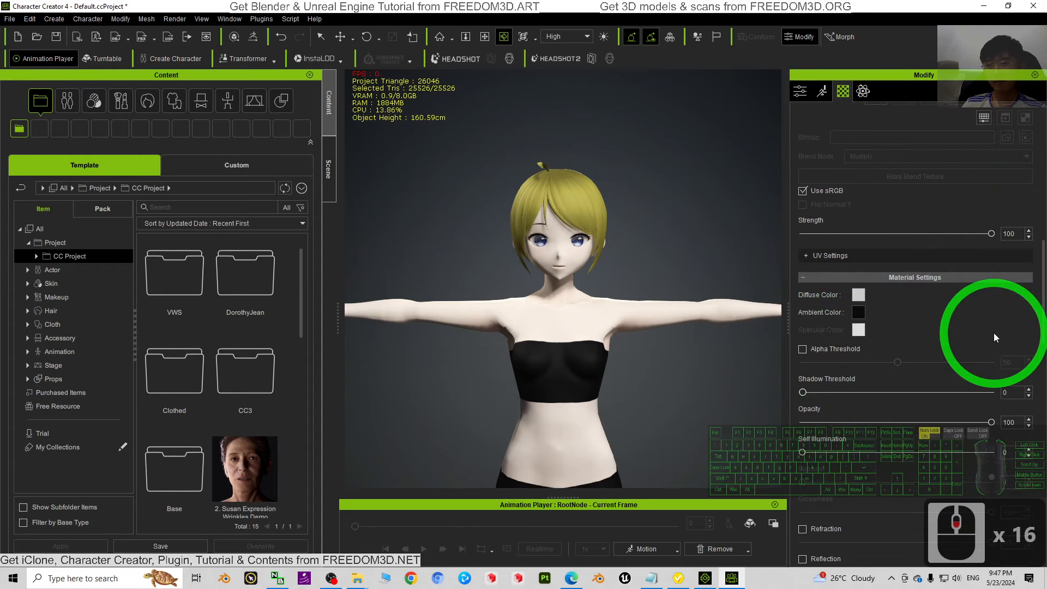
{"action": "left_click_drag", "start_coordinate": [803, 452], "coordinate": [1010, 460]}
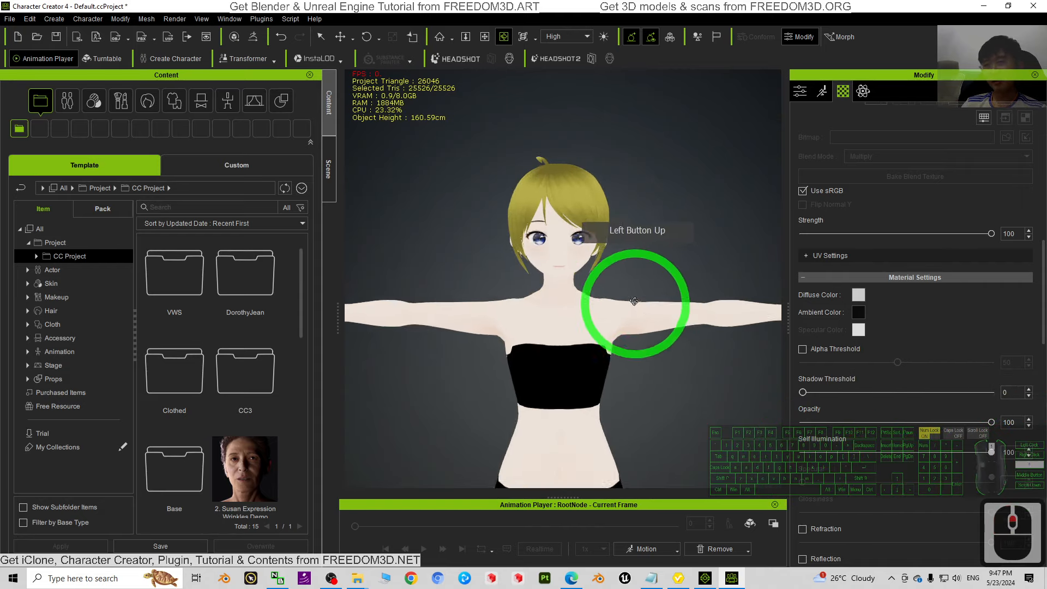
Examine the self-illuminated character's face, hair and body from several angles and distances.
{"action": "scroll", "coordinate": [584, 292], "scroll_direction": "up", "scroll_amount": 11}
{"action": "left_click_drag", "start_coordinate": [734, 320], "coordinate": [671, 330]}
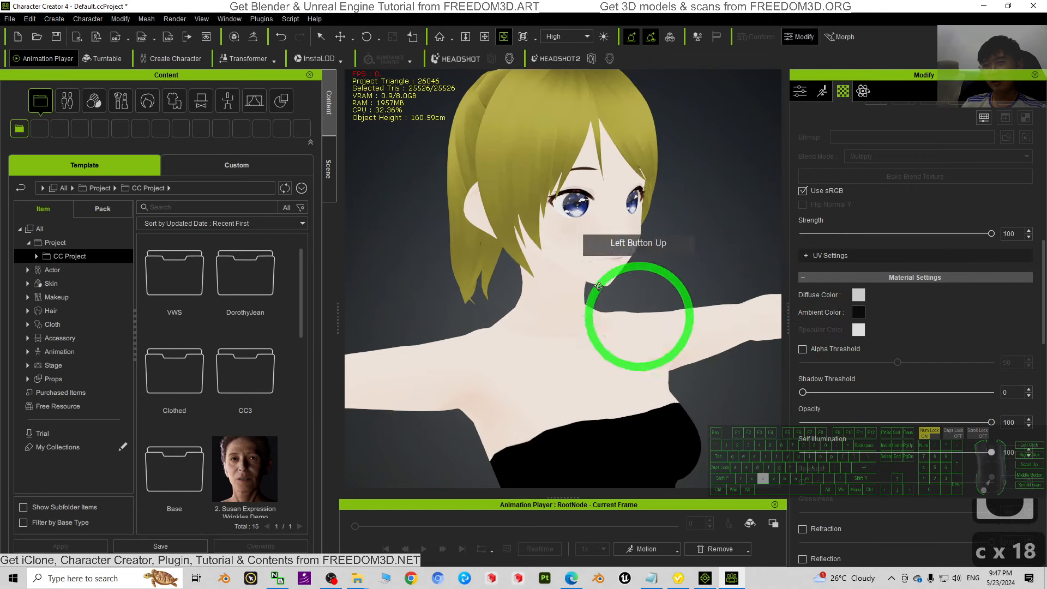
{"action": "left_click_drag", "start_coordinate": [678, 269], "coordinate": [521, 256]}
{"action": "scroll", "coordinate": [677, 299], "scroll_direction": "down", "scroll_amount": 9}
{"action": "scroll", "coordinate": [677, 299], "scroll_direction": "down", "scroll_amount": 3}
{"action": "scroll", "coordinate": [624, 215], "scroll_direction": "up", "scroll_amount": 11}
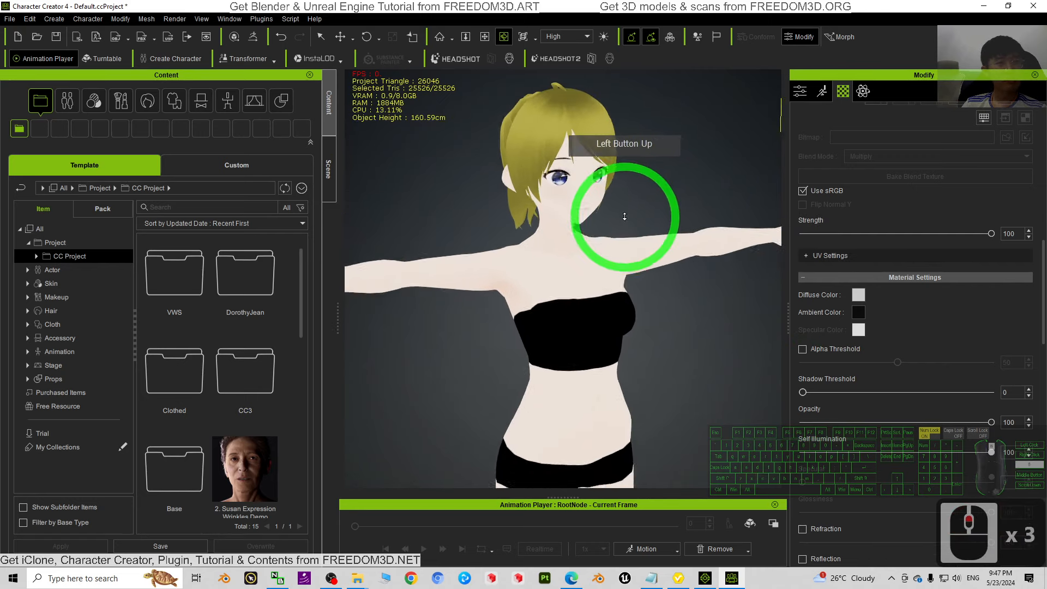
{"action": "left_click_drag", "start_coordinate": [619, 206], "coordinate": [584, 262]}
{"action": "scroll", "coordinate": [596, 257], "scroll_direction": "down", "scroll_amount": 20}
{"action": "left_click_drag", "start_coordinate": [619, 222], "coordinate": [621, 257]}
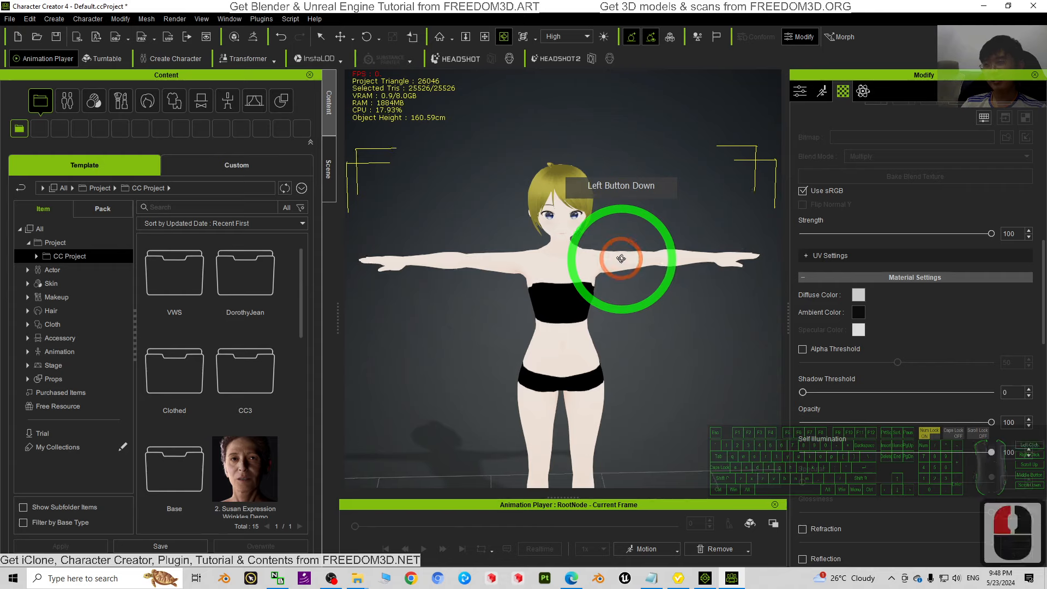
Open the Facial Profile Editor from the character's motion settings and turn on expression editing.
{"action": "left_click_drag", "start_coordinate": [1042, 317], "coordinate": [1042, 163]}
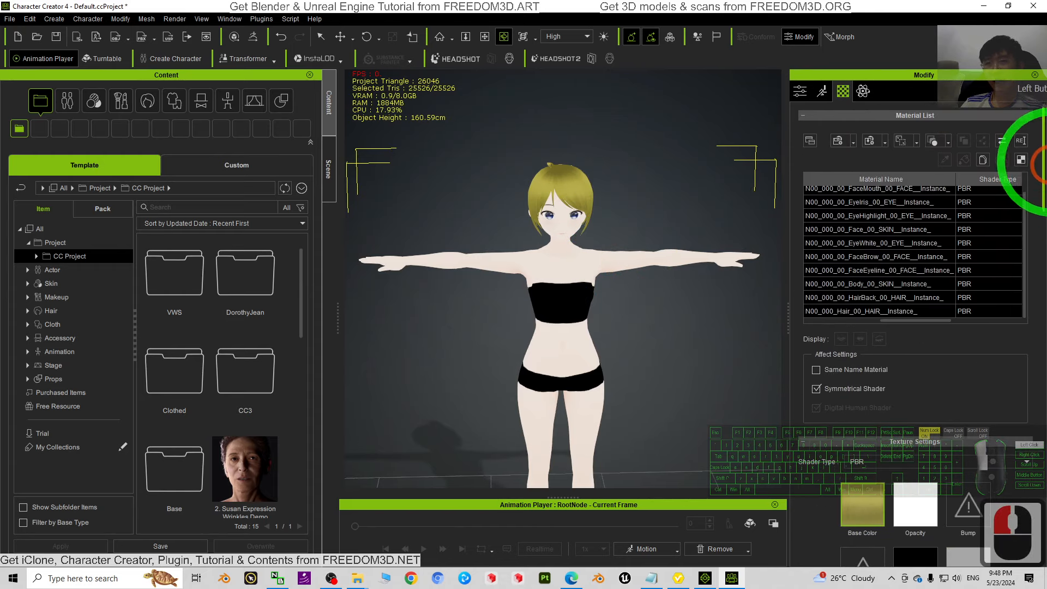
{"action": "left_click", "coordinate": [800, 91]}
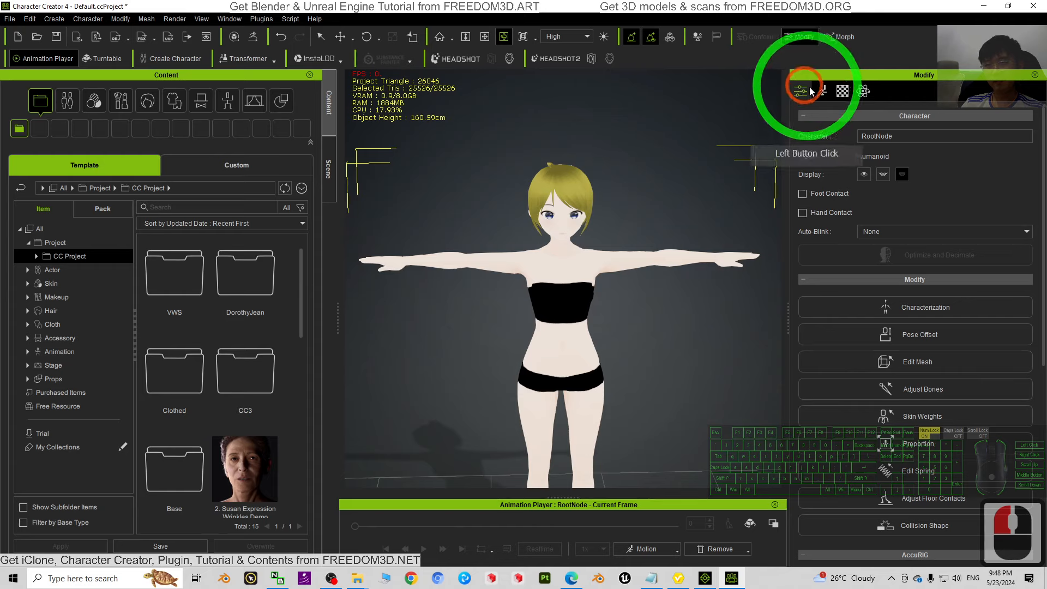
{"action": "left_click", "coordinate": [820, 93]}
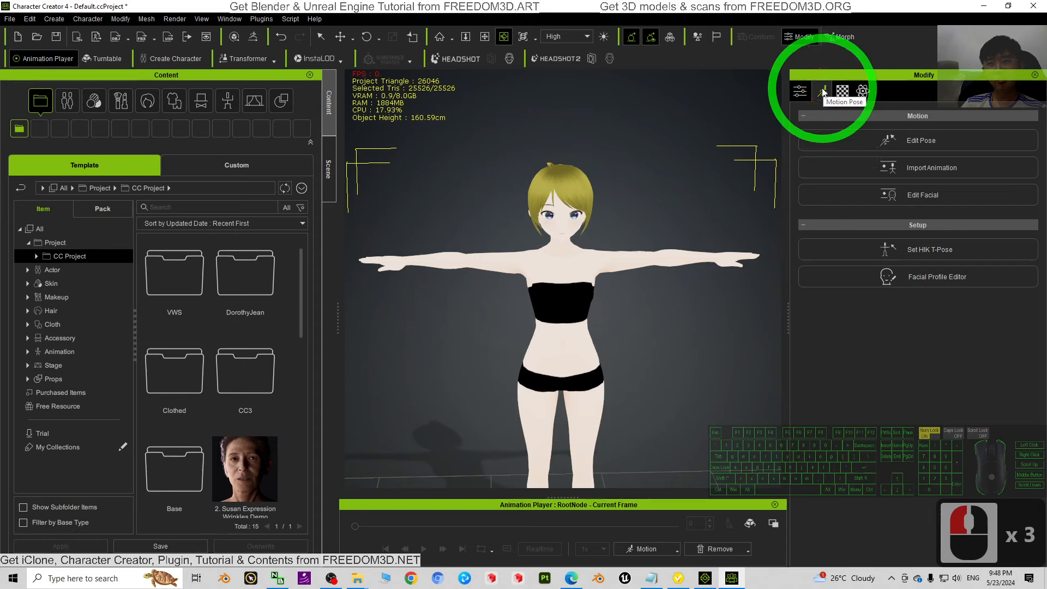
{"action": "left_click", "coordinate": [921, 280]}
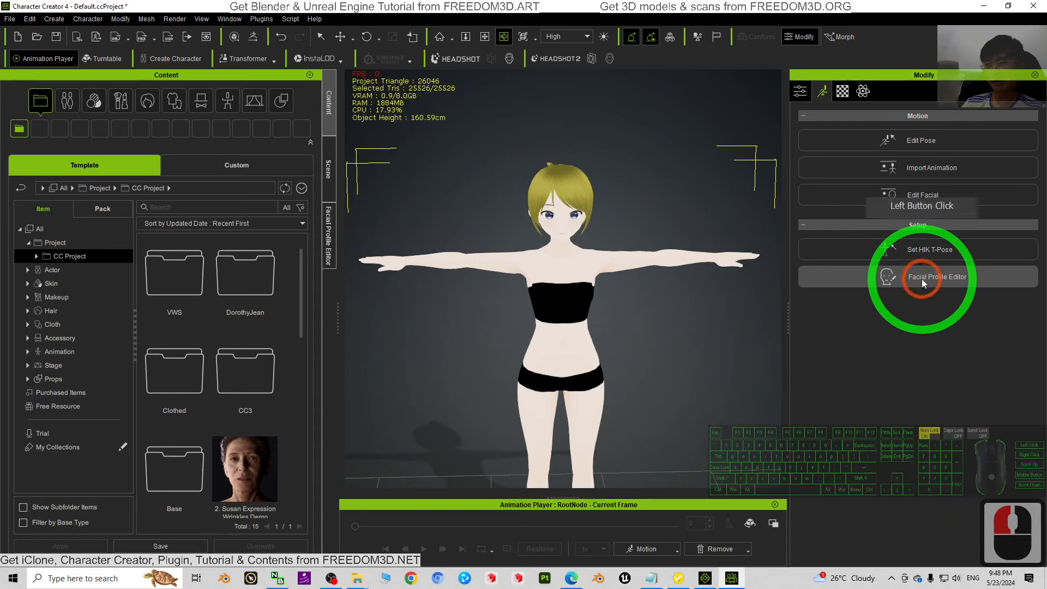
{"action": "left_click", "coordinate": [334, 233]}
{"action": "left_click", "coordinate": [113, 354]}
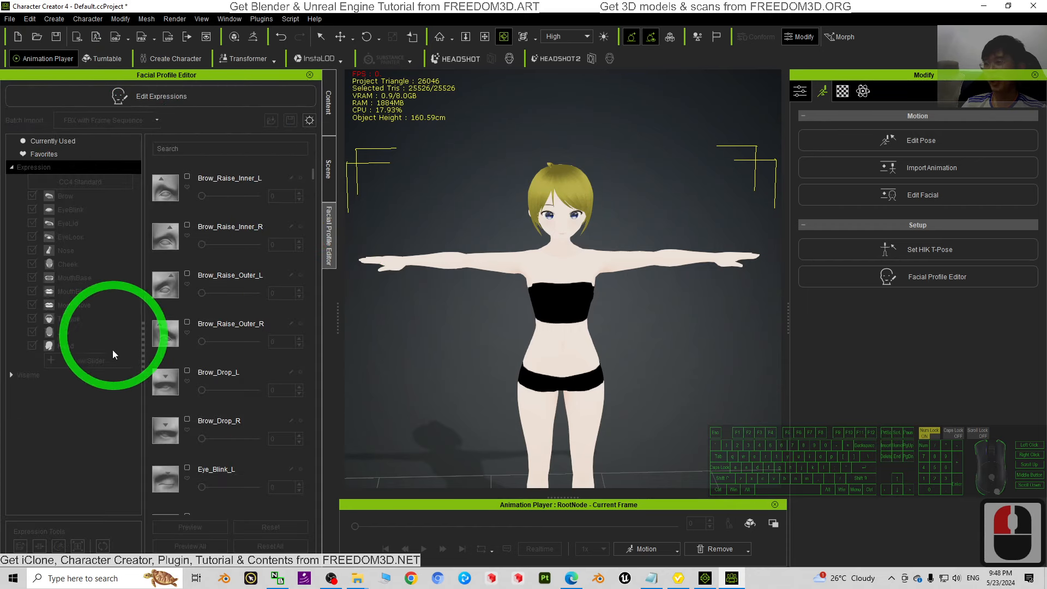
{"action": "left_click", "coordinate": [145, 97]}
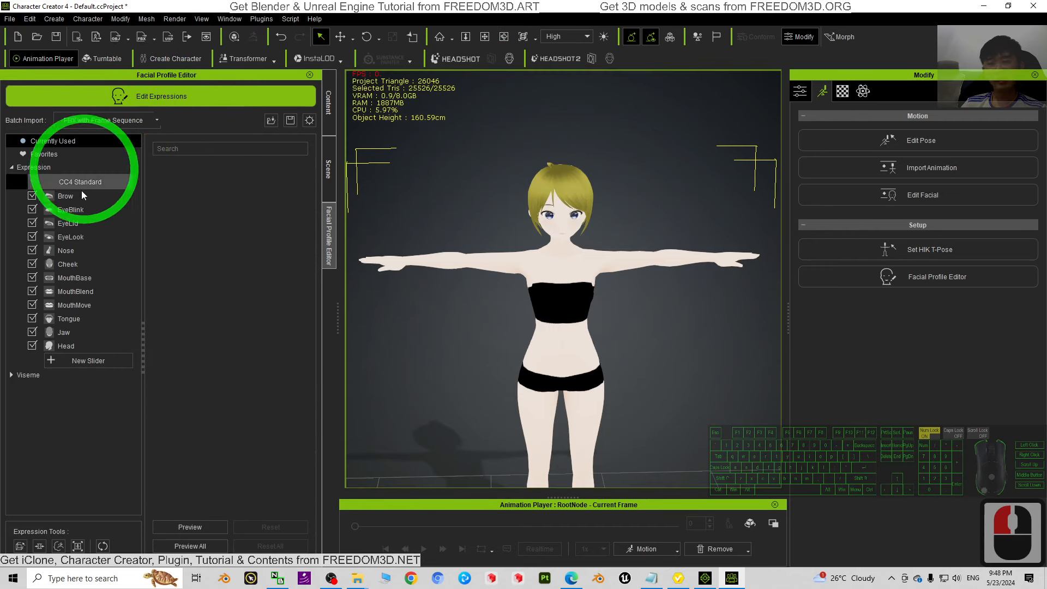
Examine the character's face up close from the front and the side.
{"action": "scroll", "coordinate": [624, 196], "scroll_direction": "up", "scroll_amount": 14}
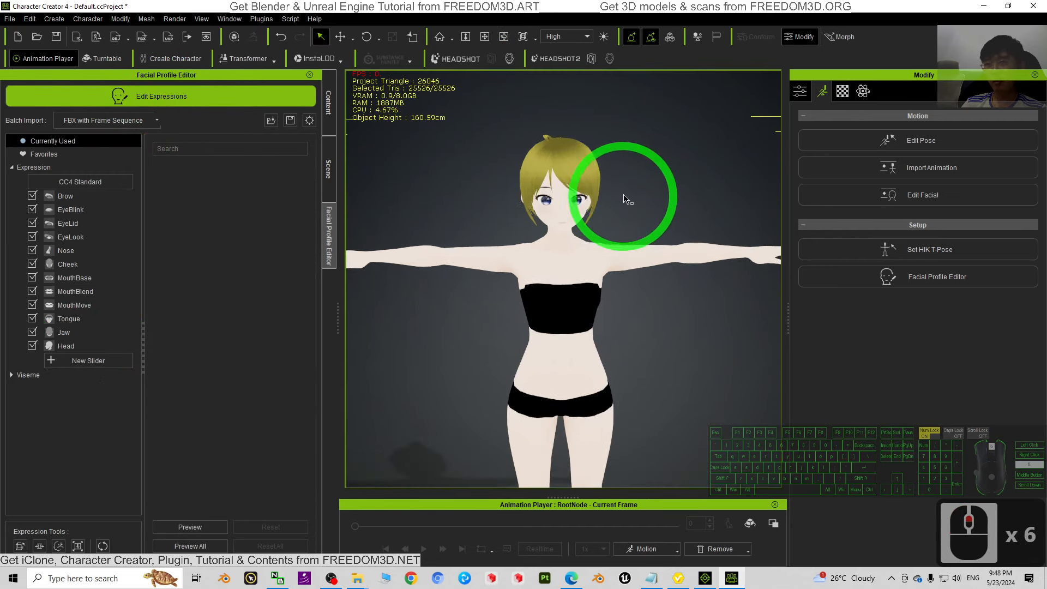
{"action": "left_click_drag", "start_coordinate": [632, 306], "coordinate": [597, 313]}
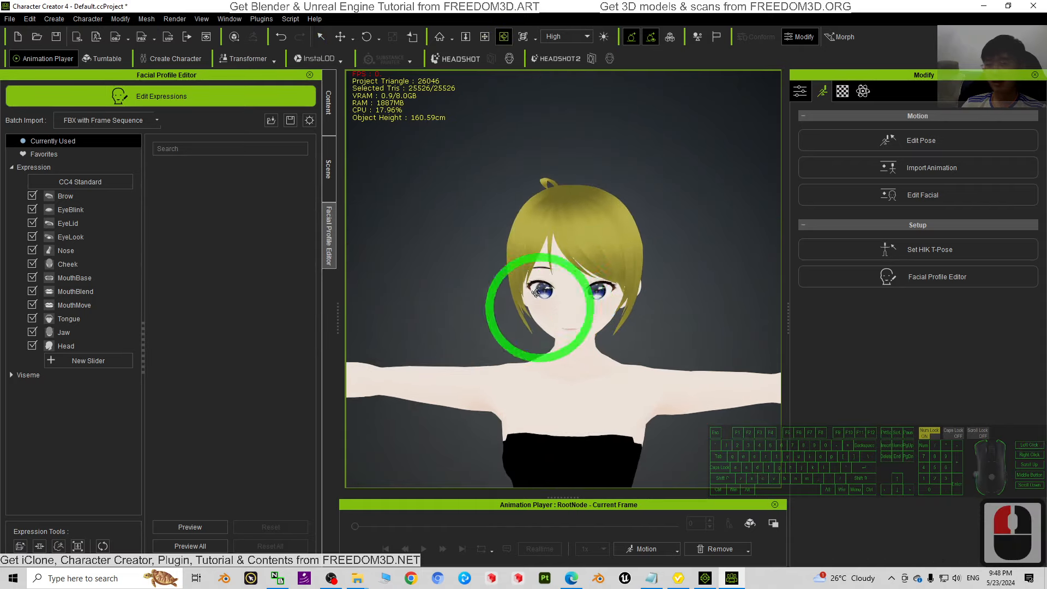
{"action": "scroll", "coordinate": [577, 292], "scroll_direction": "up", "scroll_amount": 4}
{"action": "key", "text": "c"}
{"action": "left_click_drag", "start_coordinate": [657, 393], "coordinate": [655, 284]}
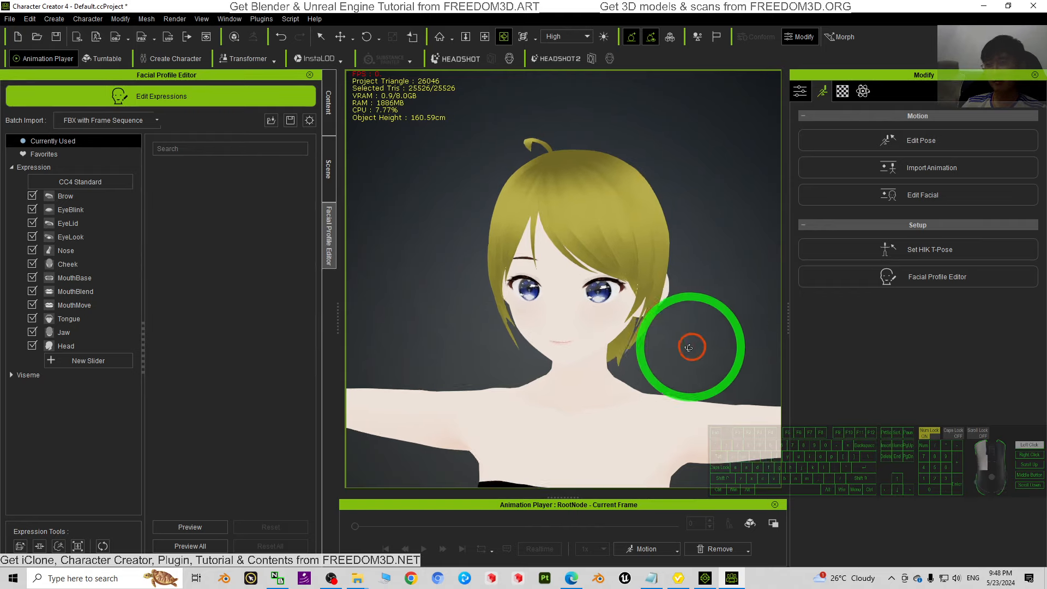
{"action": "left_click_drag", "start_coordinate": [689, 346], "coordinate": [530, 393]}
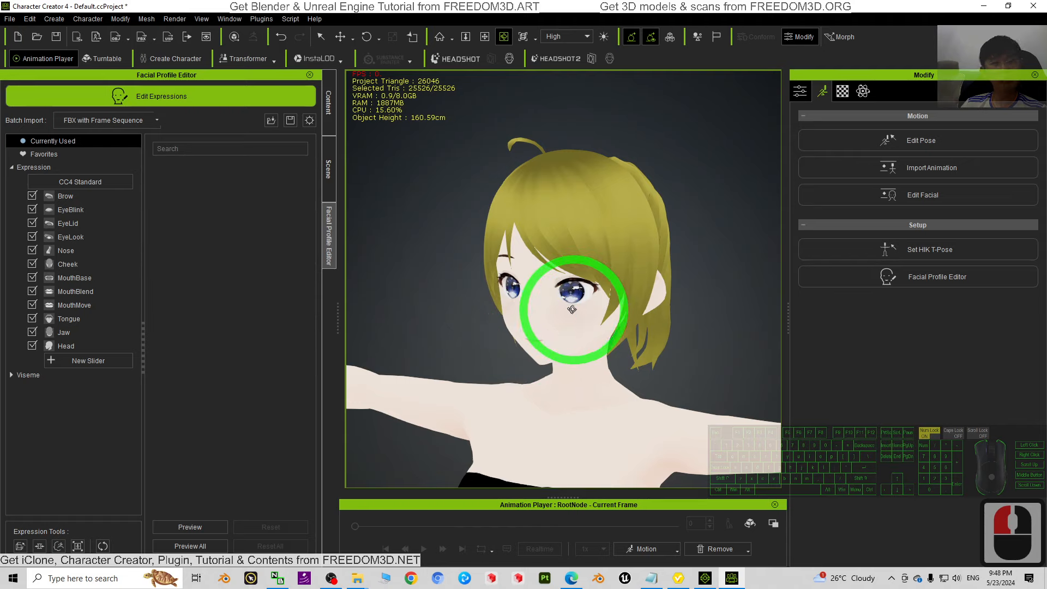
{"action": "left_click_drag", "start_coordinate": [602, 360], "coordinate": [676, 351]}
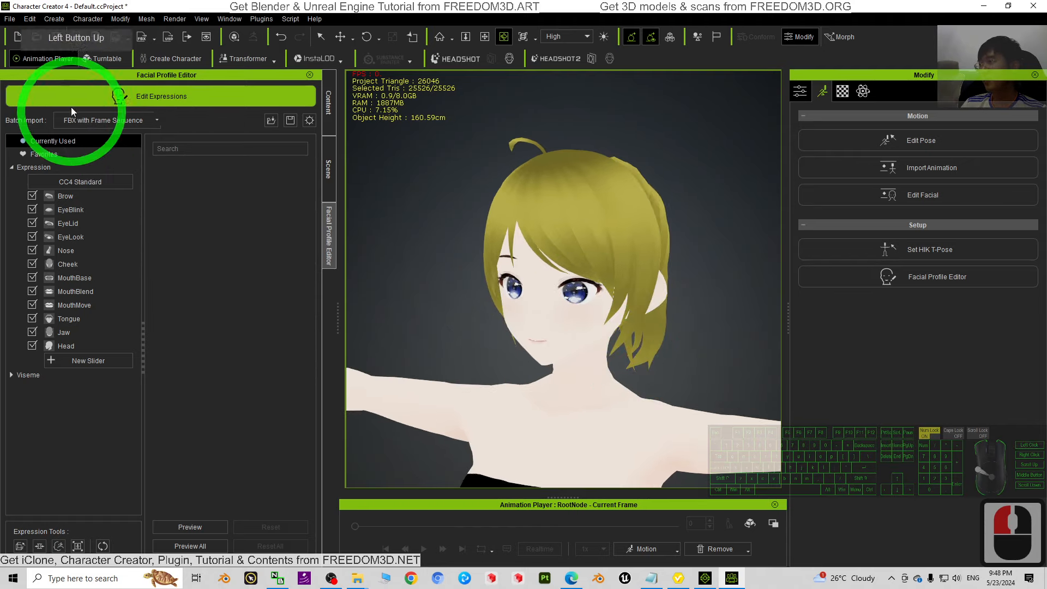
Choose FBX File as the batch import type and load model01.fbx from the model folder on the Desktop as the morph source.
{"action": "left_click", "coordinate": [158, 124]}
{"action": "left_click", "coordinate": [87, 143]}
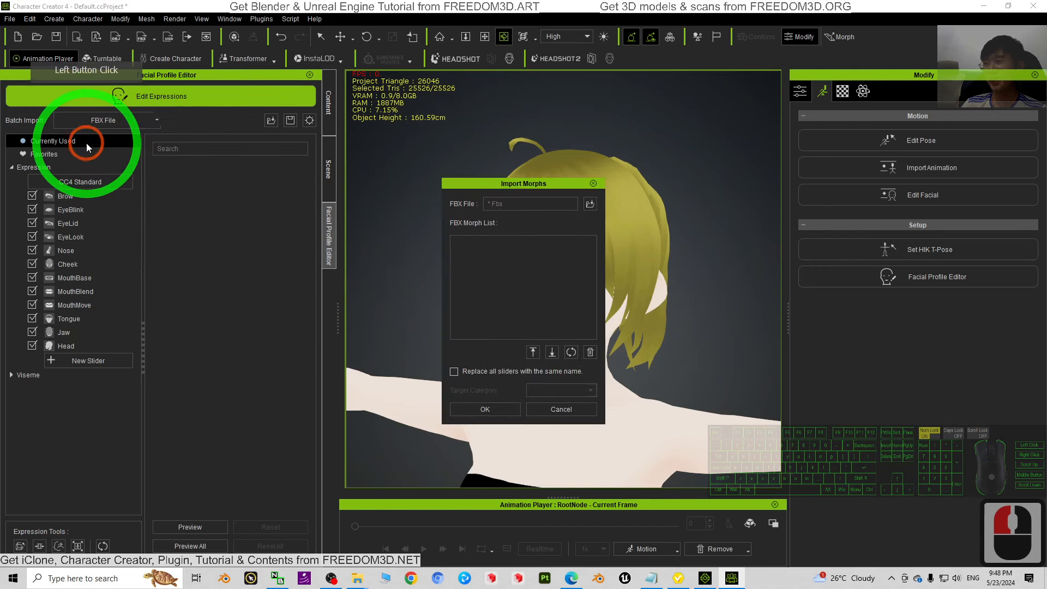
{"action": "left_click", "coordinate": [589, 205]}
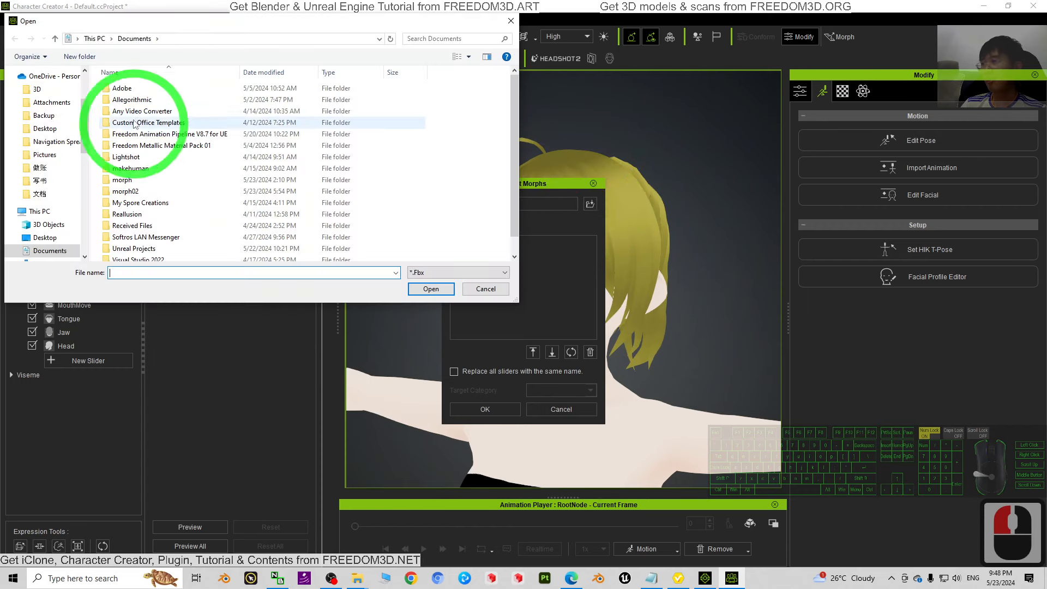
{"action": "left_click", "coordinate": [45, 128]}
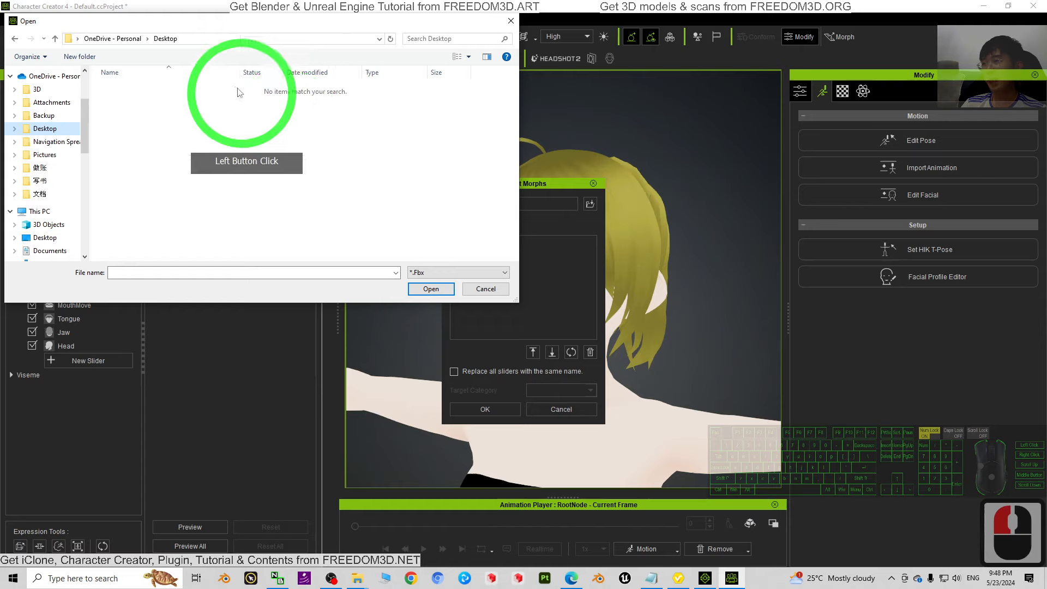
{"action": "left_click_drag", "start_coordinate": [84, 113], "coordinate": [82, 77]}
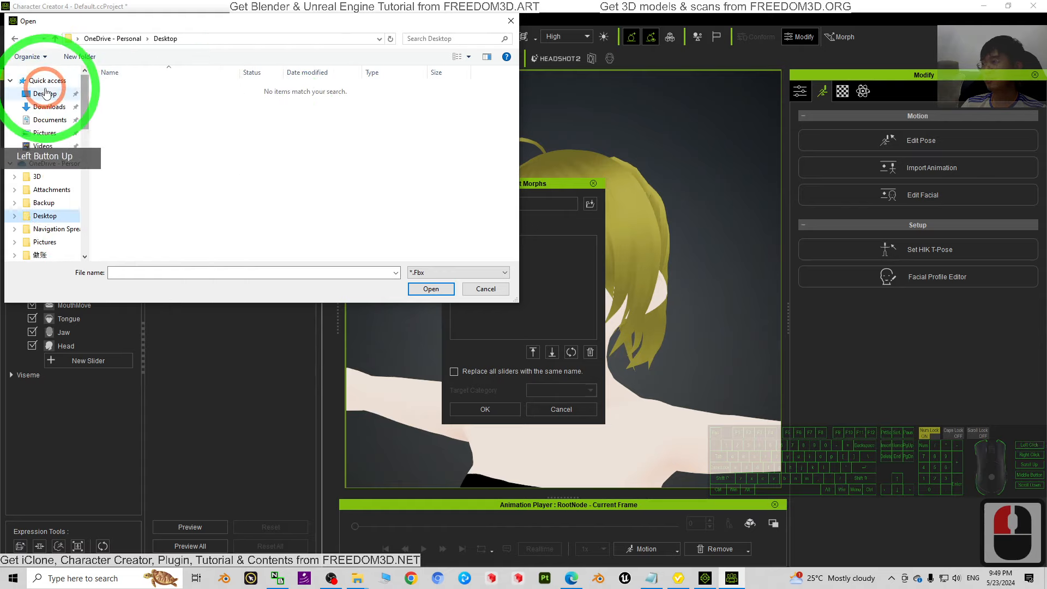
{"action": "left_click", "coordinate": [45, 93]}
{"action": "left_click", "coordinate": [175, 112]}
{"action": "double_click", "coordinate": [175, 112]}
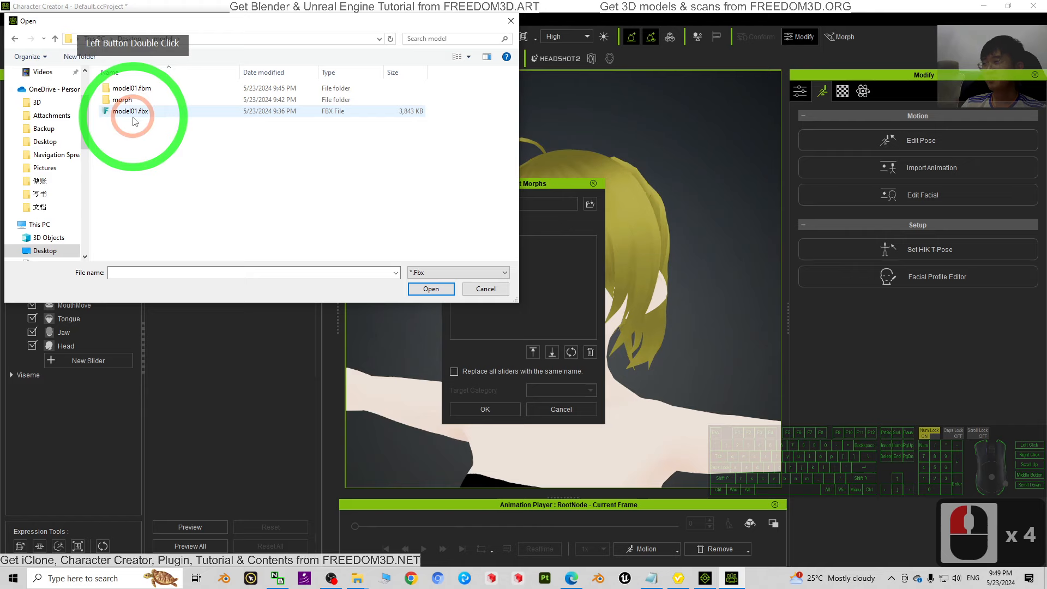
{"action": "double_click", "coordinate": [131, 111]}
{"action": "double_click", "coordinate": [597, 273]}
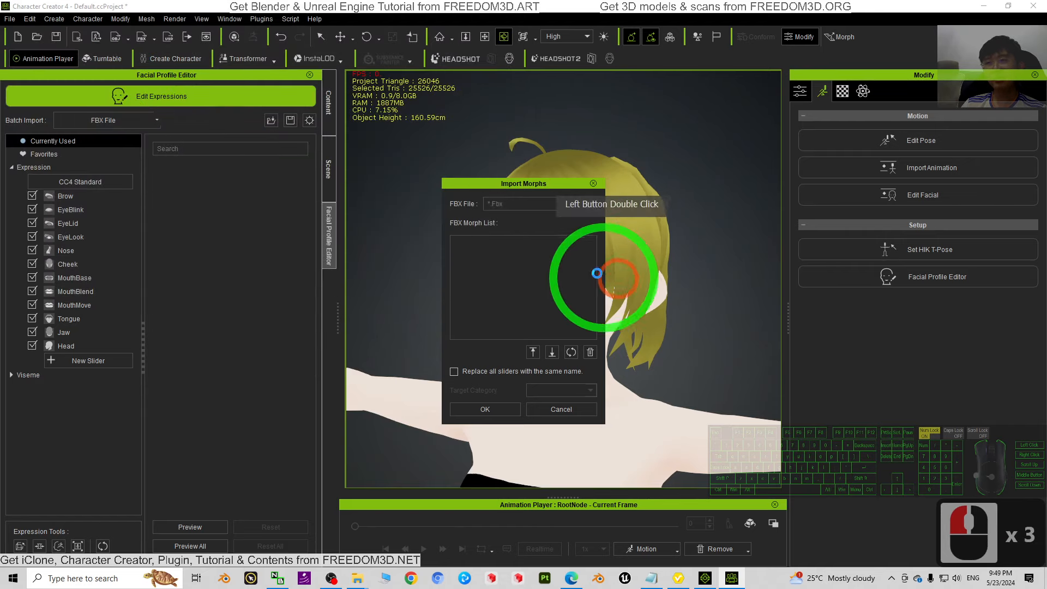
Import the FBX file's morphs into a new target category named morph and show that category's sliders.
{"action": "double_click", "coordinate": [552, 259]}
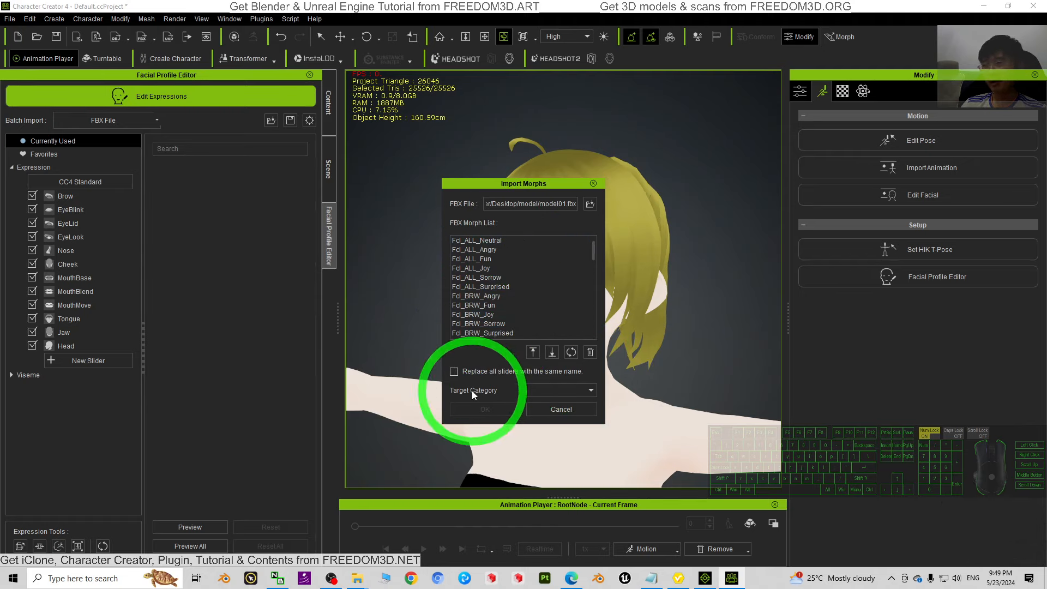
{"action": "left_click", "coordinate": [548, 388]}
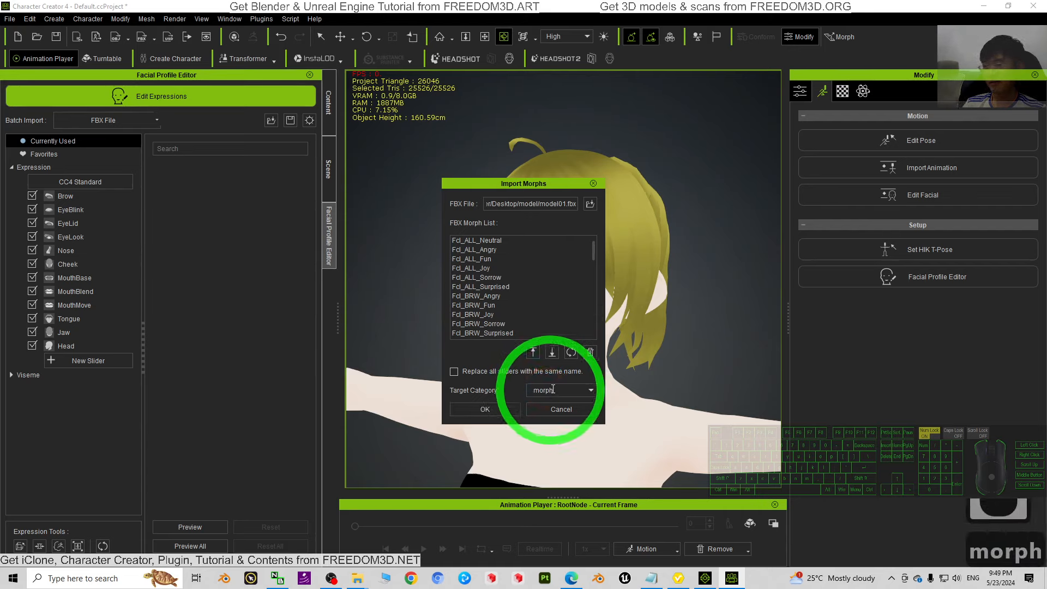
{"action": "left_click", "coordinate": [488, 413]}
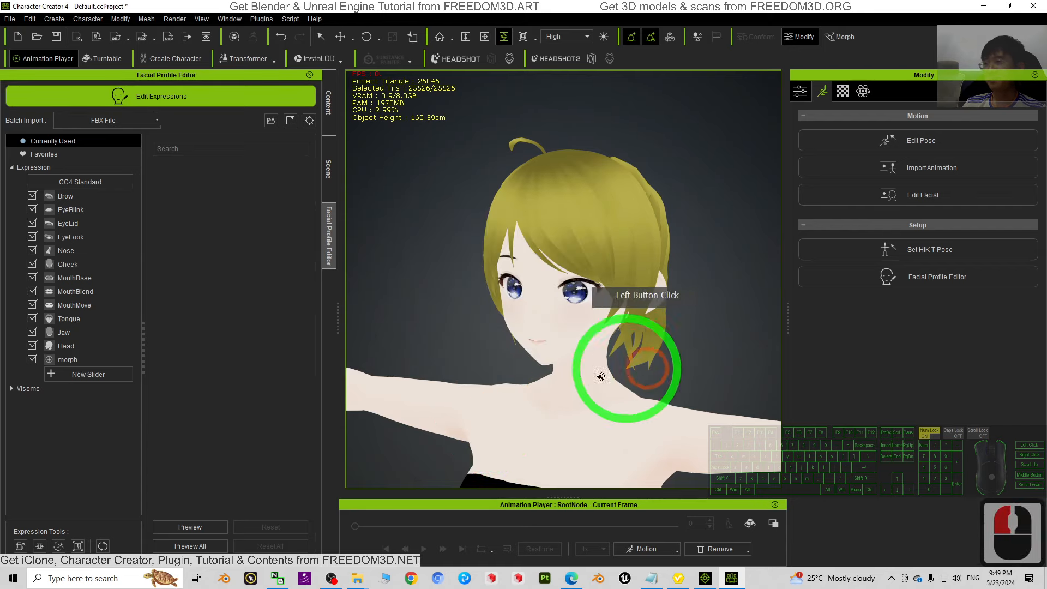
{"action": "left_click", "coordinate": [69, 359]}
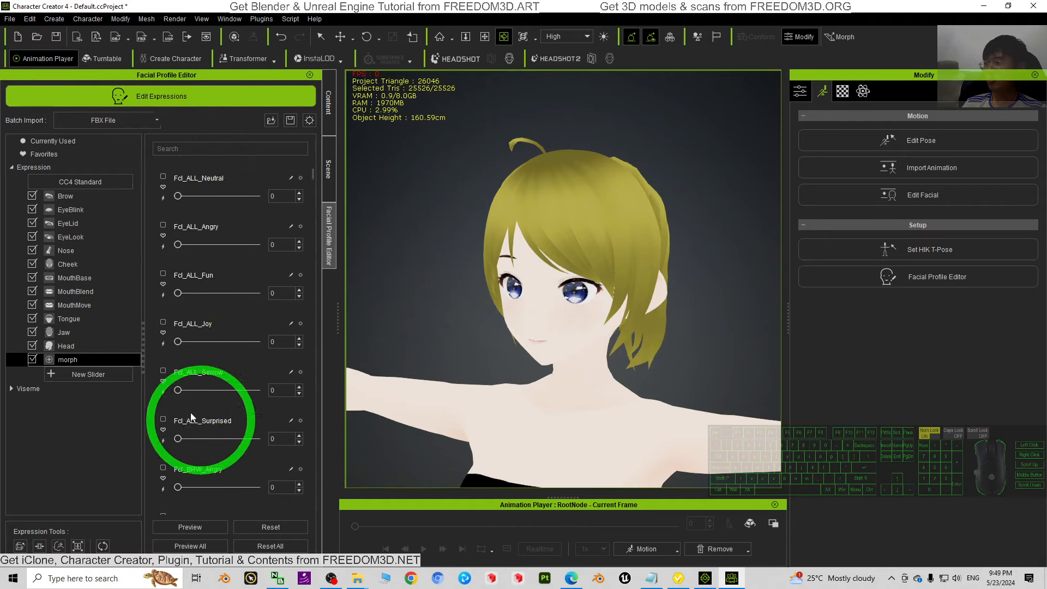
Raise the Fcl_MTH_O mouth morph to 100 and check the face from the front.
{"action": "left_click_drag", "start_coordinate": [46, 388], "coordinate": [124, 336]}
{"action": "scroll", "coordinate": [224, 282], "scroll_direction": "up", "scroll_amount": 4}
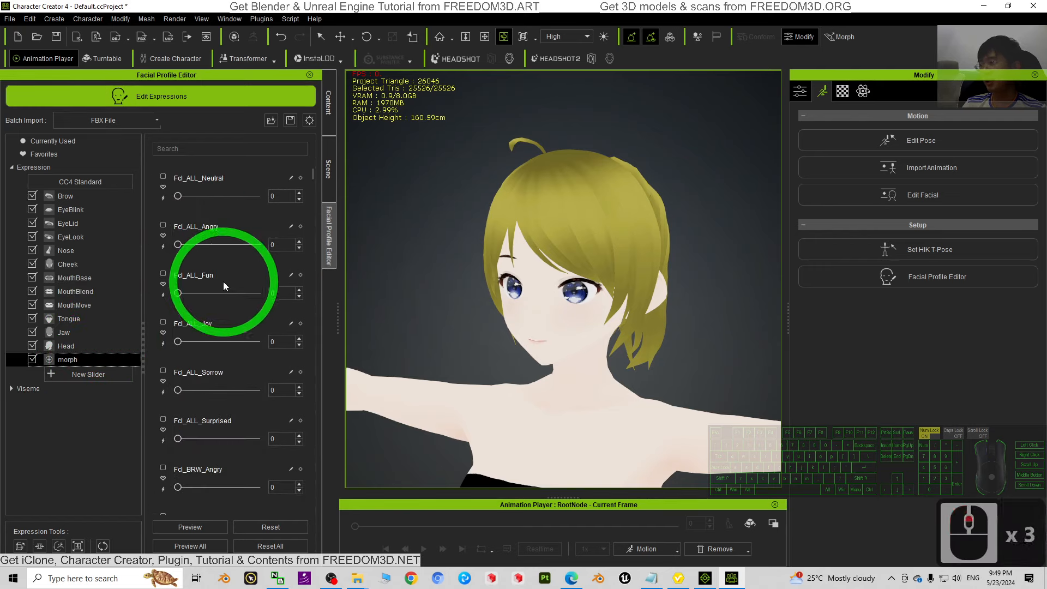
{"action": "left_click_drag", "start_coordinate": [313, 166], "coordinate": [316, 423]}
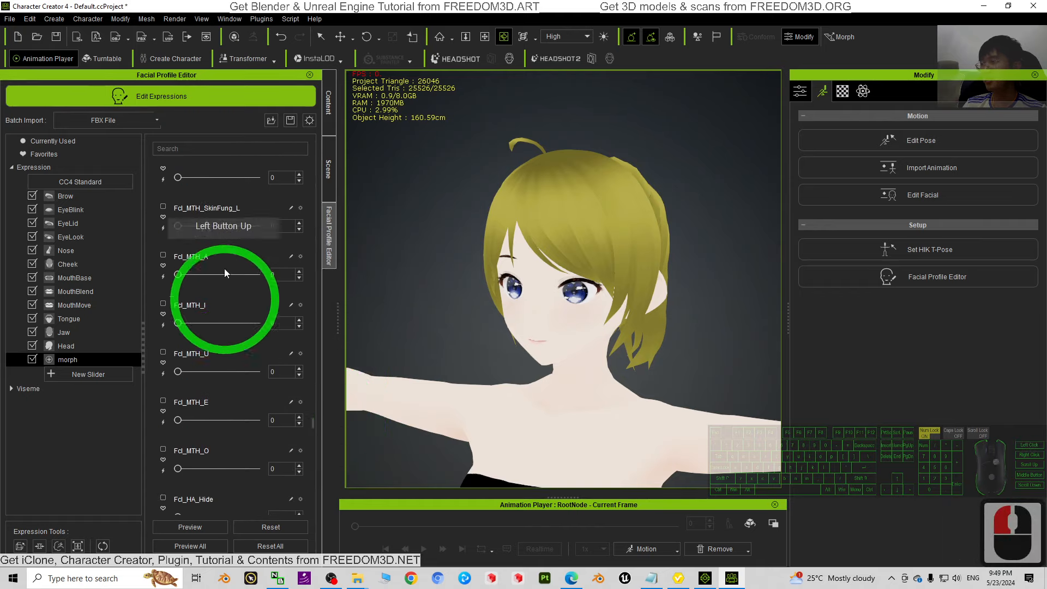
{"action": "scroll", "coordinate": [596, 262], "scroll_direction": "up", "scroll_amount": 5}
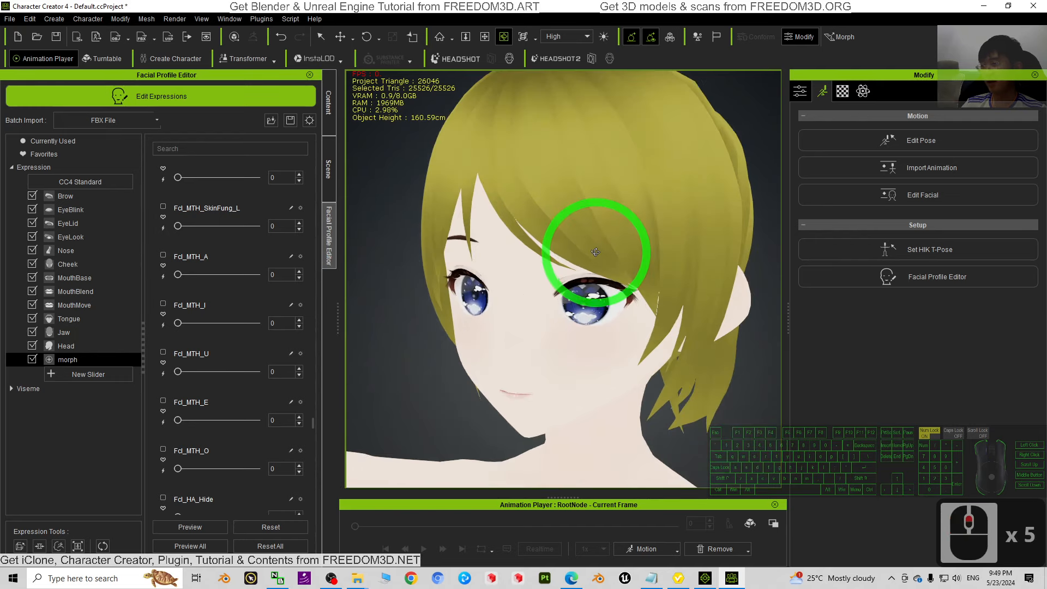
{"action": "scroll", "coordinate": [594, 270], "scroll_direction": "down", "scroll_amount": 1}
{"action": "key", "text": "x"}
{"action": "left_click_drag", "start_coordinate": [611, 316], "coordinate": [586, 334]}
{"action": "key", "text": "c"}
{"action": "left_click_drag", "start_coordinate": [586, 334], "coordinate": [619, 324]}
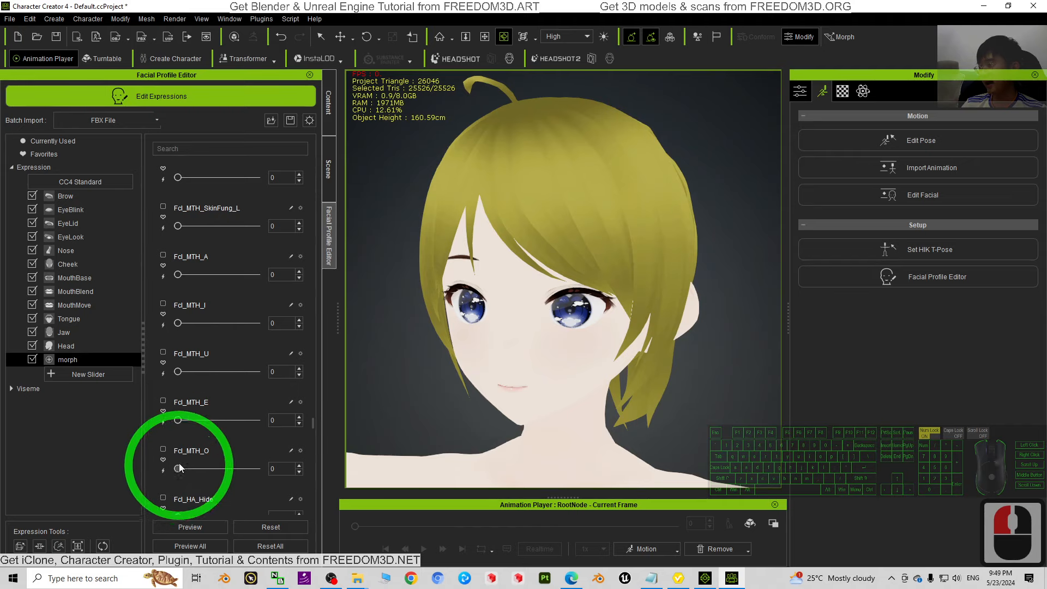
{"action": "left_click_drag", "start_coordinate": [179, 471], "coordinate": [299, 472]}
{"action": "left_click_drag", "start_coordinate": [458, 431], "coordinate": [580, 398]}
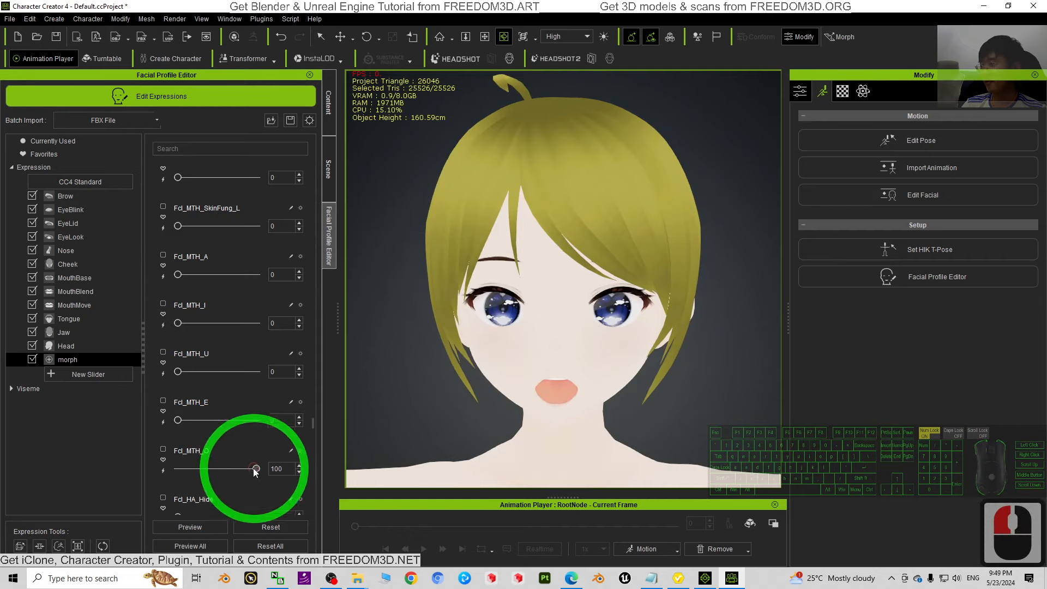
{"action": "mouse_move", "coordinate": [254, 472]}
{"action": "left_mouse_down"}
{"action": "mouse_move", "coordinate": [194, 470]}
{"action": "mouse_move", "coordinate": [279, 472]}
{"action": "mouse_move", "coordinate": [256, 464]}
{"action": "left_mouse_up"}
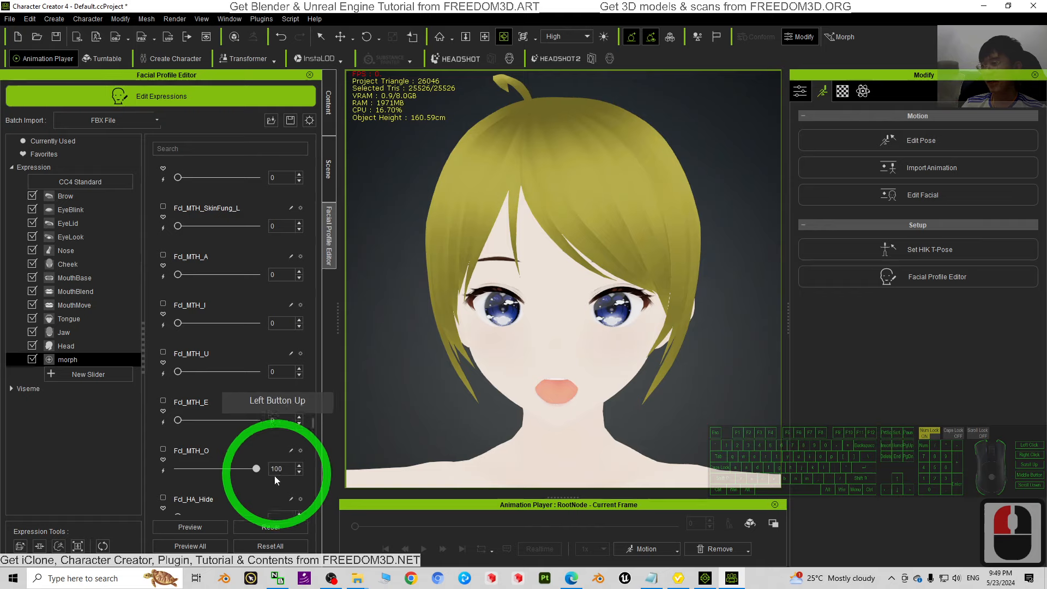
Assign the current open-mouth shape to the V_Open viseme and return its slider to 0.
{"action": "left_click", "coordinate": [35, 391]}
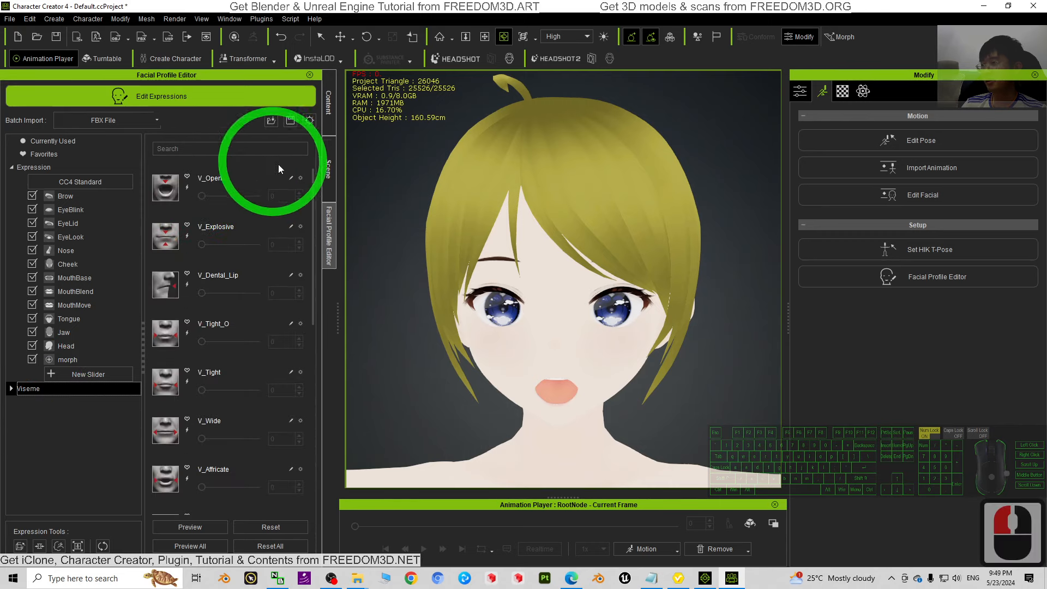
{"action": "left_click", "coordinate": [187, 188]}
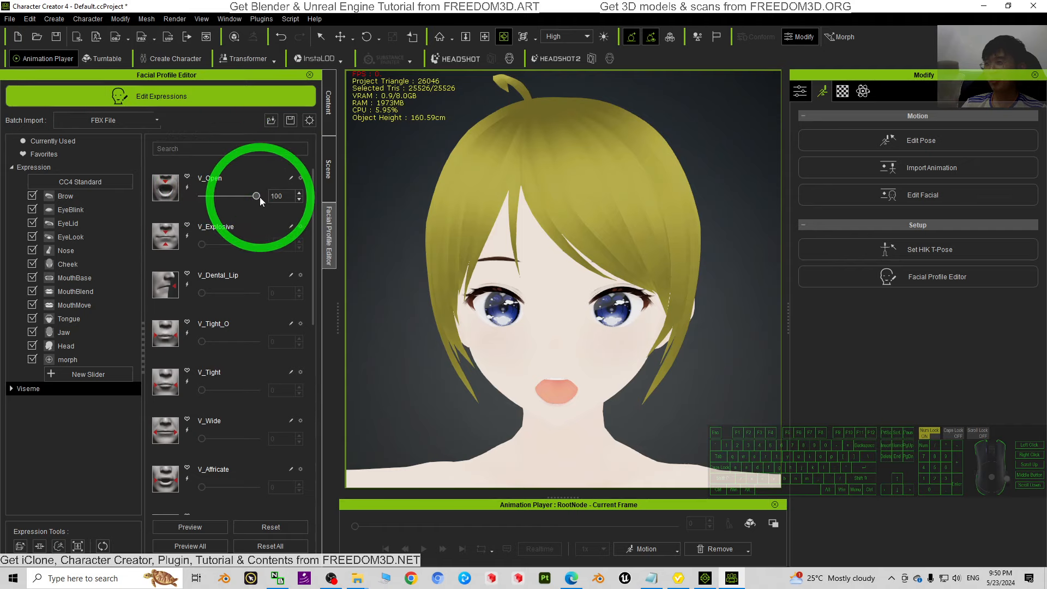
{"action": "left_click_drag", "start_coordinate": [257, 196], "coordinate": [181, 202]}
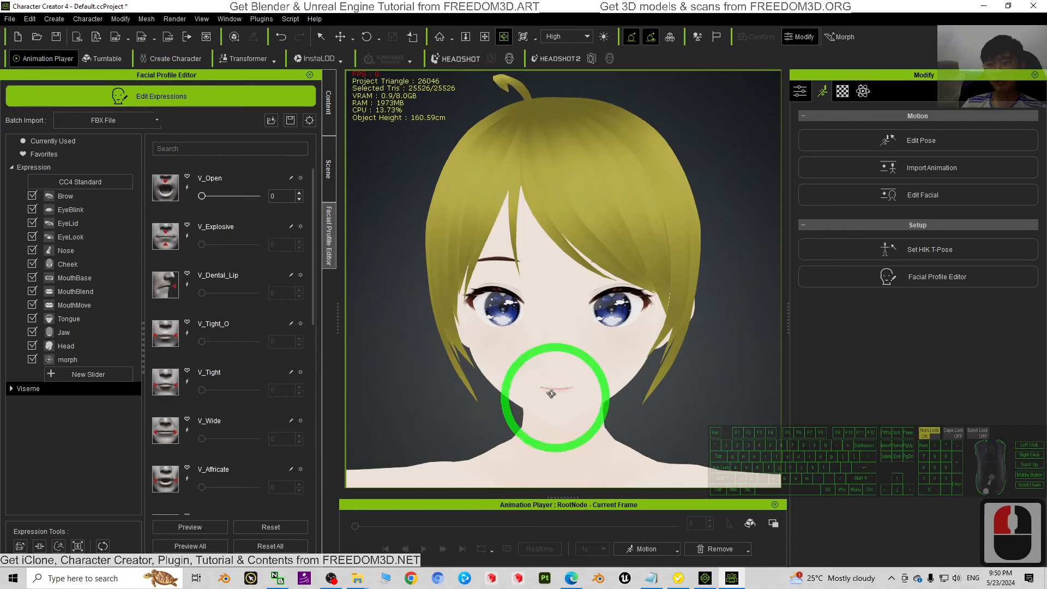
Test the V_Open viseme on the face and assign the same open-mouth shape to V_Affricate.
{"action": "left_click_drag", "start_coordinate": [551, 427], "coordinate": [557, 230]}
{"action": "key", "text": "c"}
{"action": "left_click_drag", "start_coordinate": [673, 286], "coordinate": [701, 306]}
{"action": "left_click_drag", "start_coordinate": [640, 329], "coordinate": [583, 379]}
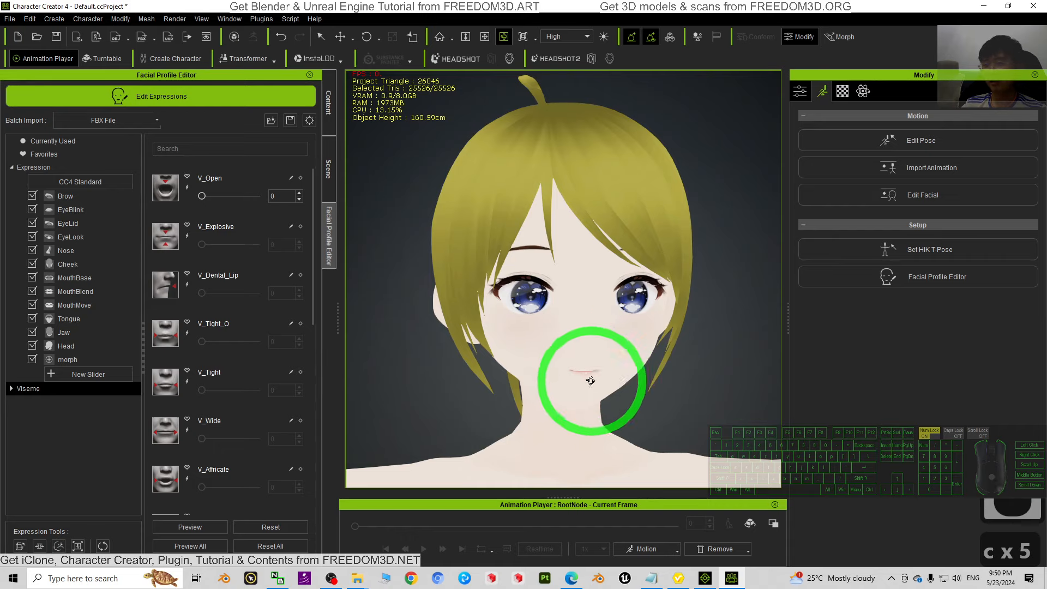
{"action": "left_click_drag", "start_coordinate": [595, 373], "coordinate": [542, 355]}
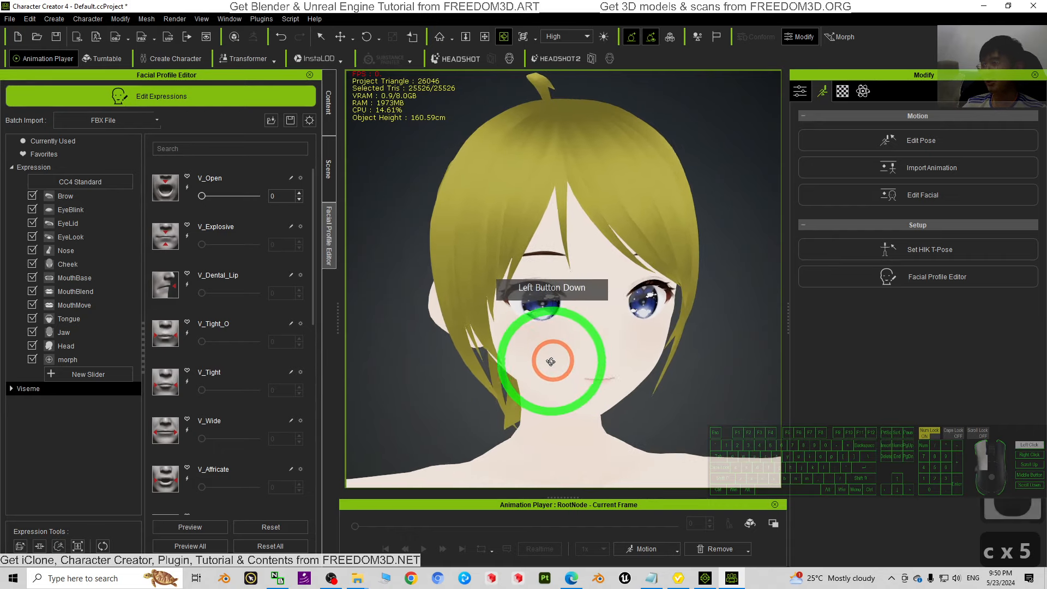
{"action": "left_click_drag", "start_coordinate": [202, 197], "coordinate": [314, 261]}
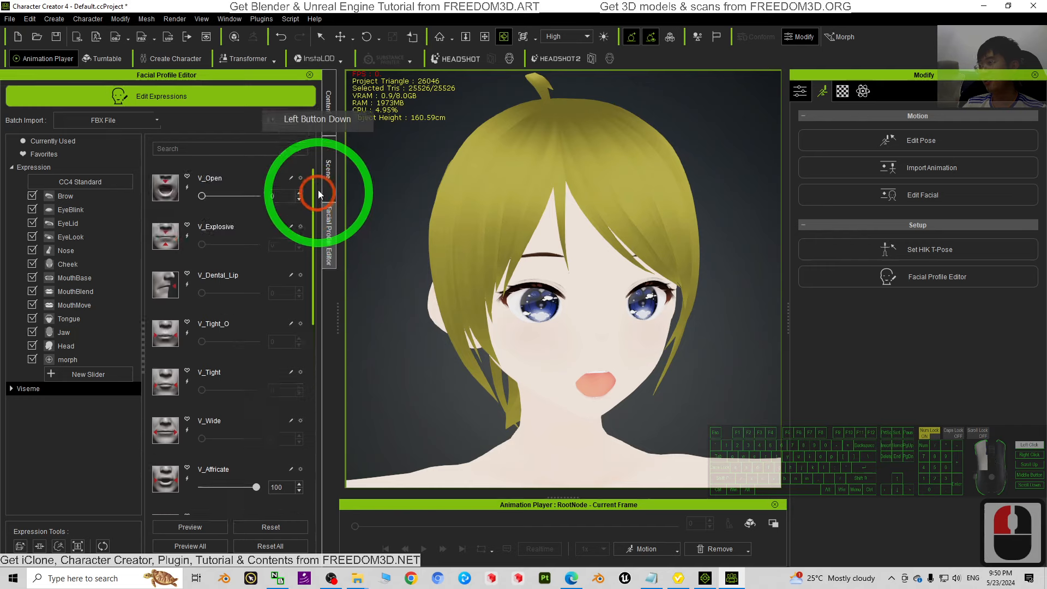
Assign the open-mouth shape to the V_Lip_Open viseme, test it and V_Affricate, and return both sliders to 0.
{"action": "left_click_drag", "start_coordinate": [318, 189], "coordinate": [221, 211]}
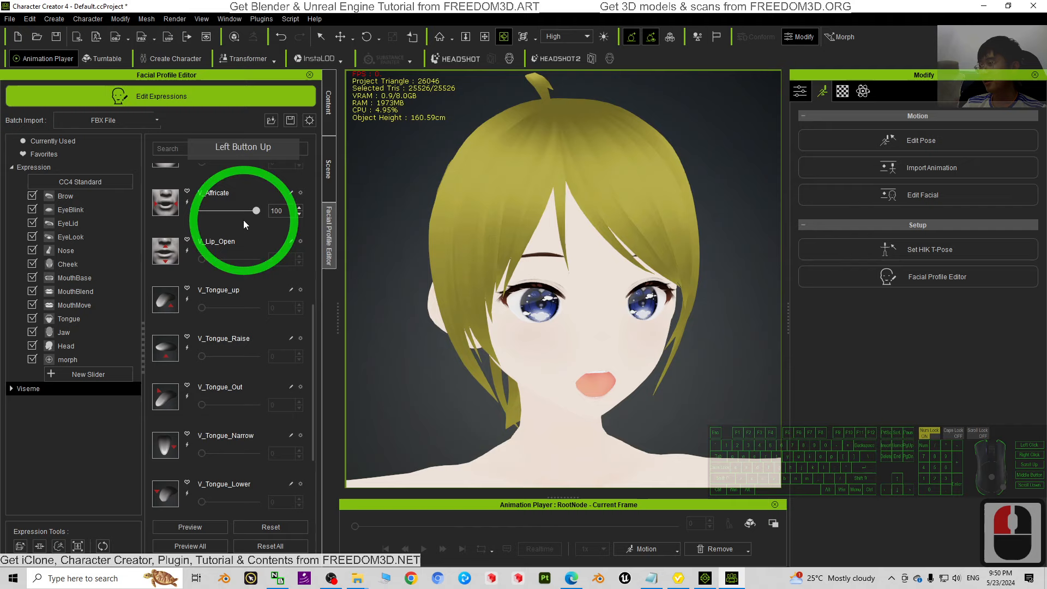
{"action": "left_click_drag", "start_coordinate": [312, 336], "coordinate": [325, 245]}
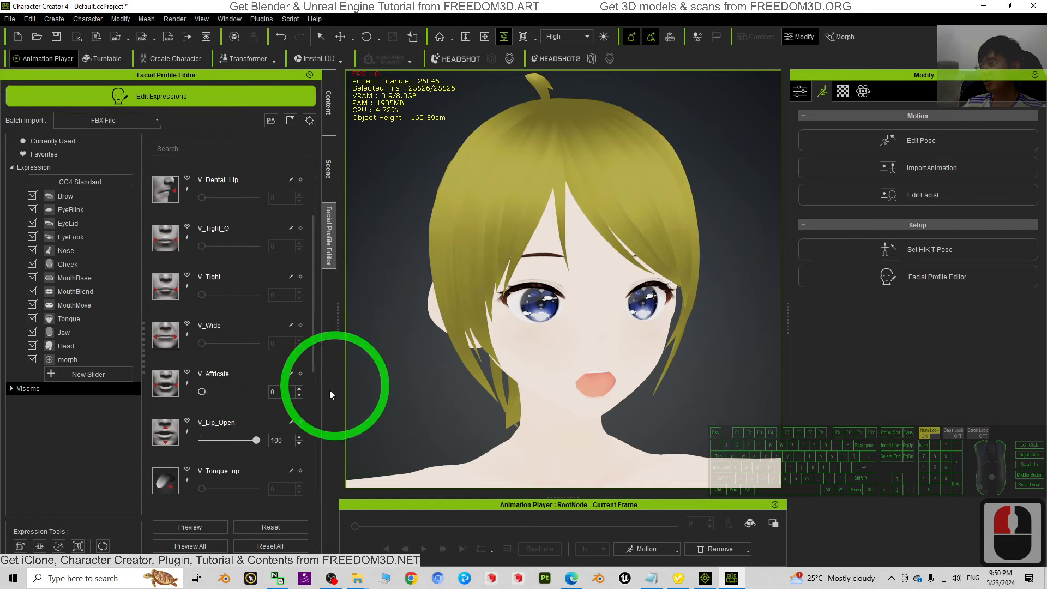
{"action": "left_click_drag", "start_coordinate": [254, 441], "coordinate": [181, 442]}
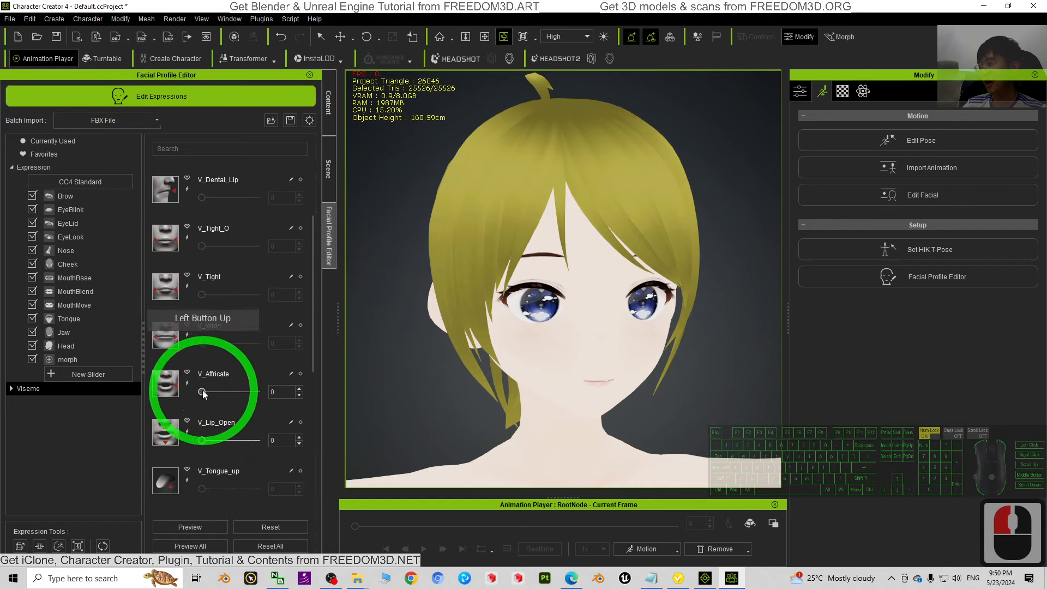
{"action": "left_click_drag", "start_coordinate": [202, 391], "coordinate": [173, 388]}
{"action": "mouse_move", "coordinate": [201, 440]}
{"action": "left_mouse_down"}
{"action": "mouse_move", "coordinate": [270, 440]}
{"action": "mouse_move", "coordinate": [190, 433]}
{"action": "left_mouse_up"}
{"action": "left_click_drag", "start_coordinate": [312, 292], "coordinate": [145, 198]}
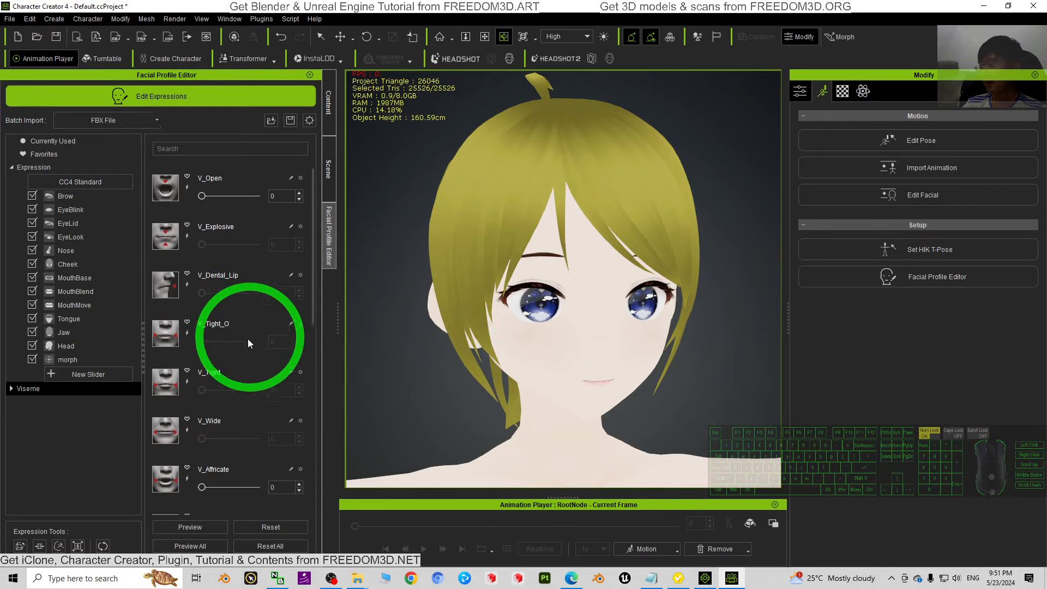
Raise the Fcl_MTH_U morph in the morph category to its maximum to purse the lips.
{"action": "left_click", "coordinate": [67, 359]}
{"action": "left_click", "coordinate": [322, 212]}
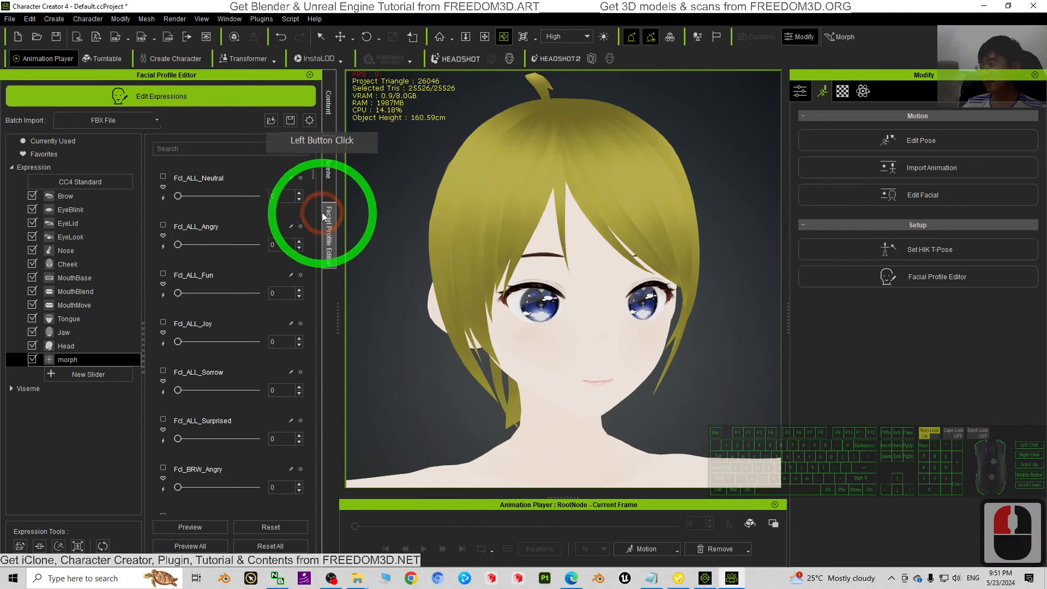
{"action": "left_click_drag", "start_coordinate": [312, 175], "coordinate": [320, 430]}
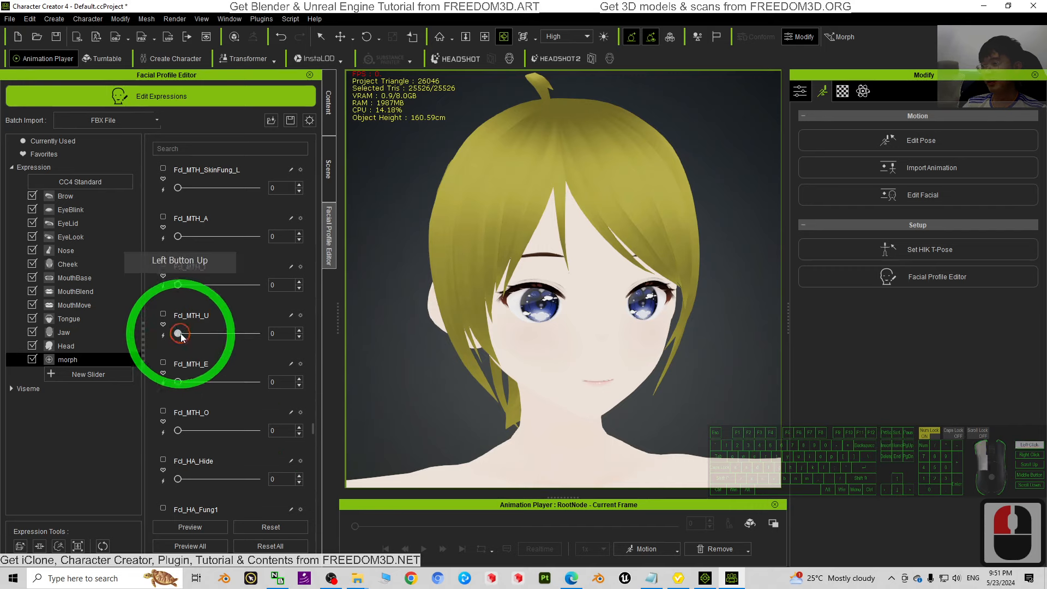
{"action": "left_click_drag", "start_coordinate": [179, 334], "coordinate": [294, 347]}
{"action": "left_click", "coordinate": [189, 339]}
Assign the pursed-lip shape to the V_Tight_O viseme and return its slider to 0.
{"action": "left_click", "coordinate": [39, 388]}
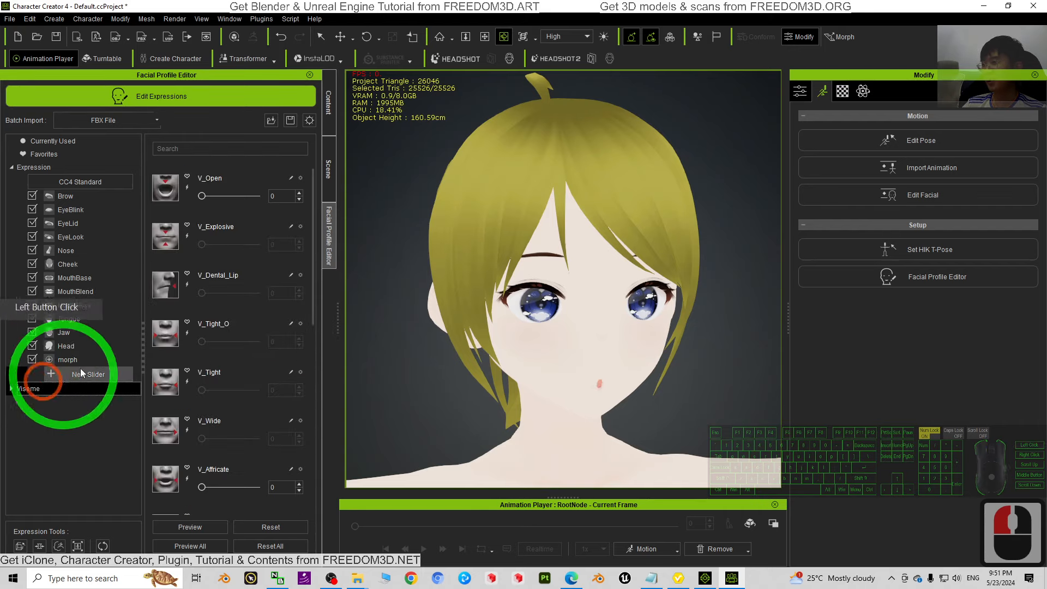
{"action": "left_click", "coordinate": [186, 333]}
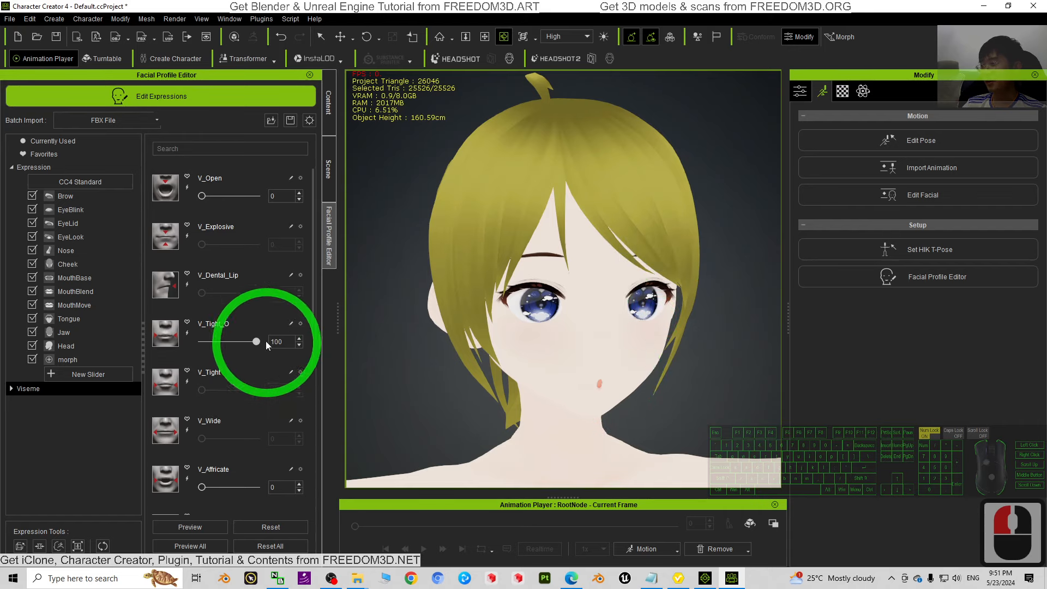
{"action": "left_click_drag", "start_coordinate": [256, 343], "coordinate": [175, 342]}
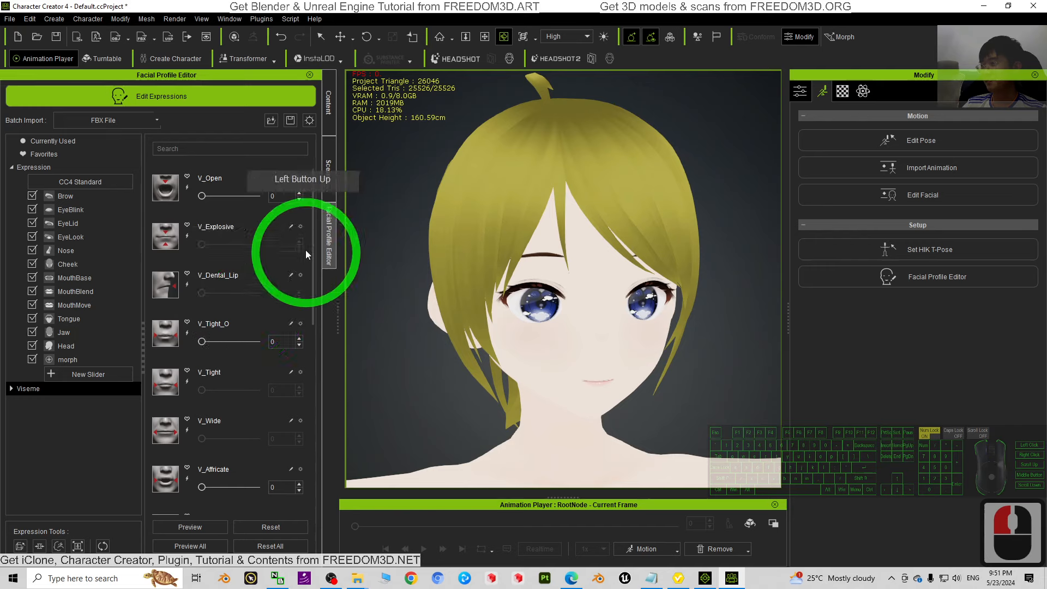
Look through the remaining viseme sliders, switching briefly to iClone and back to Character Creator.
{"action": "left_click_drag", "start_coordinate": [312, 237], "coordinate": [312, 336]}
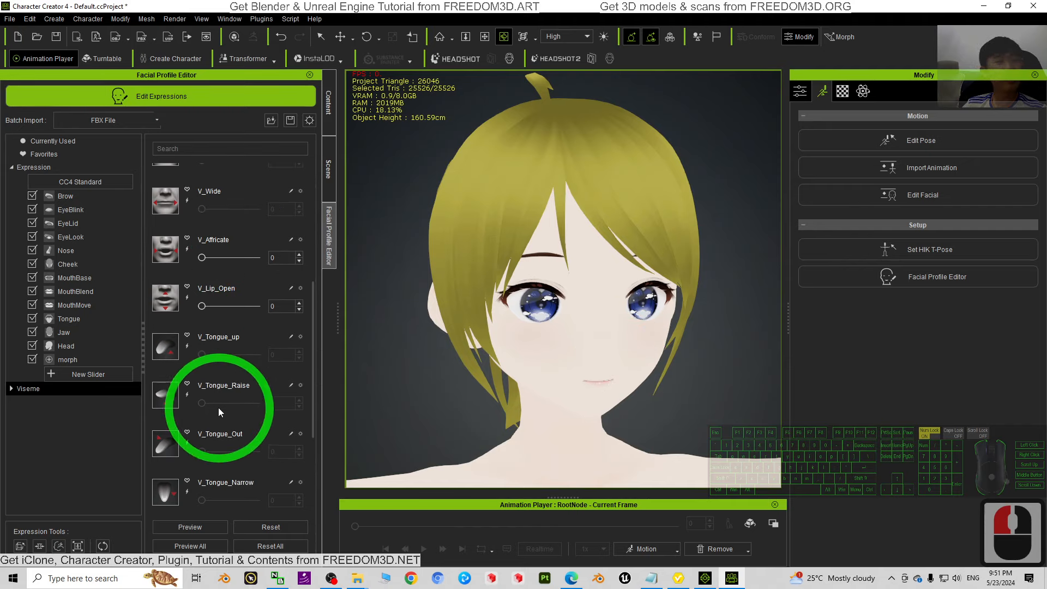
{"action": "left_click", "coordinate": [319, 267]}
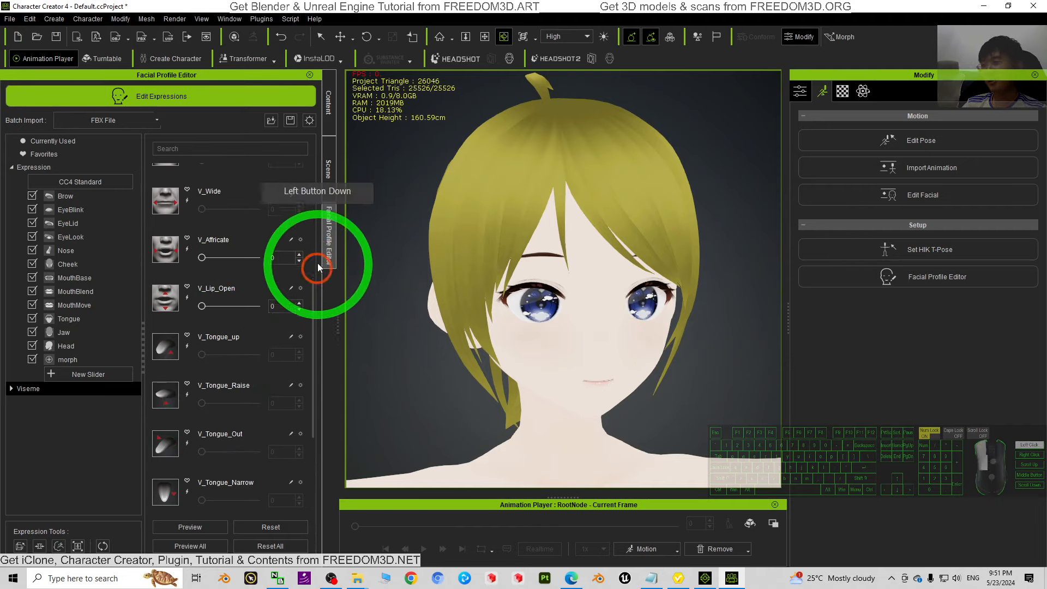
{"action": "left_click_drag", "start_coordinate": [314, 284], "coordinate": [328, 185]}
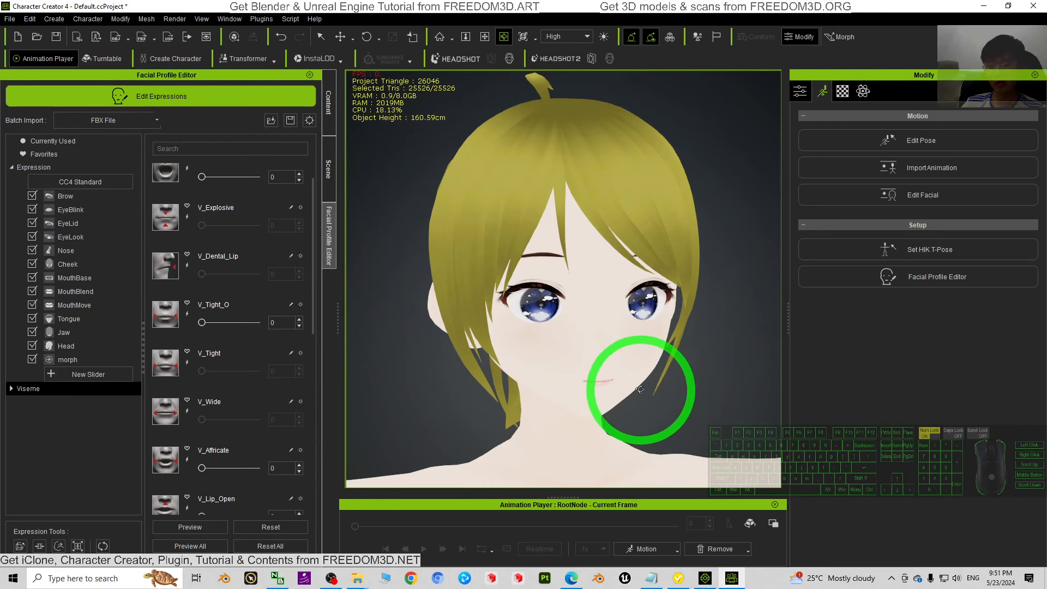
{"action": "left_click", "coordinate": [706, 578]}
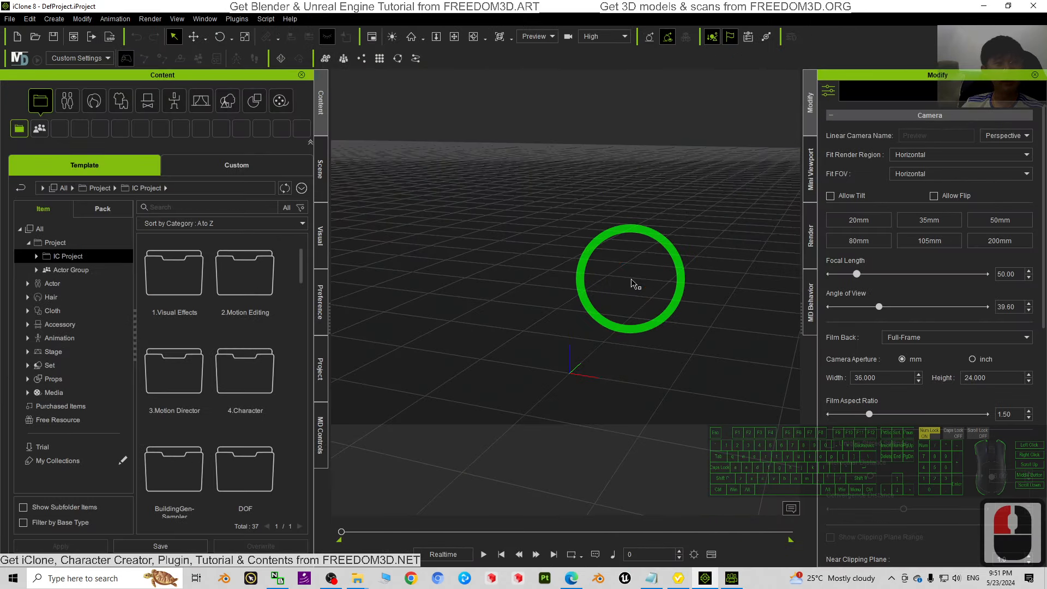
{"action": "left_click", "coordinate": [983, 6]}
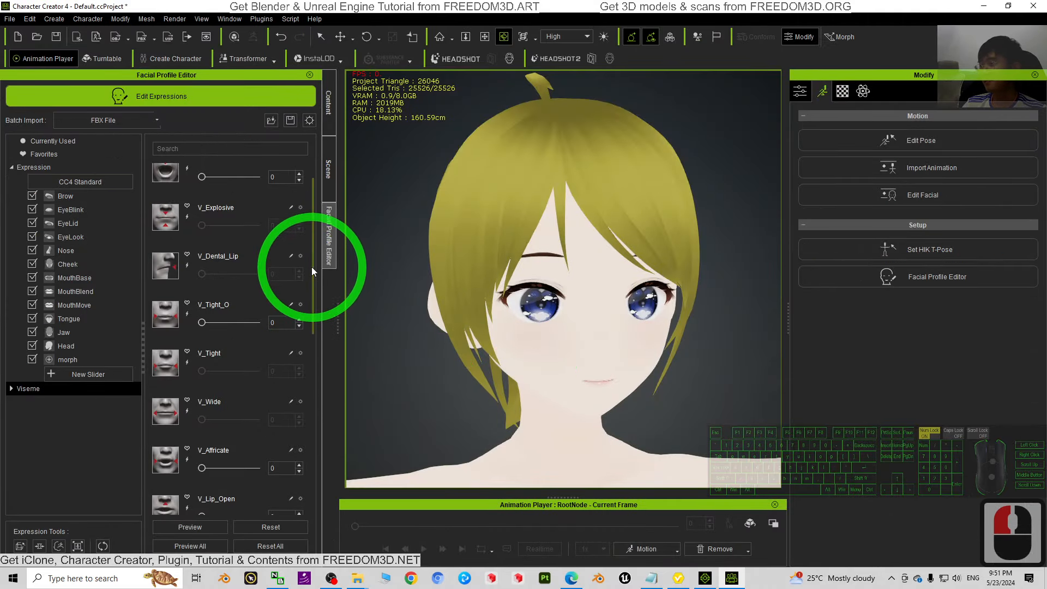
{"action": "left_click_drag", "start_coordinate": [314, 279], "coordinate": [566, 288]}
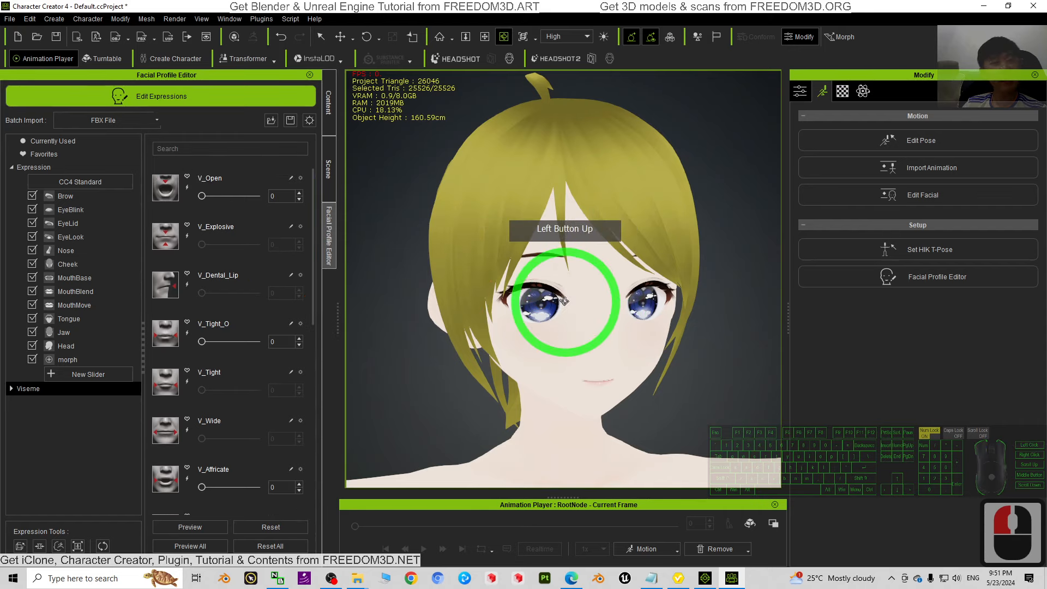
Raise the Fcl_EYE_Close_R morph in the morph category to 100 to close the character's right eye.
{"action": "left_click", "coordinate": [67, 223]}
{"action": "left_click", "coordinate": [71, 209]}
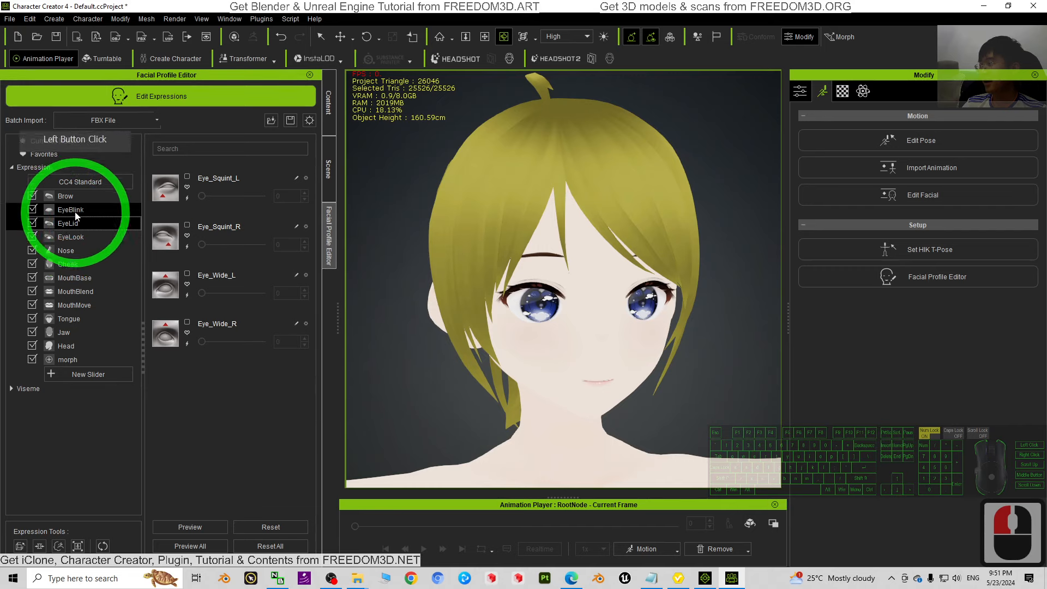
{"action": "left_click", "coordinate": [257, 177]}
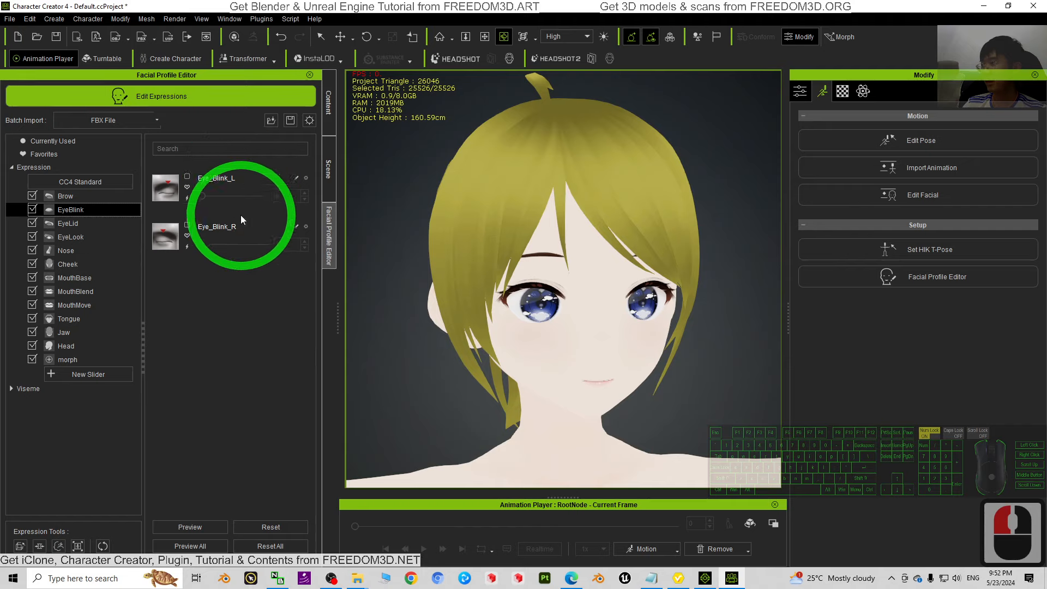
{"action": "left_click", "coordinate": [68, 360]}
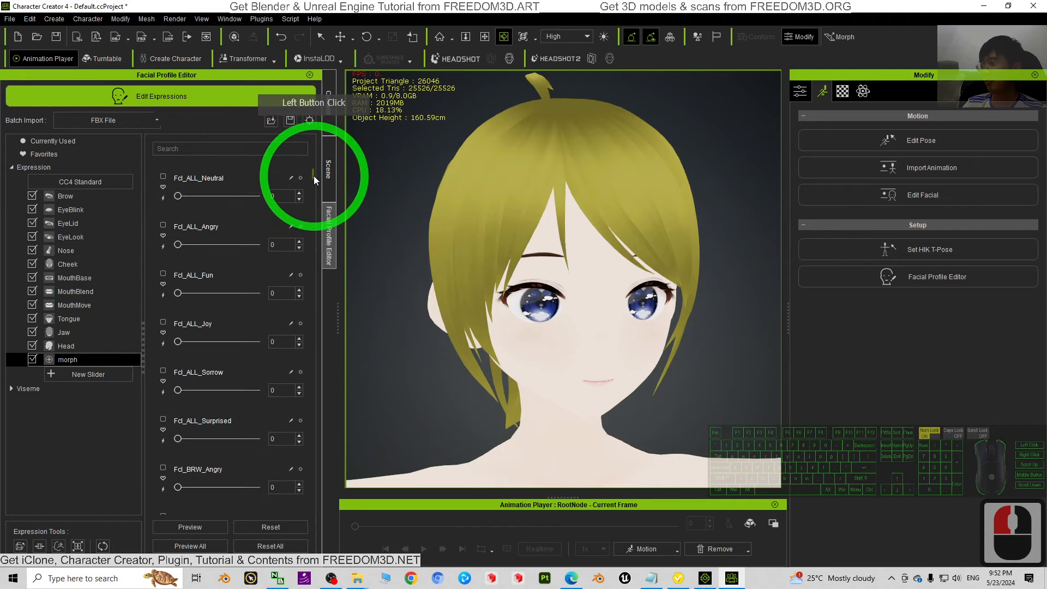
{"action": "left_click_drag", "start_coordinate": [313, 176], "coordinate": [317, 234]}
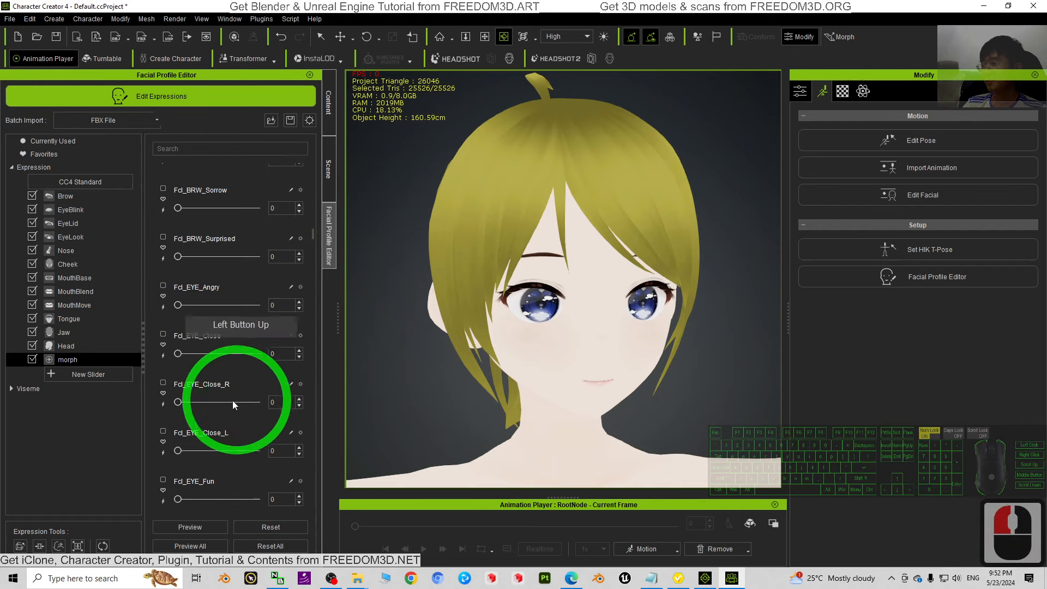
{"action": "left_click_drag", "start_coordinate": [178, 402], "coordinate": [282, 403]}
Assign the closed right-eye shape to the Eye_Blink_R expression and return its slider to 0.
{"action": "left_click", "coordinate": [26, 389]}
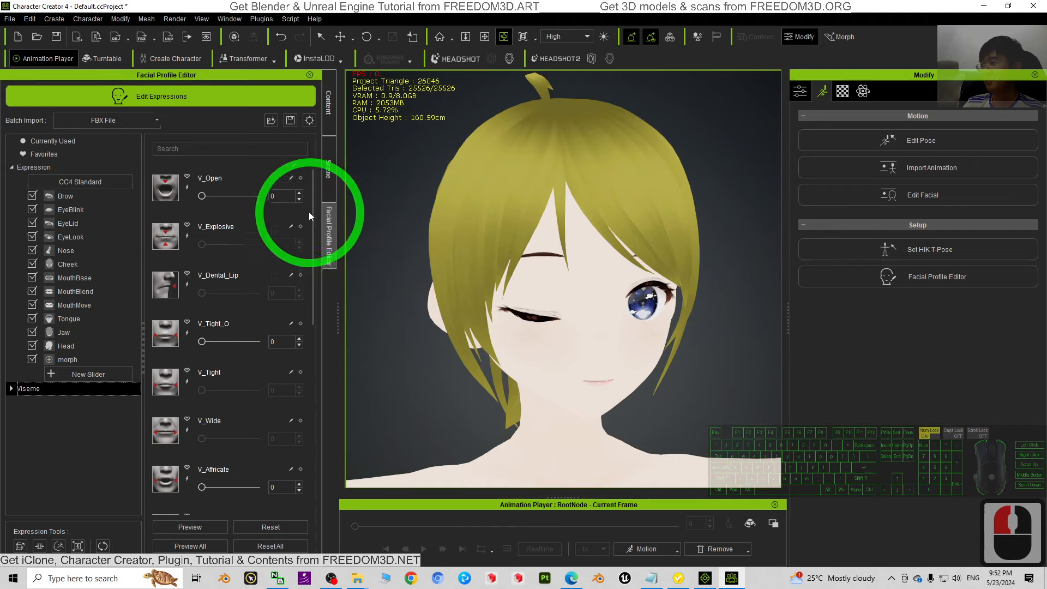
{"action": "left_click", "coordinate": [75, 212]}
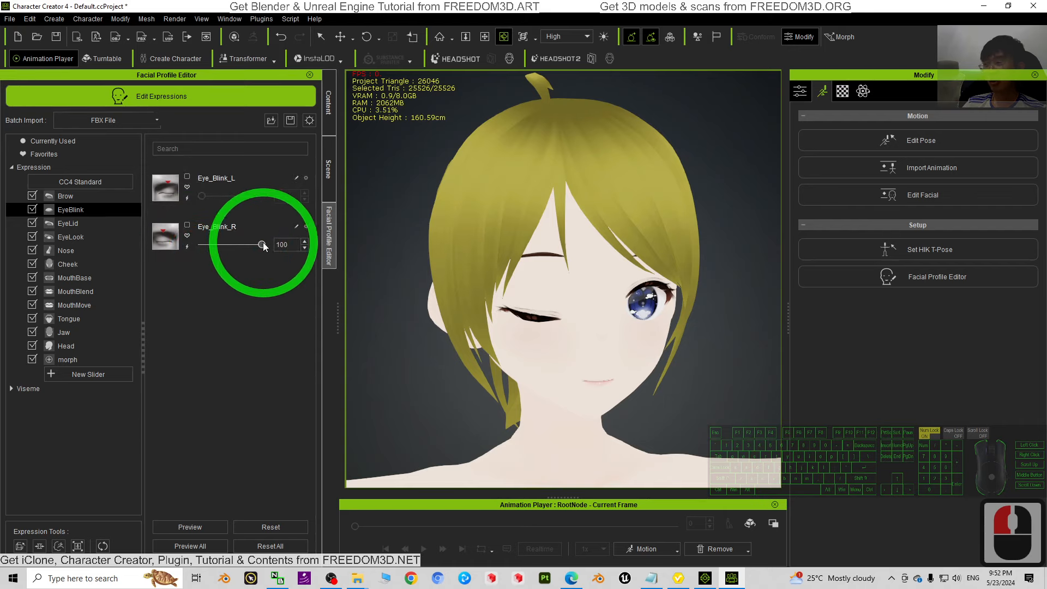
{"action": "left_click_drag", "start_coordinate": [263, 244], "coordinate": [22, 284]}
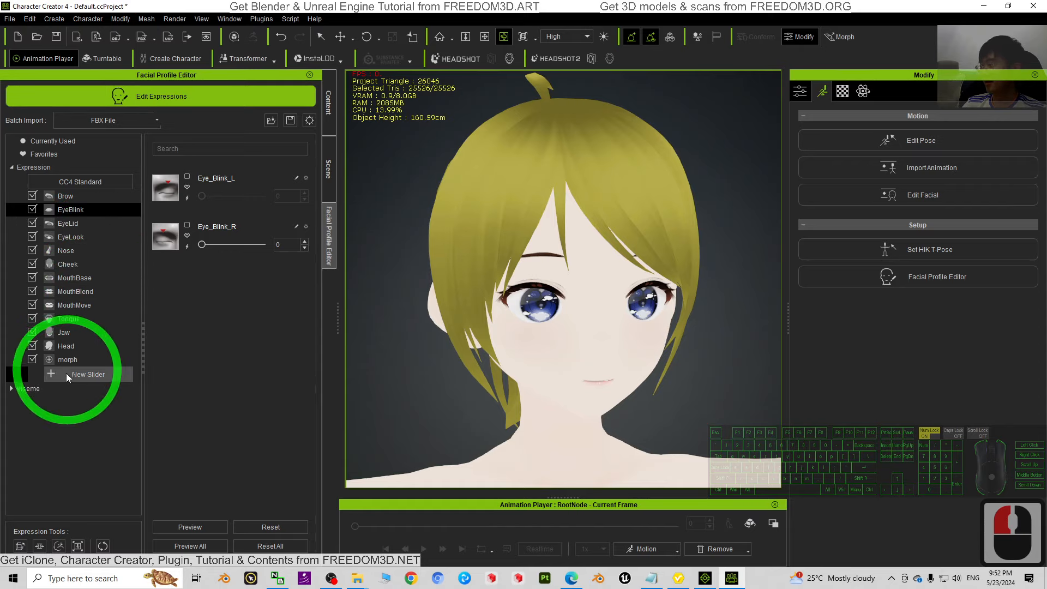
Set the Fcl_EYE_Close_L morph to 100, assign that shape to the Eye_Blink_L expression and return its slider to 0.
{"action": "left_click", "coordinate": [68, 359]}
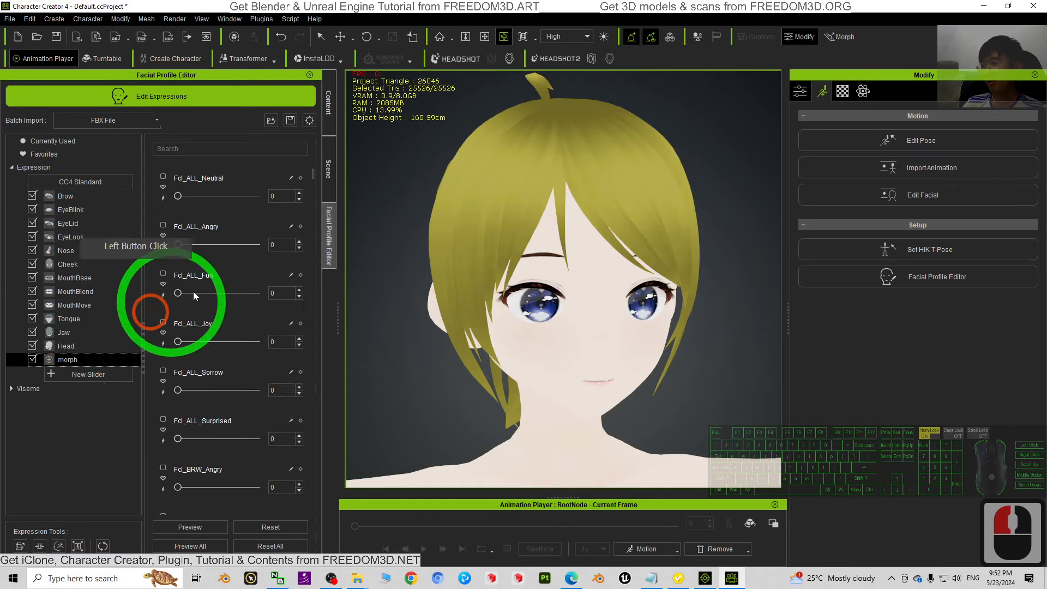
{"action": "left_click_drag", "start_coordinate": [312, 172], "coordinate": [312, 240]}
{"action": "left_click_drag", "start_coordinate": [178, 404], "coordinate": [631, 303]}
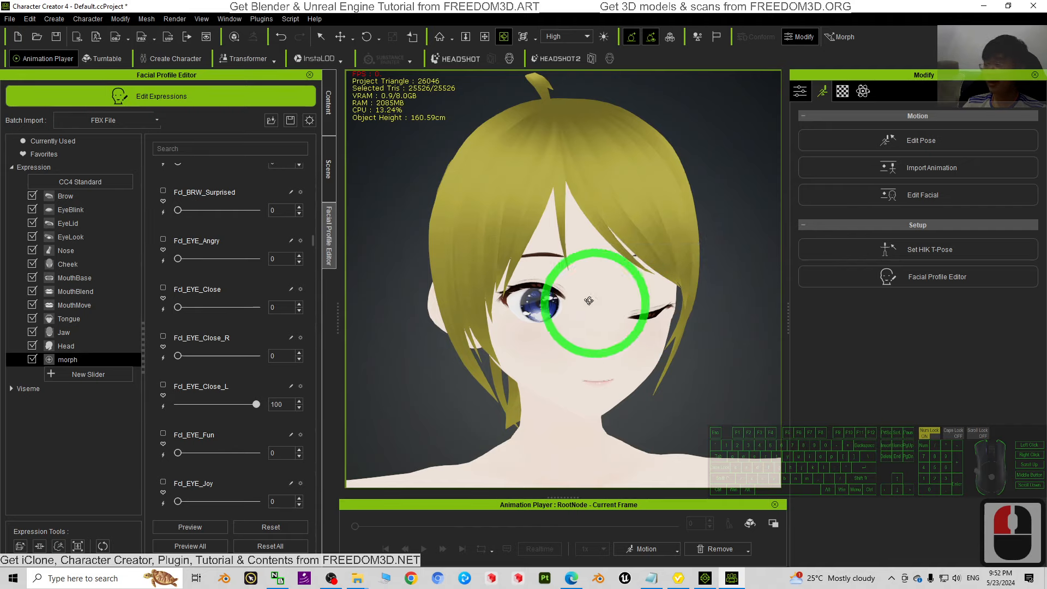
{"action": "left_click", "coordinate": [69, 209]}
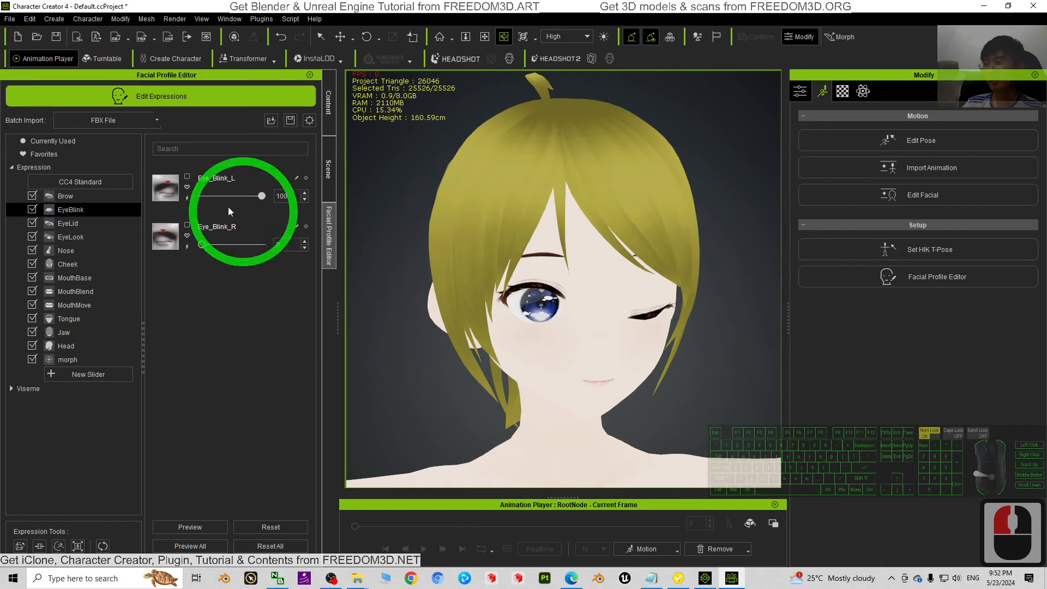
{"action": "left_click_drag", "start_coordinate": [263, 195], "coordinate": [195, 202]}
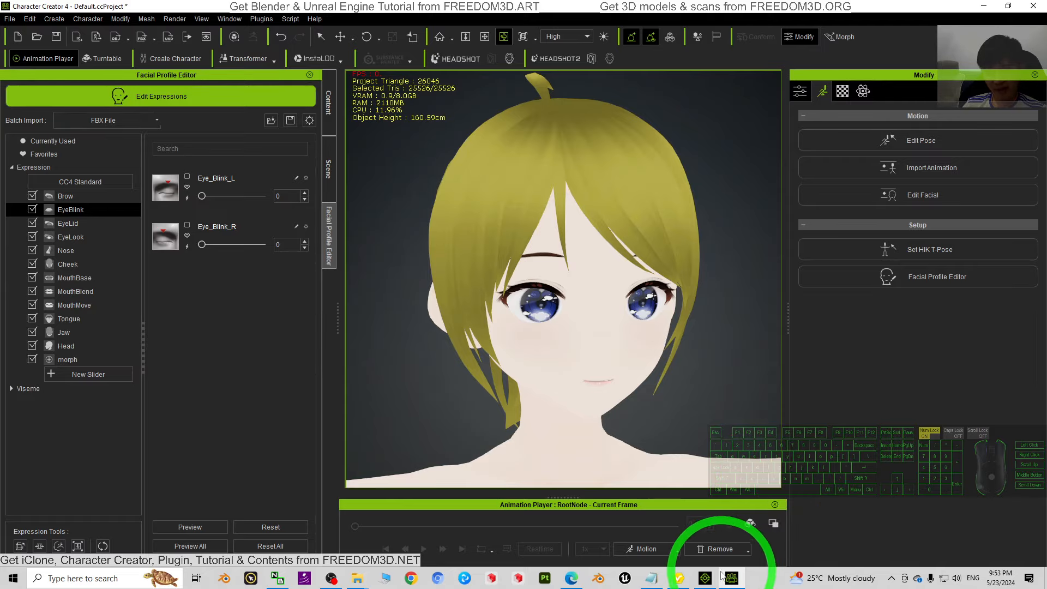
{"action": "left_click", "coordinate": [705, 578]}
{"action": "left_click", "coordinate": [546, 376]}
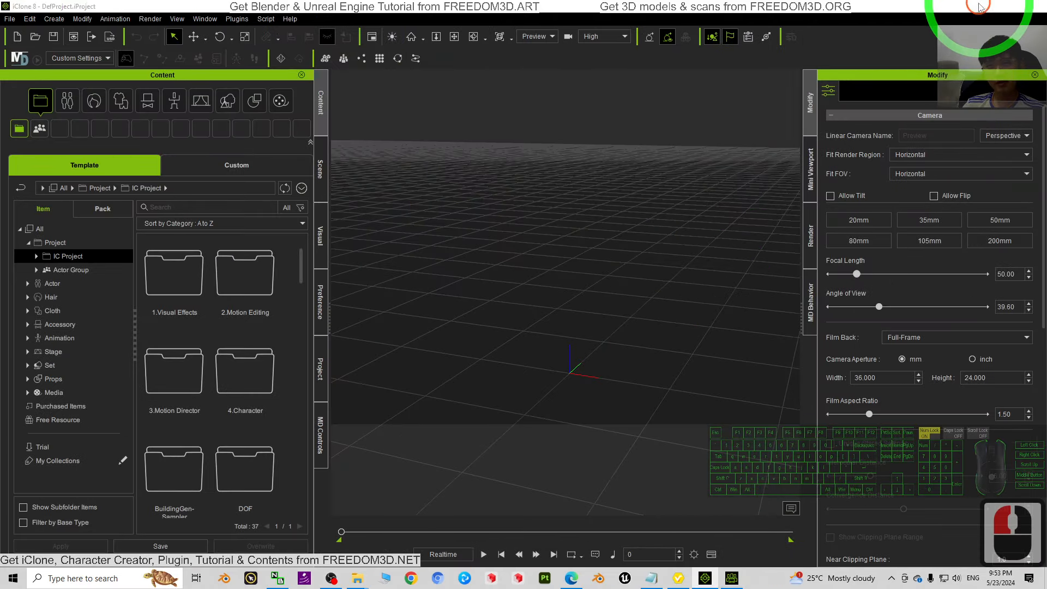
{"action": "left_click", "coordinate": [983, 6]}
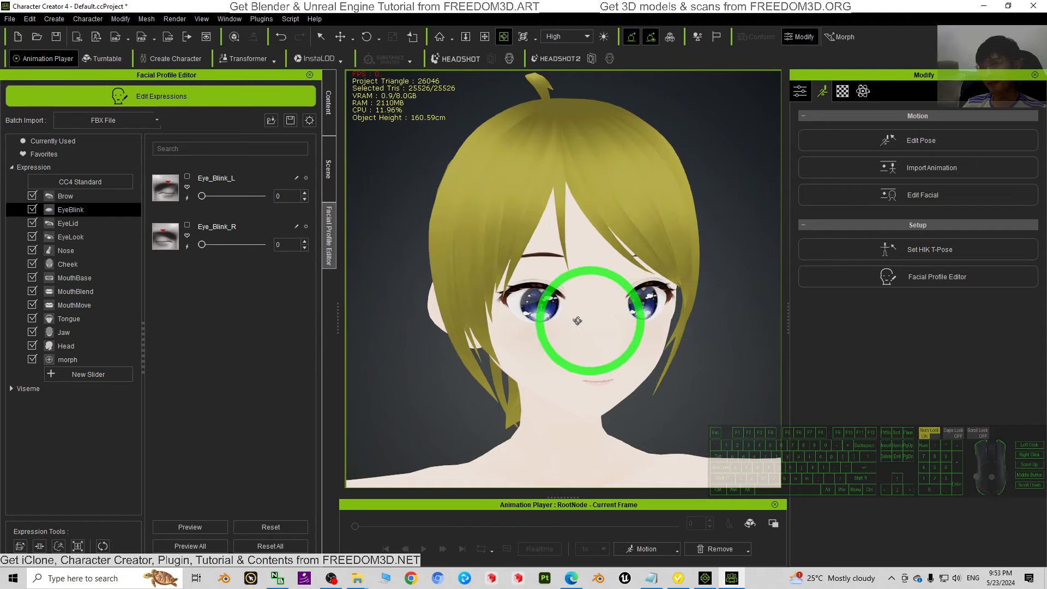
Raise the Fcl_MTH_O morph in the morph category to 100 to open the character's mouth.
{"action": "left_click", "coordinate": [64, 332]}
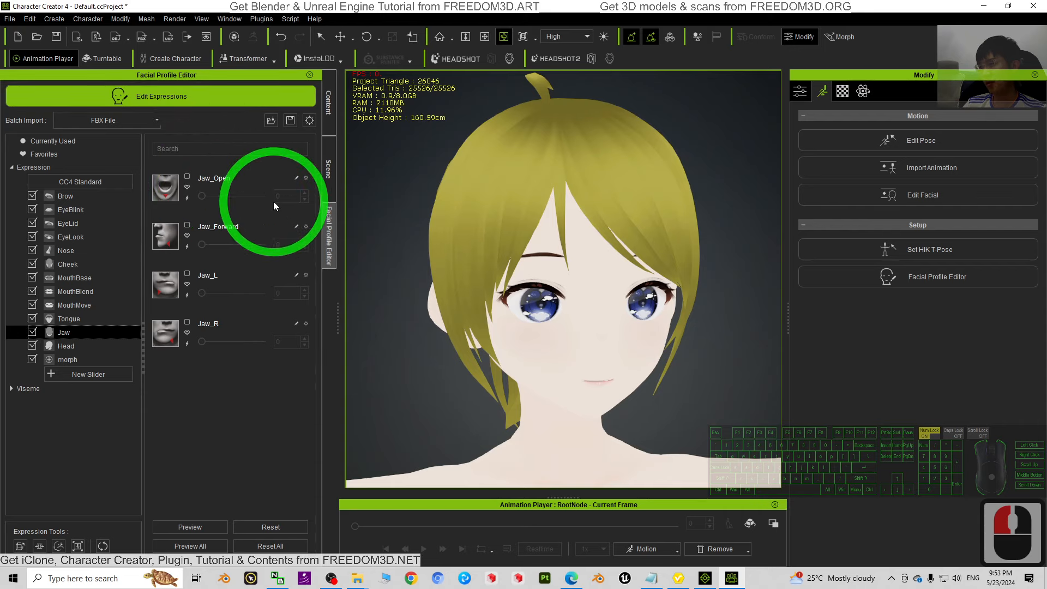
{"action": "left_click", "coordinate": [67, 360]}
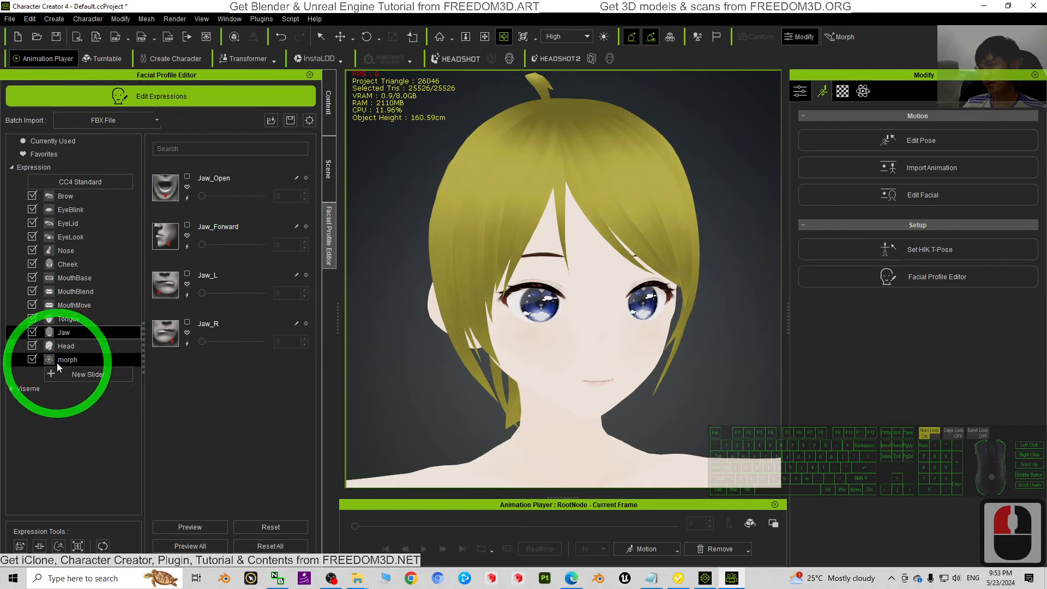
{"action": "left_click_drag", "start_coordinate": [314, 180], "coordinate": [322, 430]}
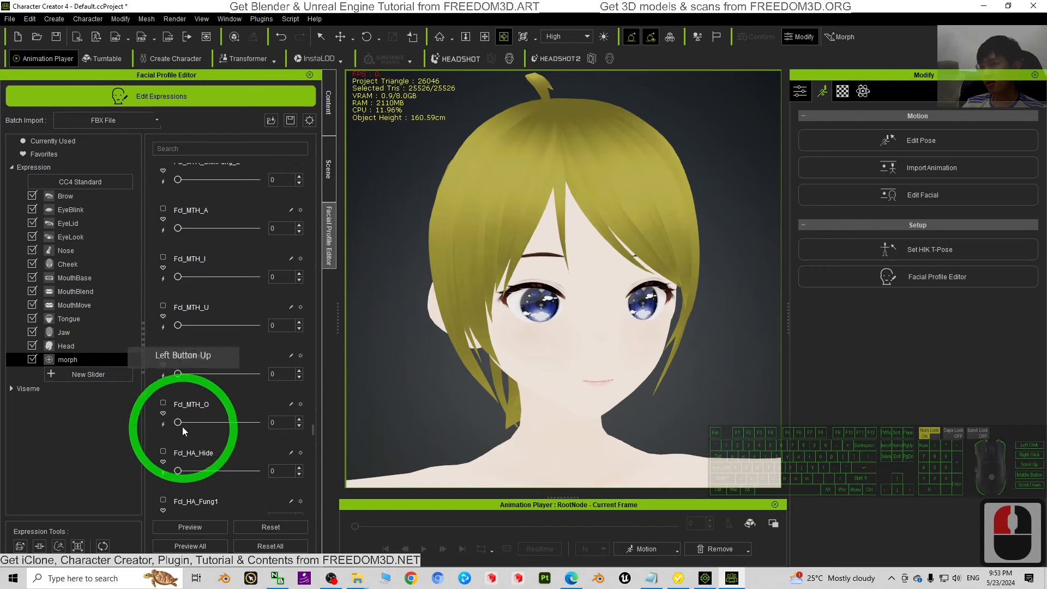
{"action": "left_click_drag", "start_coordinate": [177, 422], "coordinate": [266, 346]}
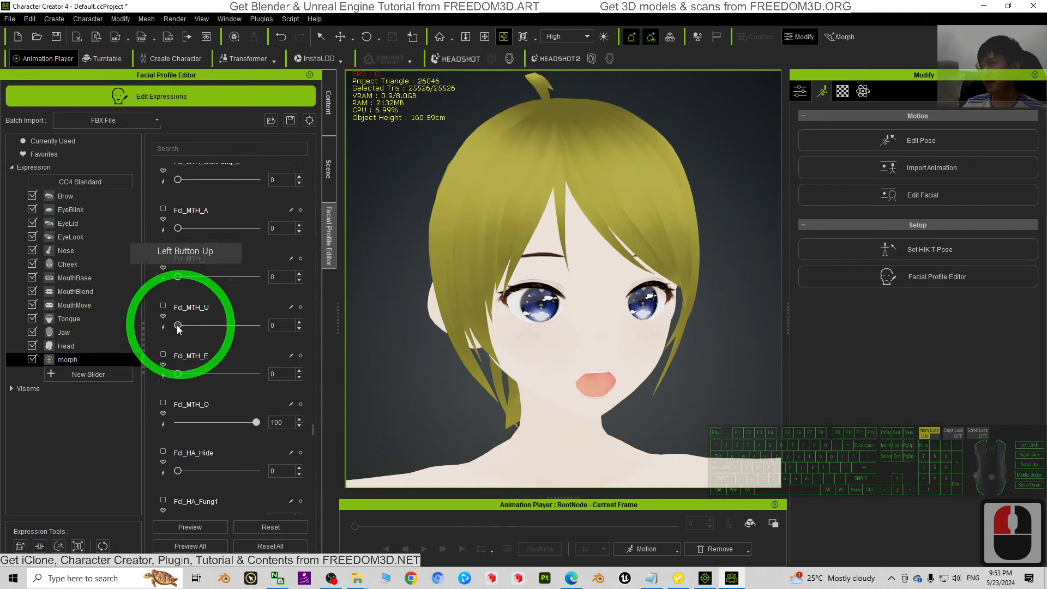
Assign the open-mouth shape to the Jaw_Open expression and return its slider to 0.
{"action": "left_click", "coordinate": [77, 335]}
{"action": "left_click", "coordinate": [201, 185]}
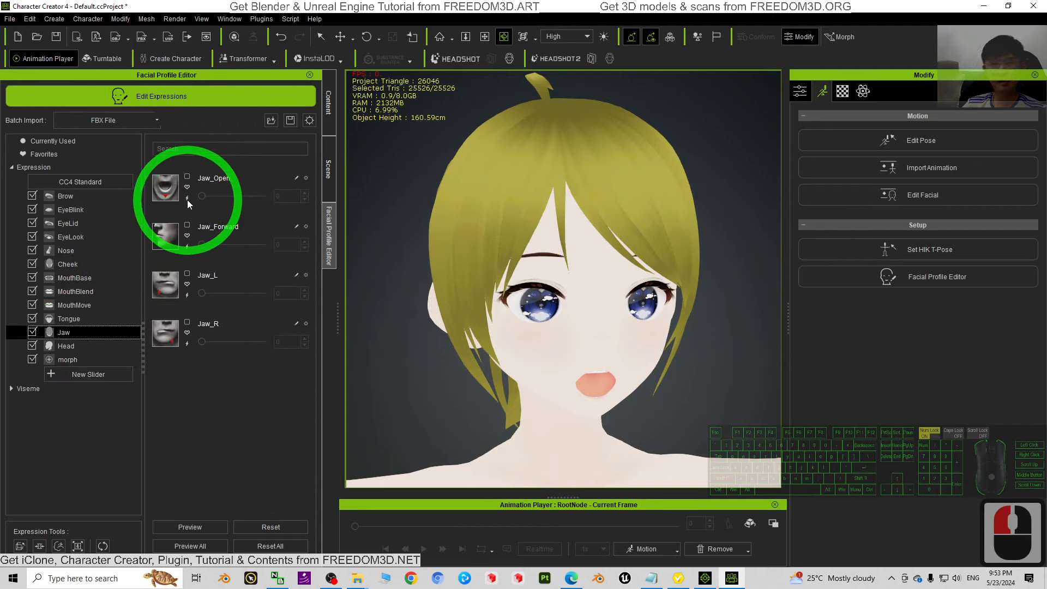
{"action": "left_click", "coordinate": [187, 199]}
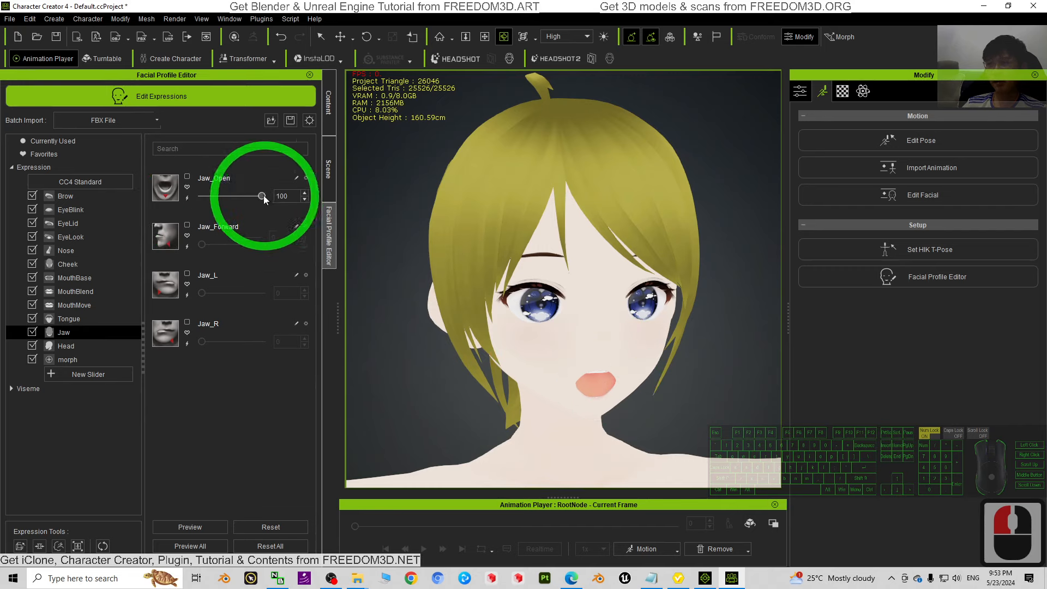
{"action": "left_click_drag", "start_coordinate": [263, 196], "coordinate": [129, 188]}
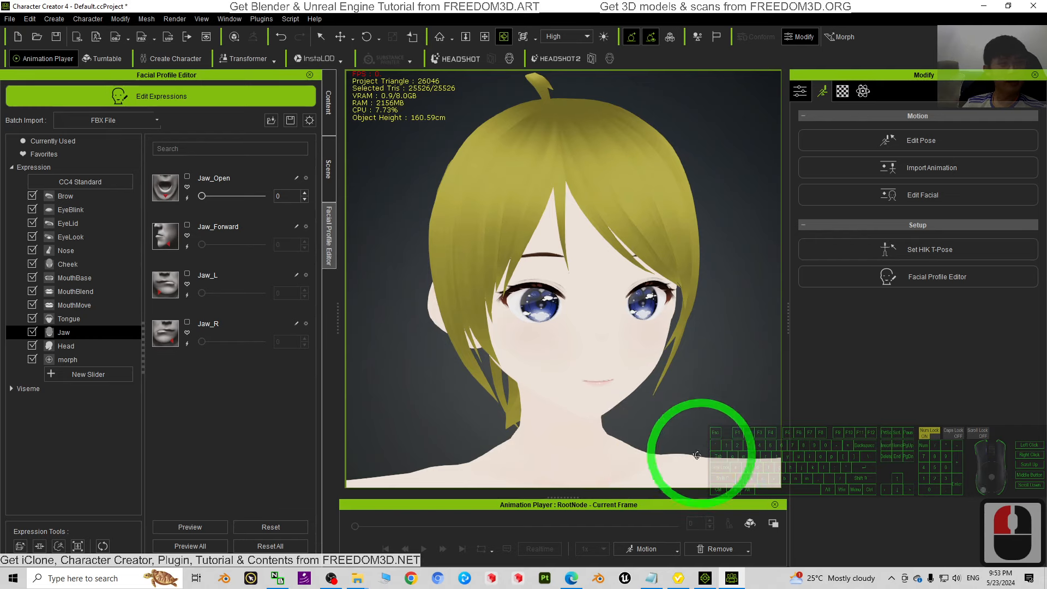
{"action": "scroll", "coordinate": [660, 393], "scroll_direction": "down", "scroll_amount": 3}
{"action": "key", "text": "x"}
{"action": "left_click_drag", "start_coordinate": [660, 372], "coordinate": [534, 341]}
{"action": "key", "text": "c"}
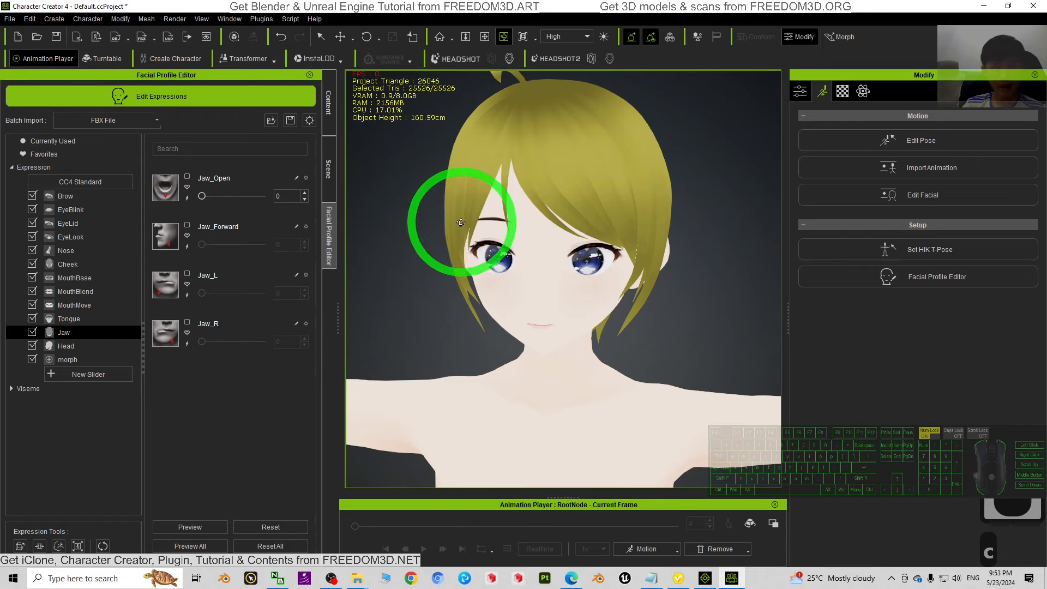
{"action": "left_click_drag", "start_coordinate": [531, 377], "coordinate": [664, 371]}
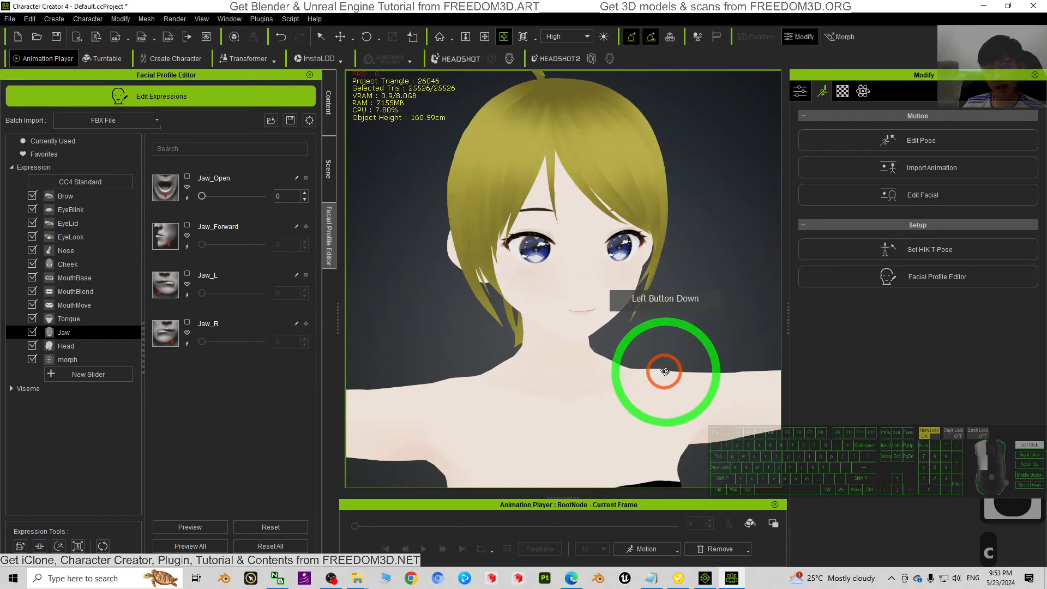
{"action": "left_click_drag", "start_coordinate": [654, 322], "coordinate": [633, 322]}
{"action": "key", "text": "x"}
Arrange the Character Creator window so the model folder window on the desktop is visible beside it.
{"action": "left_click_drag", "start_coordinate": [494, 4], "coordinate": [692, 59]}
{"action": "left_click", "coordinate": [252, 404]}
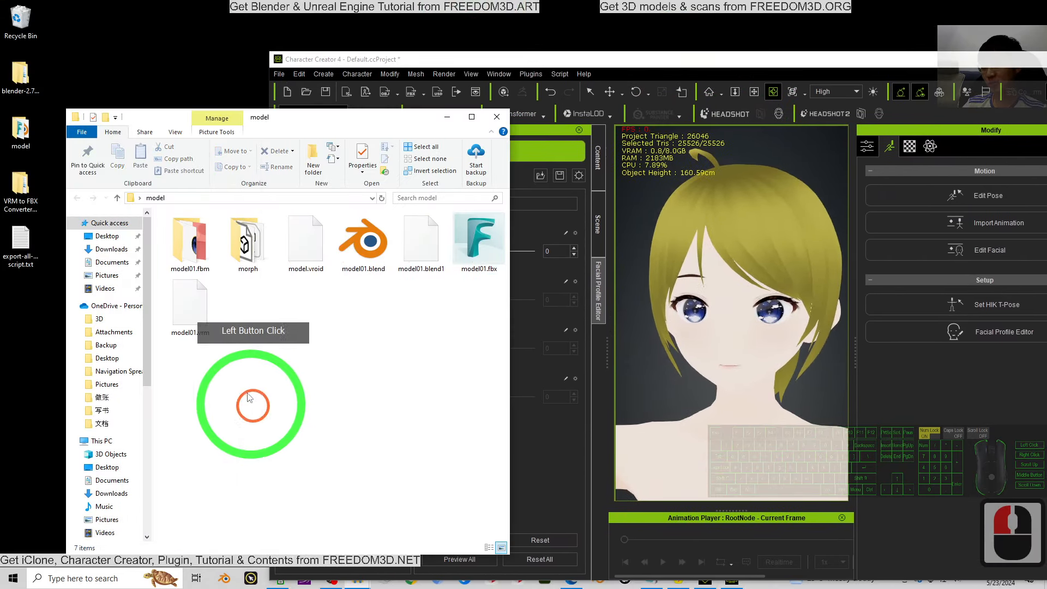
{"action": "left_click", "coordinate": [612, 66]}
{"action": "left_click", "coordinate": [606, 66]}
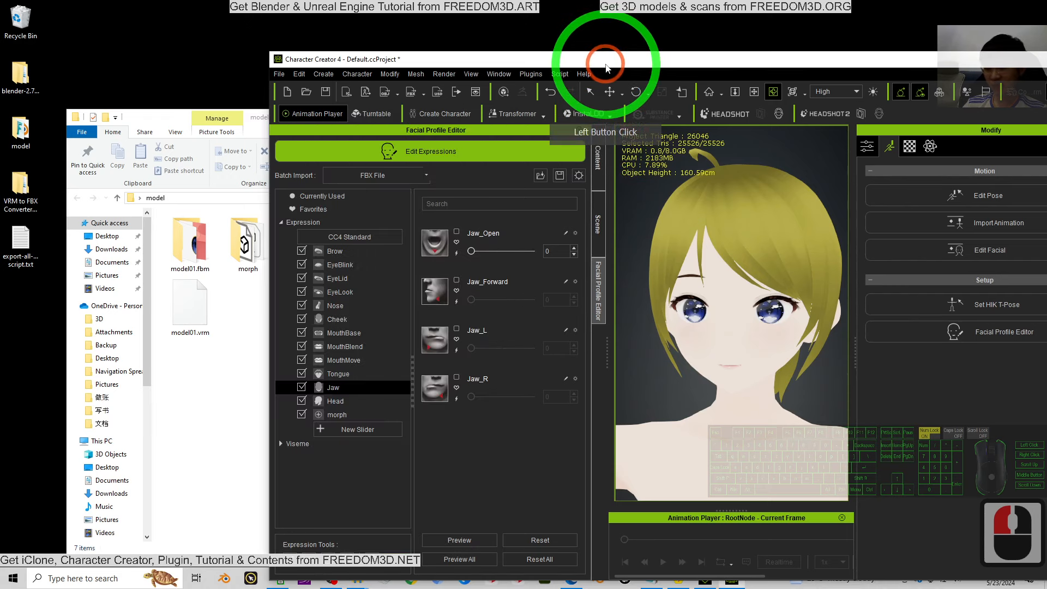
Start saving the project as a new file, using the copied path of the Desktop\model folder as destination.
{"action": "key", "text": "ctrl+shift+s"}
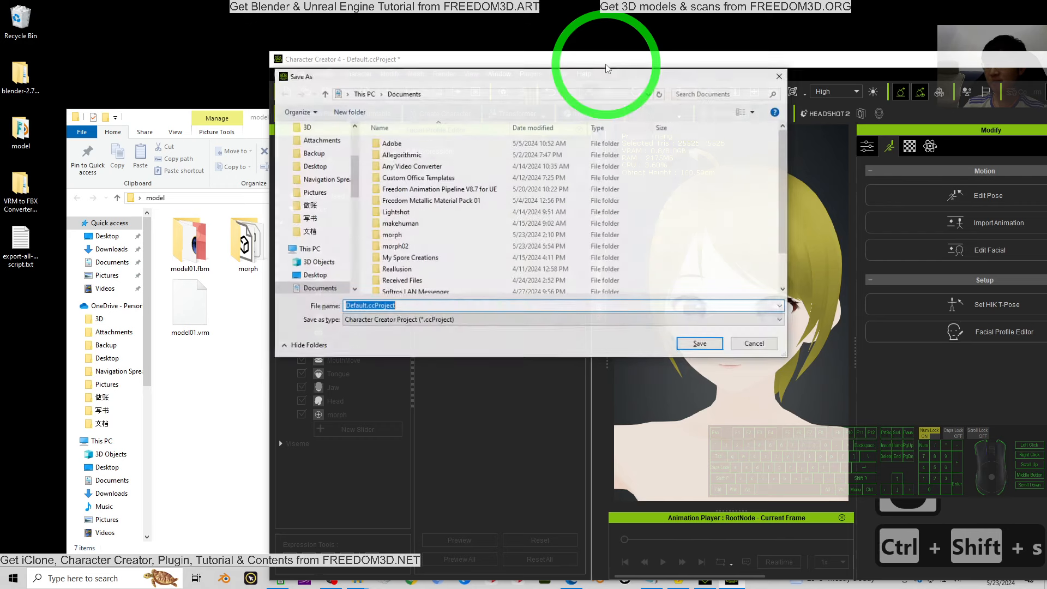
{"action": "left_click", "coordinate": [218, 119]}
{"action": "double_click", "coordinate": [158, 198]}
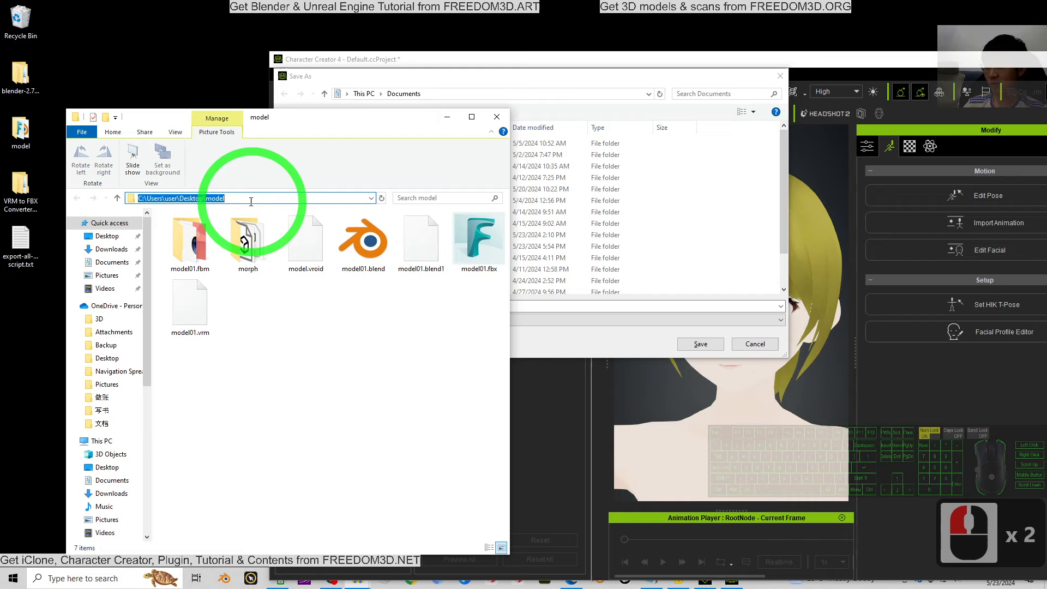
{"action": "key", "text": "ctrl+c"}
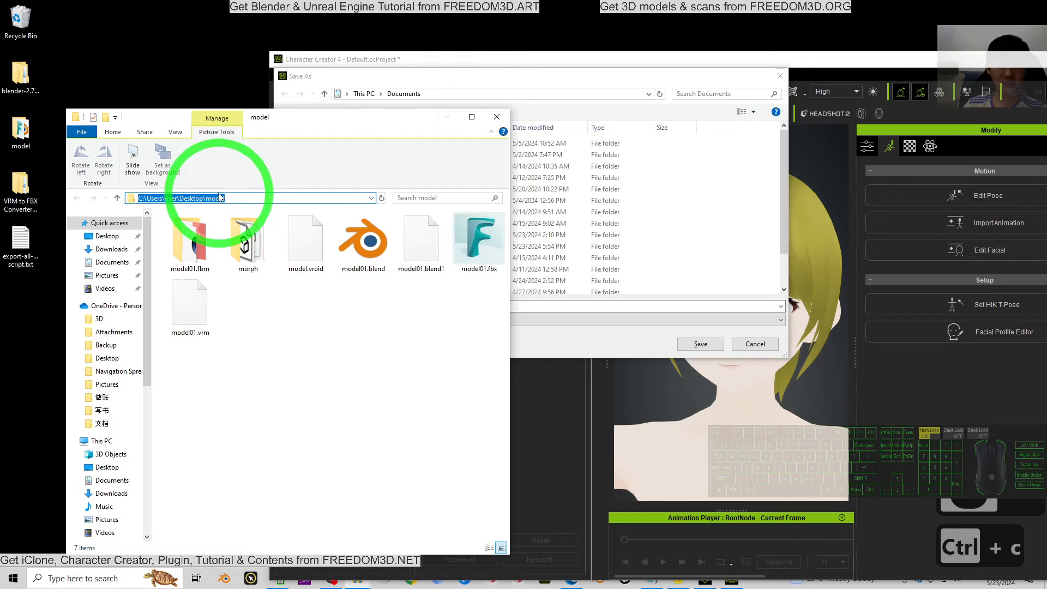
{"action": "left_click", "coordinate": [440, 94]}
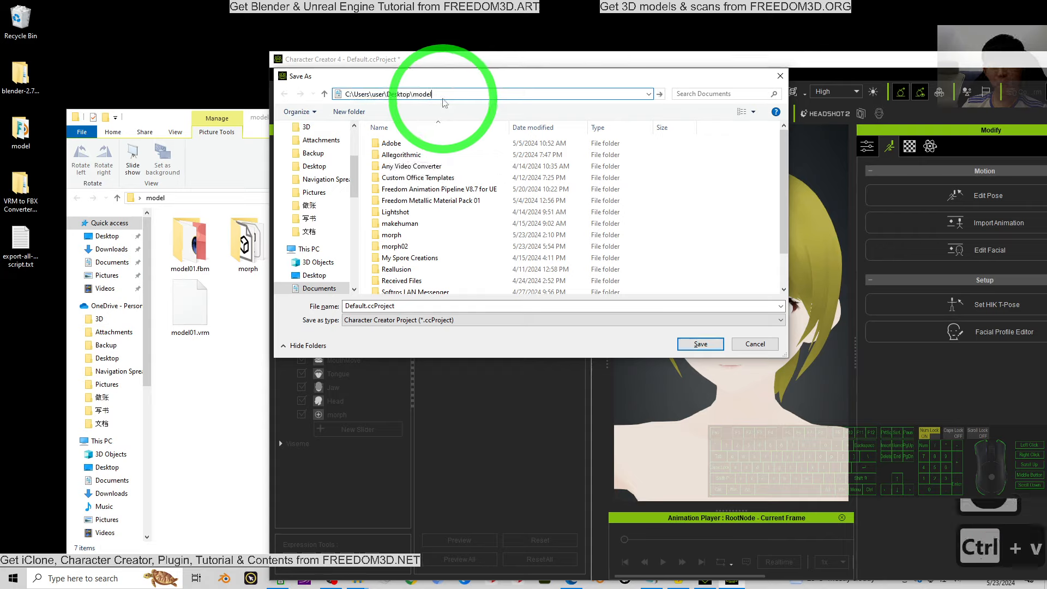
{"action": "key", "text": "Return"}
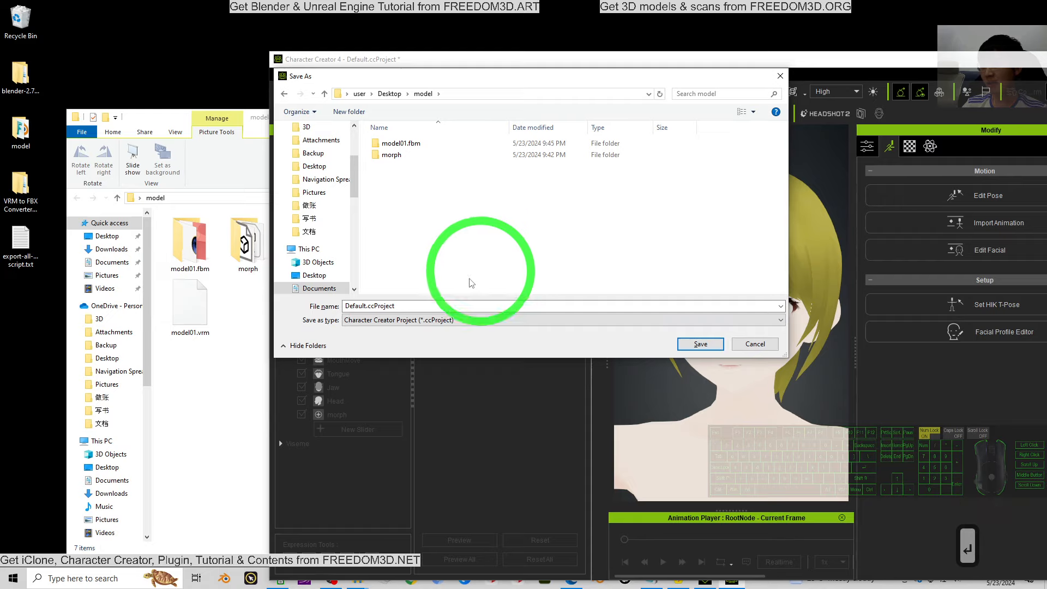
Name the project file model01 and save it as a Character Creator Project.
{"action": "left_click", "coordinate": [451, 316]}
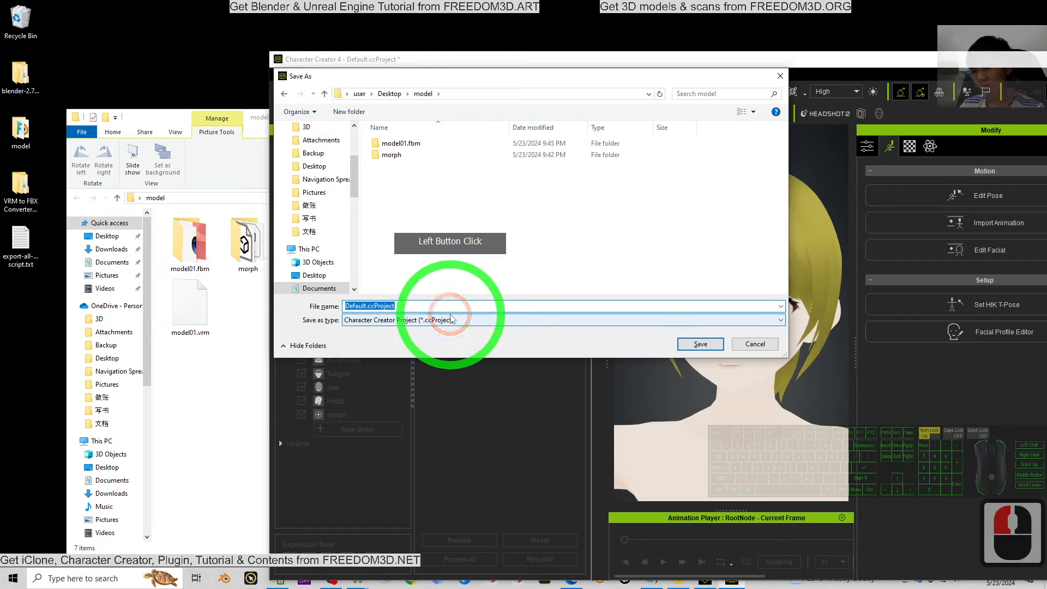
{"action": "type", "text": "model01"}
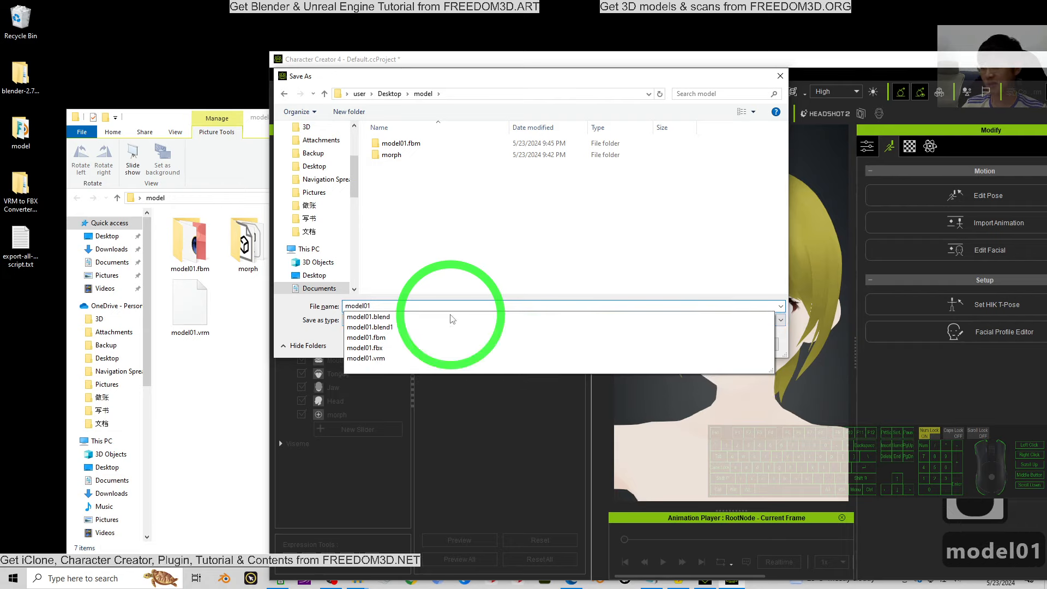
{"action": "left_click", "coordinate": [460, 338]}
{"action": "left_click", "coordinate": [701, 344]}
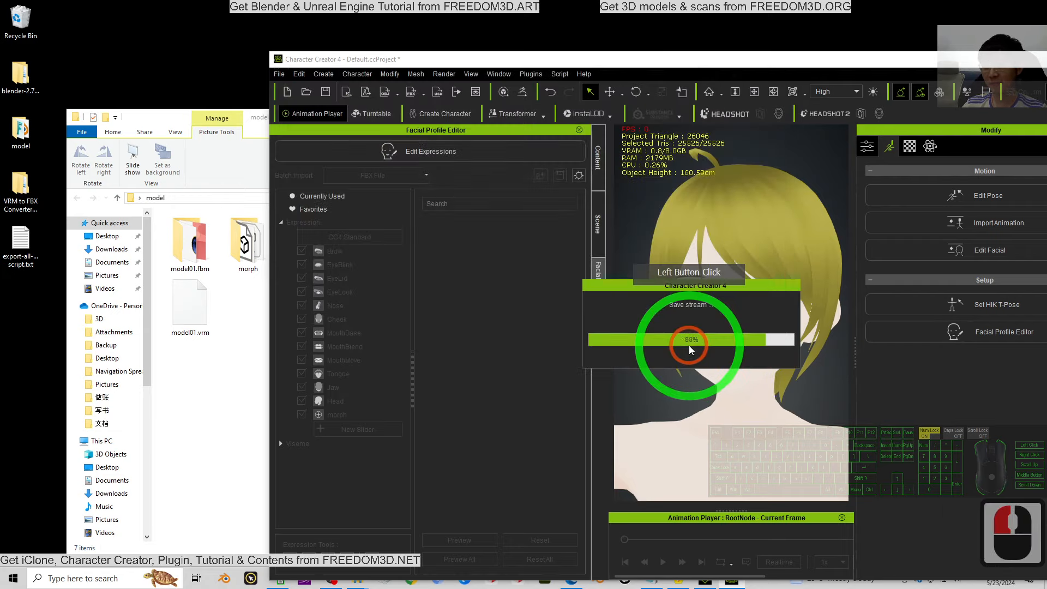
Check the model folder for the saved model01.ccProject file and return to Character Creator.
{"action": "left_click", "coordinate": [220, 374]}
{"action": "left_click", "coordinate": [196, 315]}
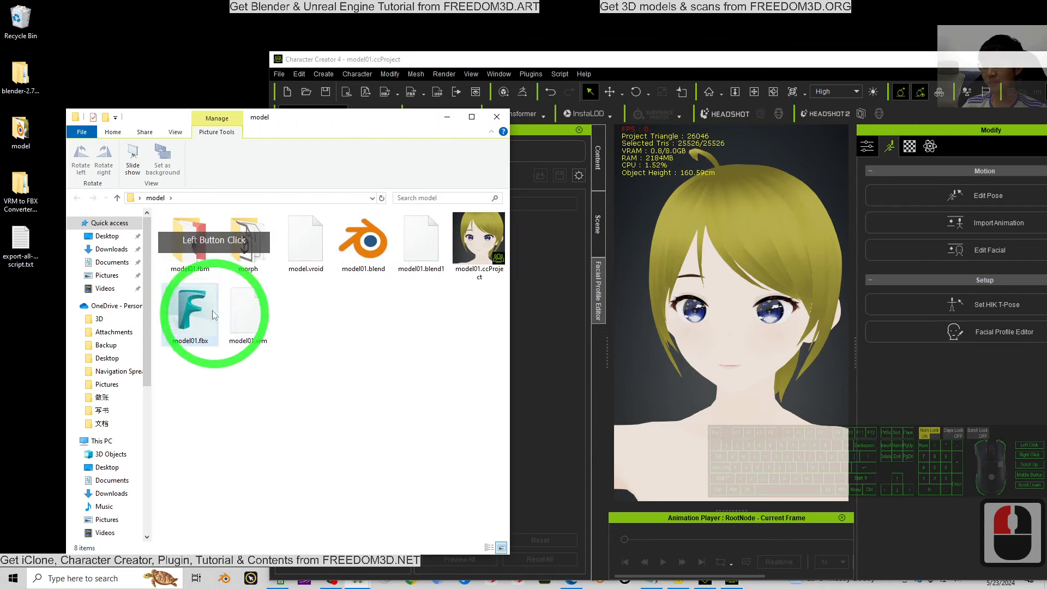
{"action": "left_click", "coordinate": [460, 260]}
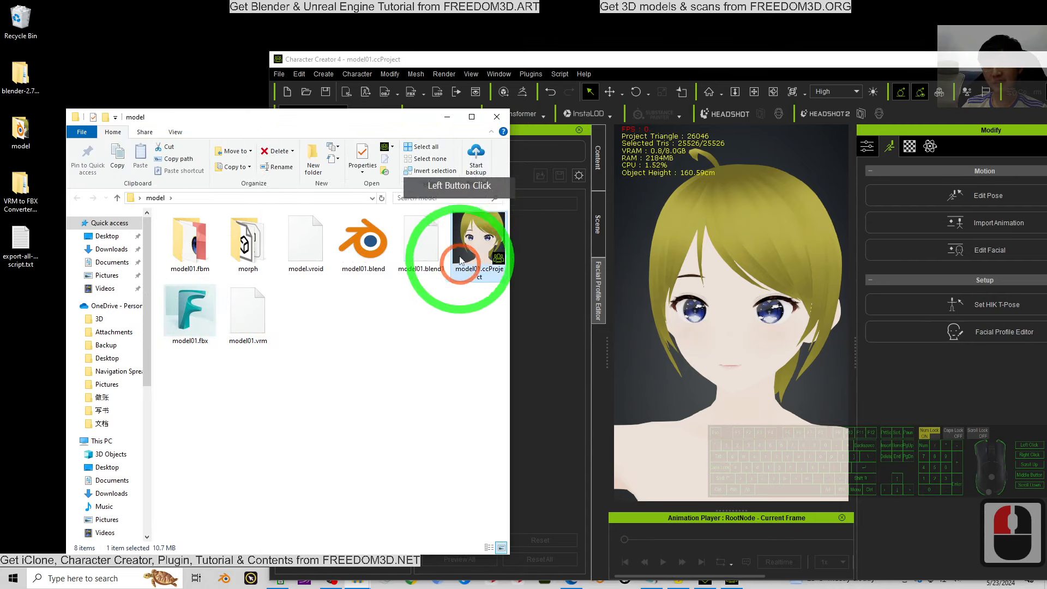
{"action": "left_click", "coordinate": [295, 60]}
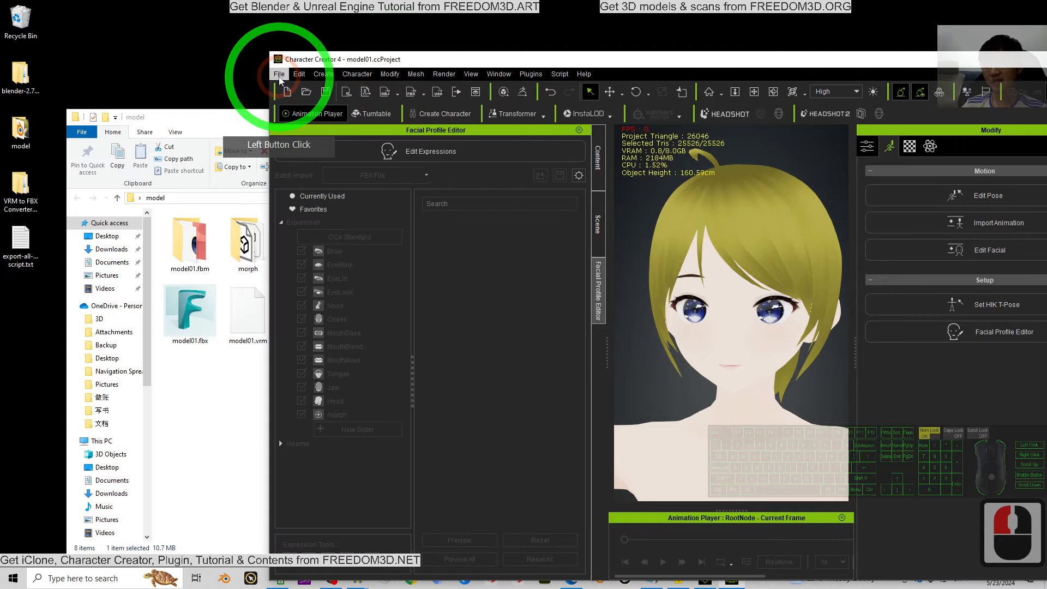
Maximize the Character Creator window and take a look at the project open in iClone 8.
{"action": "double_click", "coordinate": [621, 60]}
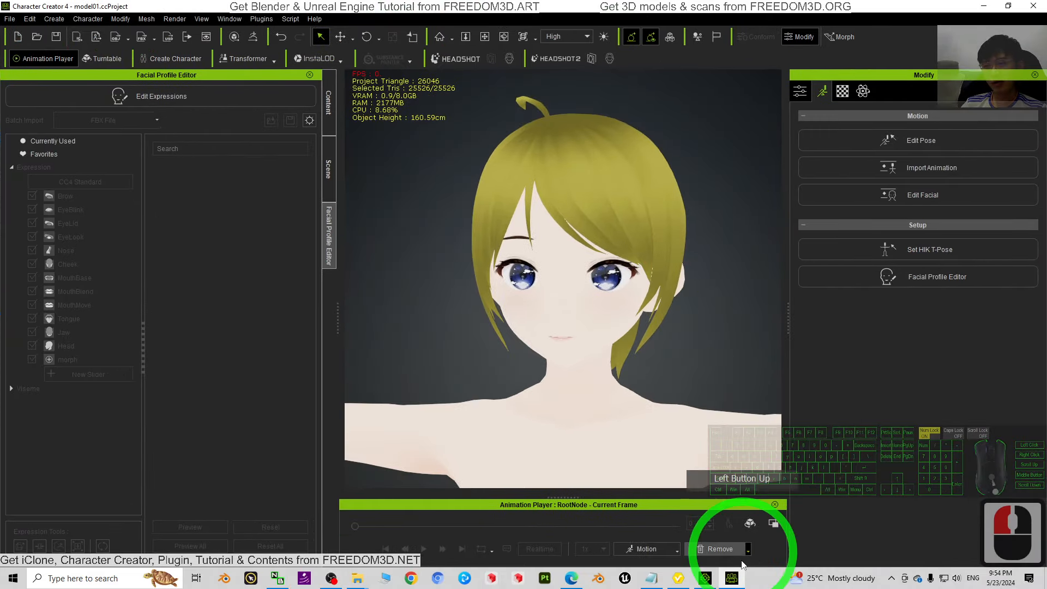
{"action": "left_click", "coordinate": [732, 578]}
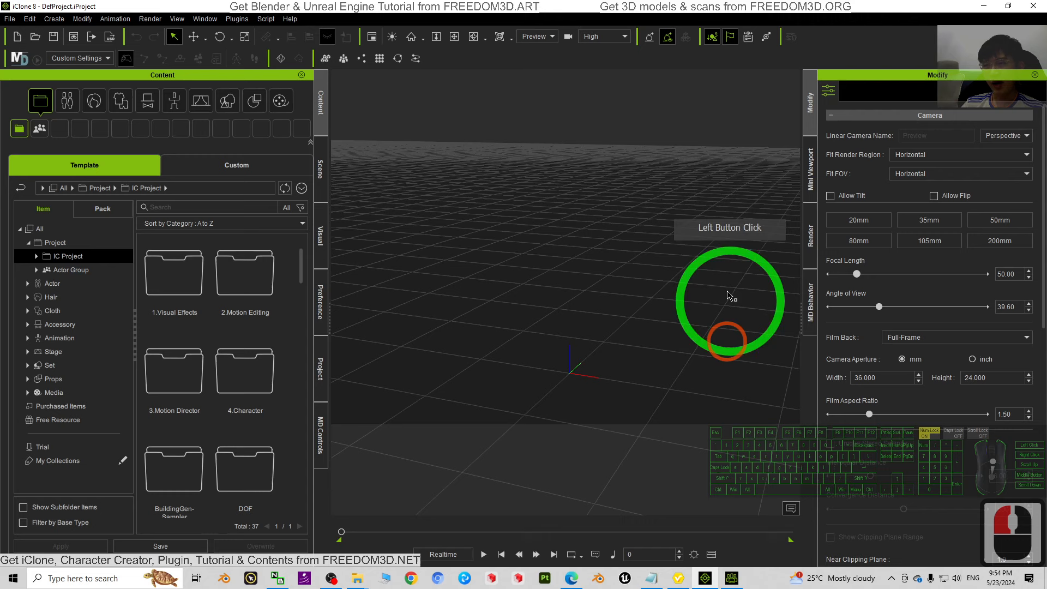
{"action": "left_click", "coordinate": [732, 579]}
Return to Character Creator and export the anime character with the Send to iClone option.
{"action": "left_click", "coordinate": [10, 18]}
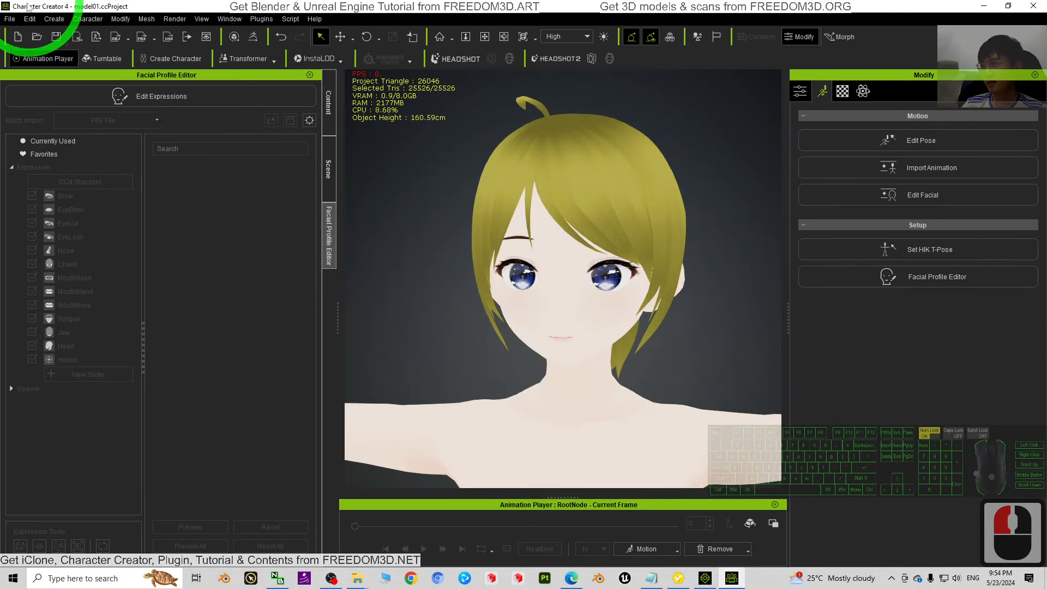
{"action": "left_click", "coordinate": [59, 108]}
{"action": "left_click", "coordinate": [43, 121]}
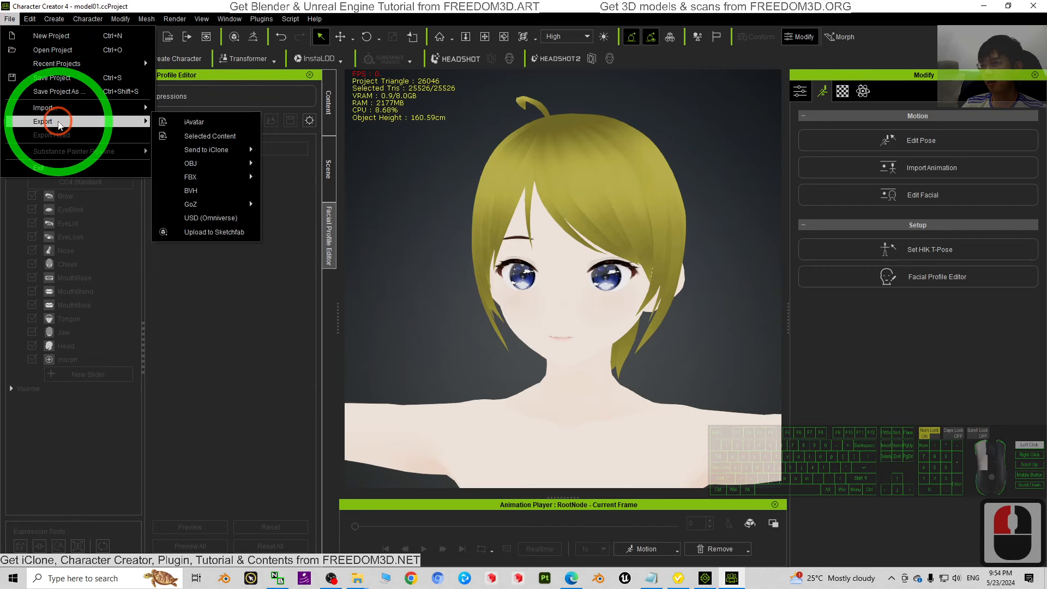
{"action": "left_click", "coordinate": [209, 177]}
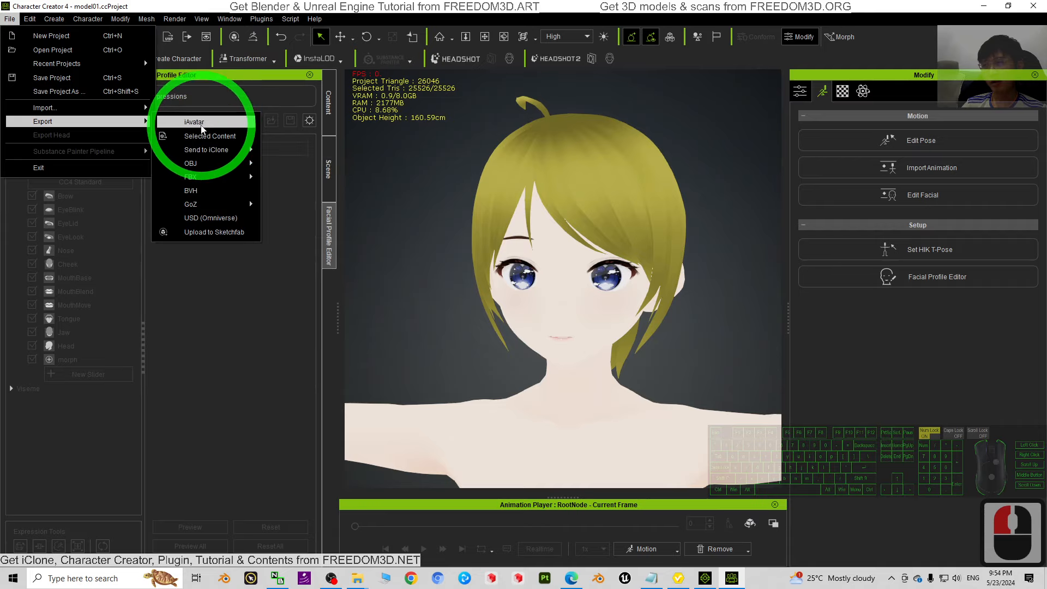
{"action": "left_click", "coordinate": [213, 152]}
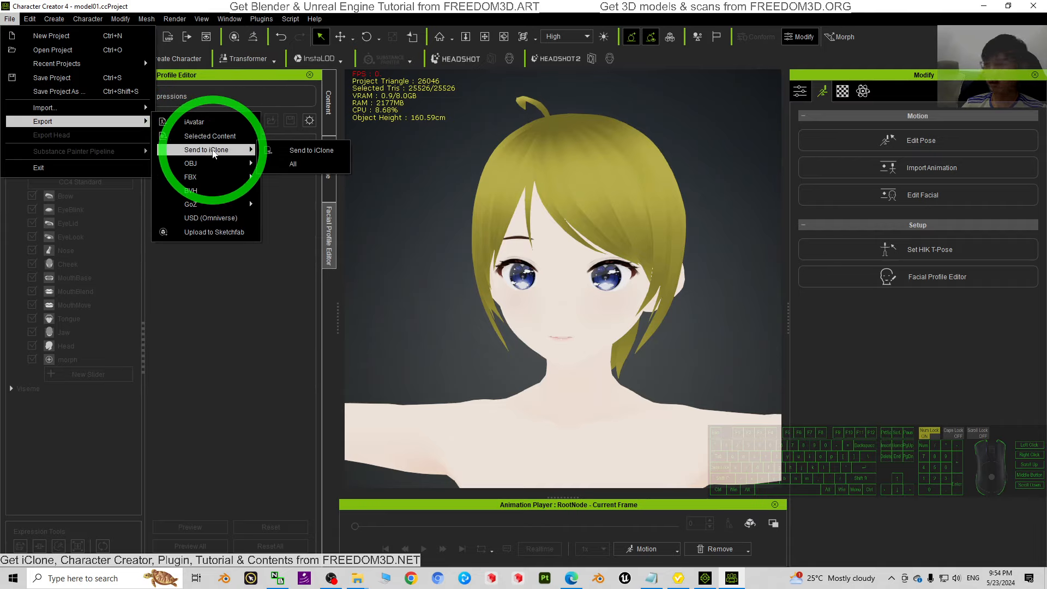
{"action": "left_click", "coordinate": [316, 152]}
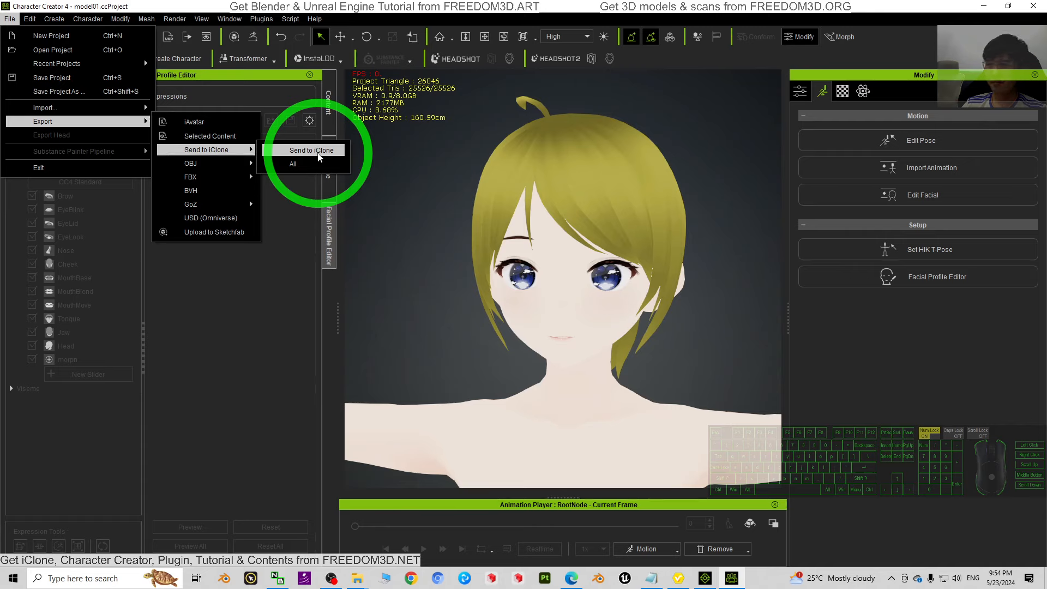
{"action": "left_click", "coordinate": [317, 154]}
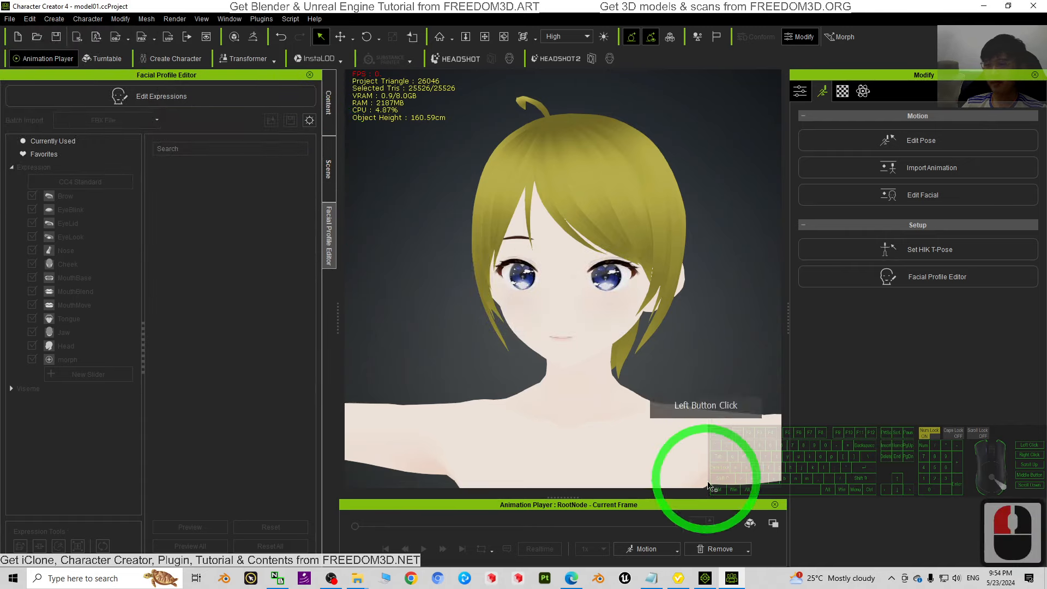
Switch to iClone 8 and examine the transferred character's body and face from the front.
{"action": "left_click", "coordinate": [728, 580]}
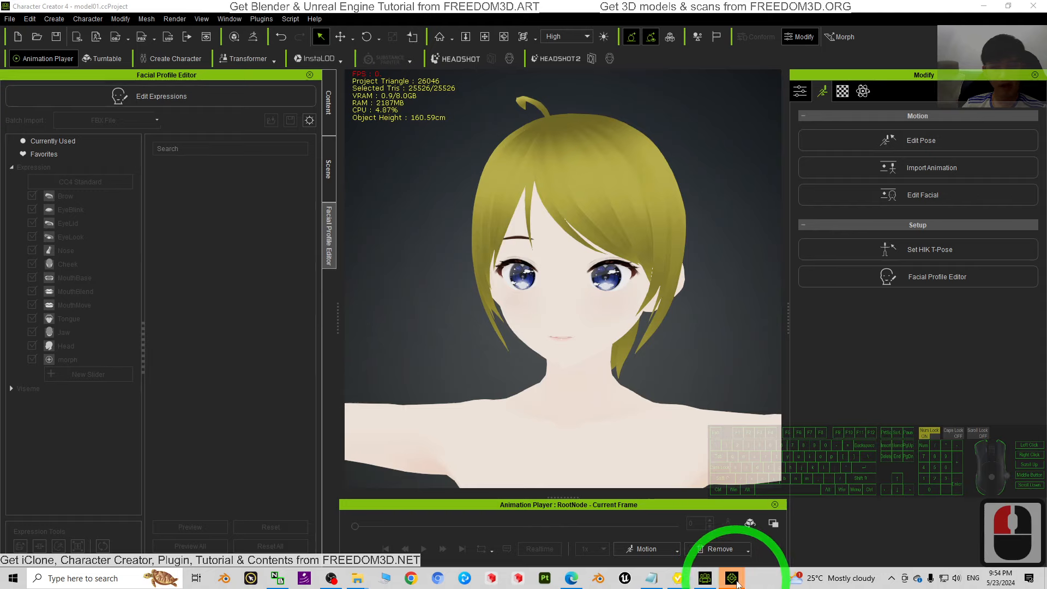
{"action": "left_click", "coordinate": [738, 534]}
{"action": "scroll", "coordinate": [627, 267], "scroll_direction": "up", "scroll_amount": 13}
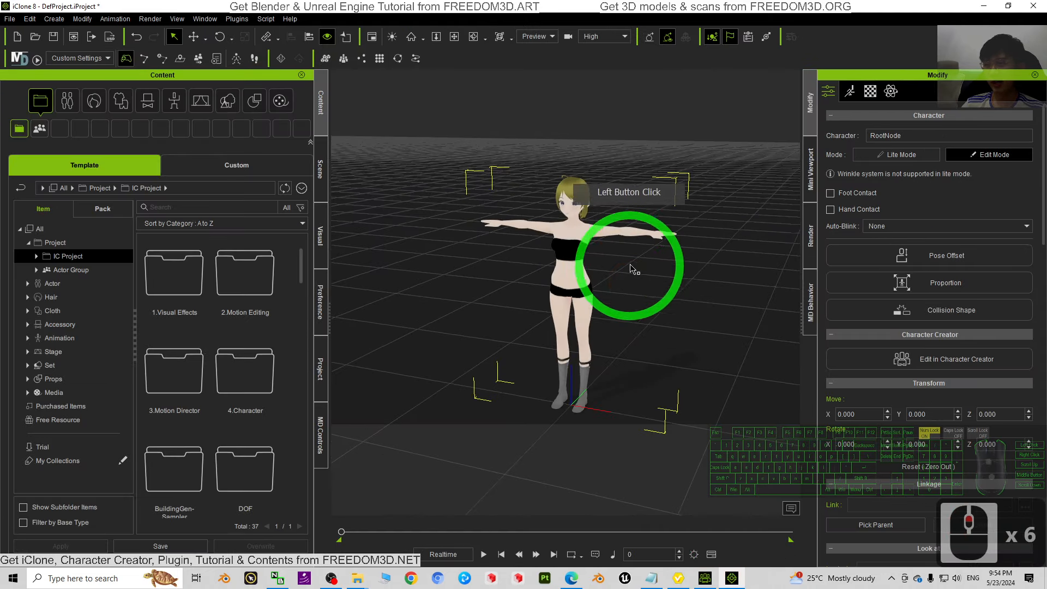
{"action": "left_click_drag", "start_coordinate": [675, 253], "coordinate": [554, 251]}
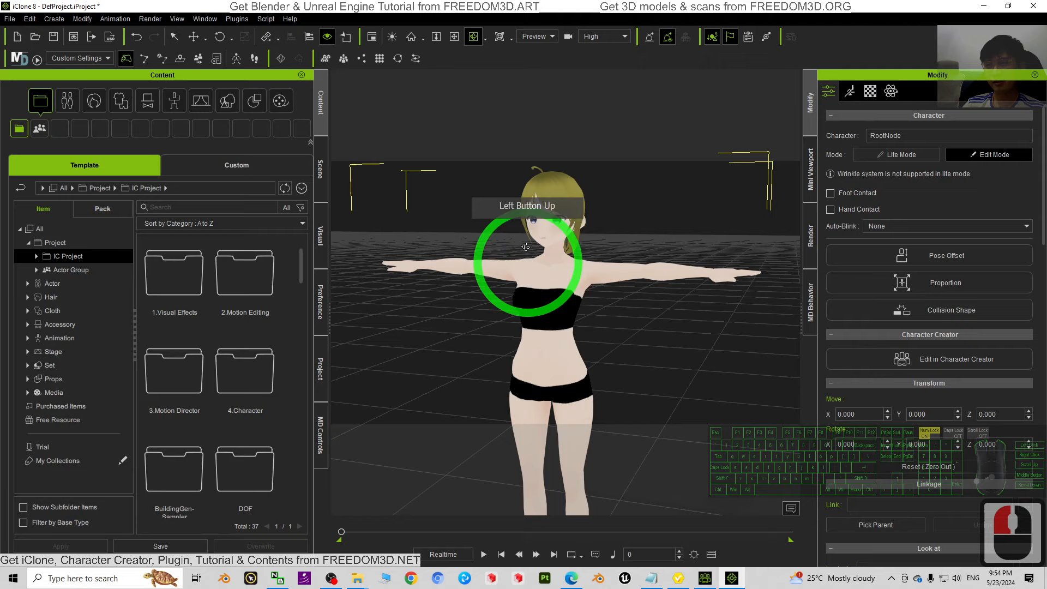
{"action": "scroll", "coordinate": [600, 251], "scroll_direction": "up", "scroll_amount": 3}
{"action": "left_click_drag", "start_coordinate": [589, 307], "coordinate": [603, 353]}
{"action": "scroll", "coordinate": [565, 299], "scroll_direction": "up", "scroll_amount": 2}
{"action": "scroll", "coordinate": [565, 343], "scroll_direction": "down", "scroll_amount": 2}
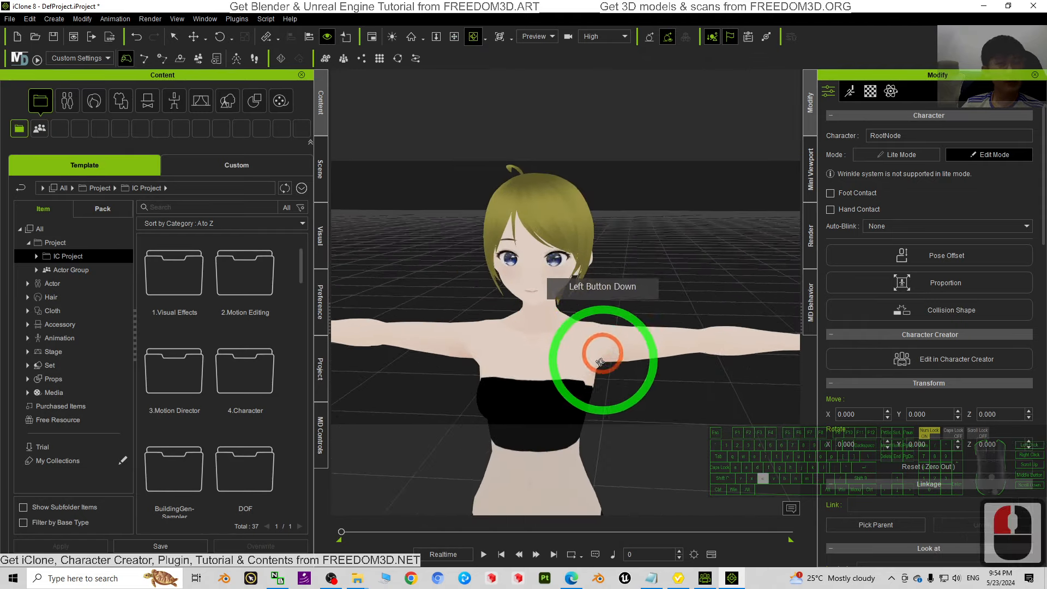
{"action": "scroll", "coordinate": [515, 327], "scroll_direction": "up", "scroll_amount": 2}
{"action": "left_click_drag", "start_coordinate": [502, 303], "coordinate": [576, 331]}
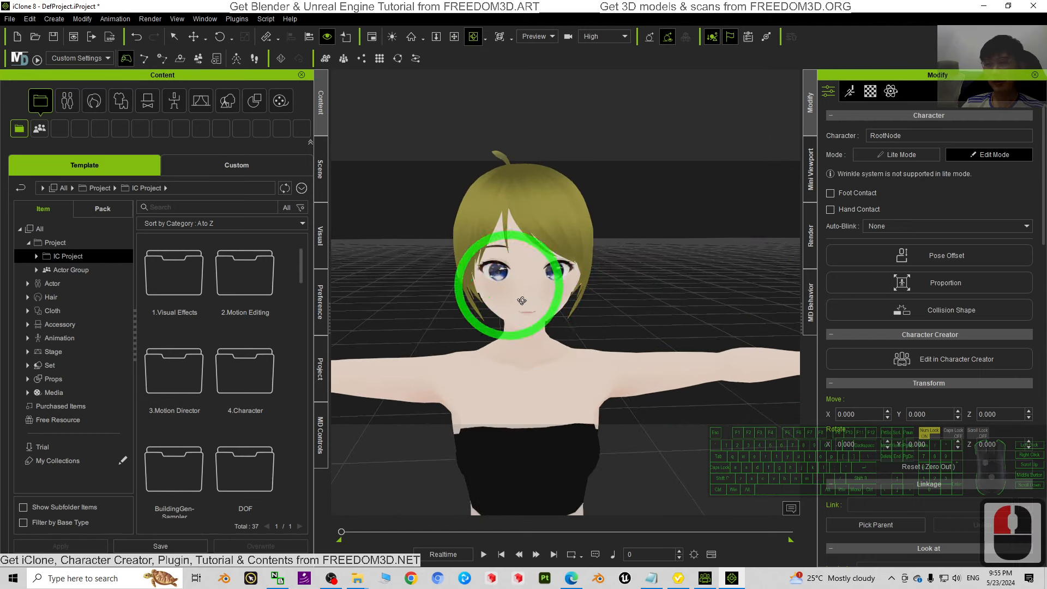
{"action": "left_click_drag", "start_coordinate": [522, 299], "coordinate": [542, 334]}
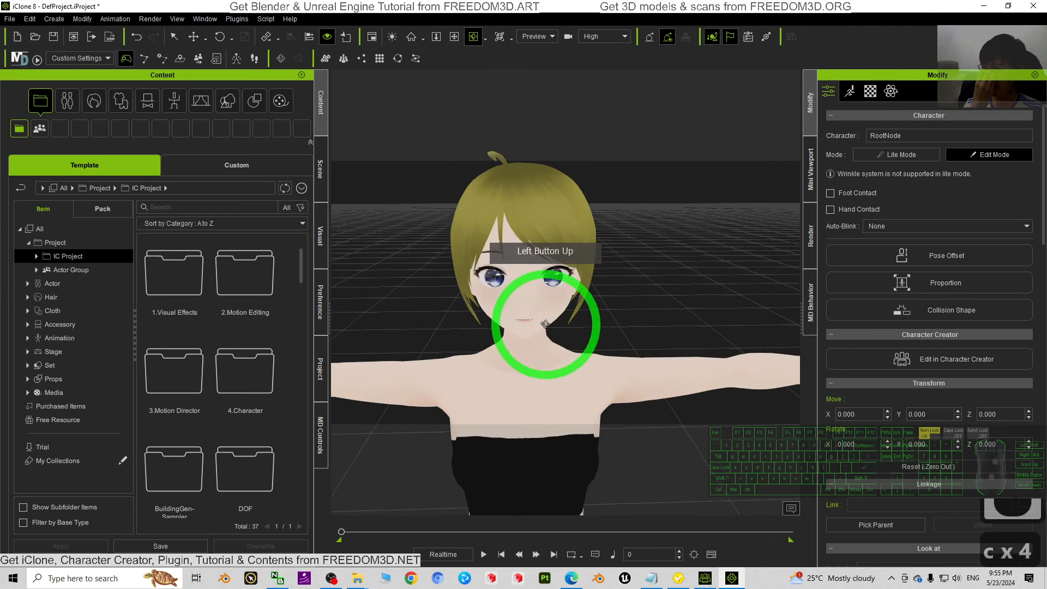
Create a text-to-speech script for the character using the Microsoft Zira Desktop voice with pitch 100.
{"action": "left_click", "coordinate": [851, 93]}
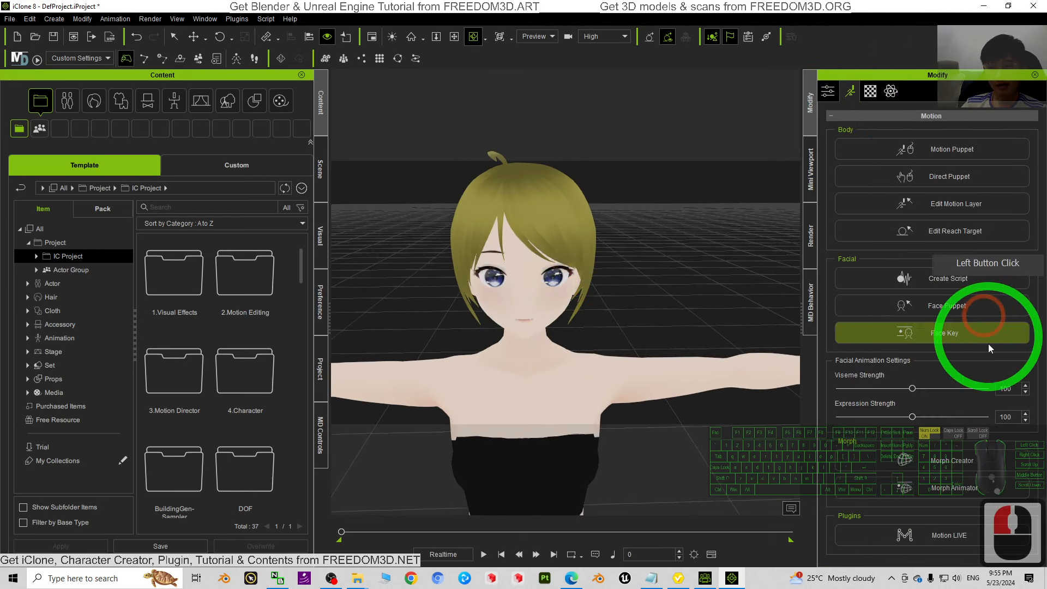
{"action": "left_click", "coordinate": [950, 279]}
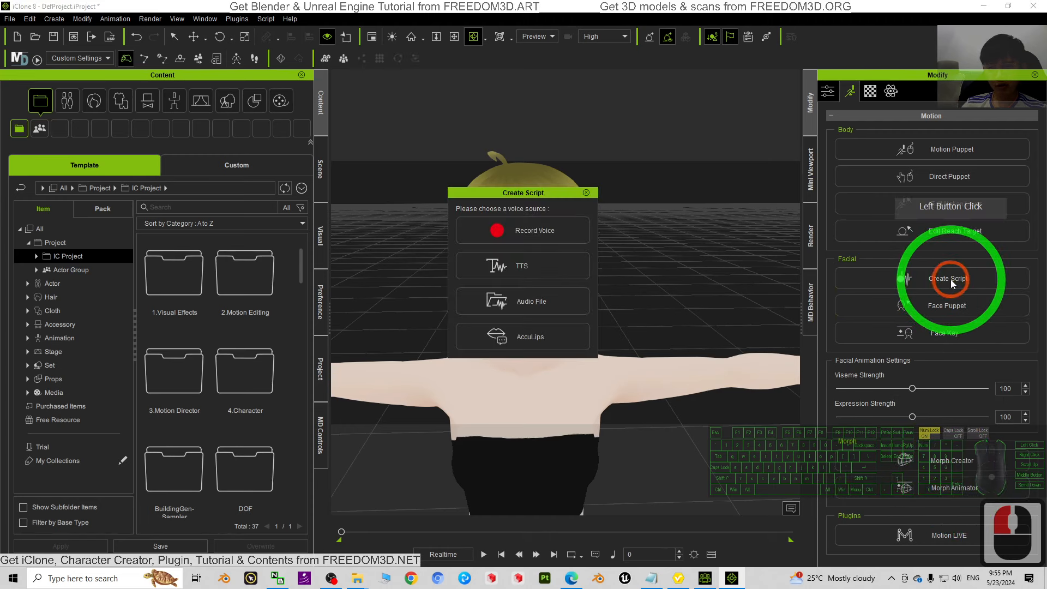
{"action": "left_click_drag", "start_coordinate": [531, 198], "coordinate": [823, 209]}
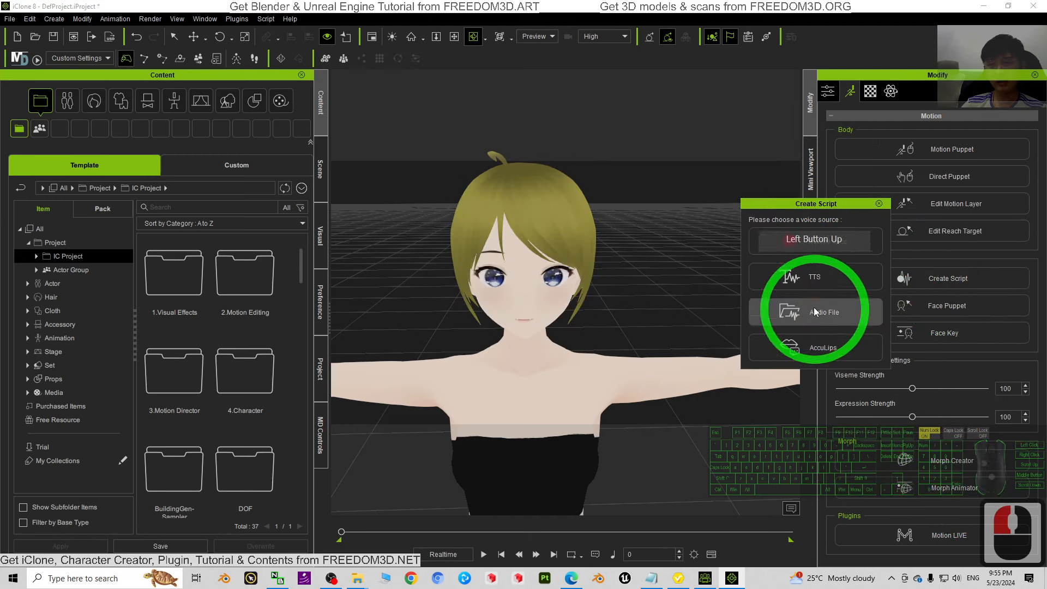
{"action": "left_click", "coordinate": [802, 279]}
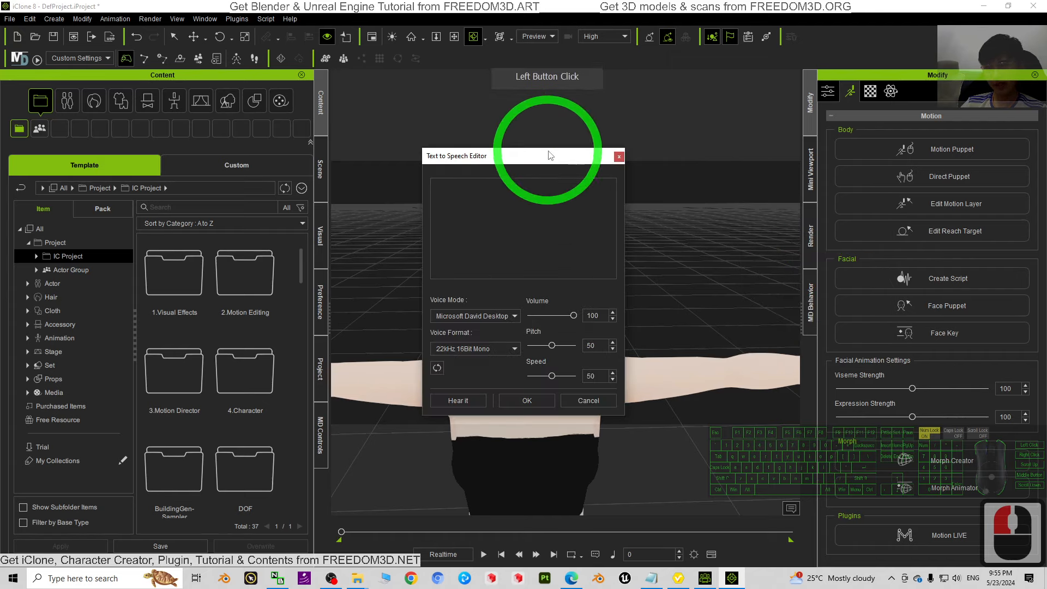
{"action": "left_click_drag", "start_coordinate": [546, 151], "coordinate": [818, 155]}
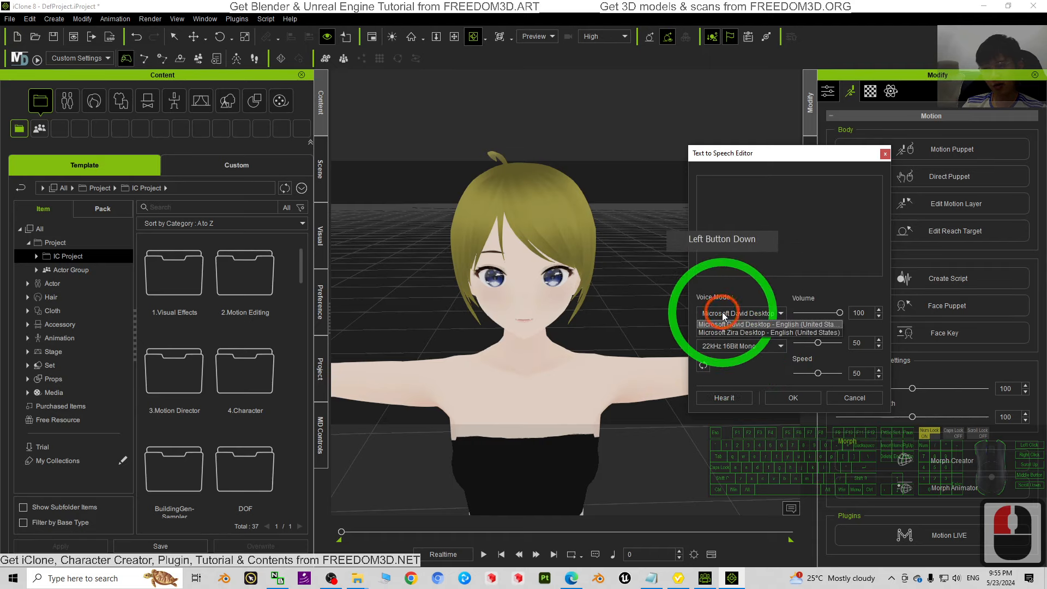
{"action": "left_click", "coordinate": [741, 333]}
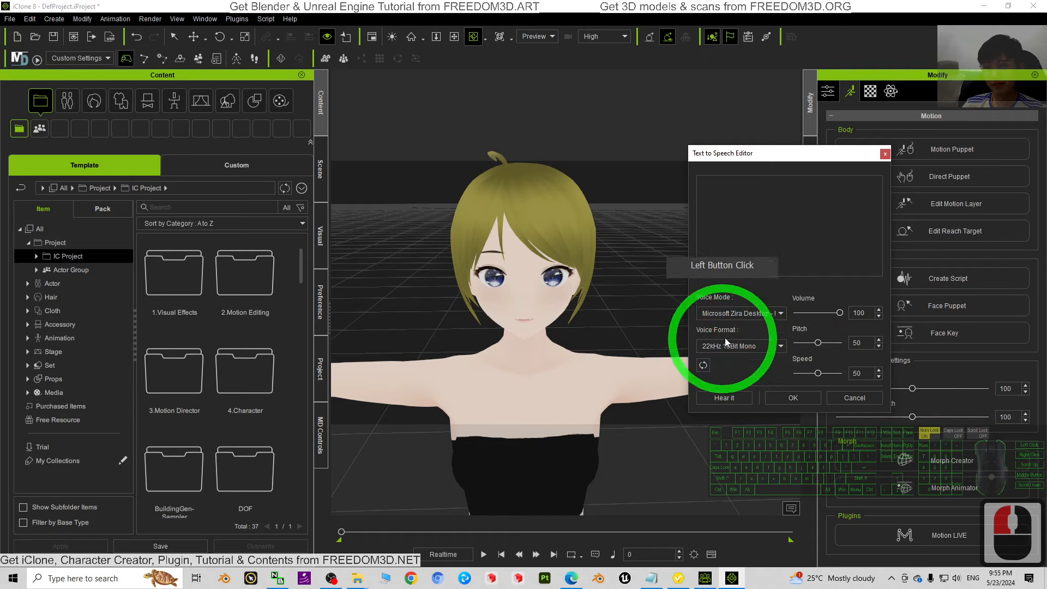
{"action": "left_click_drag", "start_coordinate": [820, 343], "coordinate": [861, 339]}
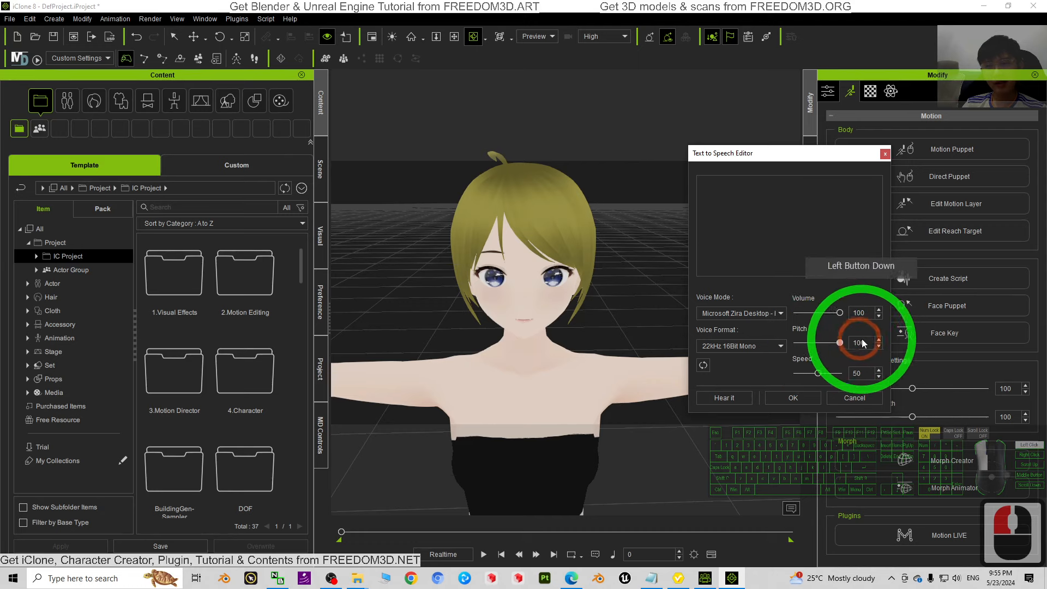
Enter the speech text "viseme test. Lip sync test. One, Two, Three. Testing complete." and generate the lip-sync animation.
{"action": "left_click", "coordinate": [704, 192]}
{"action": "left_click", "coordinate": [727, 191]}
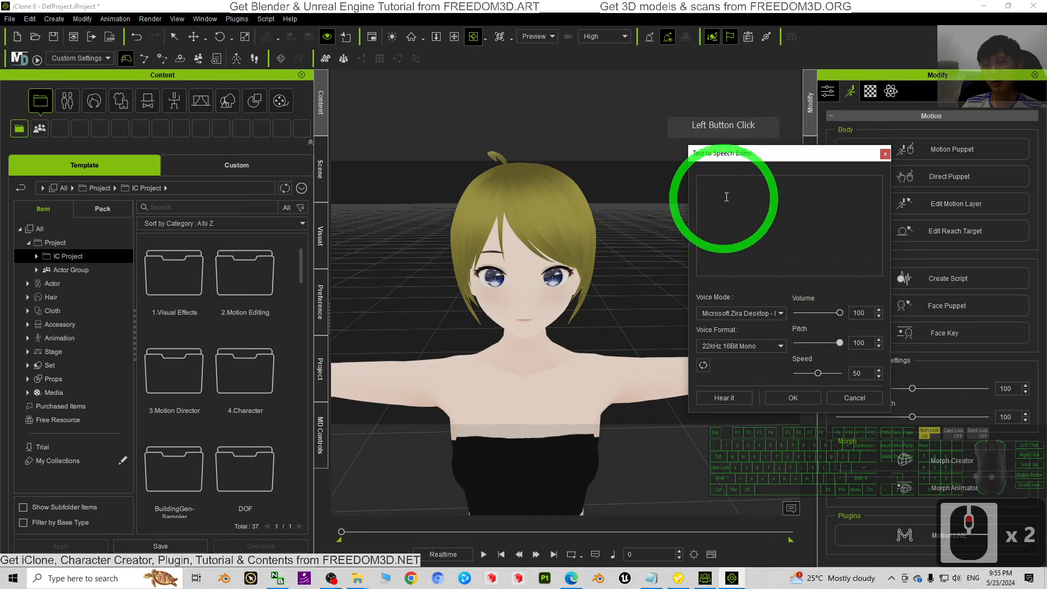
{"action": "type", "text": "vise"}
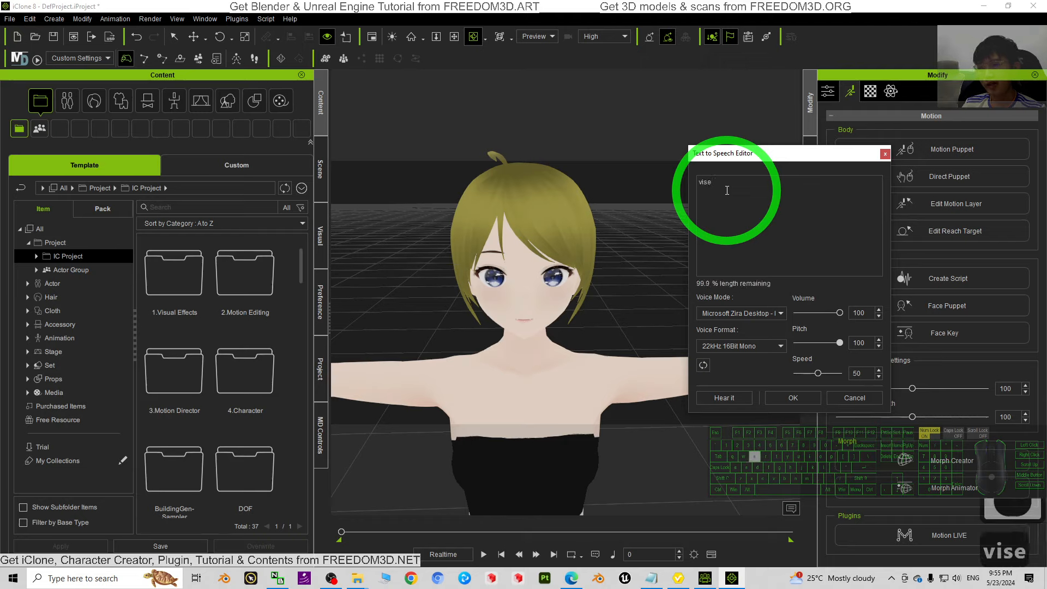
{"action": "type", "text": "me test. "}
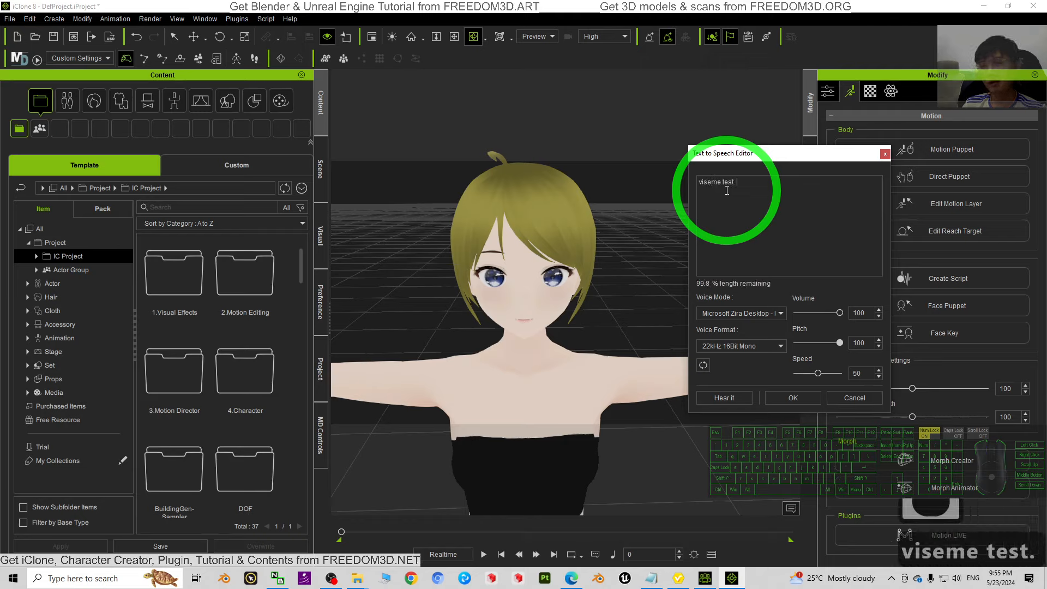
{"action": "type", "text": "Lip sync te"}
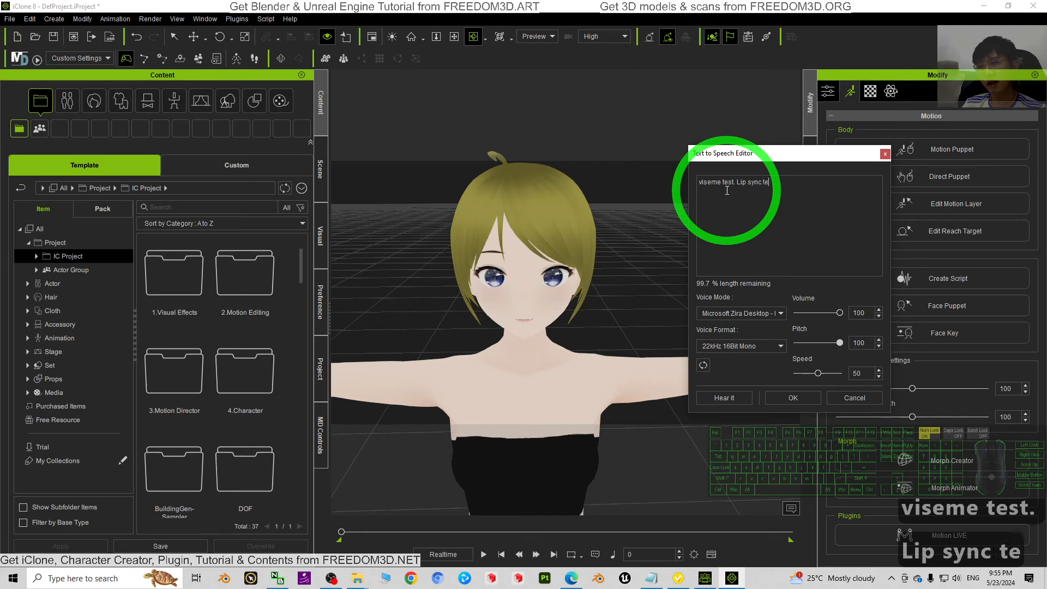
{"action": "type", "text": "st. One,"}
{"action": "key", "text": "BackSpace"}
{"action": "type", "text": ", Two, Three"}
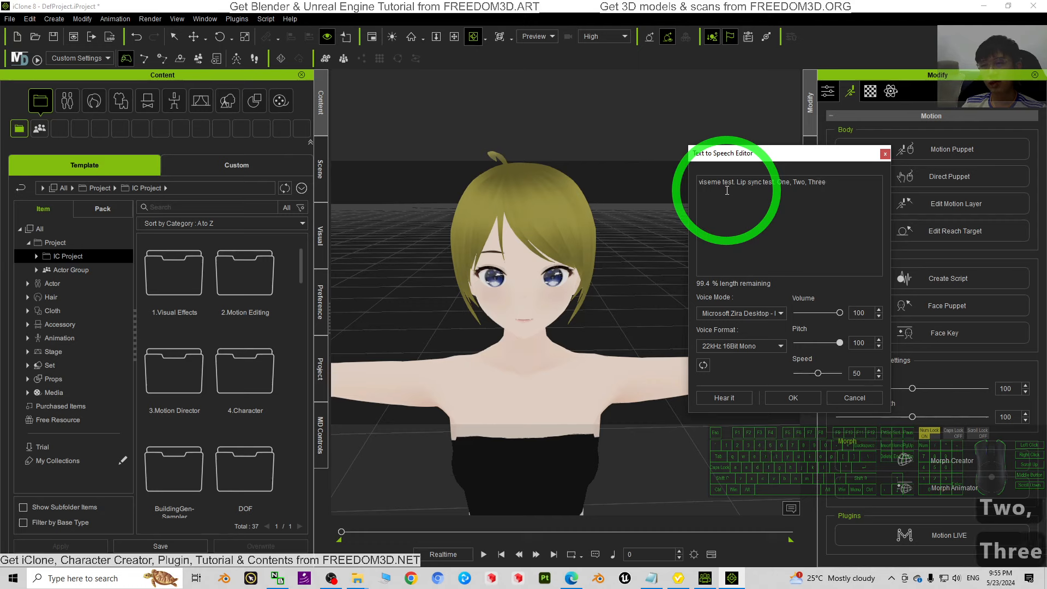
{"action": "type", "text": ". Testing complete."}
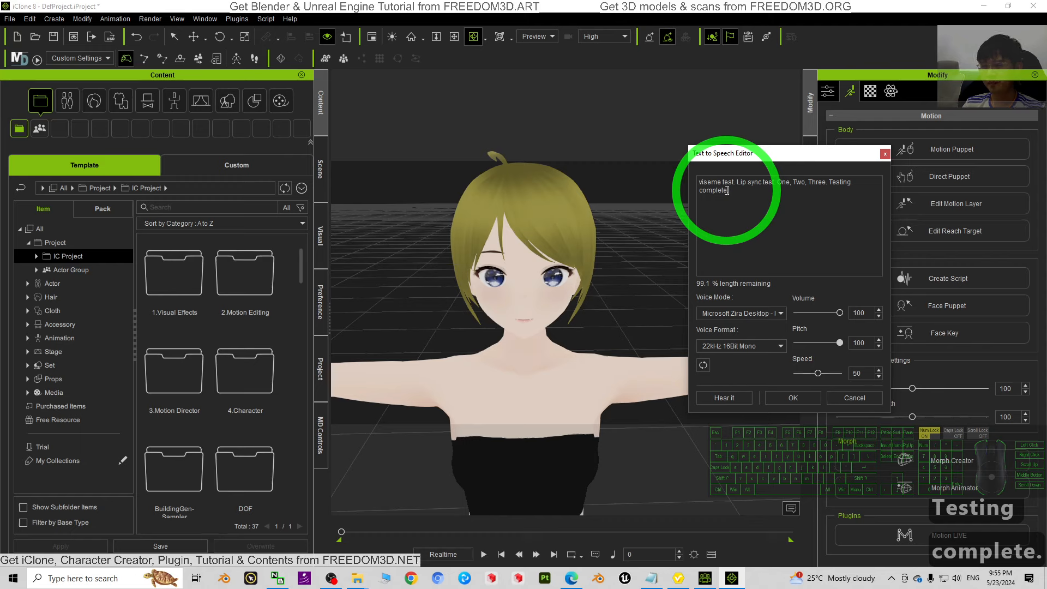
{"action": "left_click", "coordinate": [793, 397]}
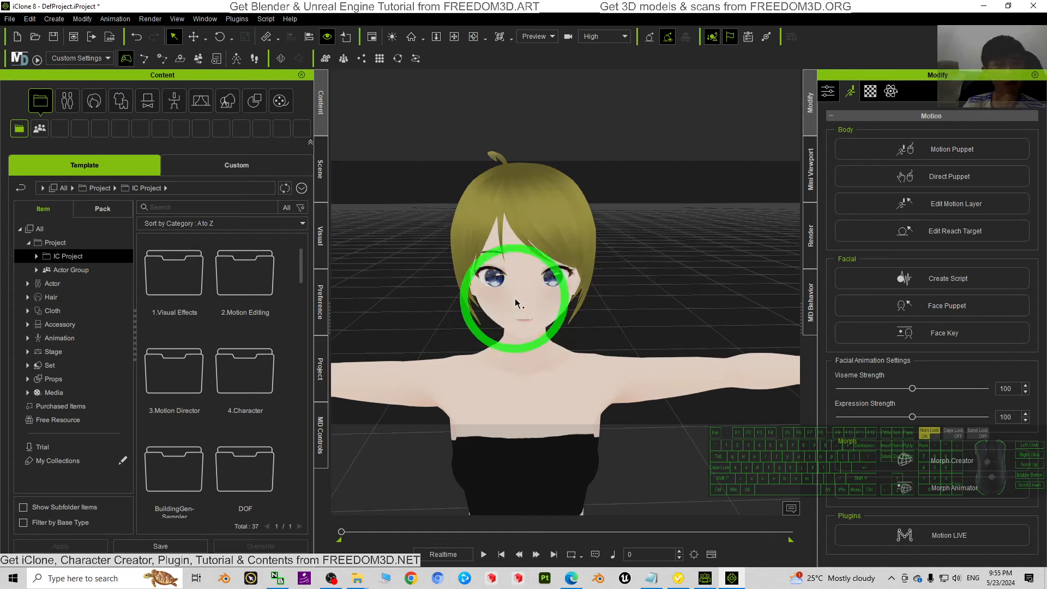
Play the lip-sync animation in a close-up of the character's face, then stop playback.
{"action": "scroll", "coordinate": [519, 299], "scroll_direction": "up", "scroll_amount": 5}
{"action": "scroll", "coordinate": [526, 305], "scroll_direction": "down", "scroll_amount": 4}
{"action": "key", "text": "x"}
{"action": "left_click_drag", "start_coordinate": [534, 332], "coordinate": [616, 377]}
{"action": "key", "text": "c"}
{"action": "scroll", "coordinate": [607, 374], "scroll_direction": "up", "scroll_amount": 3}
{"action": "key", "text": "x"}
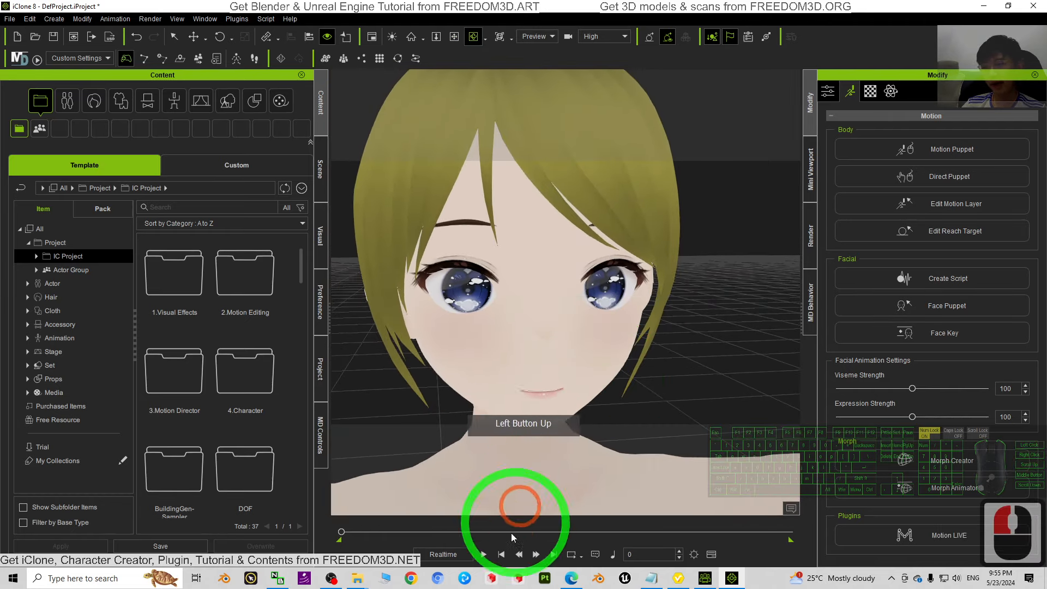
{"action": "left_click", "coordinate": [483, 555]}
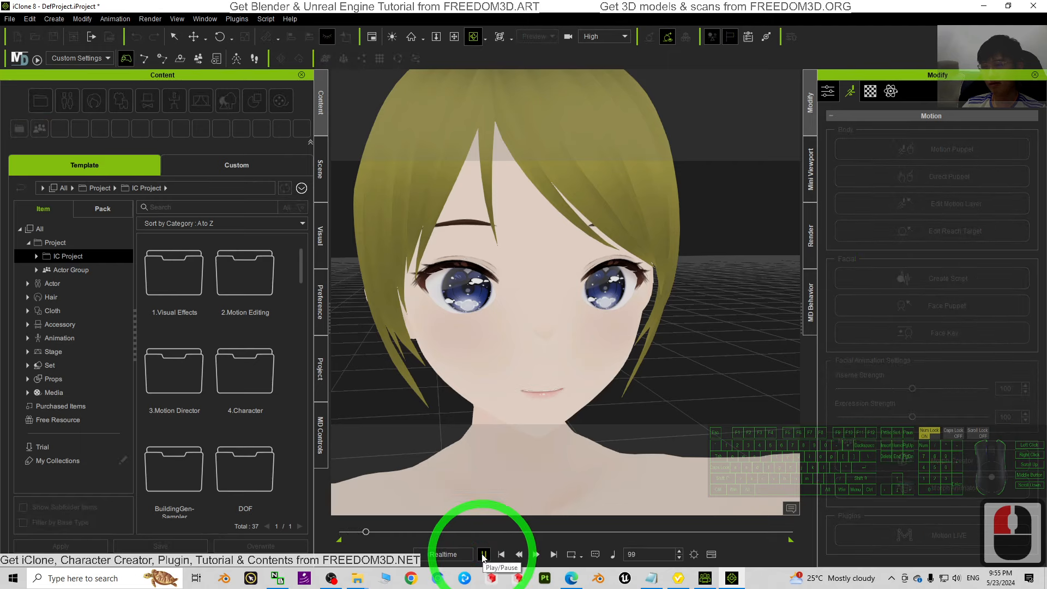
{"action": "left_click_drag", "start_coordinate": [675, 353], "coordinate": [684, 356]}
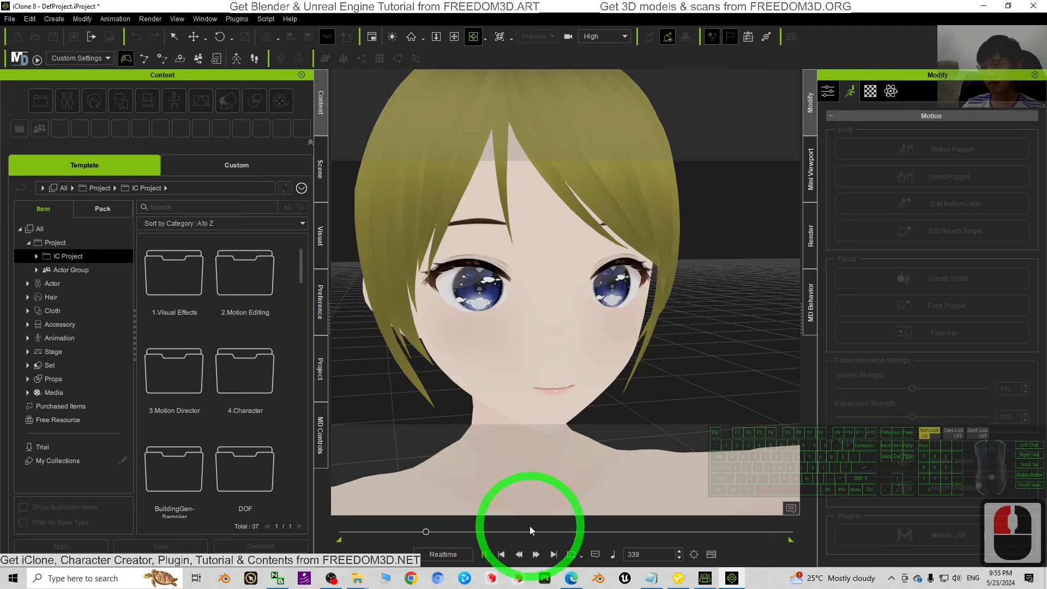
{"action": "left_click", "coordinate": [483, 555]}
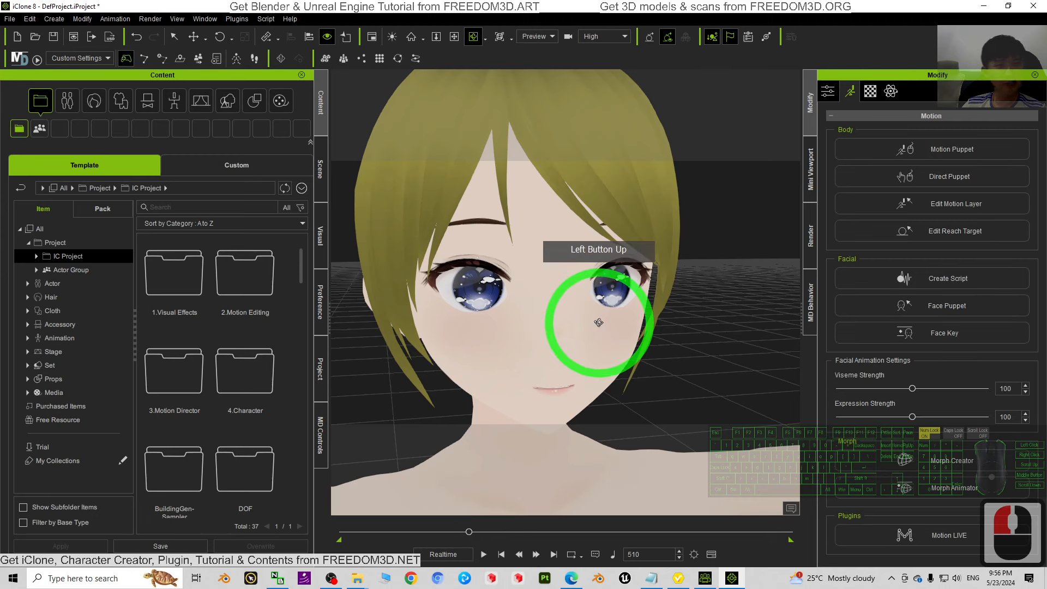
Replay the speech animation from the beginning to check the mouth movement, and return the playhead to frame 0.
{"action": "left_click", "coordinate": [484, 554]}
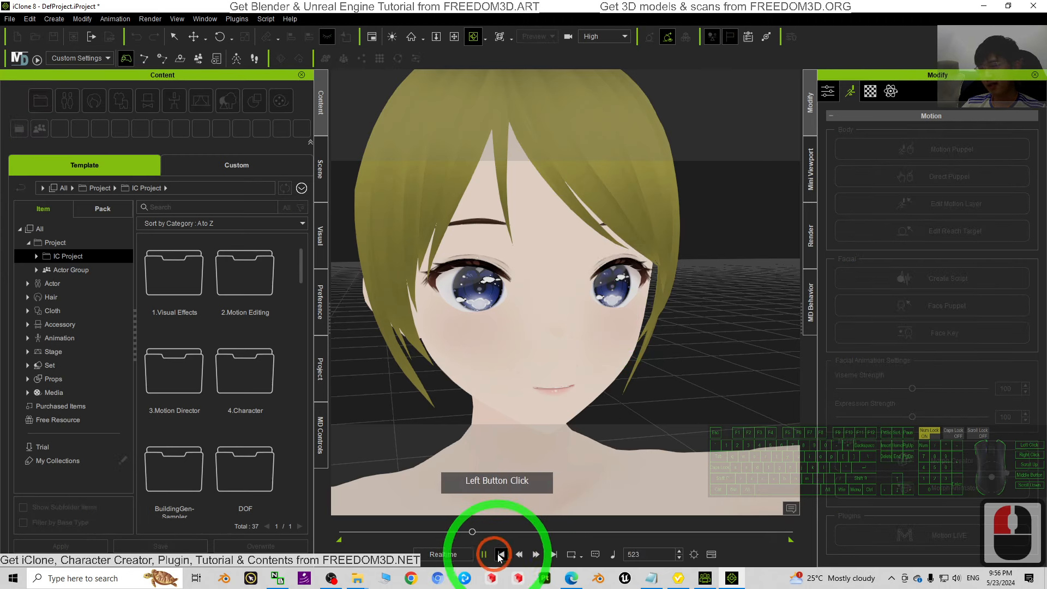
{"action": "left_click", "coordinate": [483, 555]}
{"action": "left_click", "coordinate": [483, 555]}
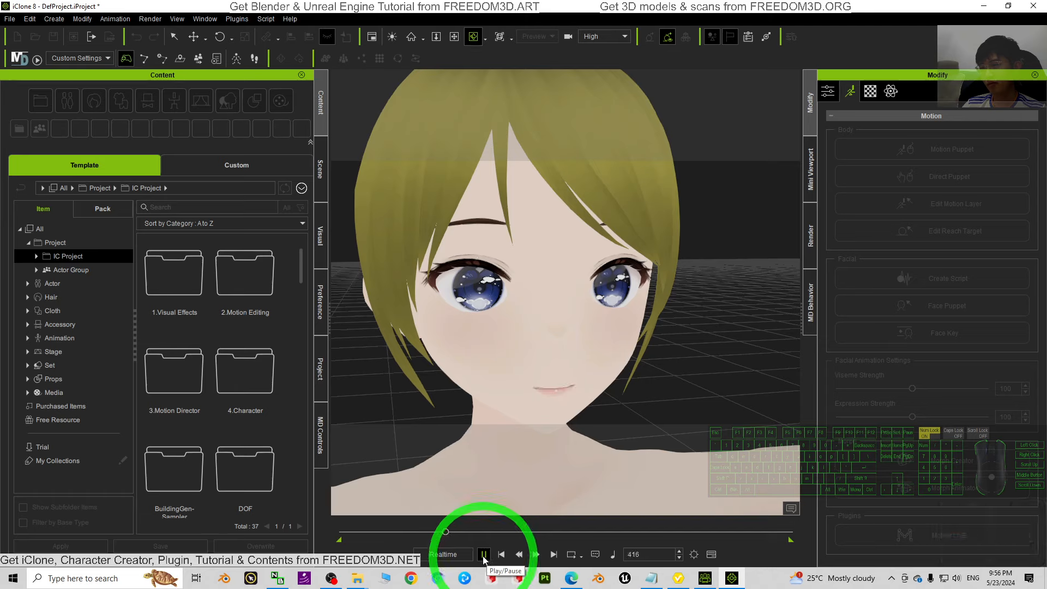
{"action": "left_click", "coordinate": [484, 555]}
{"action": "left_click", "coordinate": [501, 554]}
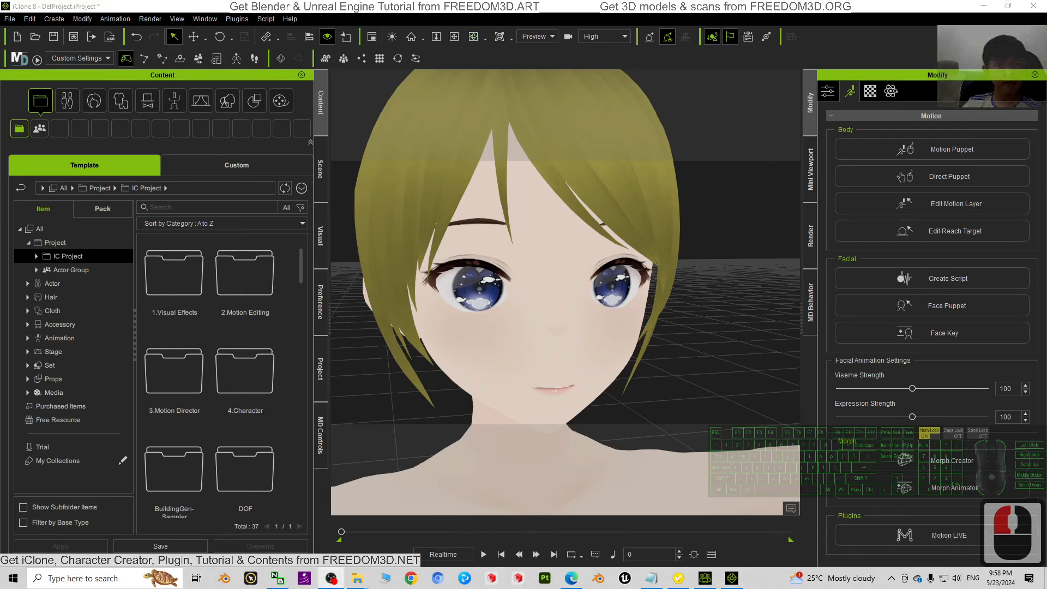
Open the Face Key editor and test the Eye_Blink_L and Eye_Blink_R morphs, returning both to 0.
{"action": "left_click", "coordinate": [445, 333]}
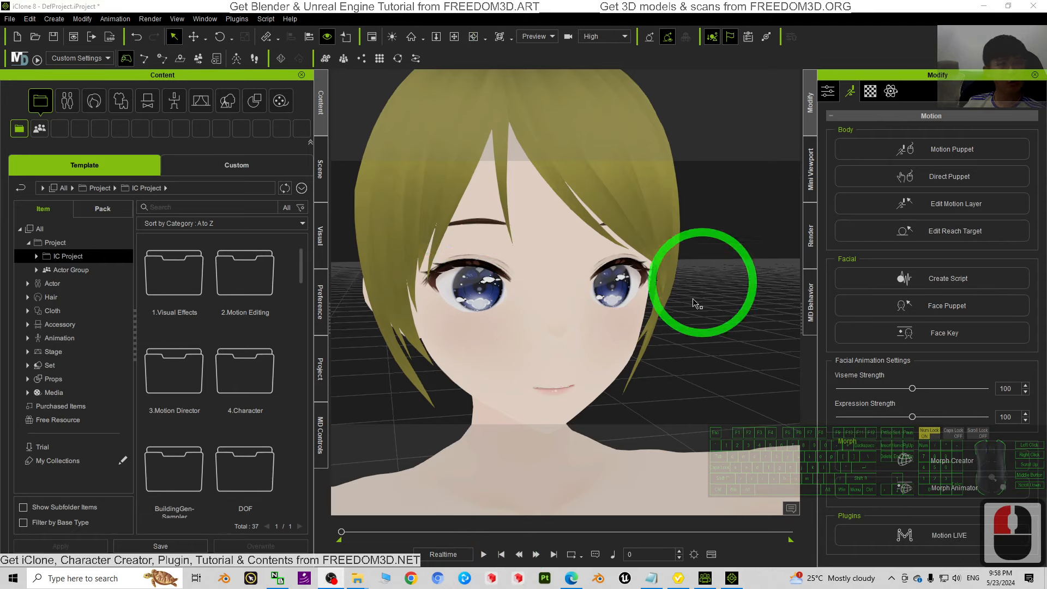
{"action": "left_click", "coordinate": [462, 224]}
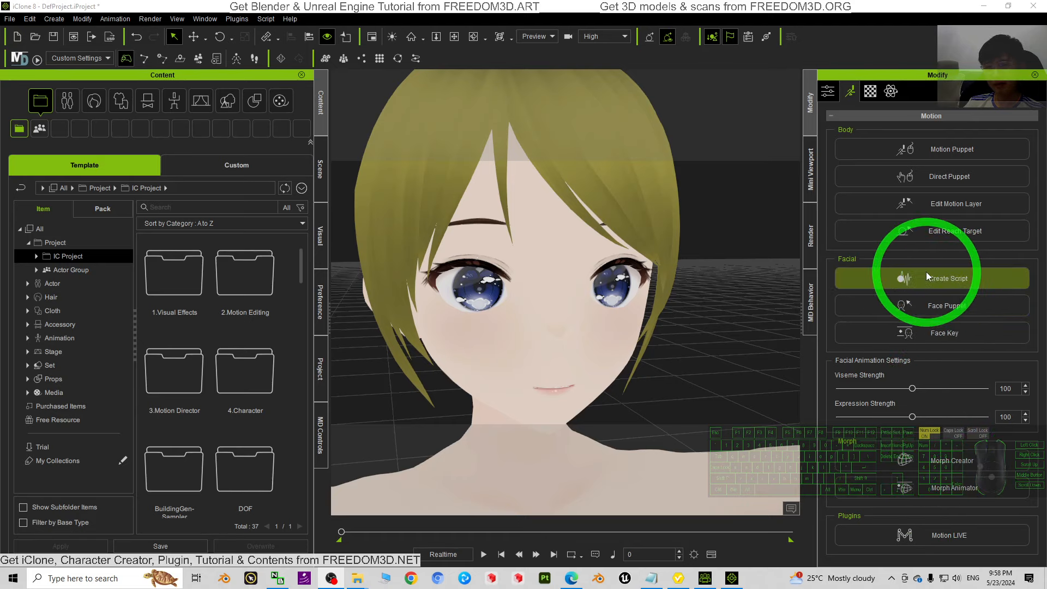
{"action": "left_click", "coordinate": [947, 334]}
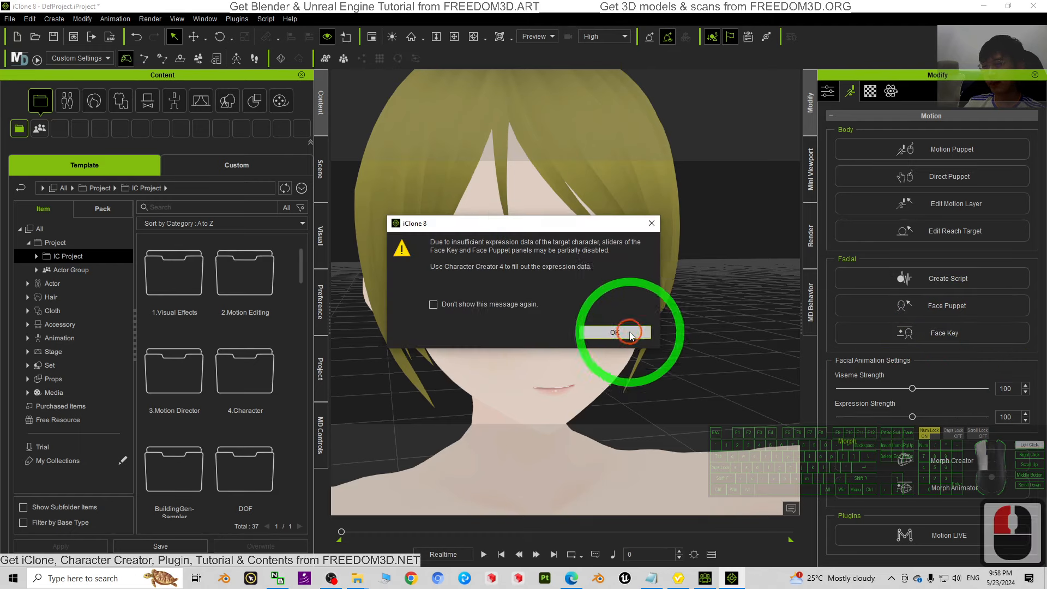
{"action": "left_click", "coordinate": [615, 333]}
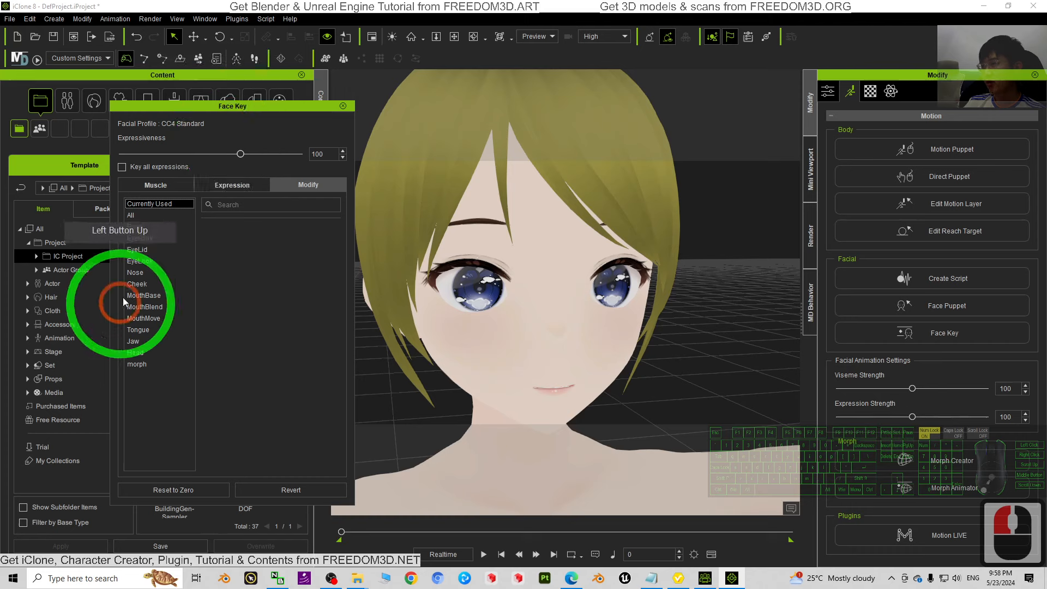
{"action": "left_click", "coordinate": [140, 238]}
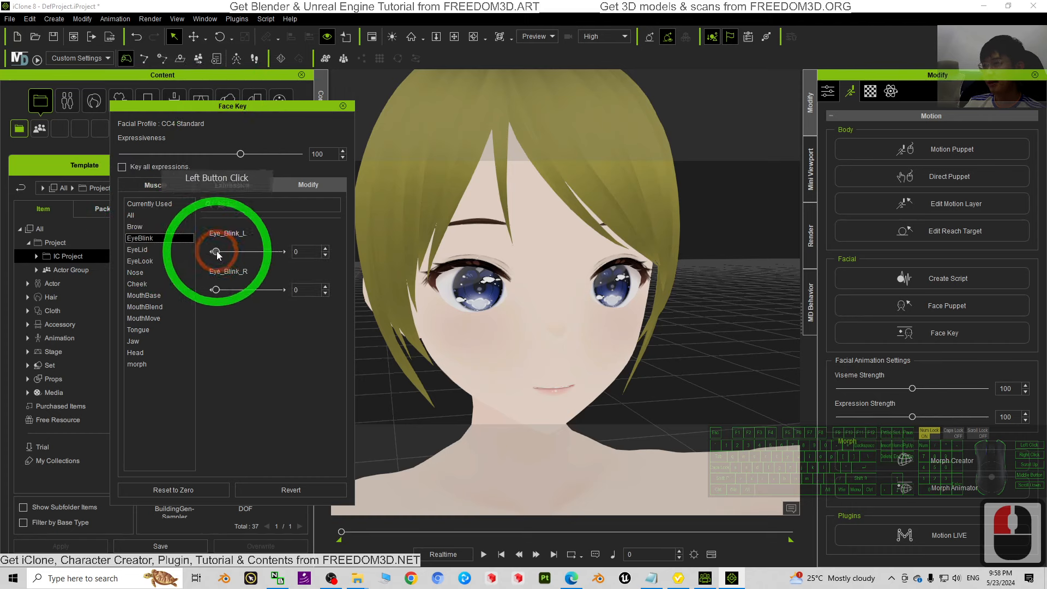
{"action": "mouse_move", "coordinate": [217, 252]}
{"action": "left_mouse_down"}
{"action": "mouse_move", "coordinate": [314, 252]}
{"action": "mouse_move", "coordinate": [215, 253]}
{"action": "left_mouse_up"}
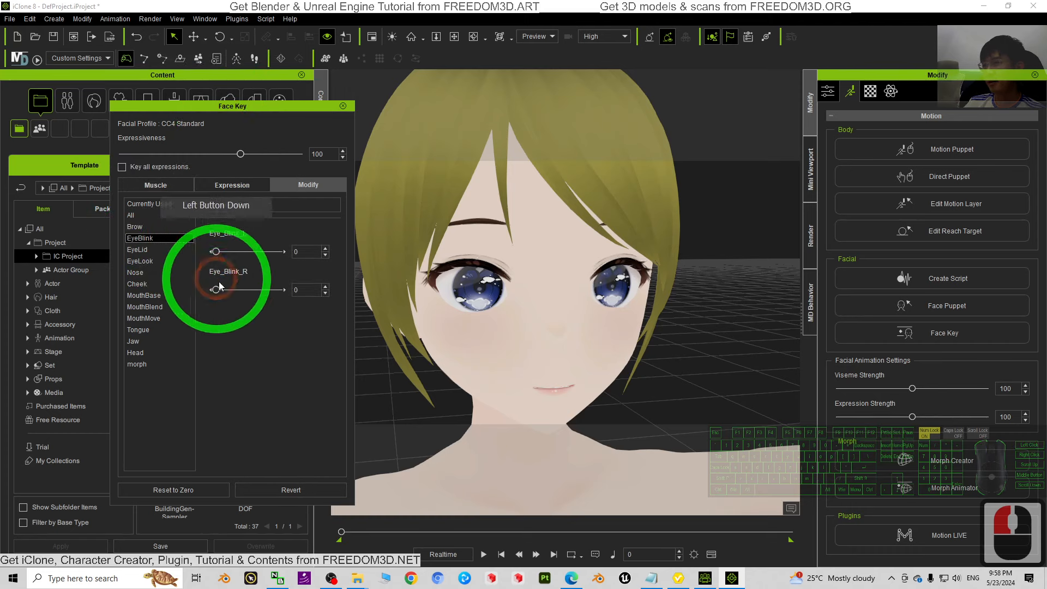
{"action": "left_click", "coordinate": [141, 278]}
Check the 01-Happy expression presets, test the muscle controls of both upper eyelids, and close the Face Key editor.
{"action": "left_click", "coordinate": [236, 185]}
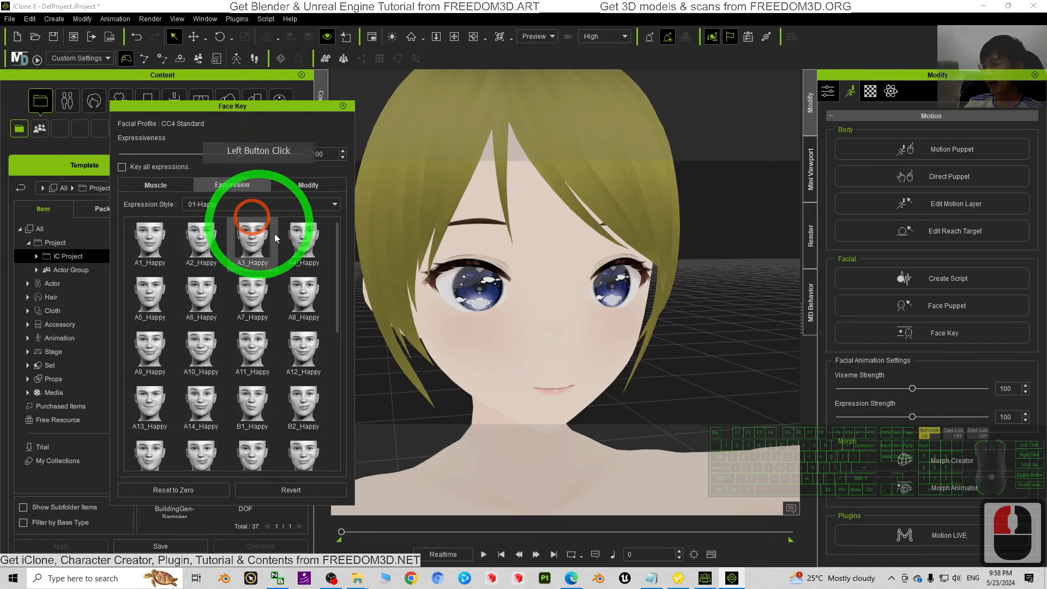
{"action": "left_click", "coordinate": [156, 185]}
{"action": "left_click", "coordinate": [267, 294]}
{"action": "left_click", "coordinate": [205, 290]}
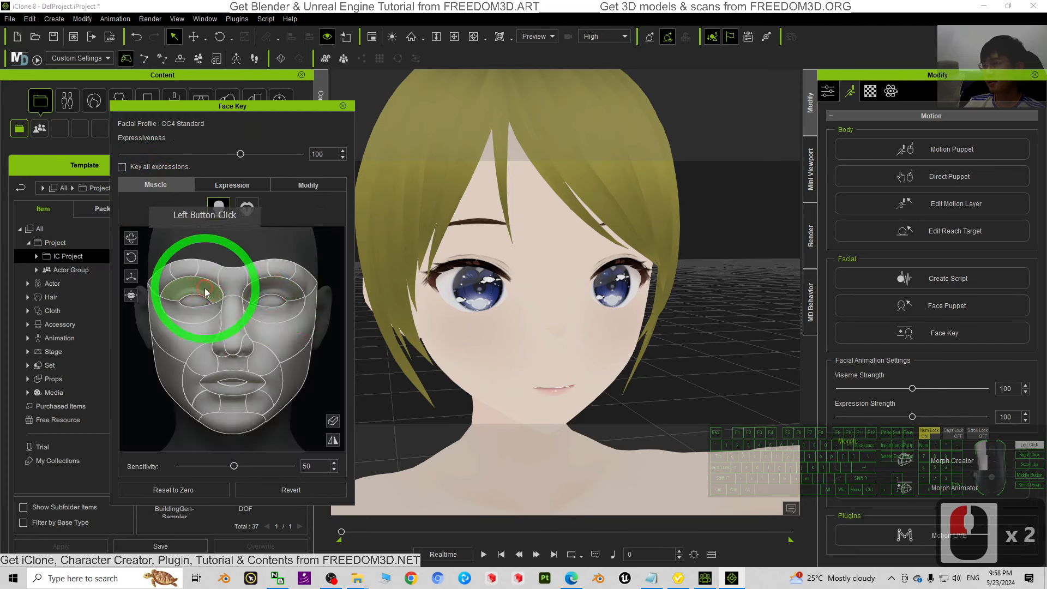
{"action": "left_click", "coordinate": [205, 293]}
{"action": "left_click", "coordinate": [278, 295]}
{"action": "left_click", "coordinate": [280, 295]}
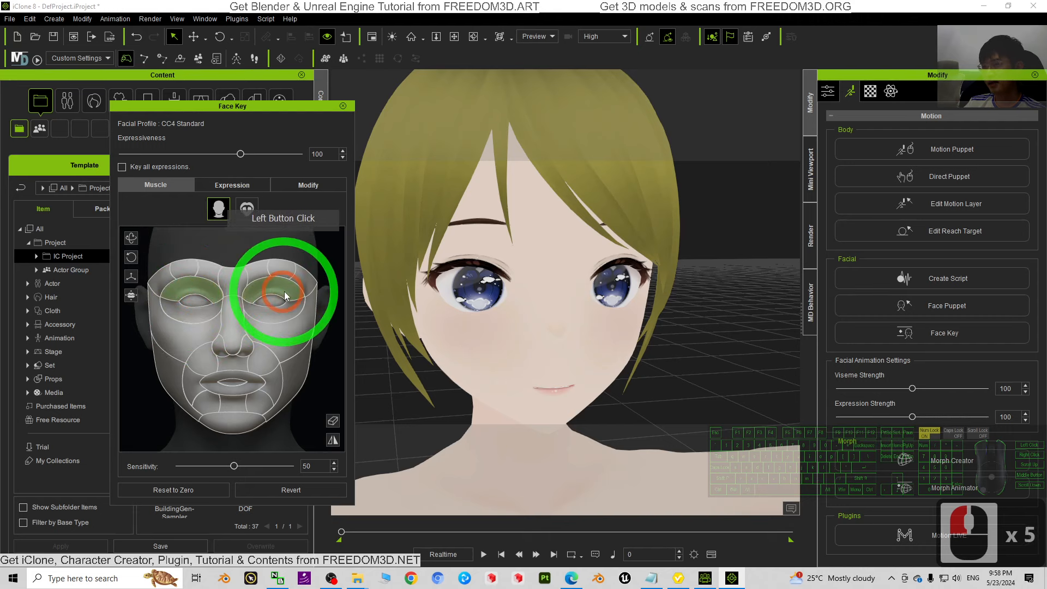
{"action": "mouse_move", "coordinate": [337, 268]}
{"action": "left_mouse_down"}
{"action": "mouse_move", "coordinate": [327, 436]}
{"action": "mouse_move", "coordinate": [341, 249]}
{"action": "left_mouse_up"}
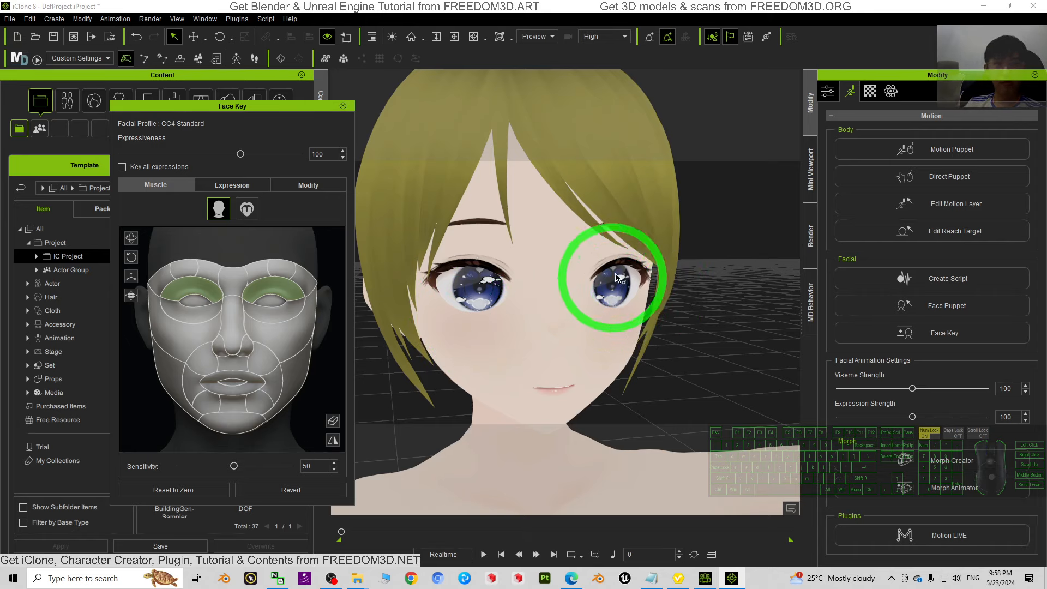
{"action": "left_click", "coordinate": [343, 105]}
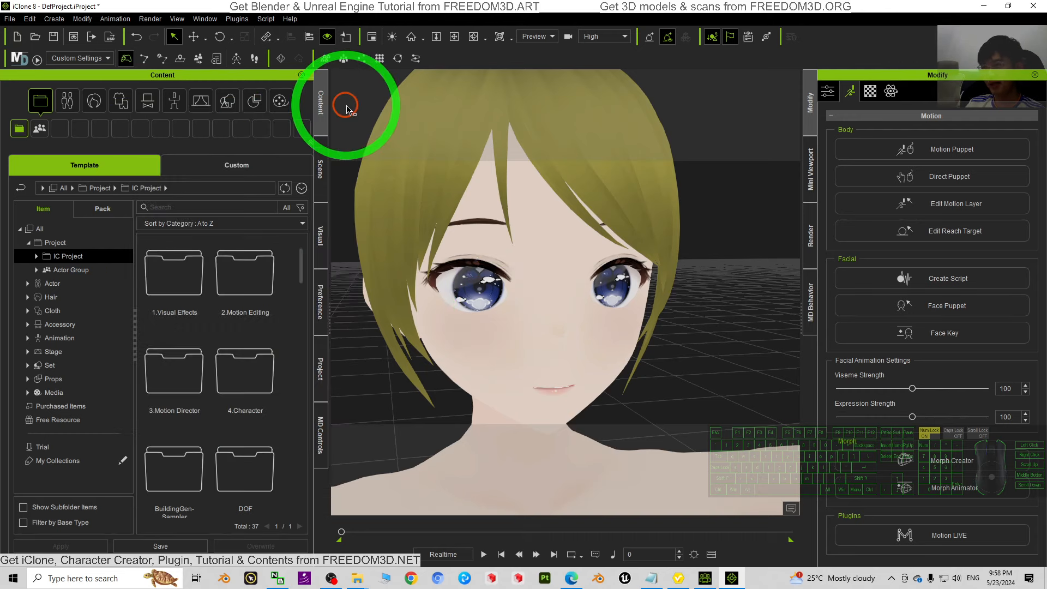
Check the Morph Animator for the character's available morphs, and close it.
{"action": "scroll", "coordinate": [615, 353], "scroll_direction": "down", "scroll_amount": 5}
{"action": "scroll", "coordinate": [674, 379], "scroll_direction": "up", "scroll_amount": 2}
{"action": "key", "text": "x"}
{"action": "left_click_drag", "start_coordinate": [682, 422], "coordinate": [622, 351]}
{"action": "key", "text": "c"}
{"action": "left_click_drag", "start_coordinate": [696, 352], "coordinate": [612, 354]}
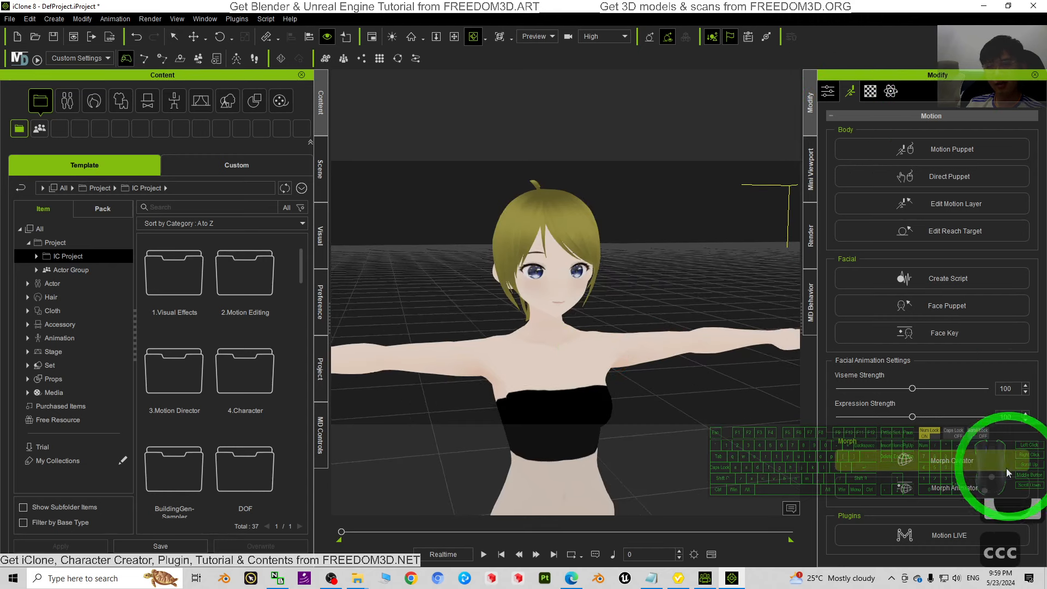
{"action": "left_click", "coordinate": [970, 487]}
{"action": "left_click", "coordinate": [252, 124]}
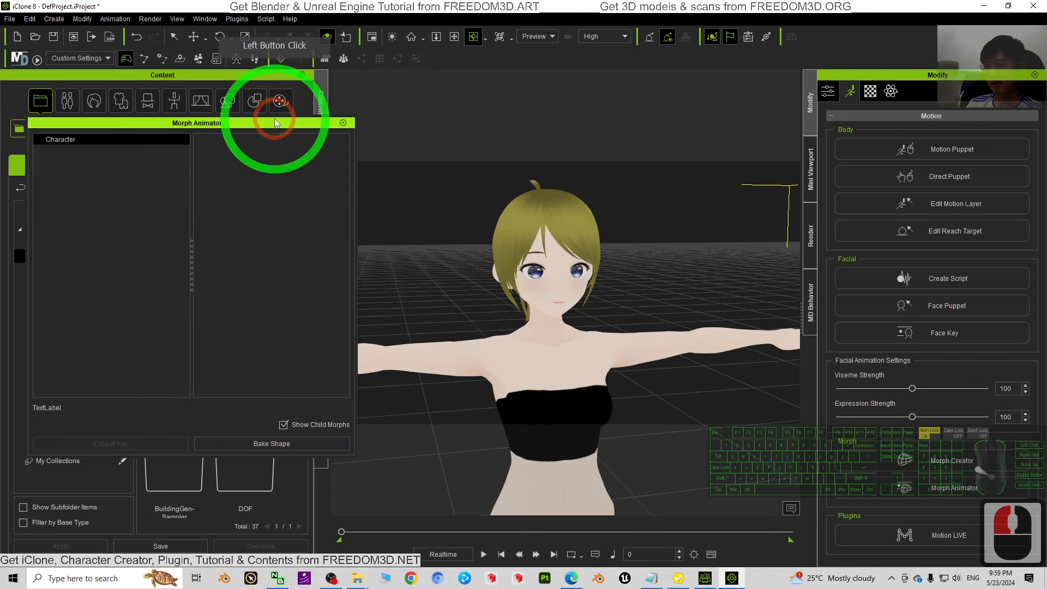
{"action": "left_click_drag", "start_coordinate": [253, 126], "coordinate": [866, 262]}
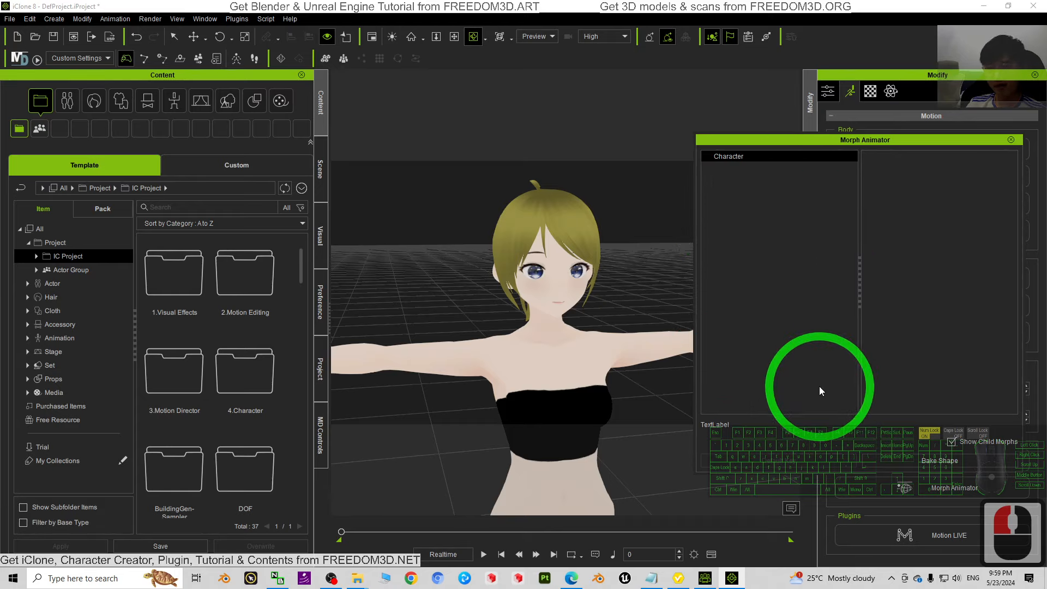
{"action": "left_click", "coordinate": [1010, 140]}
Send the character to iClone Morph Creator and show it in a maximized window.
{"action": "left_click", "coordinate": [937, 460]}
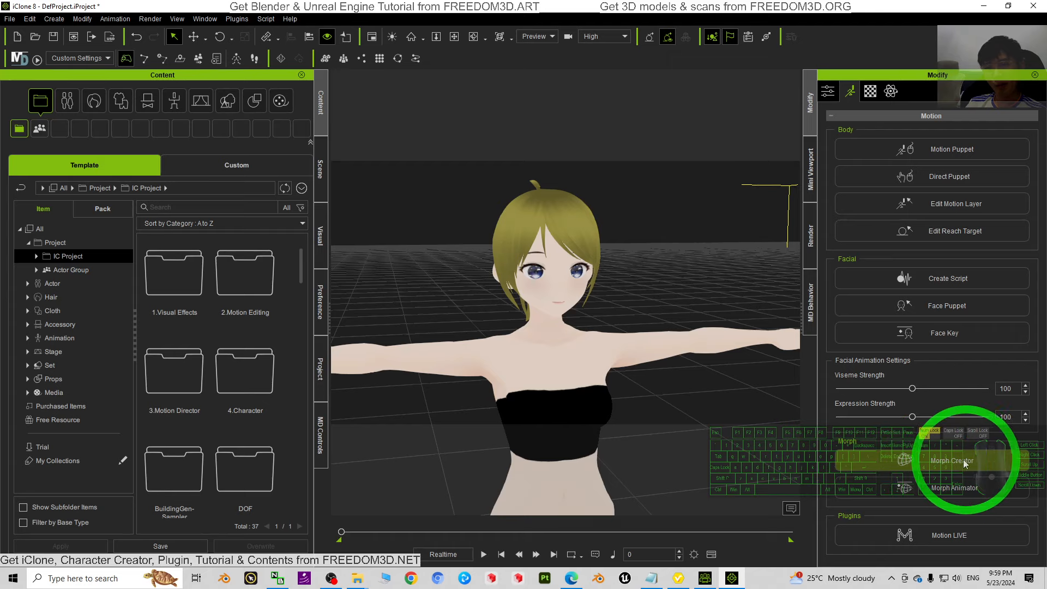
{"action": "left_click", "coordinate": [921, 469]}
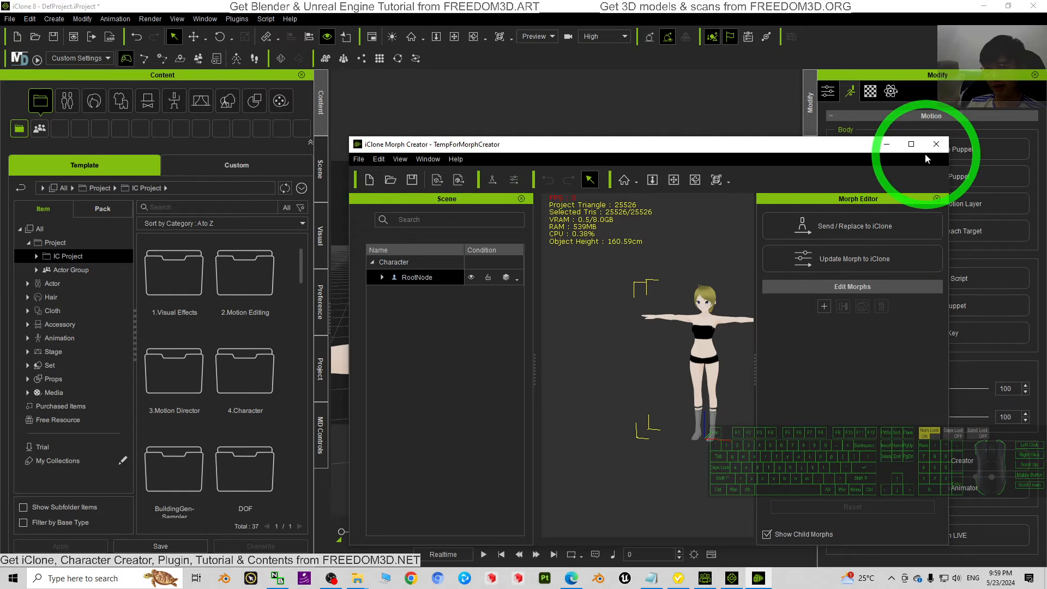
{"action": "left_click", "coordinate": [912, 145]}
{"action": "scroll", "coordinate": [649, 231], "scroll_direction": "up", "scroll_amount": 7}
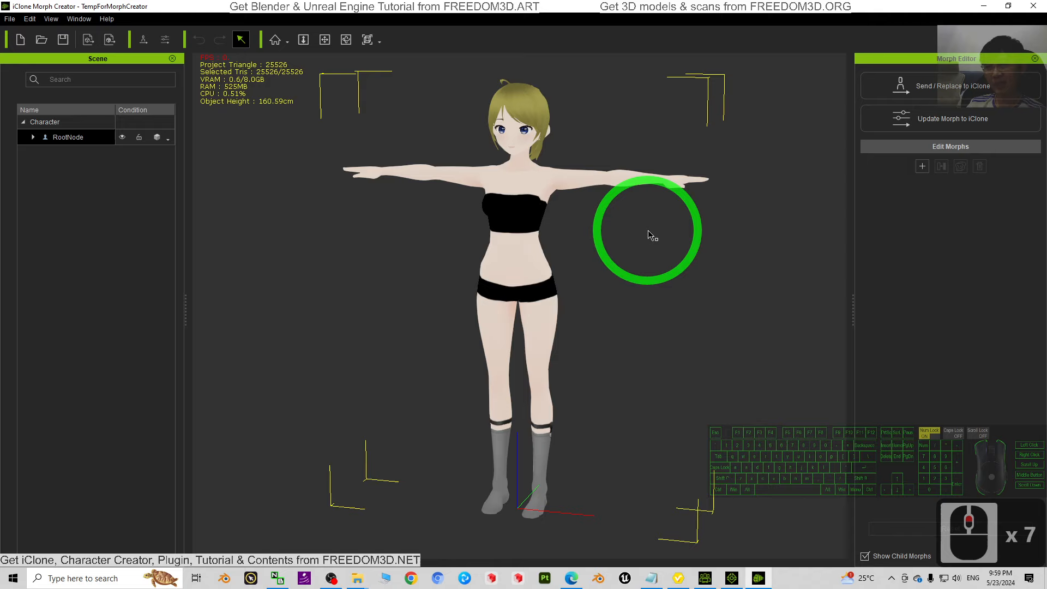
{"action": "left_click_drag", "start_coordinate": [644, 298], "coordinate": [682, 273]}
Start adding morphs and look through the OBJ files in the Desktop > model > morph folder.
{"action": "left_click", "coordinate": [922, 166]}
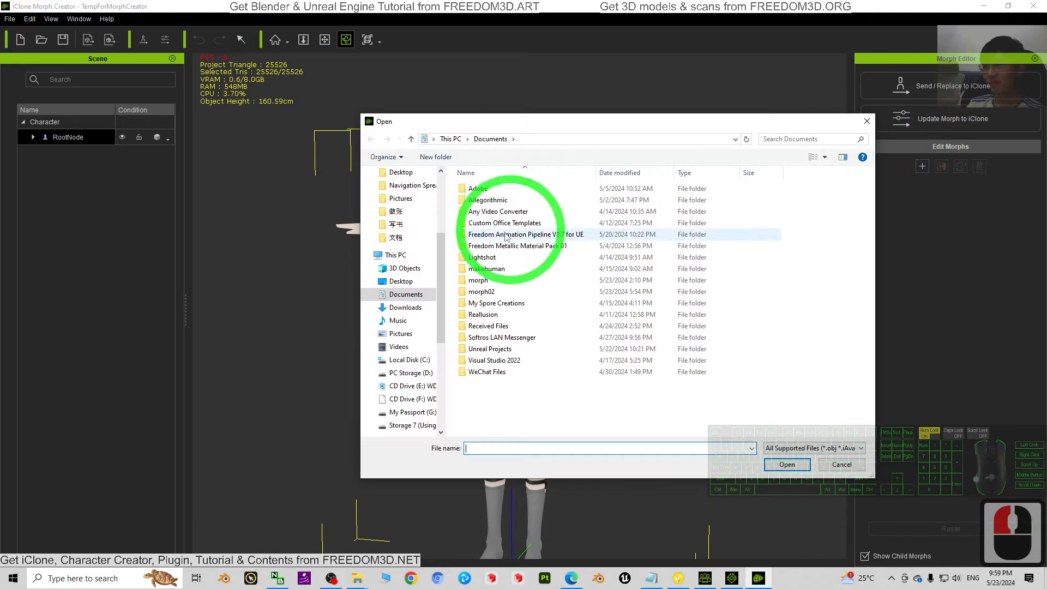
{"action": "left_click", "coordinate": [397, 283]}
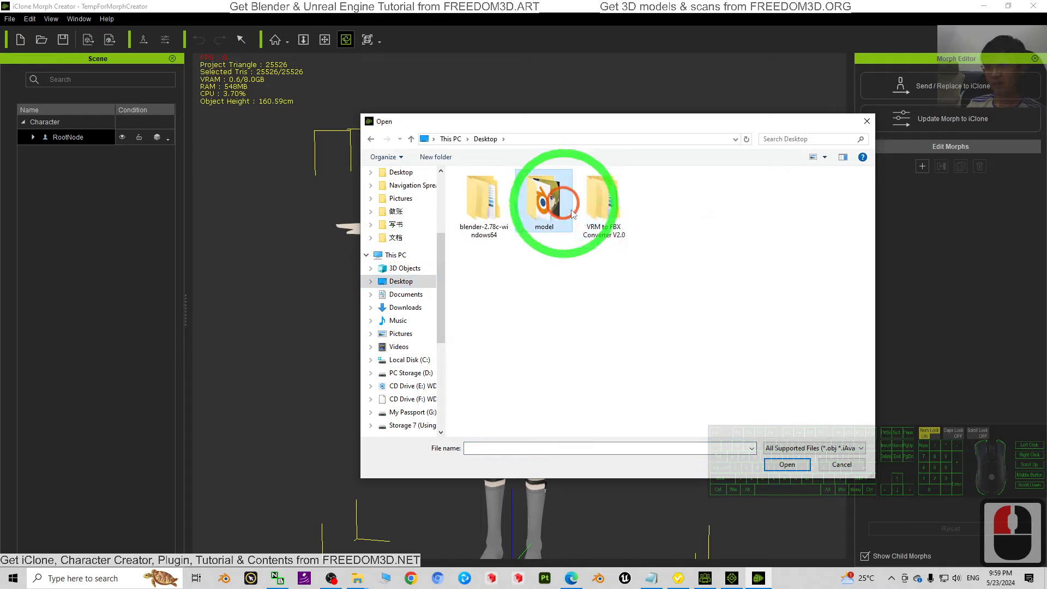
{"action": "double_click", "coordinate": [552, 202]}
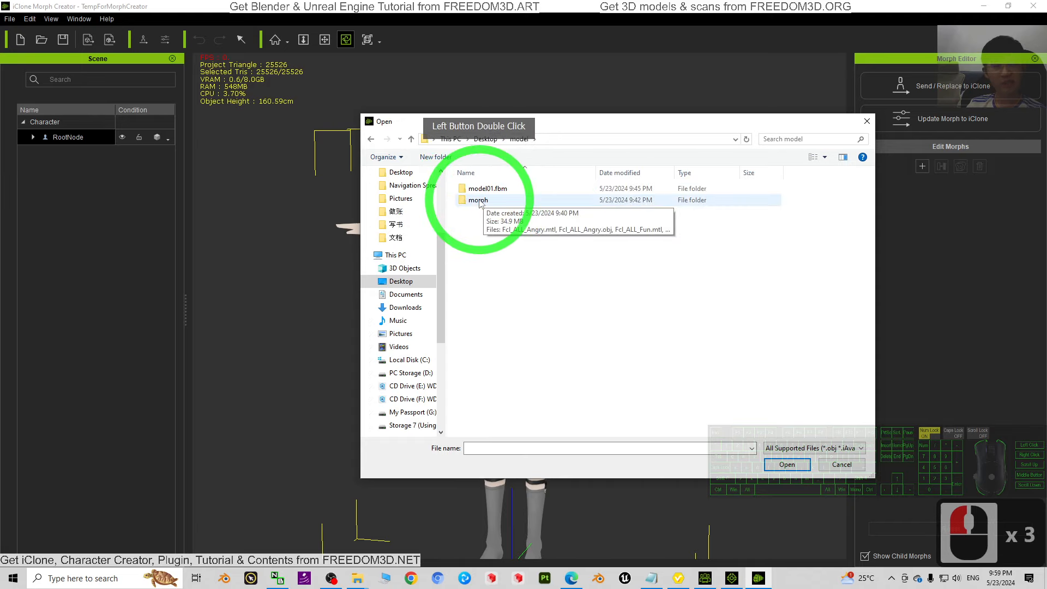
{"action": "double_click", "coordinate": [470, 200]}
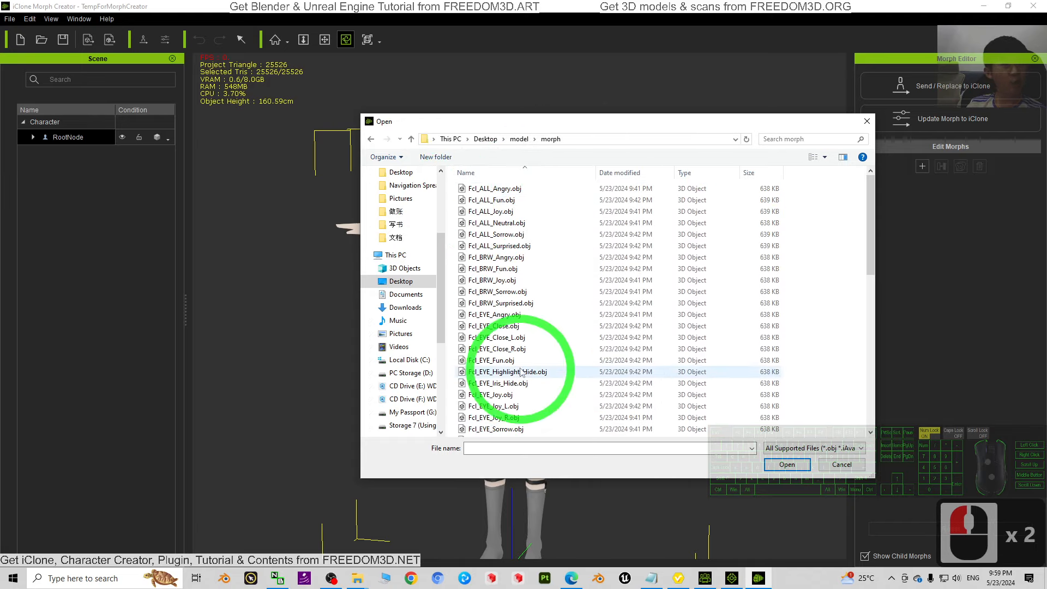
{"action": "scroll", "coordinate": [630, 328], "scroll_direction": "down", "scroll_amount": 15}
{"action": "scroll", "coordinate": [629, 327], "scroll_direction": "down", "scroll_amount": 5}
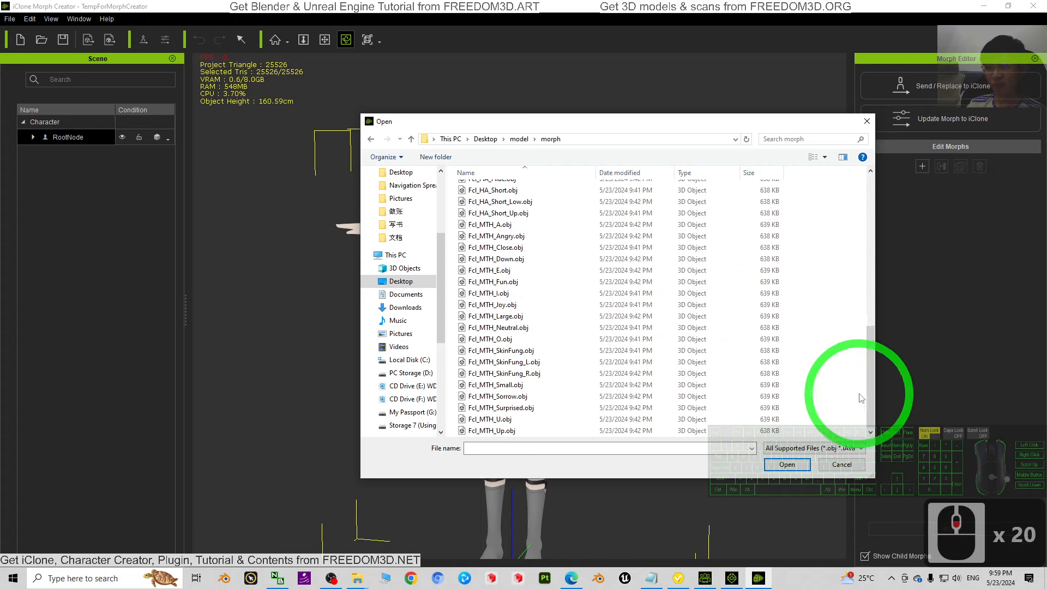
{"action": "left_click_drag", "start_coordinate": [870, 375], "coordinate": [868, 219]}
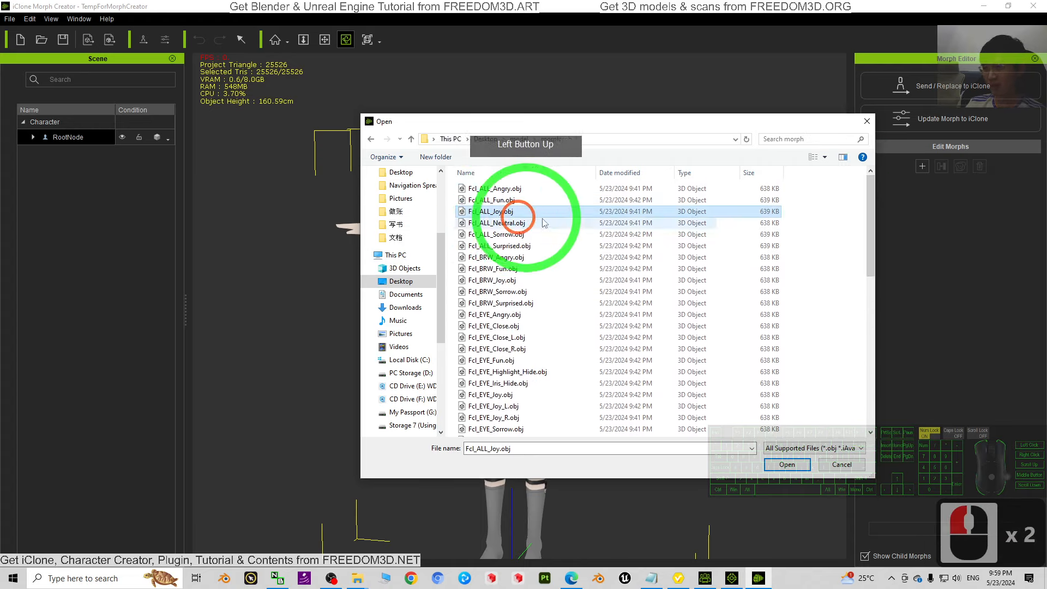
Import all the OBJ morph files from the morph folder with the Y-Up axis option.
{"action": "left_click", "coordinate": [542, 188]}
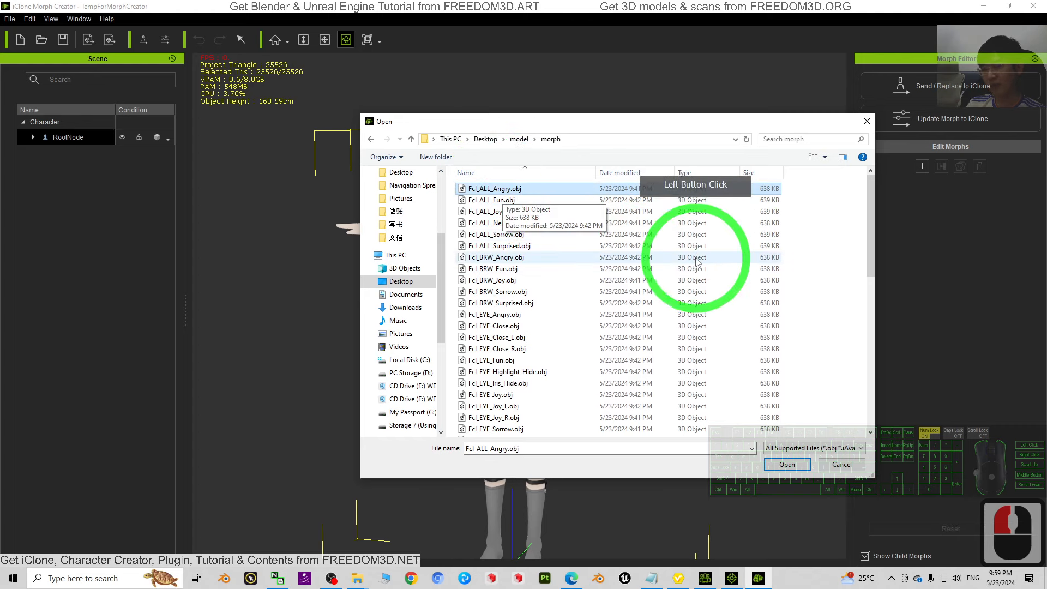
{"action": "key", "text": "ctrl+a"}
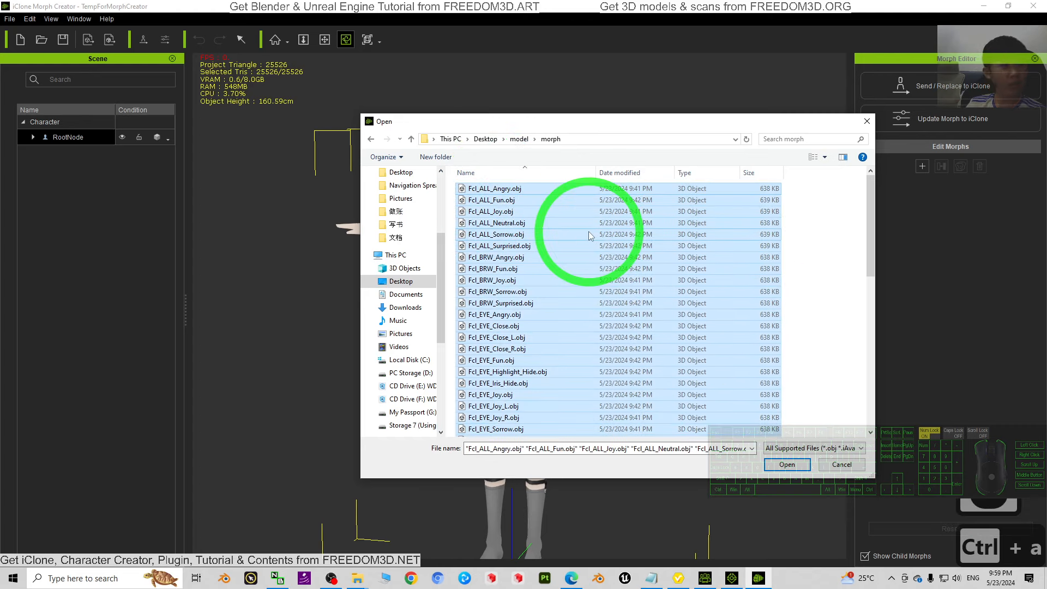
{"action": "left_click", "coordinate": [789, 465]}
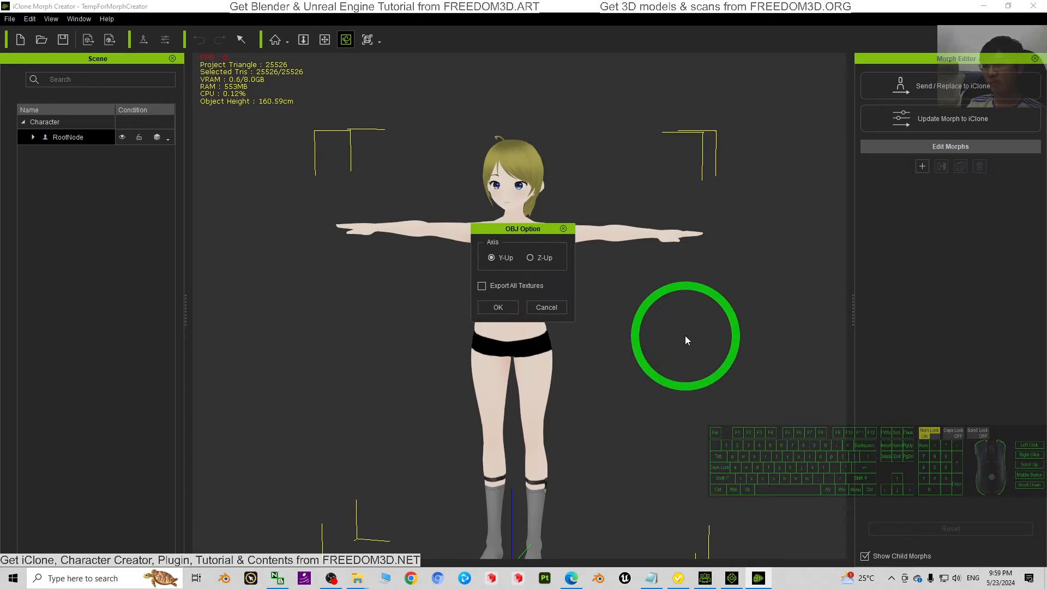
{"action": "left_click", "coordinate": [496, 307]}
{"action": "left_click", "coordinate": [776, 316]}
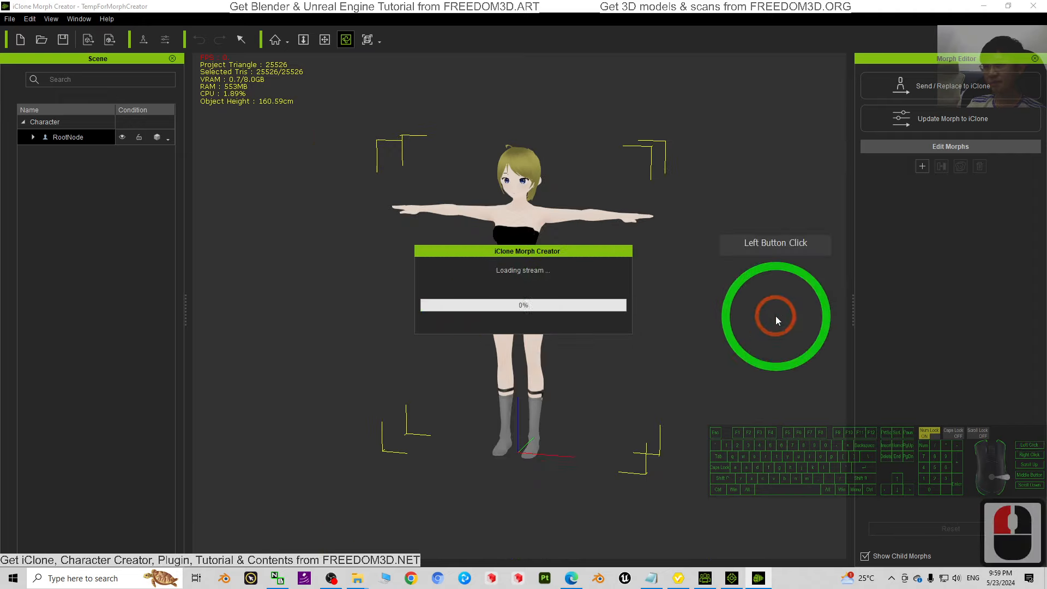
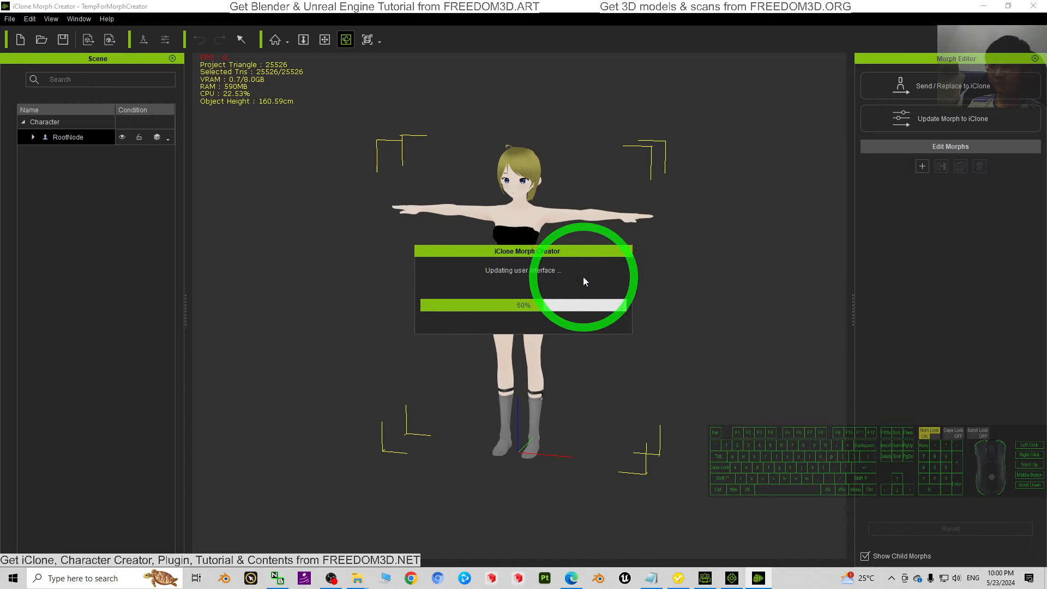
Test the imported Fcl_ALL_Angry, Fcl_ALL_Joy and Fcl_ALL_Fun morphs on a close-up of the face, returning each to 0.
{"action": "scroll", "coordinate": [610, 222], "scroll_direction": "up", "scroll_amount": 15}
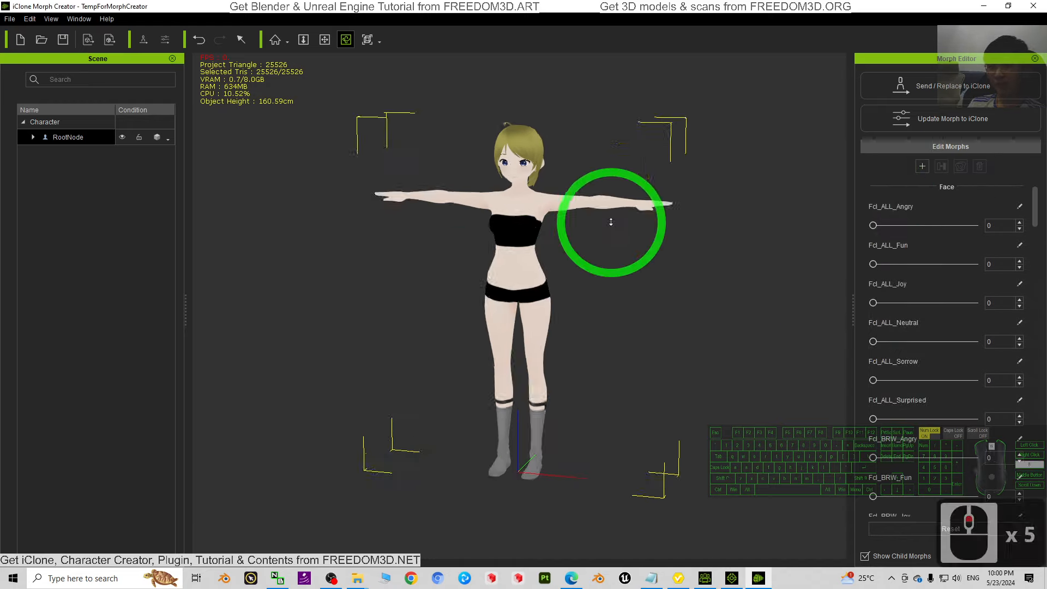
{"action": "key", "text": "x"}
{"action": "left_click_drag", "start_coordinate": [706, 219], "coordinate": [736, 469]}
{"action": "key", "text": "c"}
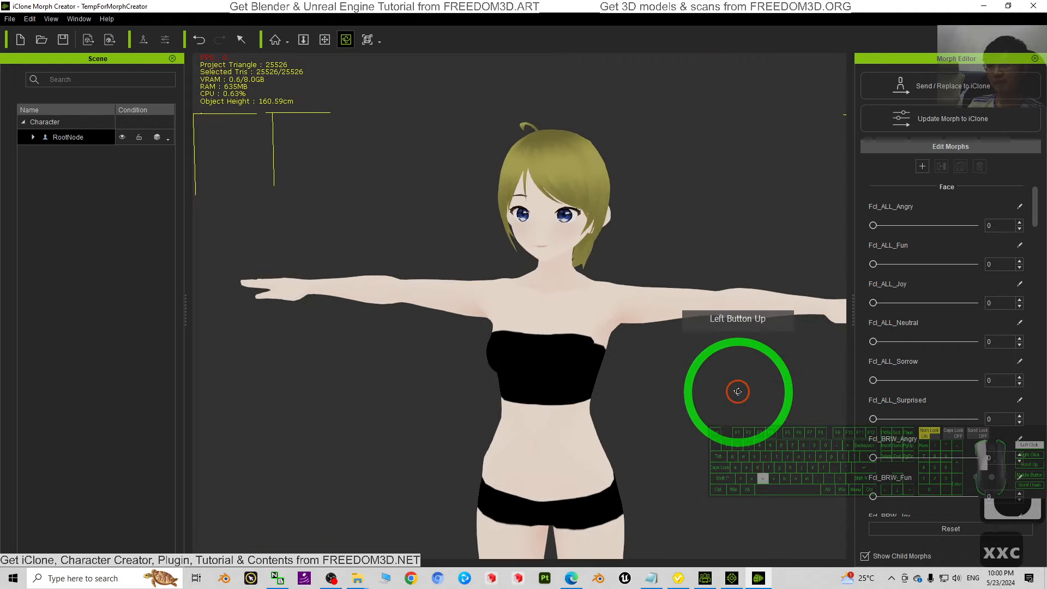
{"action": "left_click_drag", "start_coordinate": [544, 453], "coordinate": [657, 185]}
{"action": "scroll", "coordinate": [657, 185], "scroll_direction": "up", "scroll_amount": 5}
{"action": "scroll", "coordinate": [738, 177], "scroll_direction": "down", "scroll_amount": 5}
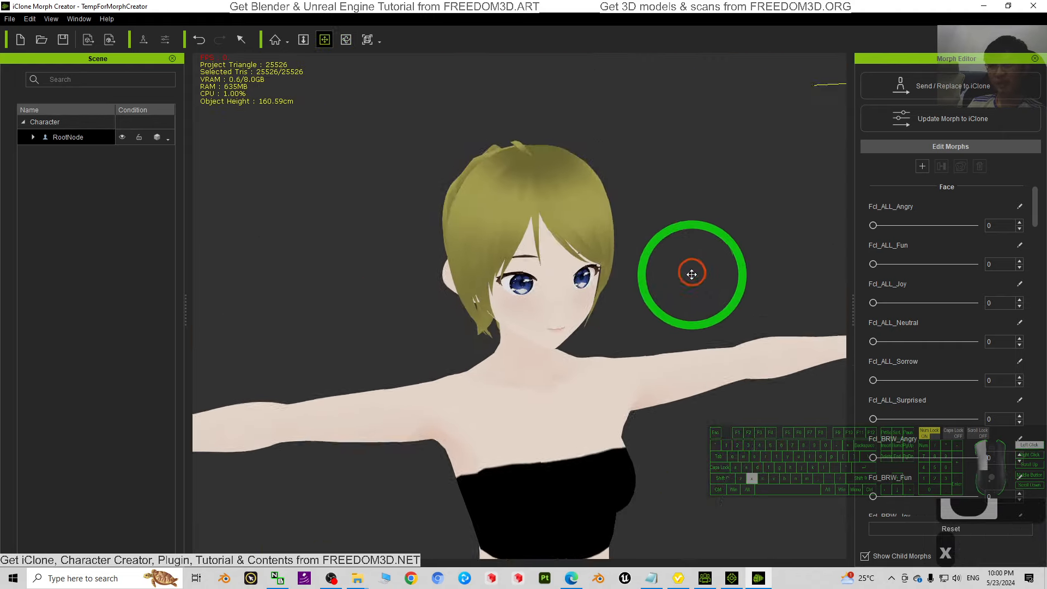
{"action": "left_click_drag", "start_coordinate": [873, 225], "coordinate": [867, 305]}
{"action": "scroll", "coordinate": [718, 267], "scroll_direction": "up", "scroll_amount": 2}
{"action": "scroll", "coordinate": [717, 268], "scroll_direction": "up", "scroll_amount": 3}
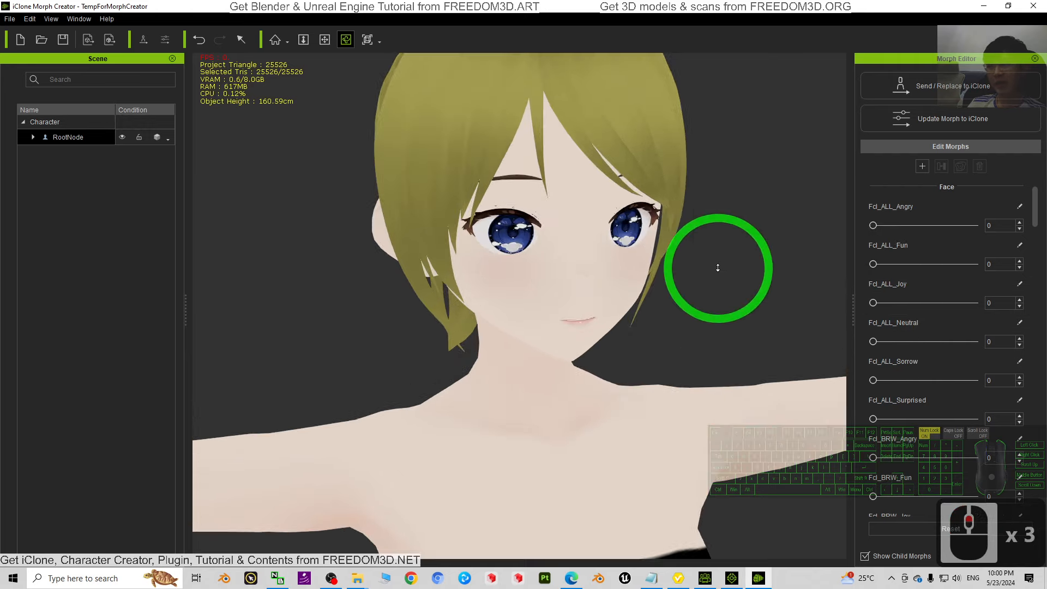
{"action": "left_click", "coordinate": [873, 303]}
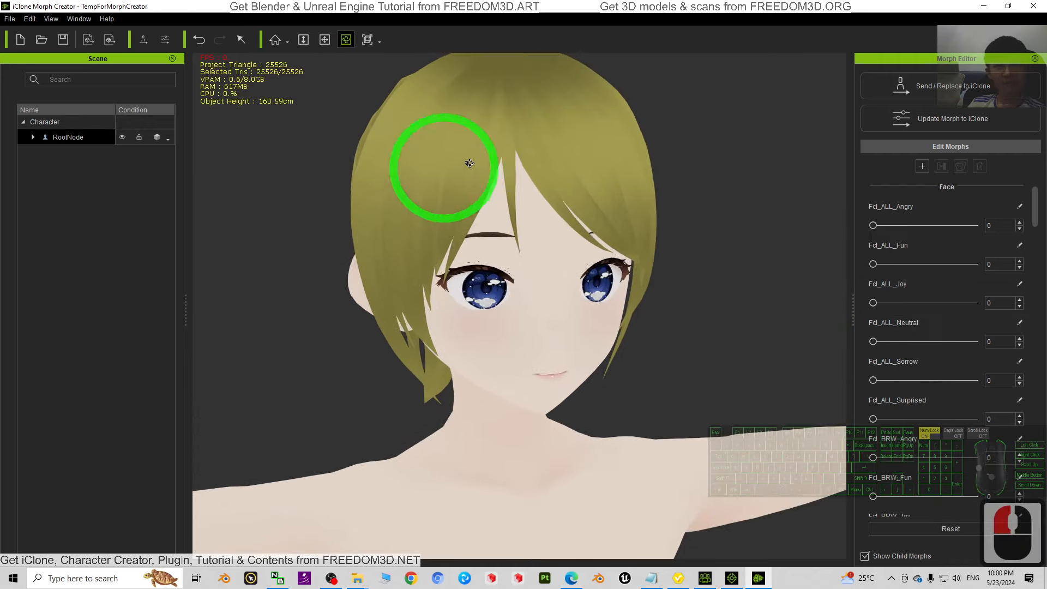
{"action": "left_click_drag", "start_coordinate": [507, 274], "coordinate": [572, 367]}
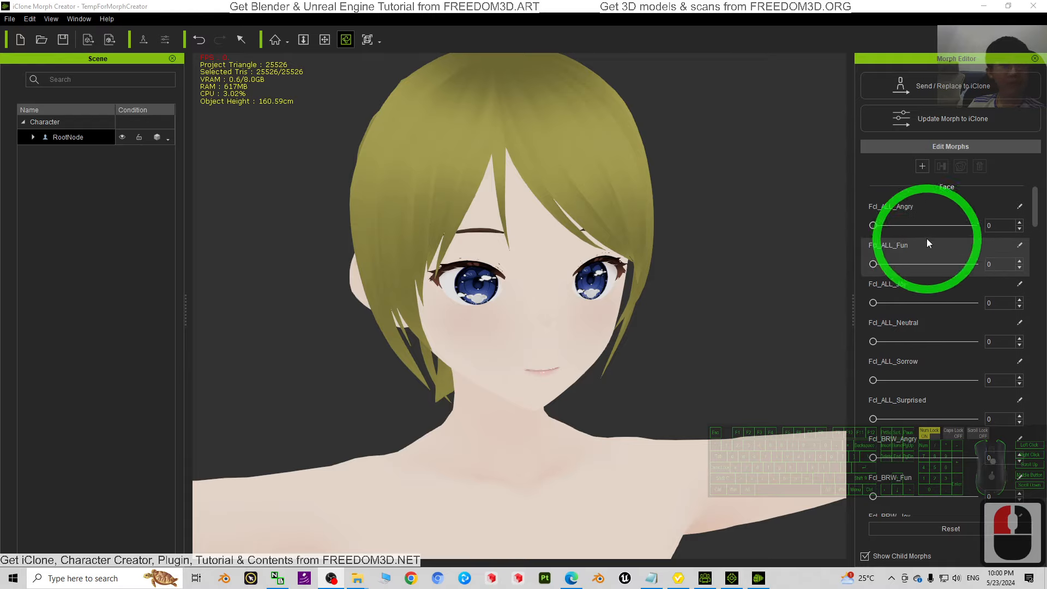
{"action": "mouse_move", "coordinate": [873, 264]}
{"action": "left_mouse_down"}
{"action": "mouse_move", "coordinate": [1005, 269]}
{"action": "mouse_move", "coordinate": [853, 262]}
{"action": "left_mouse_up"}
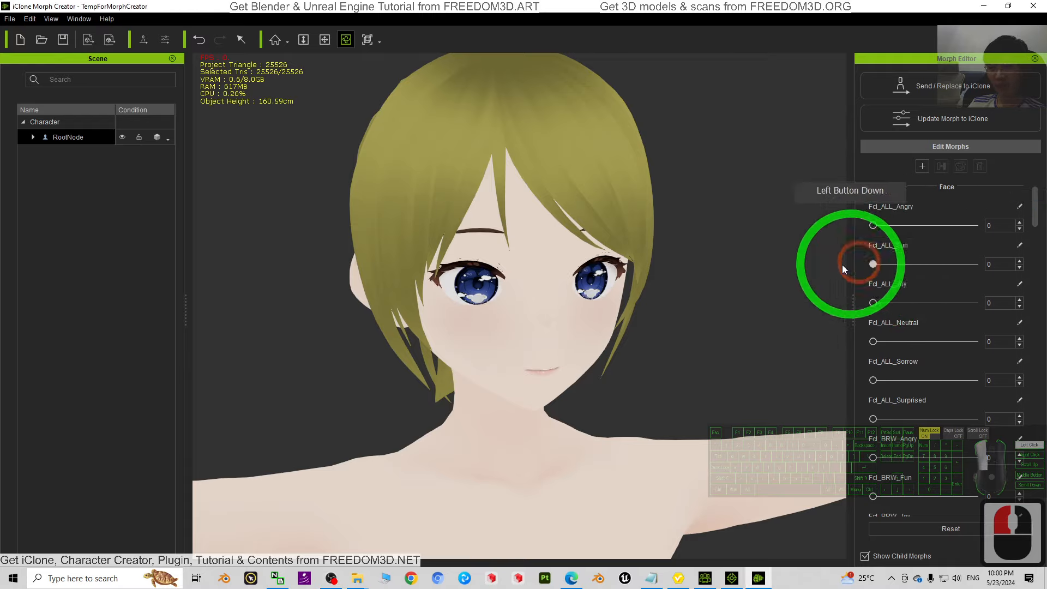
Test the imported Fcl_ALL_Sorrow and Fcl_ALL_Surprised morphs on the face, returning each to 0.
{"action": "left_click_drag", "start_coordinate": [873, 380], "coordinate": [725, 374]}
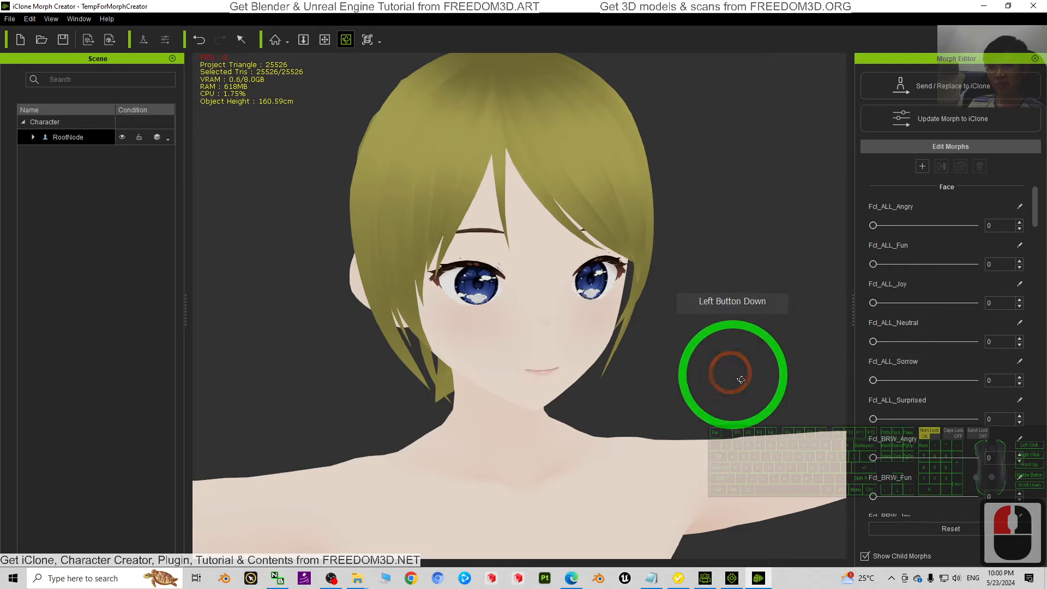
{"action": "left_click_drag", "start_coordinate": [873, 419], "coordinate": [725, 402]}
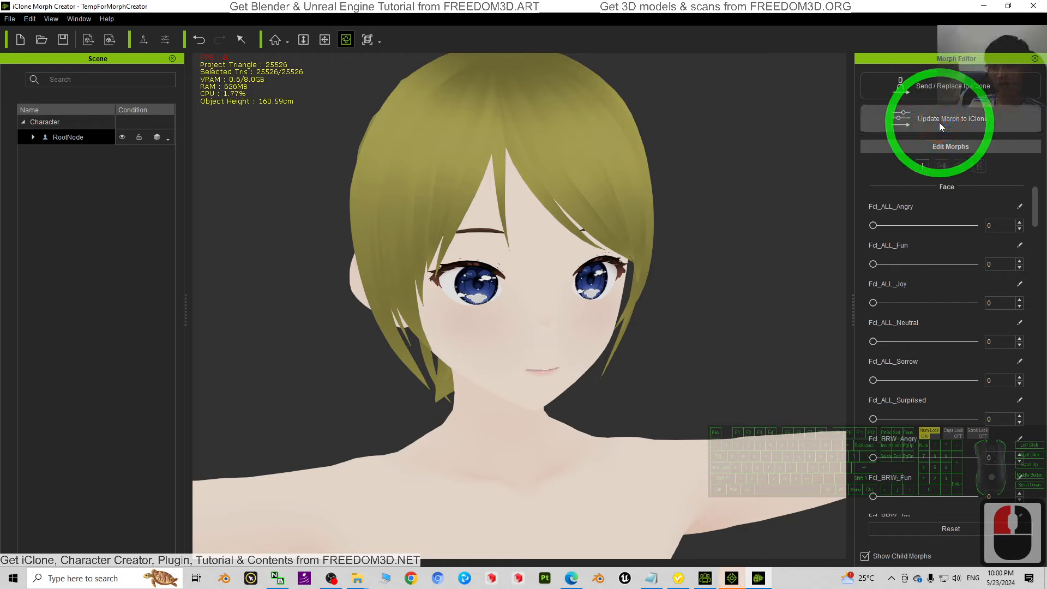
Update the imported morphs to iClone and discard the Morph Creator project without saving it.
{"action": "left_click", "coordinate": [743, 586]}
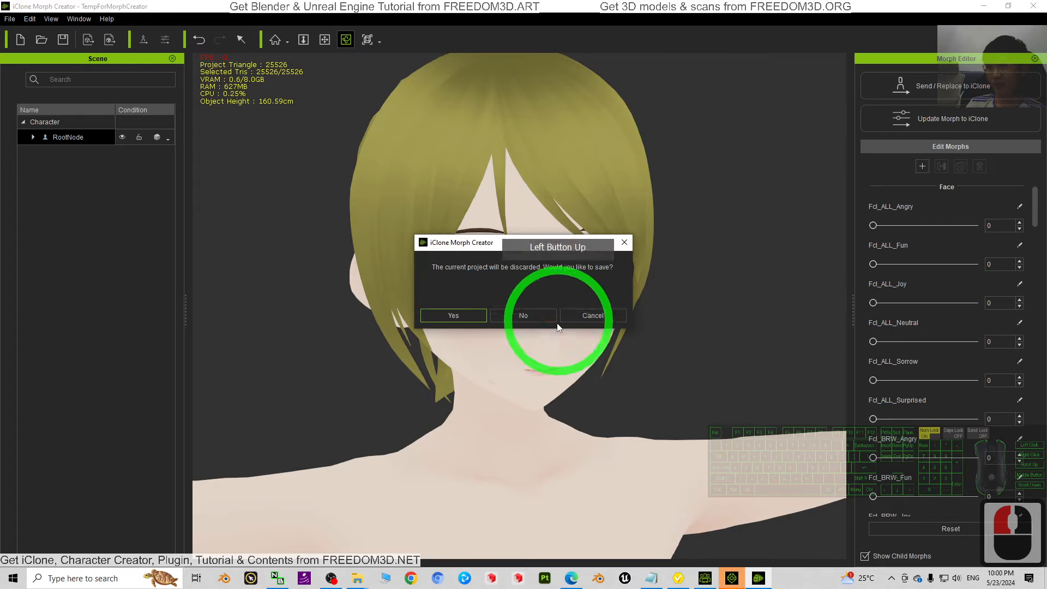
{"action": "left_click", "coordinate": [537, 316]}
{"action": "scroll", "coordinate": [592, 282], "scroll_direction": "up", "scroll_amount": 2}
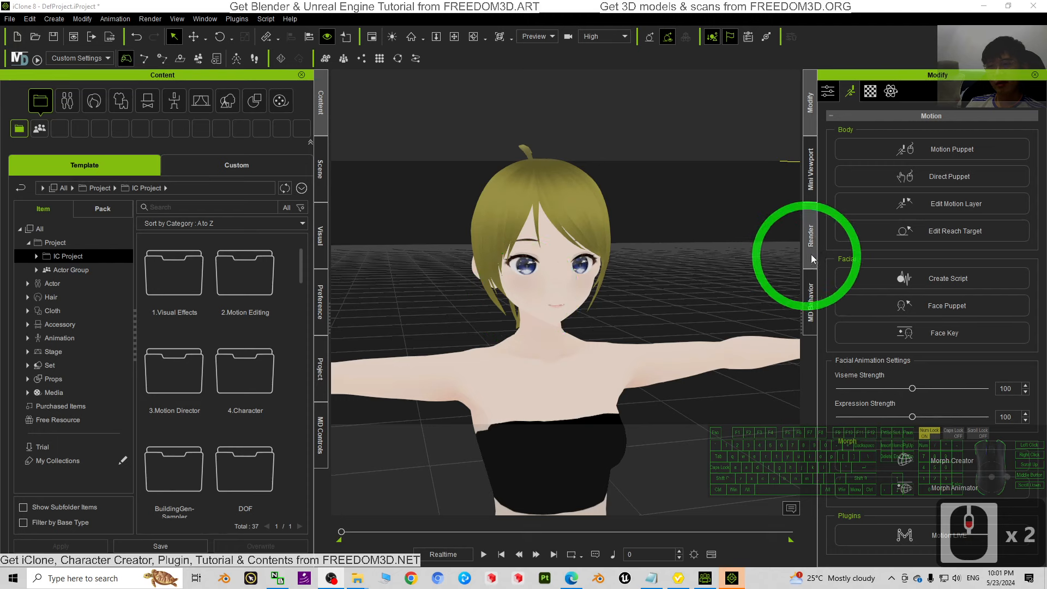
Open the Morph Animator for the character in iClone and set Fcl_ALL_Neutral to 100 at frame 0.
{"action": "left_click", "coordinate": [850, 92]}
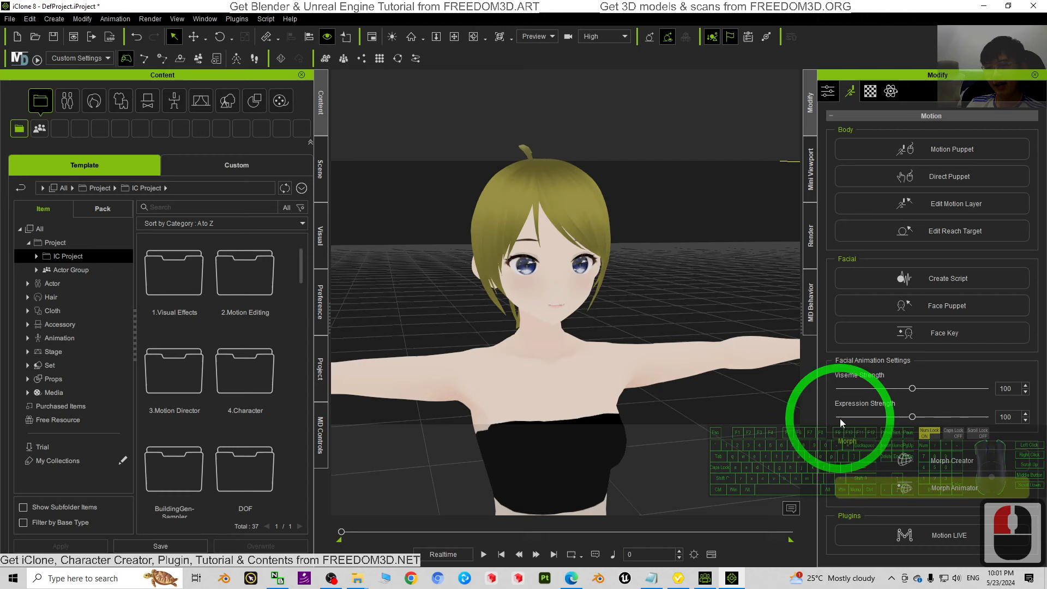
{"action": "left_click", "coordinate": [927, 487]}
{"action": "scroll", "coordinate": [615, 217], "scroll_direction": "up", "scroll_amount": 2}
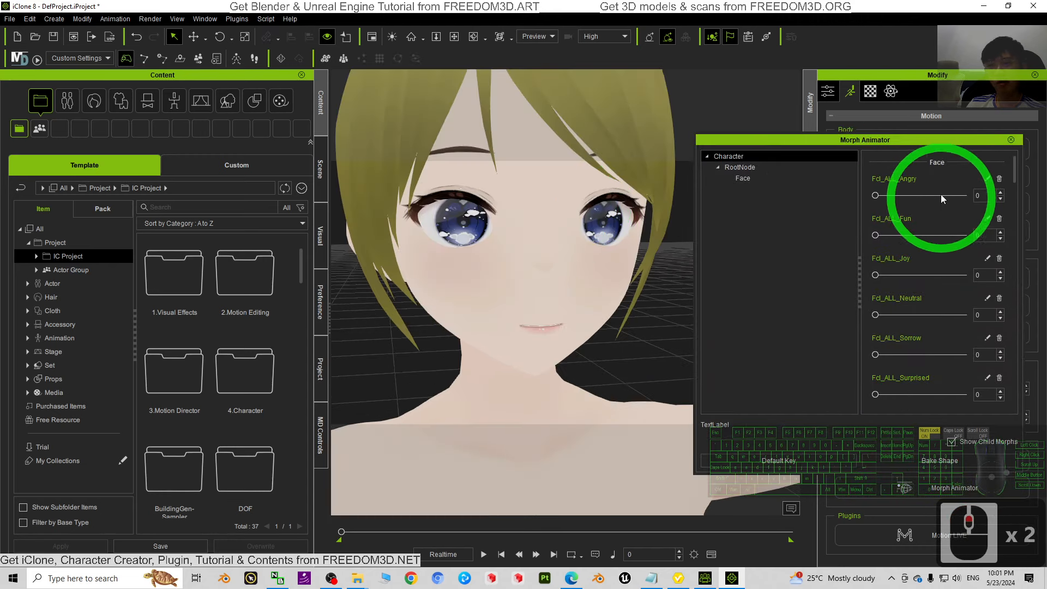
{"action": "left_click", "coordinate": [1012, 139]}
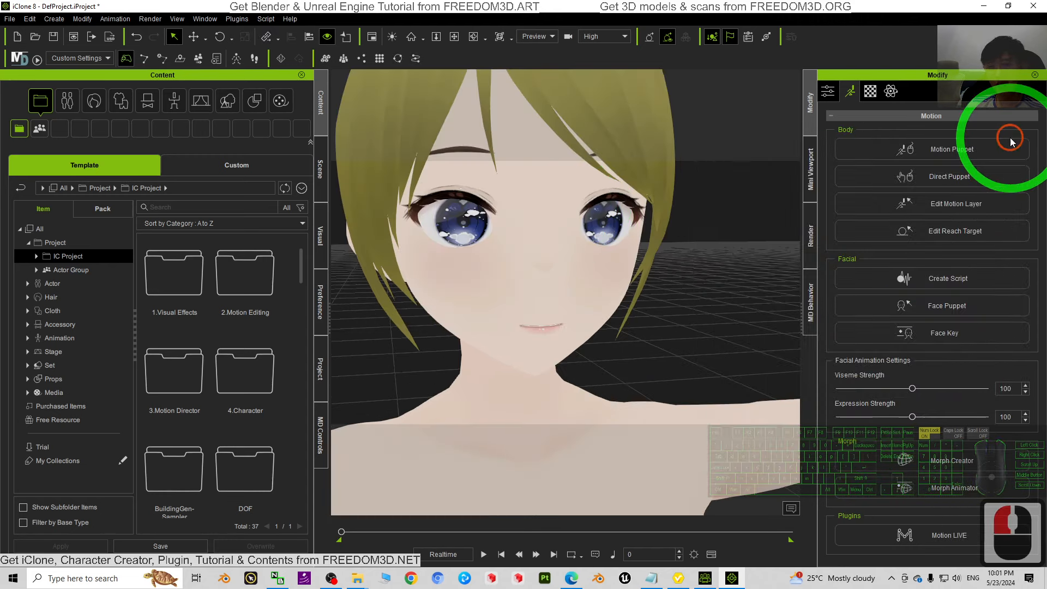
{"action": "left_click", "coordinate": [931, 487]}
{"action": "scroll", "coordinate": [548, 348], "scroll_direction": "down", "scroll_amount": 2}
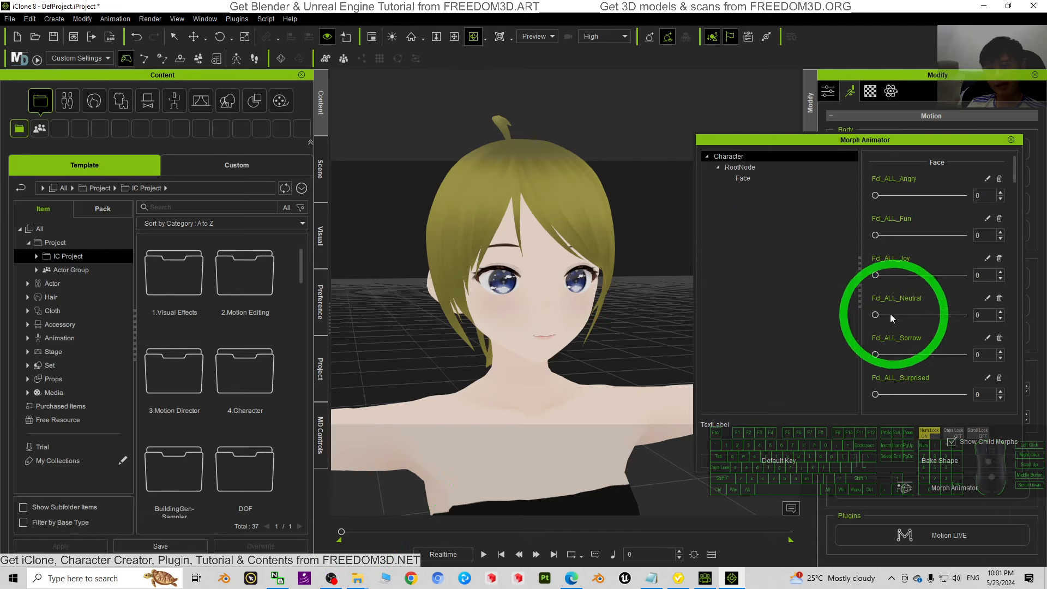
{"action": "left_click_drag", "start_coordinate": [878, 315], "coordinate": [1018, 322]}
Advance the timeline to frame 97 and key Fcl_ALL_Neutral at 100 again.
{"action": "left_click", "coordinate": [484, 554]}
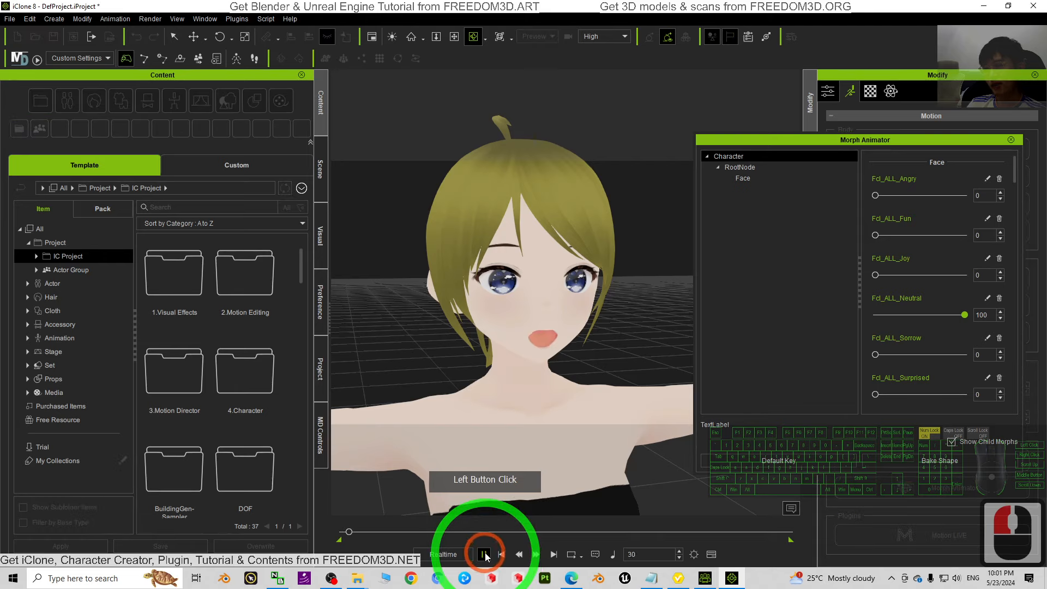
{"action": "left_click", "coordinate": [486, 555]}
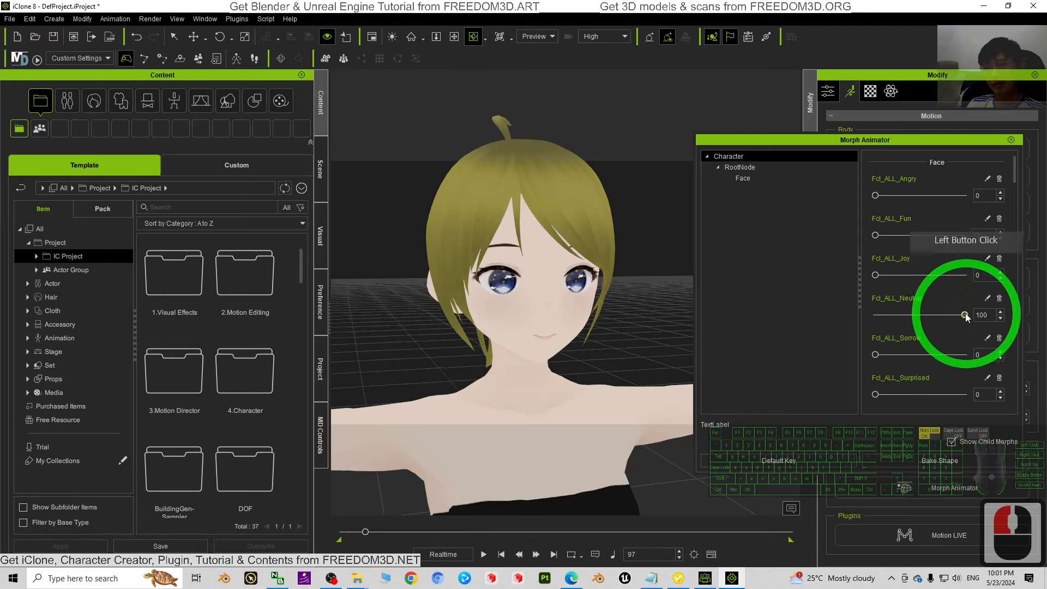
{"action": "mouse_move", "coordinate": [953, 311]}
{"action": "left_mouse_down"}
{"action": "mouse_move", "coordinate": [922, 321]}
{"action": "mouse_move", "coordinate": [895, 312]}
{"action": "mouse_move", "coordinate": [962, 315]}
{"action": "left_mouse_up"}
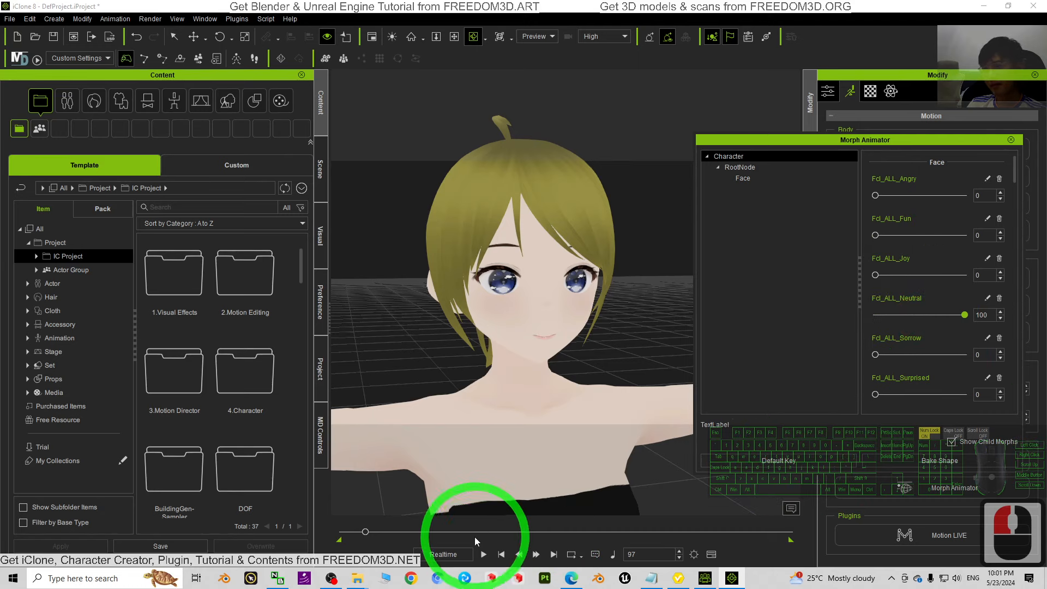
Advance to frame 165, return Fcl_ALL_Neutral to 0 and set Fcl_ALL_Joy to 100.
{"action": "left_click", "coordinate": [484, 554]}
{"action": "left_click", "coordinate": [485, 554]}
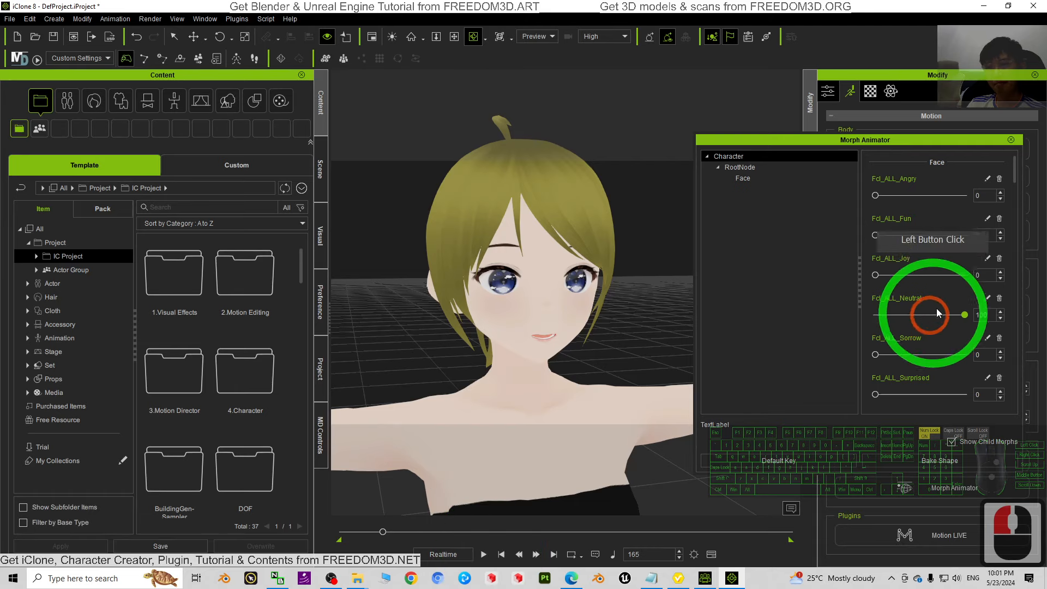
{"action": "left_click_drag", "start_coordinate": [964, 315], "coordinate": [817, 321]}
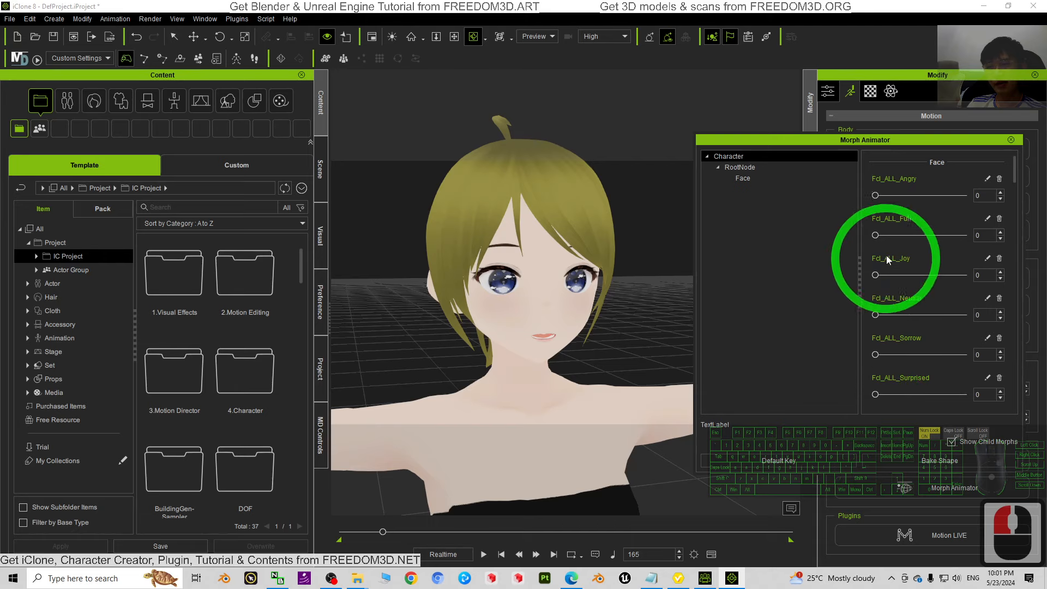
{"action": "left_click_drag", "start_coordinate": [883, 275], "coordinate": [841, 444]}
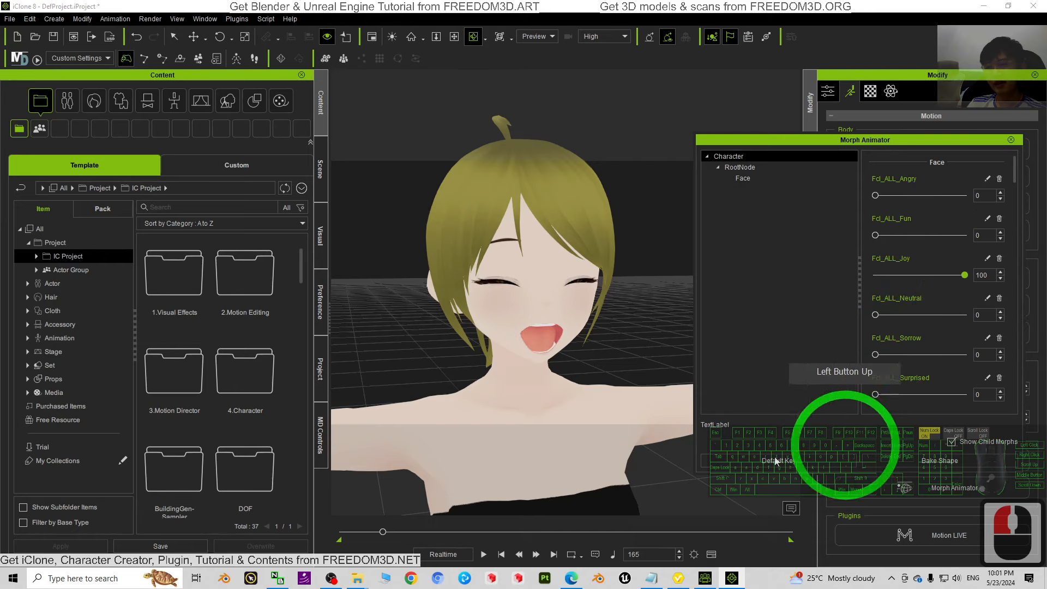
Key Fcl_ALL_Joy at 100 further along the timeline and switch to Fcl_ALL_Fun at 100 at frame 350.
{"action": "left_click", "coordinate": [484, 553]}
{"action": "left_click_drag", "start_coordinate": [965, 275], "coordinate": [1003, 229]}
{"action": "left_click", "coordinate": [484, 554]}
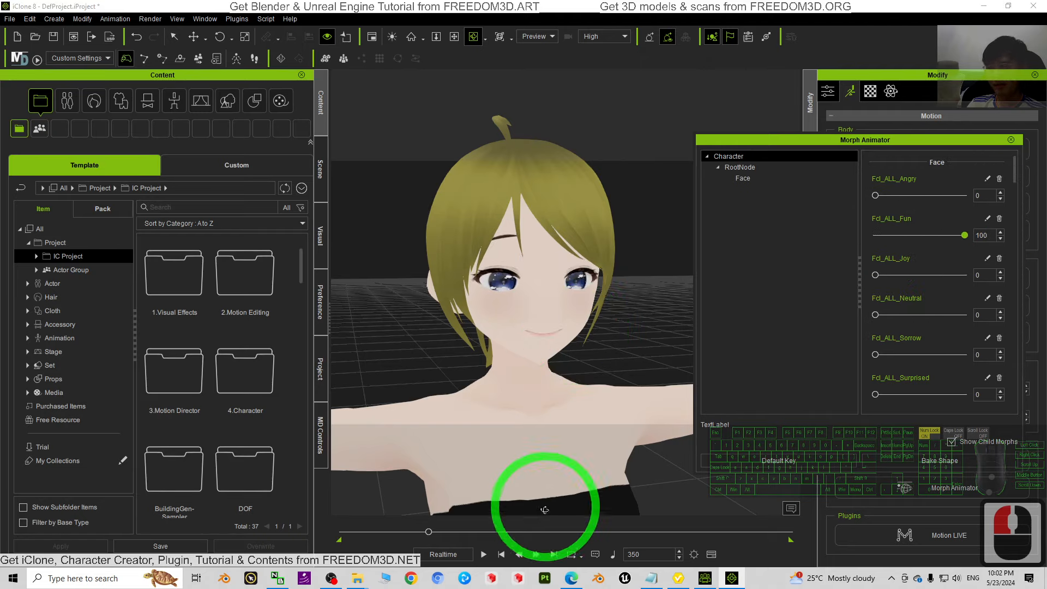
Advance the timeline to frame 463 and key Fcl_ALL_Fun at 96.
{"action": "left_click", "coordinate": [482, 554]}
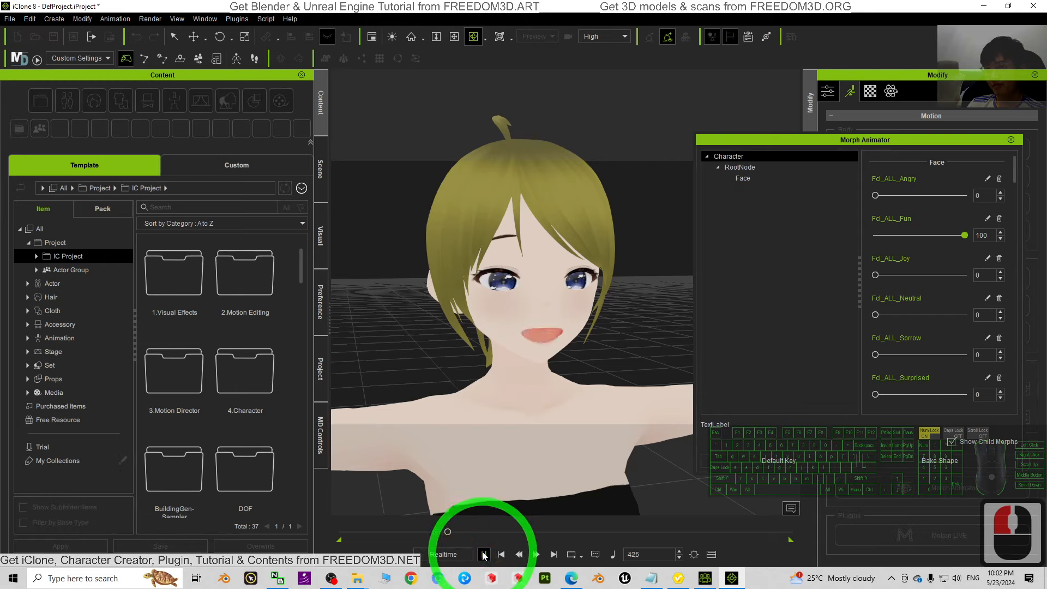
{"action": "left_click", "coordinate": [965, 235]}
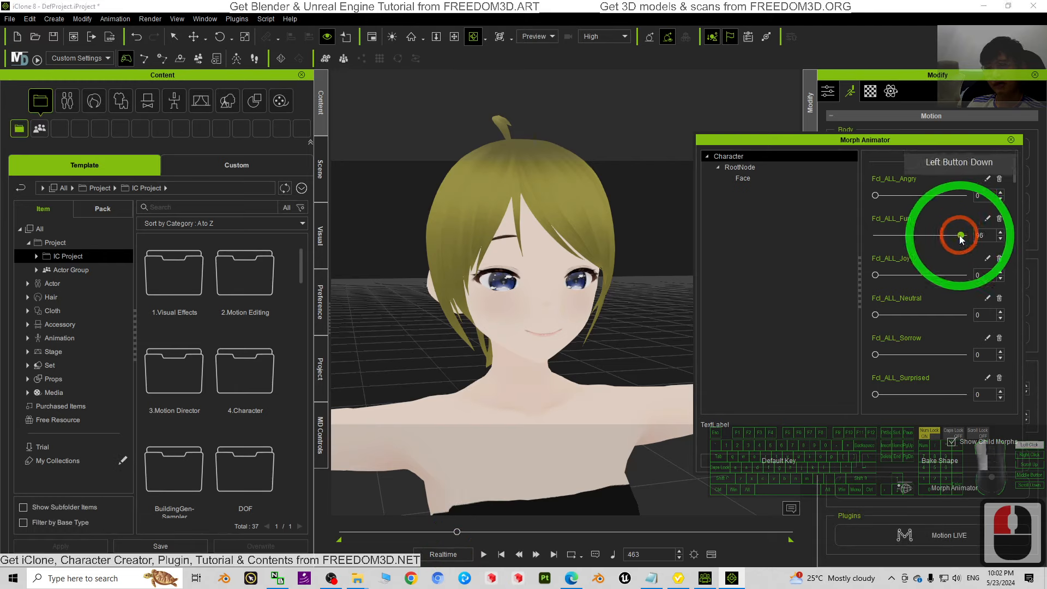
Advance to frame 530, return Fcl_ALL_Fun to 0 and set Fcl_ALL_Neutral to 100.
{"action": "left_click", "coordinate": [483, 554]}
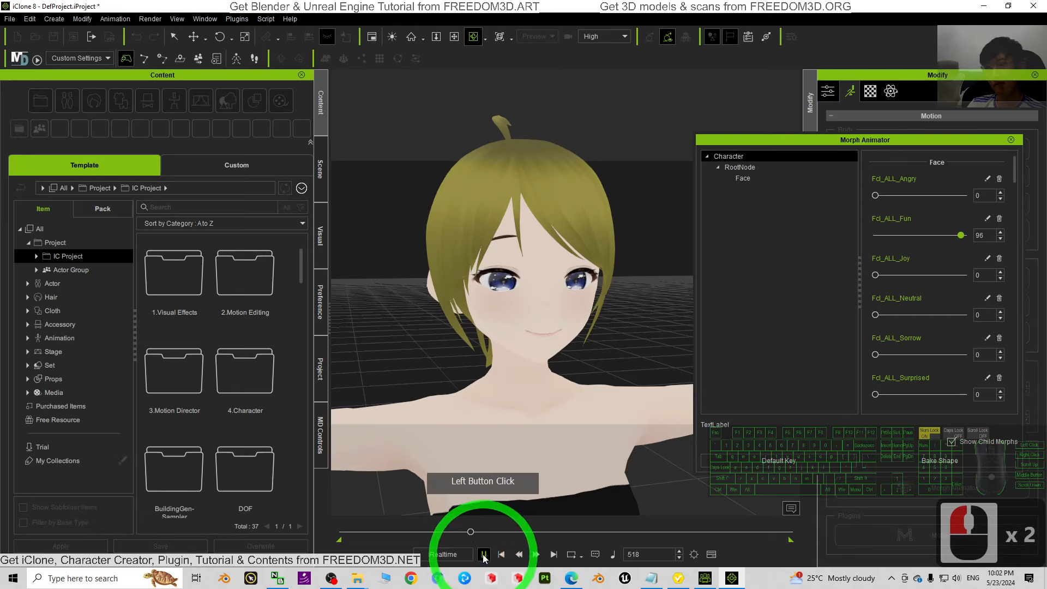
{"action": "left_click", "coordinate": [483, 554]}
{"action": "left_click", "coordinate": [963, 236]}
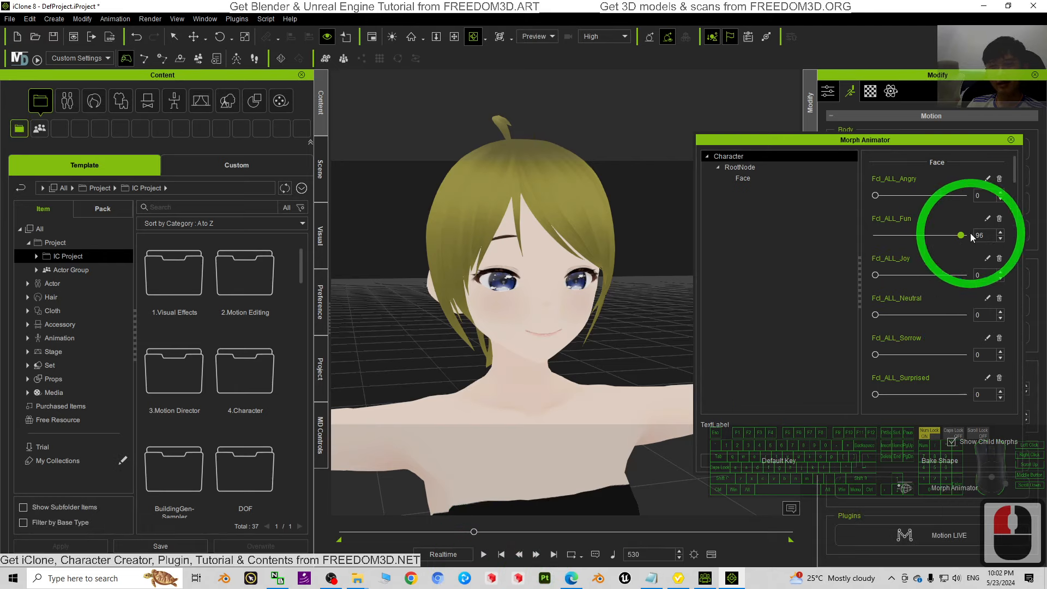
{"action": "left_click_drag", "start_coordinate": [962, 236], "coordinate": [823, 244]}
{"action": "left_click_drag", "start_coordinate": [875, 315], "coordinate": [1018, 319]}
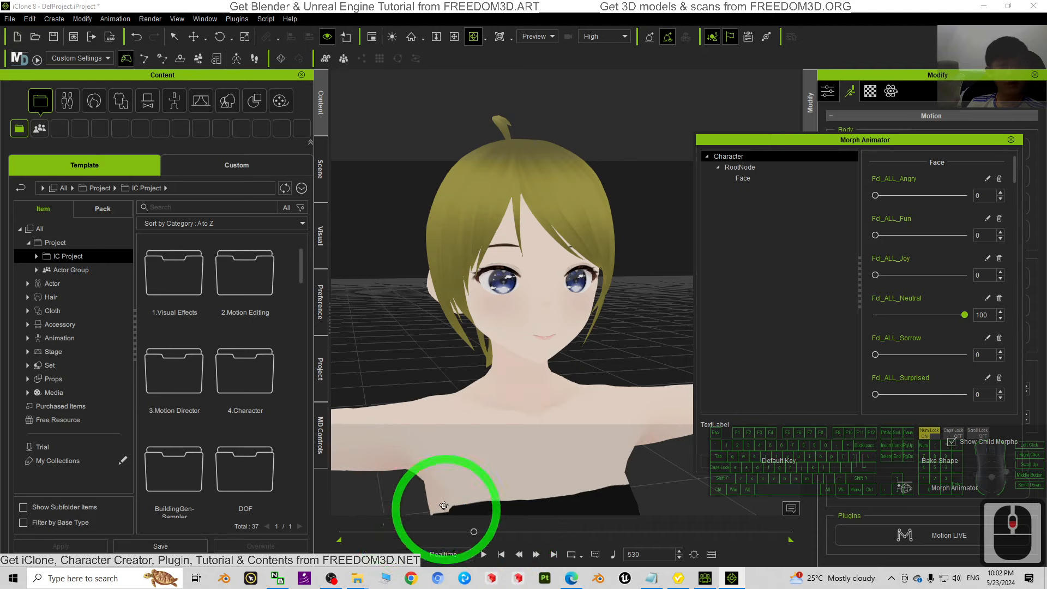
Close the Morph Animator and play the expression animation from the first frame to check it.
{"action": "left_click", "coordinate": [501, 555]}
{"action": "left_click", "coordinate": [1011, 140]}
{"action": "left_click", "coordinate": [570, 338]}
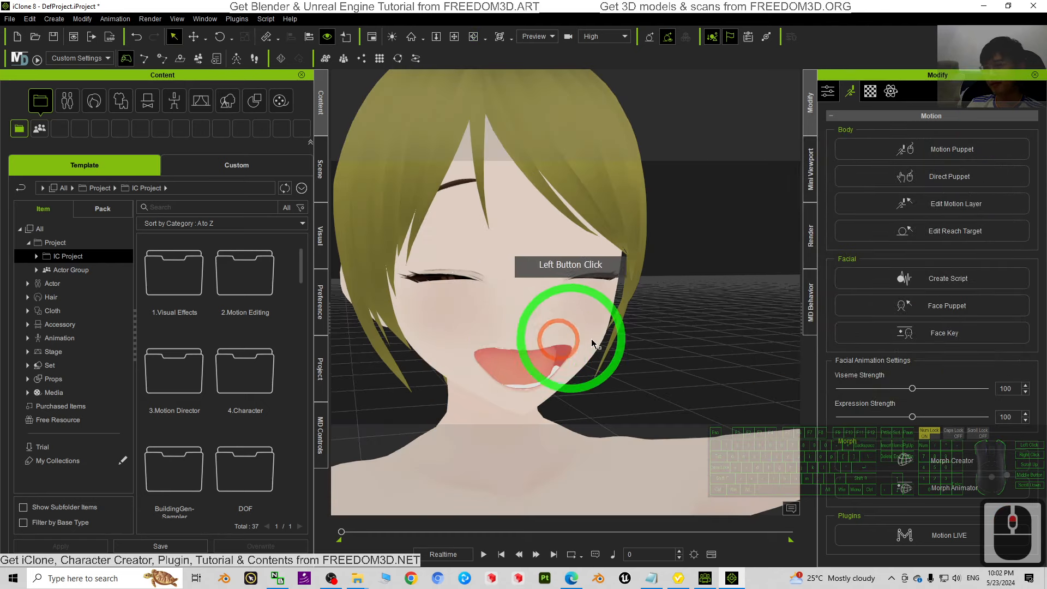
{"action": "left_click", "coordinate": [483, 554]}
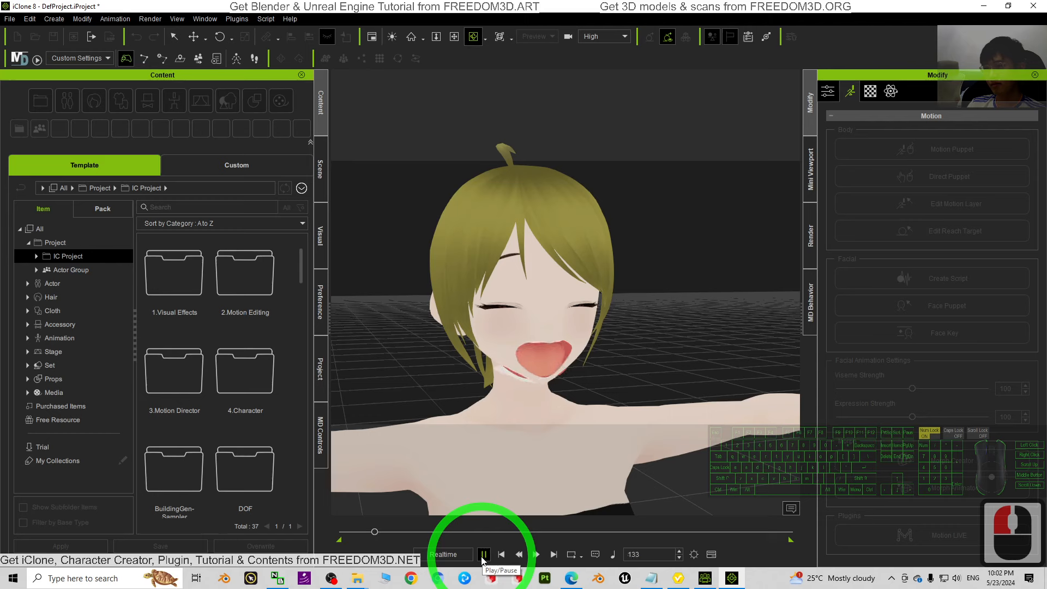
{"action": "left_click", "coordinate": [483, 554]}
Undo the morph keys until the face is neutral at the first frame, replaying the animation to check.
{"action": "left_click", "coordinate": [502, 554]}
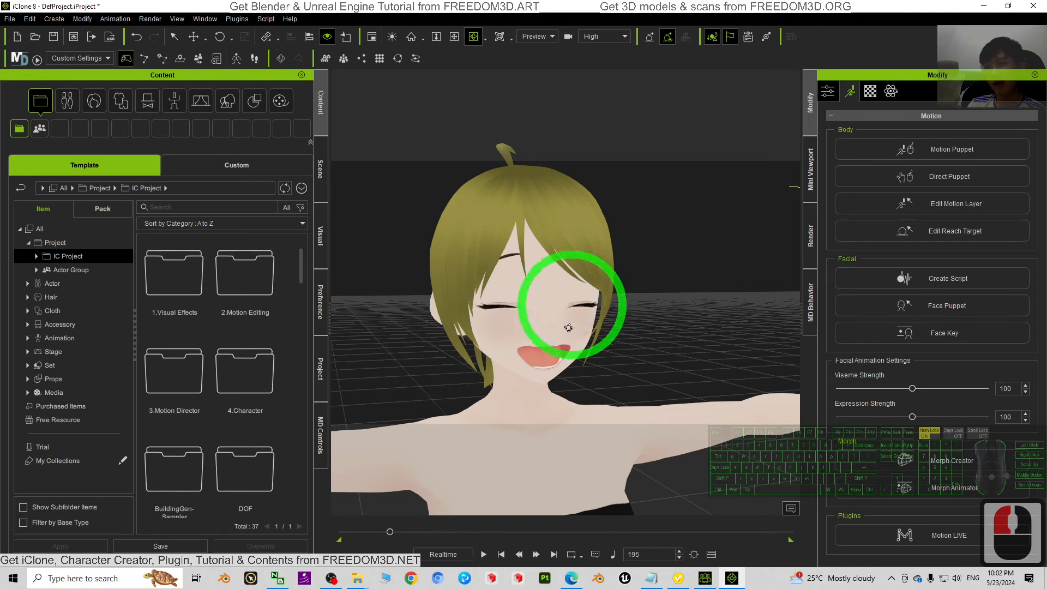
{"action": "left_click", "coordinate": [561, 299]}
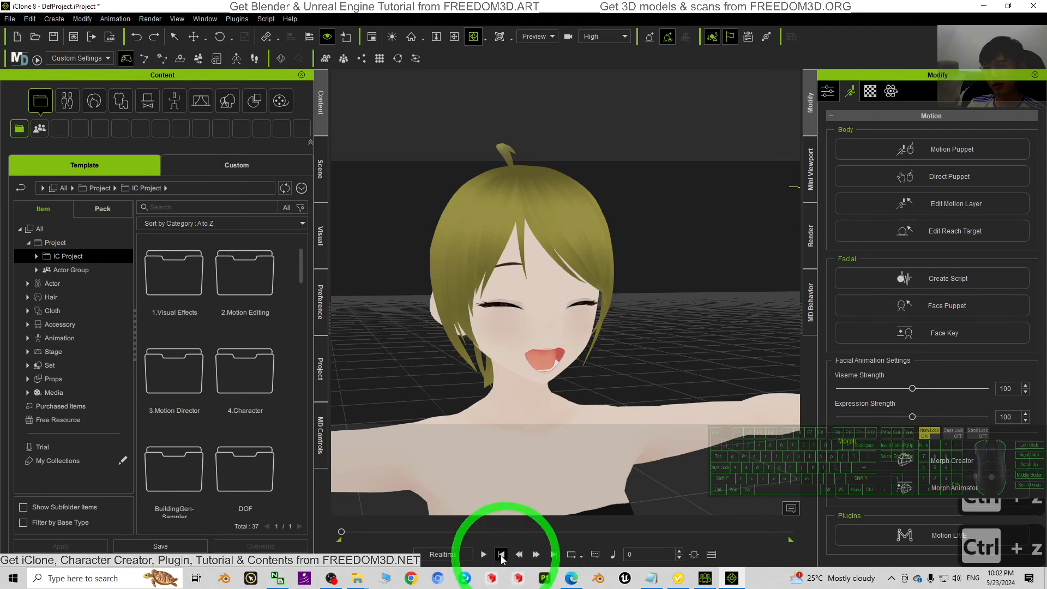
{"action": "left_click", "coordinate": [484, 554]}
{"action": "left_click", "coordinate": [484, 554]}
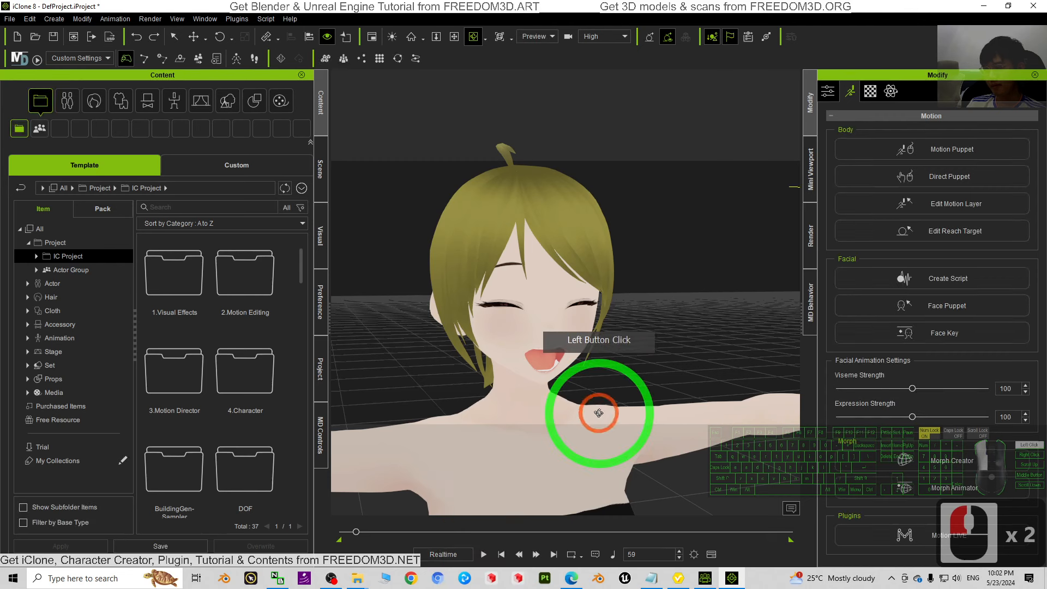
{"action": "left_click", "coordinate": [500, 554]}
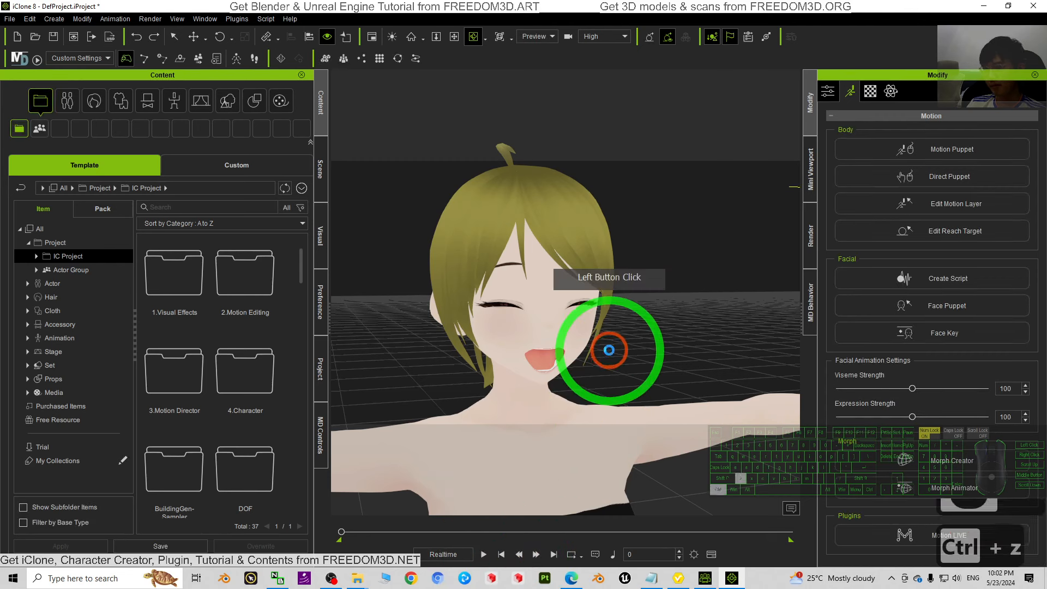
{"action": "key", "text": "ctrl+z"}
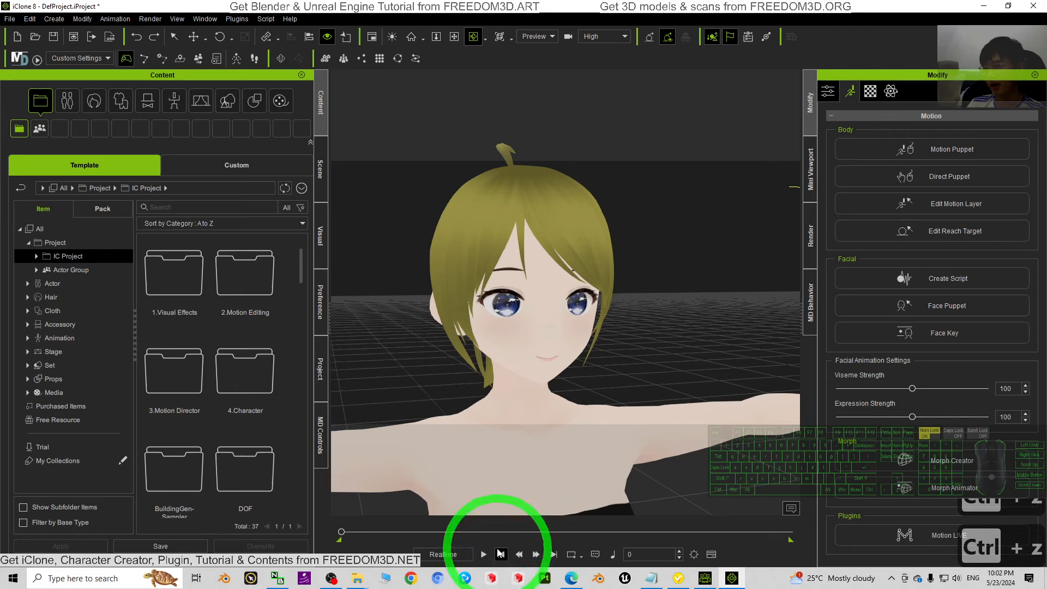
Advance to frame 74, reopen the Morph Animator and add a default key for the character's morphs.
{"action": "left_click", "coordinate": [484, 554]}
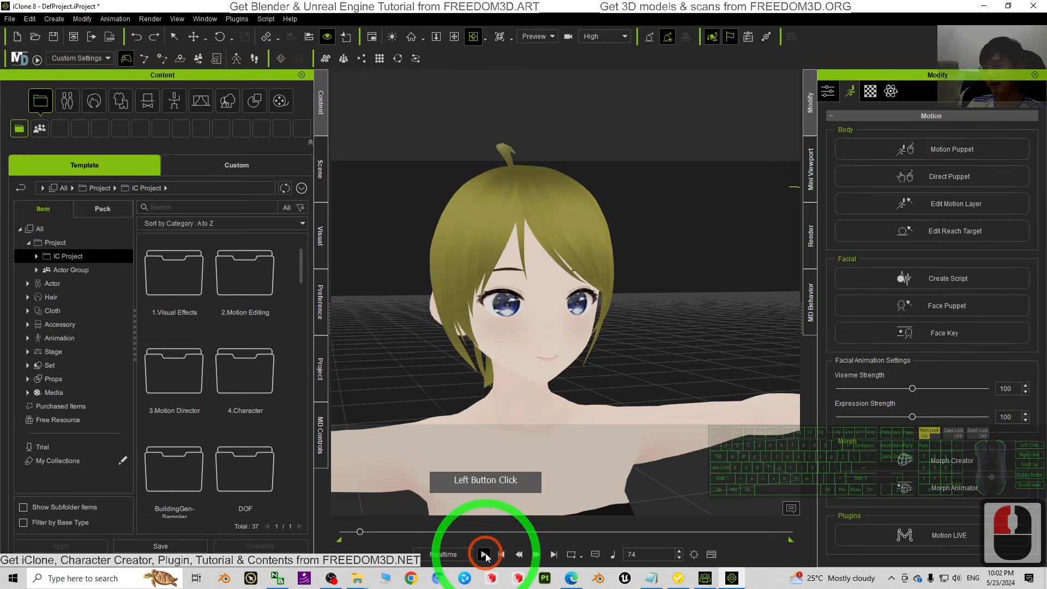
{"action": "left_click", "coordinate": [484, 554]}
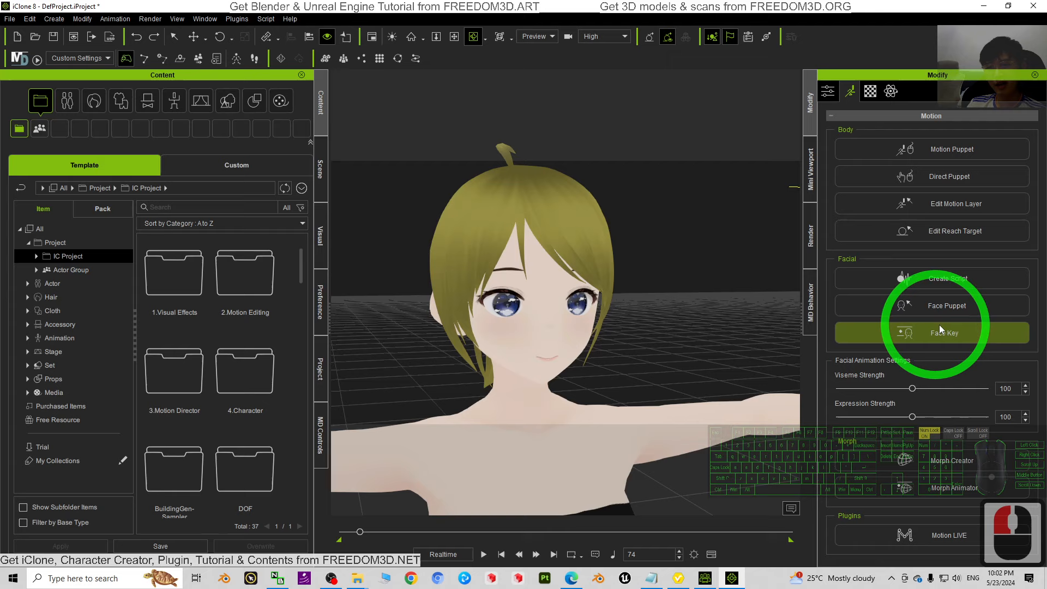
{"action": "left_click", "coordinate": [939, 488]}
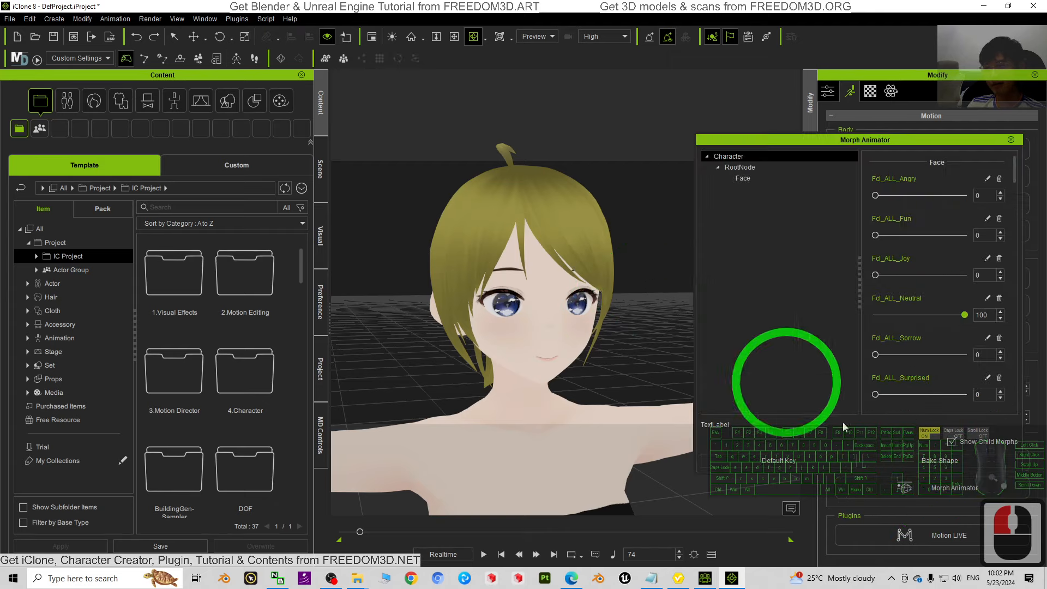
{"action": "left_click", "coordinate": [797, 466]}
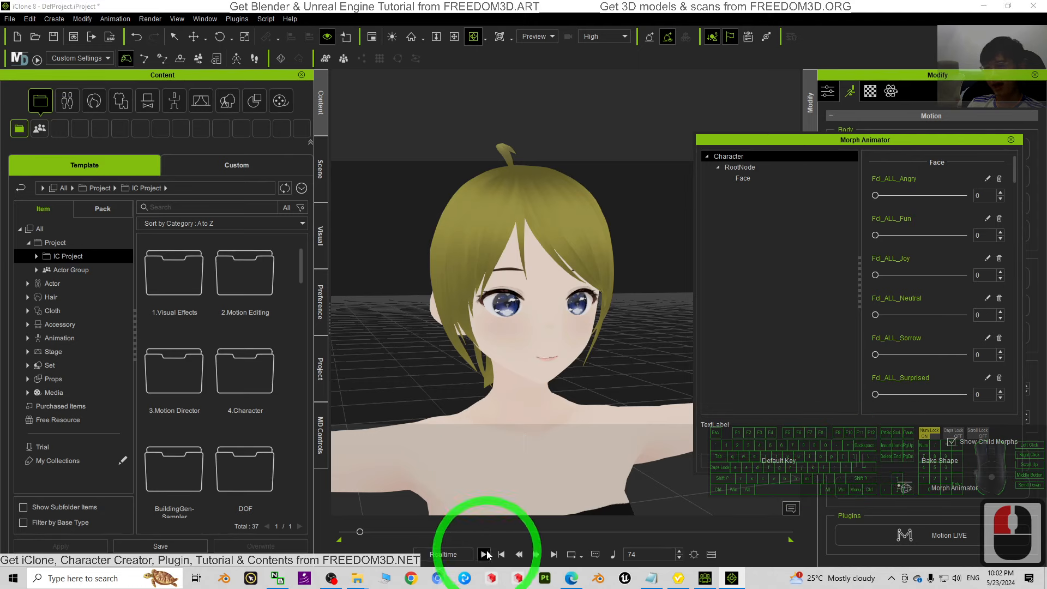
At frame 168, set the Fcl_ALL_Joy morph to 100.
{"action": "left_click", "coordinate": [825, 329]}
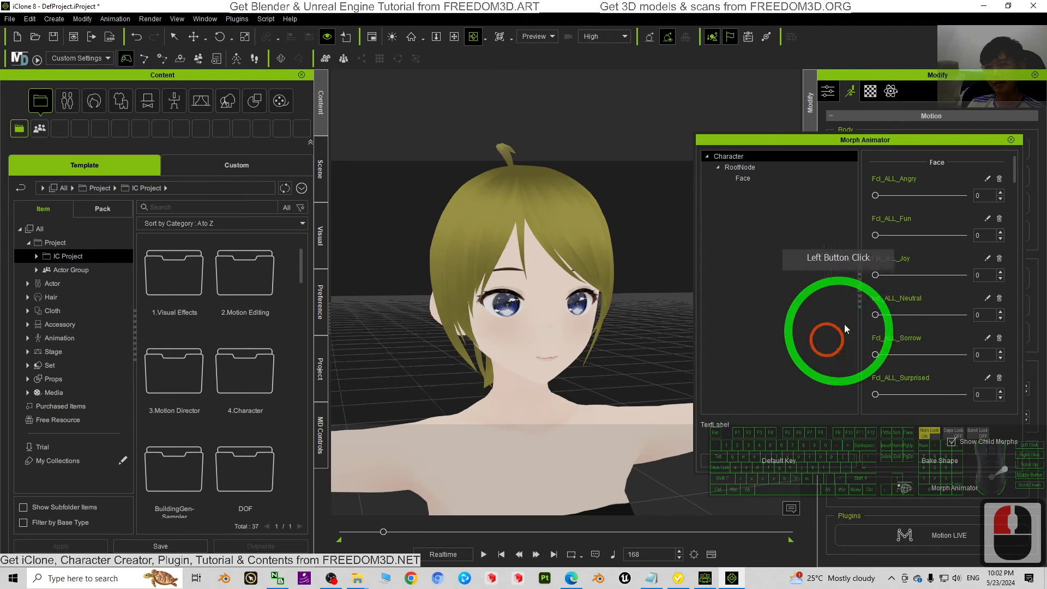
{"action": "left_click_drag", "start_coordinate": [875, 275], "coordinate": [1010, 278]}
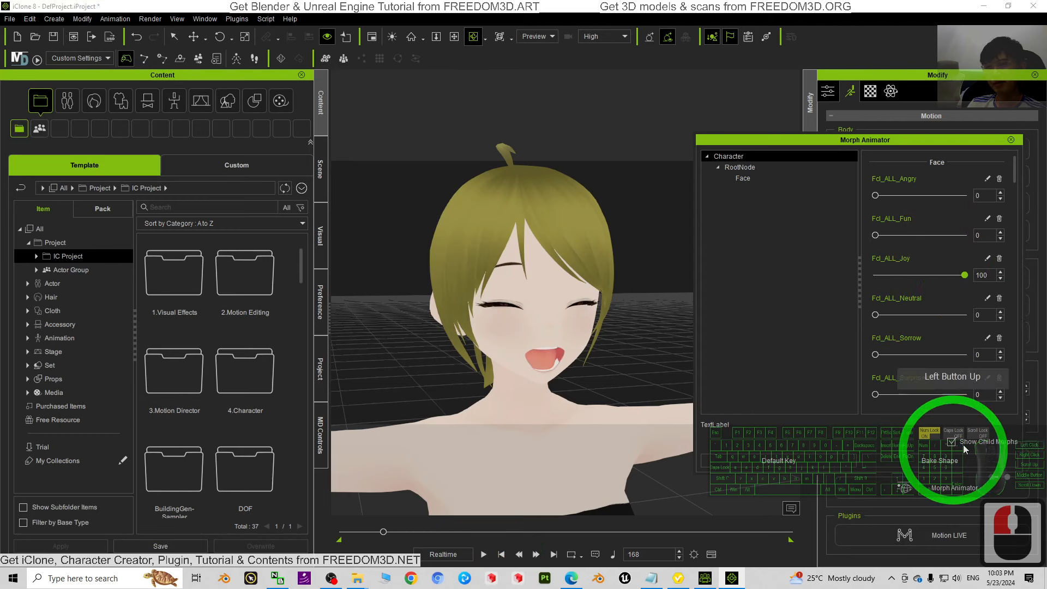
Advance the timeline to frame 273 and return the Fcl_ALL_Joy morph to 0.
{"action": "left_click", "coordinate": [484, 554]}
{"action": "left_click", "coordinate": [483, 554]}
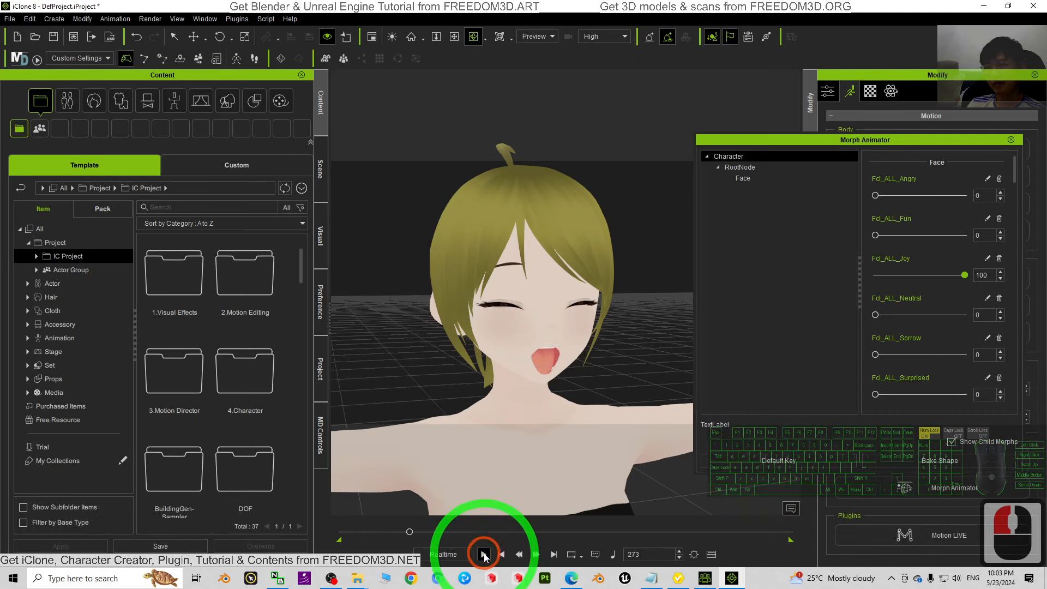
{"action": "left_click_drag", "start_coordinate": [965, 275], "coordinate": [875, 276]}
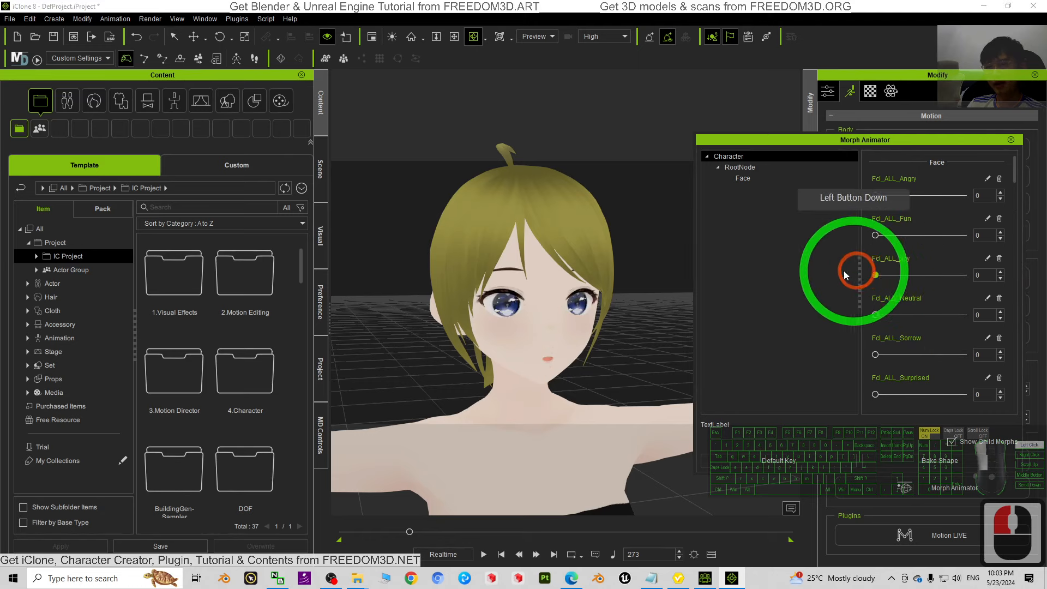
Add a default key for the character's morphs at frame 273 and replay the animation from the first frame.
{"action": "left_click", "coordinate": [766, 461]}
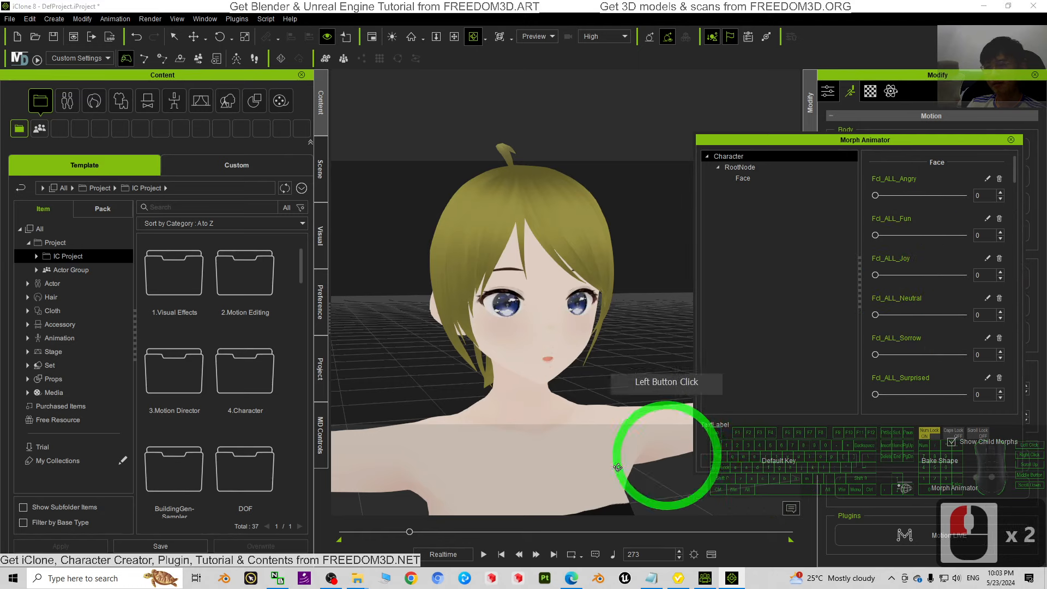
{"action": "left_click", "coordinate": [485, 554]}
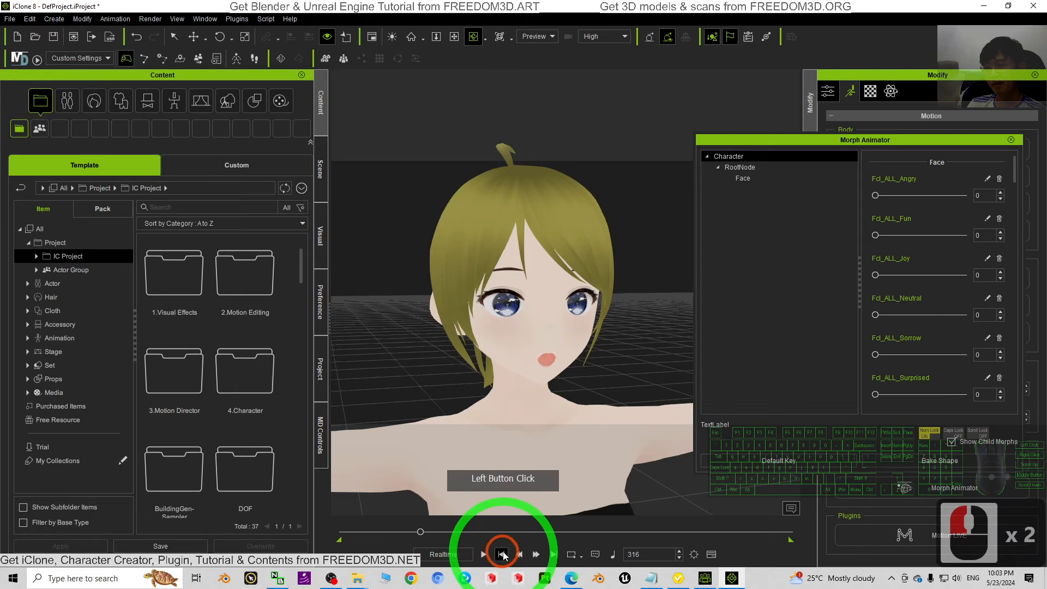
{"action": "left_click", "coordinate": [483, 555]}
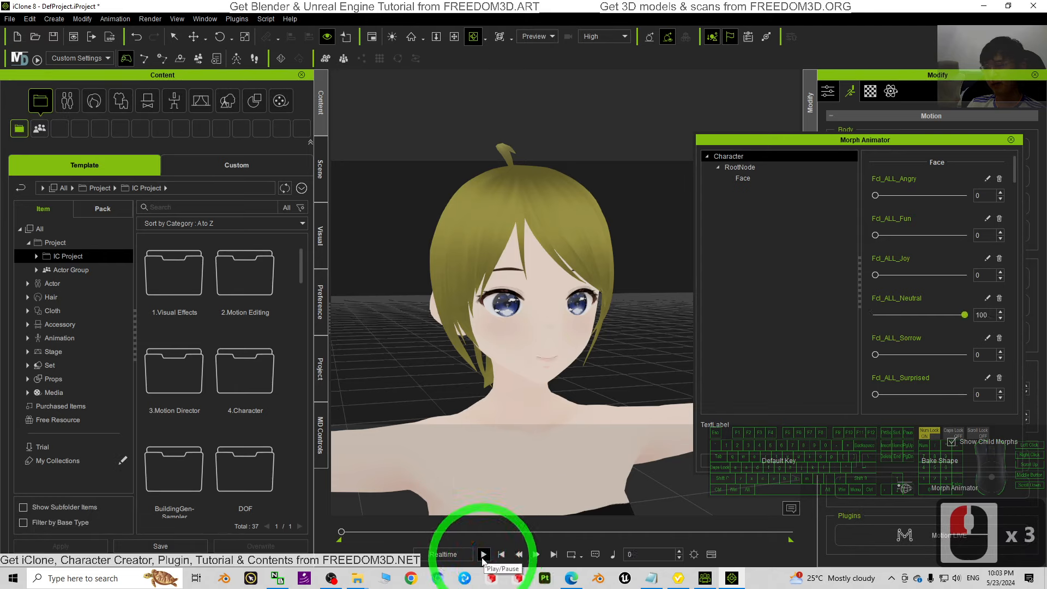
{"action": "left_click", "coordinate": [484, 554]}
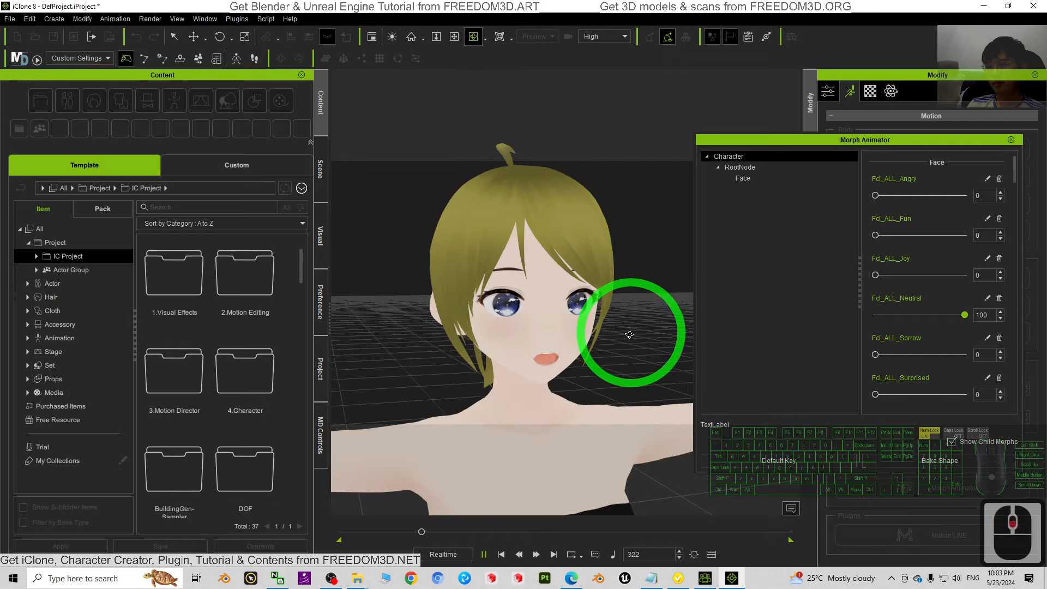
{"action": "left_click", "coordinate": [612, 329]}
{"action": "left_click", "coordinate": [483, 554]}
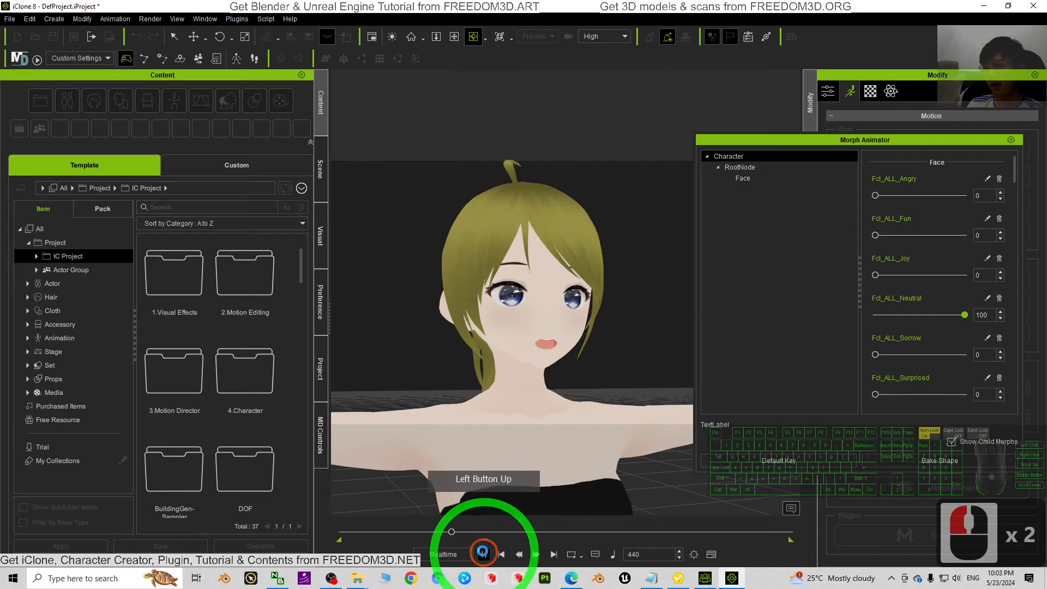
Check the smiling face at frame 202, and at frame 147 lower the Fcl_ALL_Joy morph to 32.
{"action": "left_click_drag", "start_coordinate": [451, 531], "coordinate": [392, 531]}
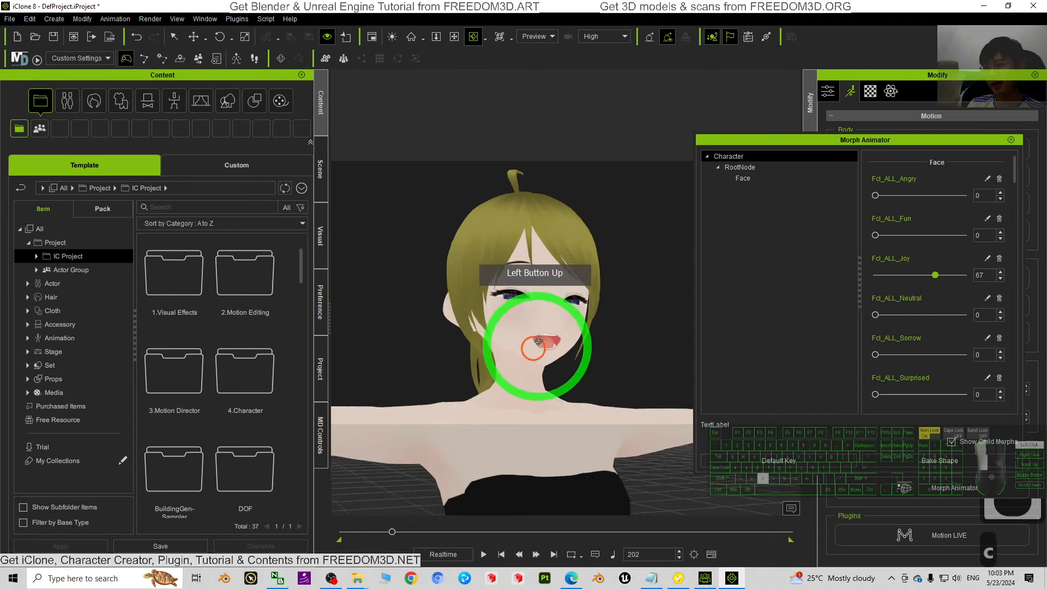
{"action": "left_click_drag", "start_coordinate": [538, 341], "coordinate": [612, 348]}
{"action": "scroll", "coordinate": [612, 348], "scroll_direction": "up", "scroll_amount": 3}
{"action": "scroll", "coordinate": [650, 364], "scroll_direction": "down", "scroll_amount": 2}
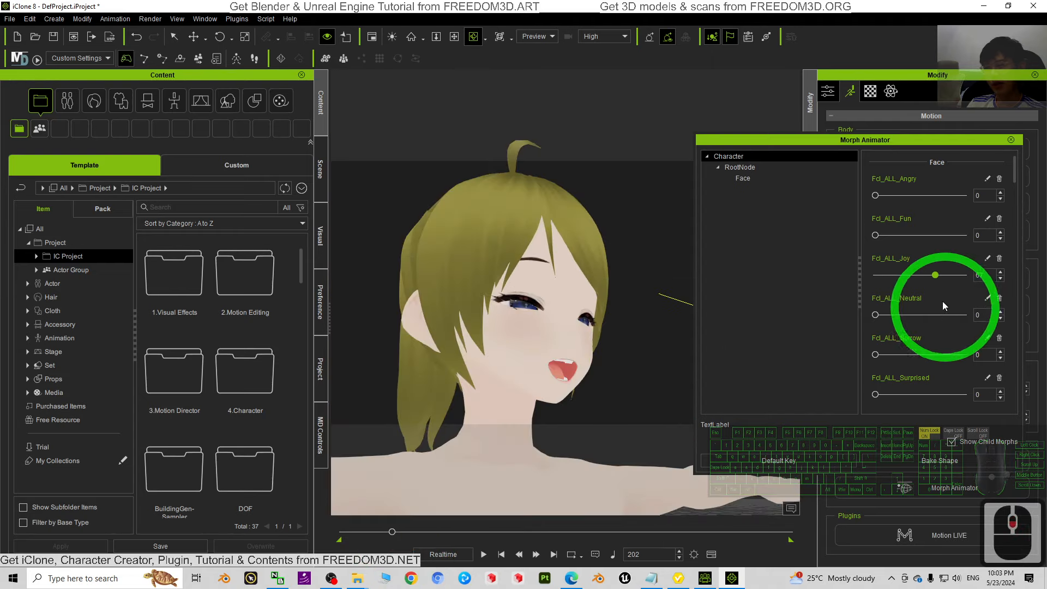
{"action": "mouse_move", "coordinate": [391, 532]}
{"action": "left_mouse_down"}
{"action": "mouse_move", "coordinate": [349, 532]}
{"action": "mouse_move", "coordinate": [379, 531]}
{"action": "left_mouse_up"}
{"action": "key", "text": "c"}
{"action": "left_click_drag", "start_coordinate": [554, 407], "coordinate": [636, 398]}
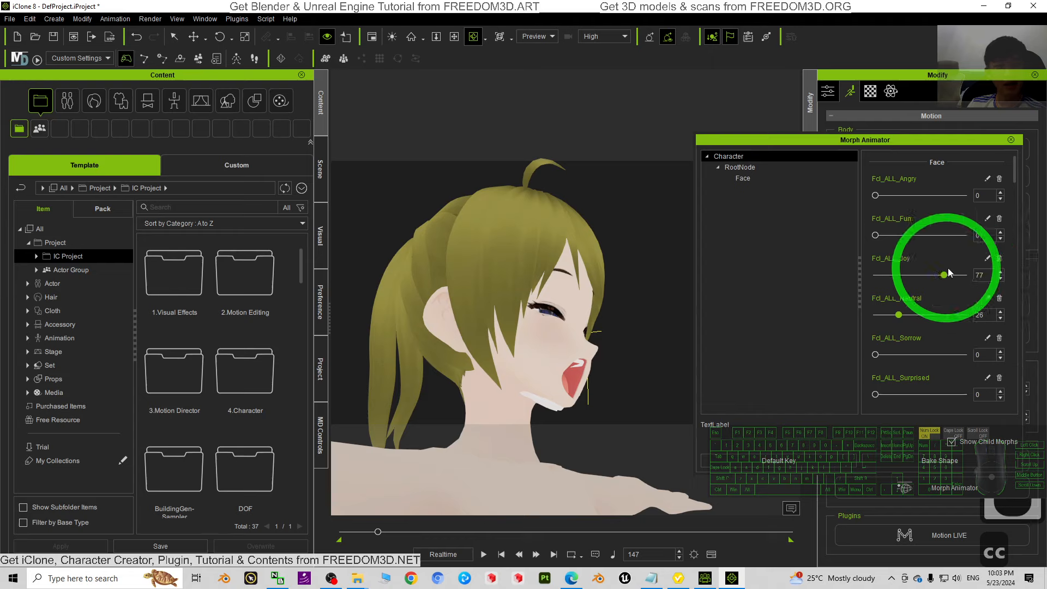
{"action": "left_click_drag", "start_coordinate": [629, 329], "coordinate": [524, 386]}
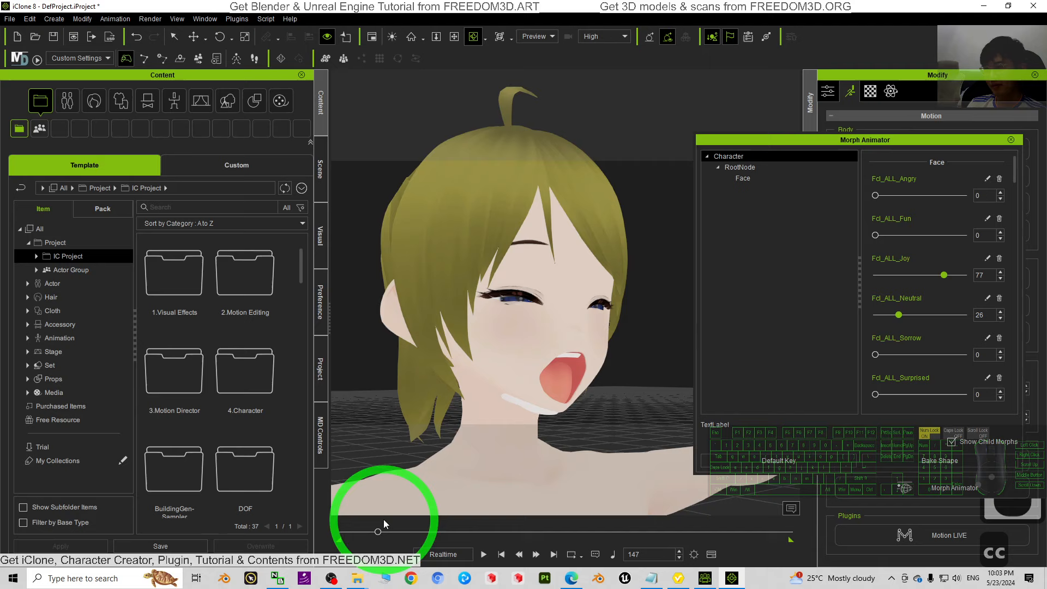
{"action": "left_click_drag", "start_coordinate": [944, 277], "coordinate": [903, 276]}
Replay the animation from the first frame and examine the joy expression and lip sync from several angles, pausing at frame 352.
{"action": "left_click", "coordinate": [484, 555]}
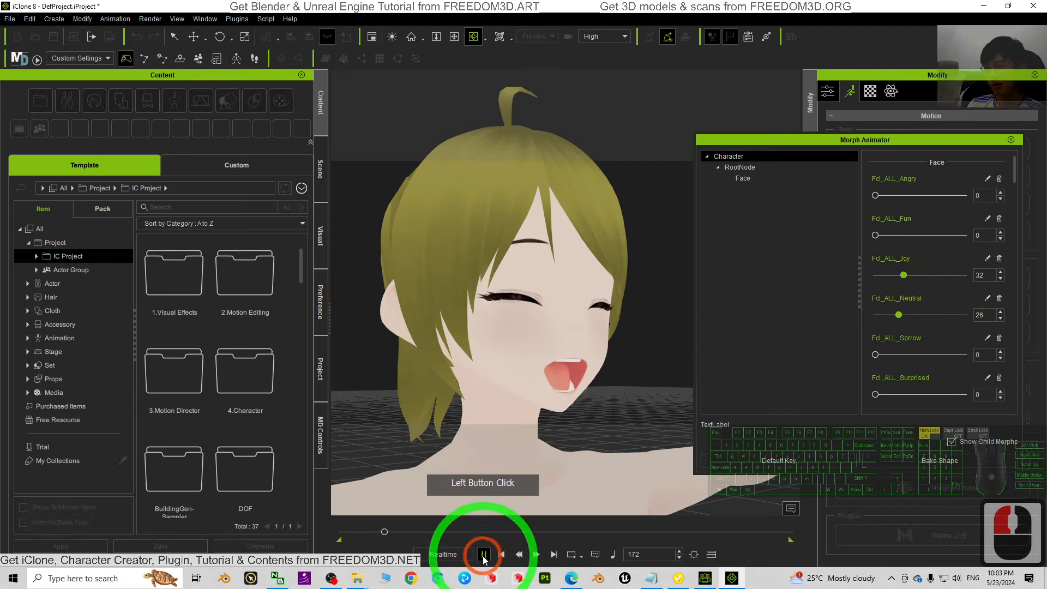
{"action": "left_click", "coordinate": [484, 554]}
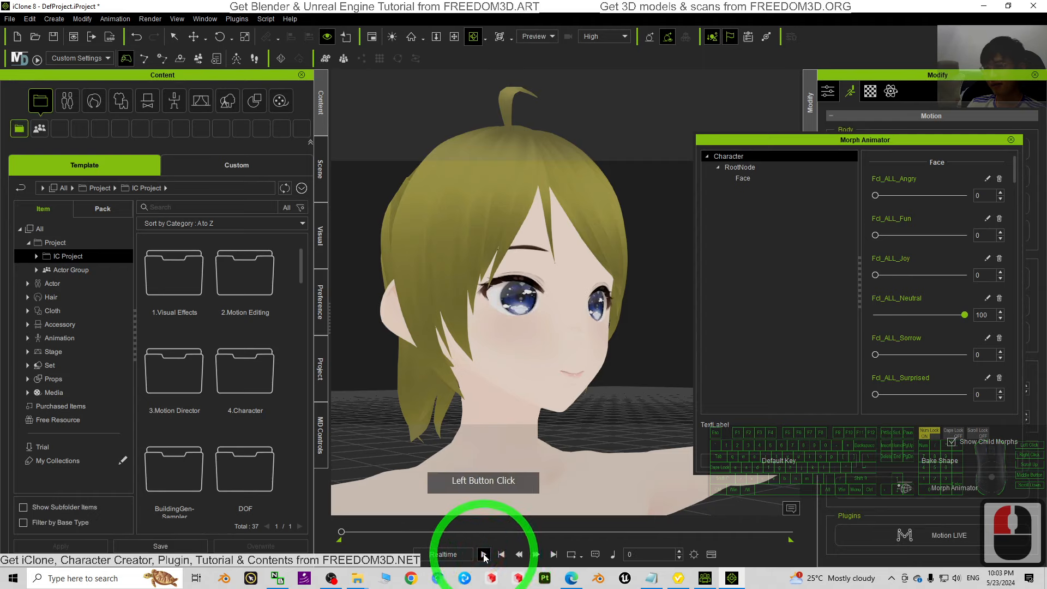
{"action": "left_click", "coordinate": [484, 554]}
{"action": "mouse_move", "coordinate": [518, 325]}
{"action": "left_mouse_down"}
{"action": "mouse_move", "coordinate": [658, 385]}
{"action": "mouse_move", "coordinate": [656, 344]}
{"action": "left_mouse_up"}
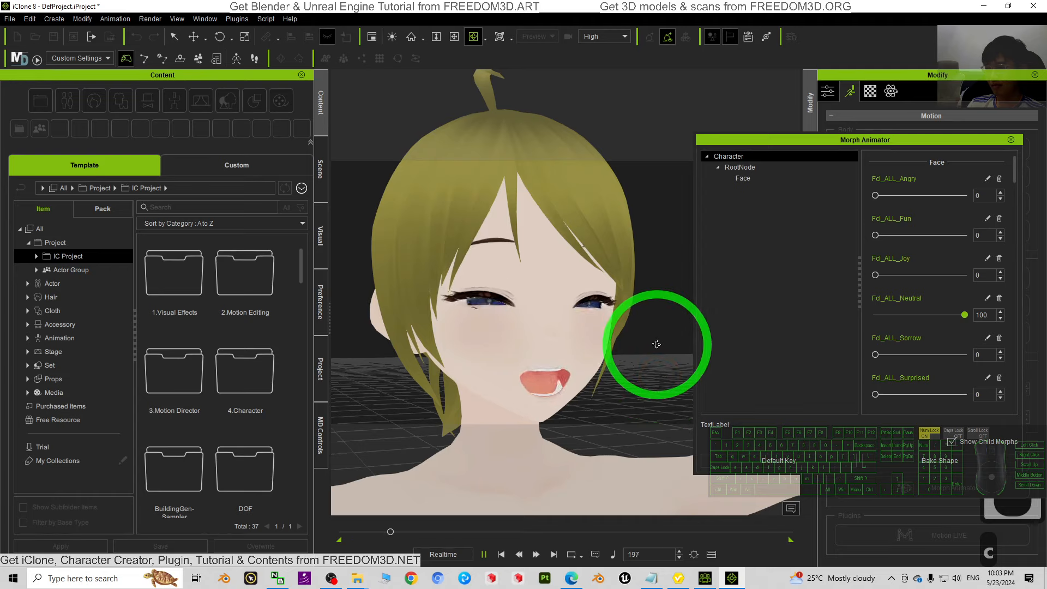
{"action": "key", "text": "c"}
{"action": "key", "text": "c"}
{"action": "left_click_drag", "start_coordinate": [598, 329], "coordinate": [600, 315]}
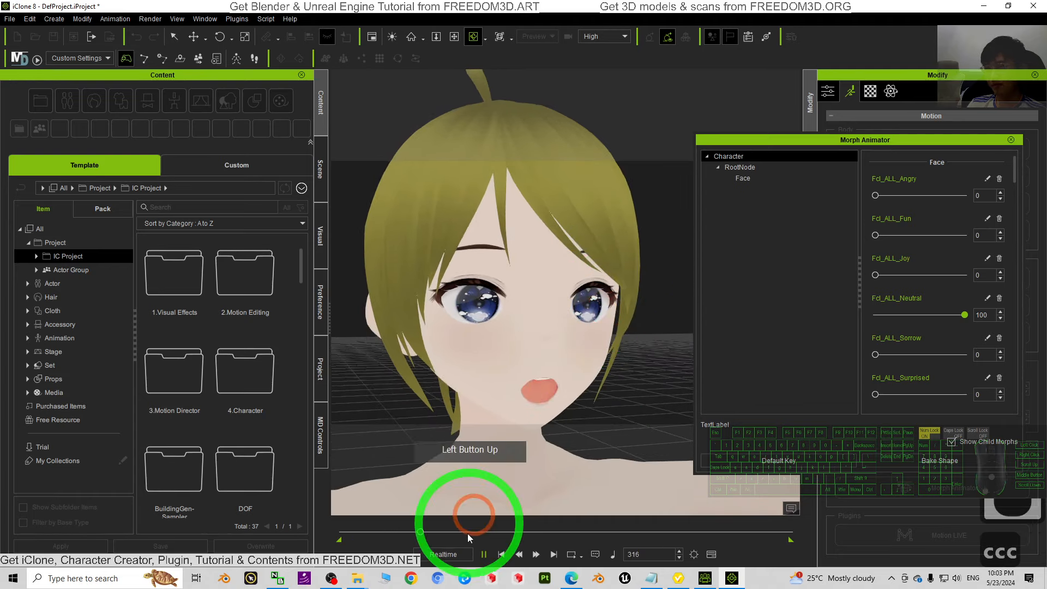
{"action": "left_click", "coordinate": [484, 559]}
{"action": "key", "text": "c"}
{"action": "key", "text": "c"}
{"action": "key", "text": "c"}
{"action": "key", "text": "c"}
{"action": "left_click_drag", "start_coordinate": [581, 352], "coordinate": [527, 389]}
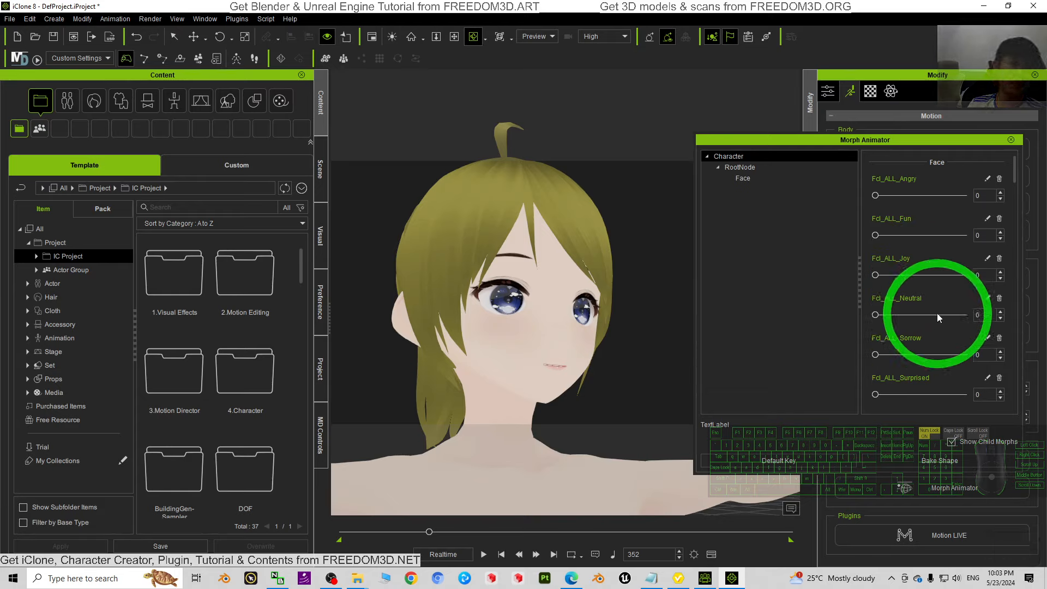
{"action": "left_click_drag", "start_coordinate": [626, 293], "coordinate": [560, 304]}
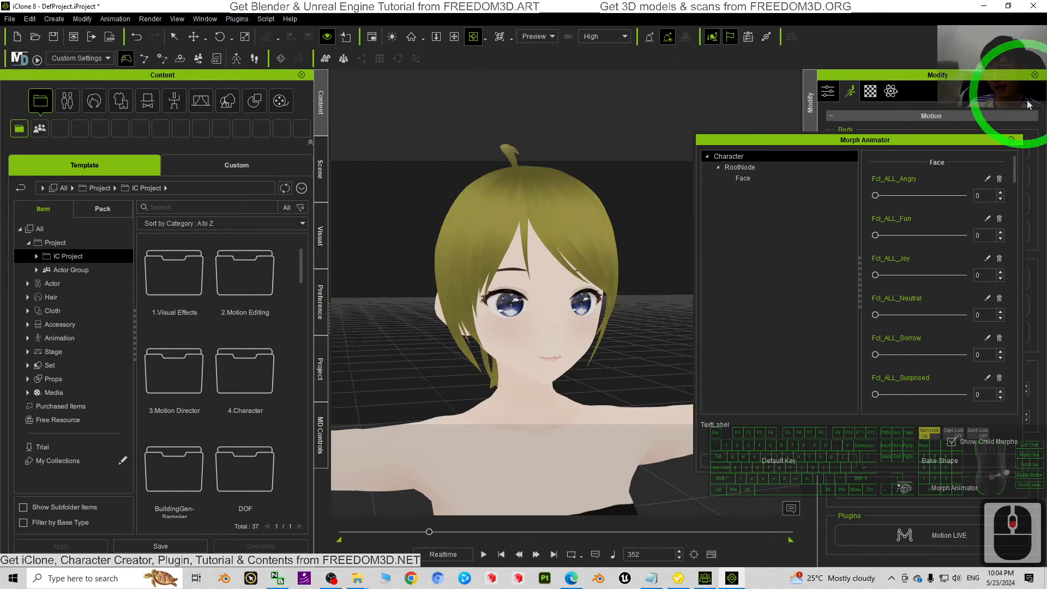
Return the timeline to the first frame, close the Morph Animator and leave the character deselected.
{"action": "left_click", "coordinate": [506, 553]}
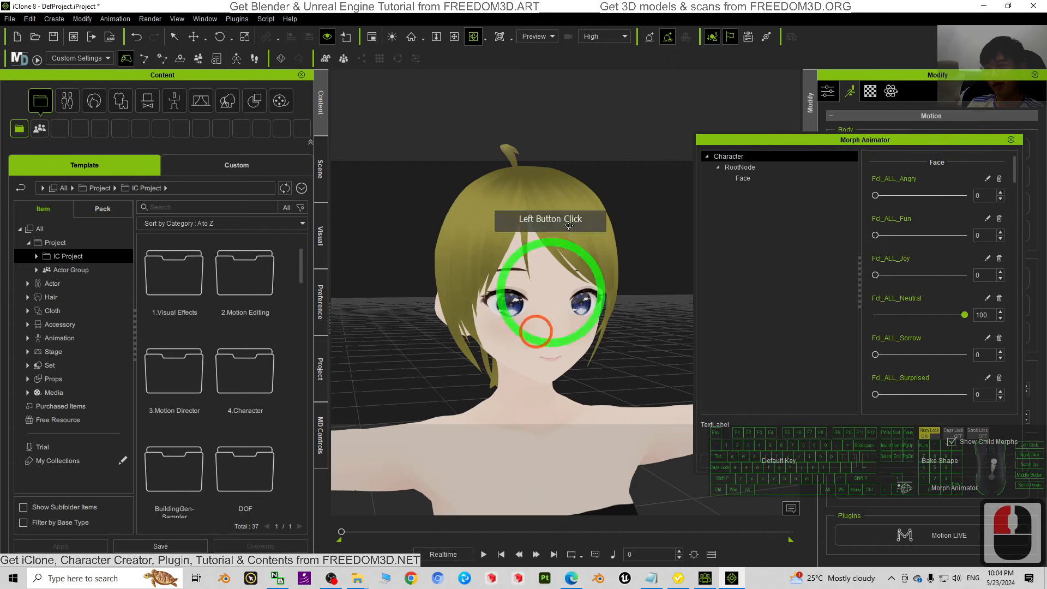
{"action": "left_click", "coordinate": [1012, 141]}
{"action": "left_click", "coordinate": [573, 210]}
{"action": "right_click", "coordinate": [522, 263]}
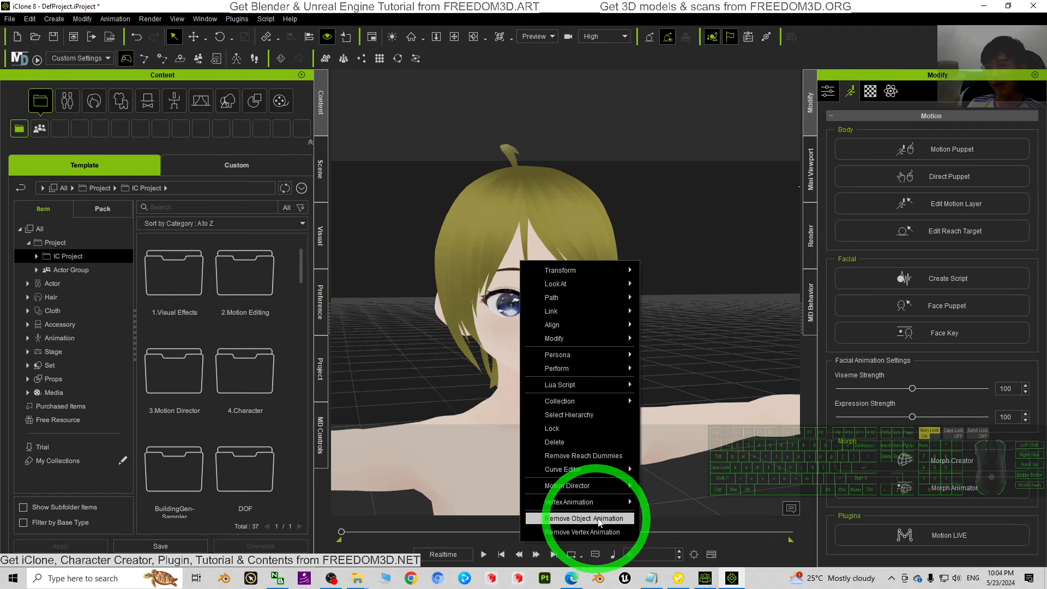
{"action": "left_click", "coordinate": [687, 224]}
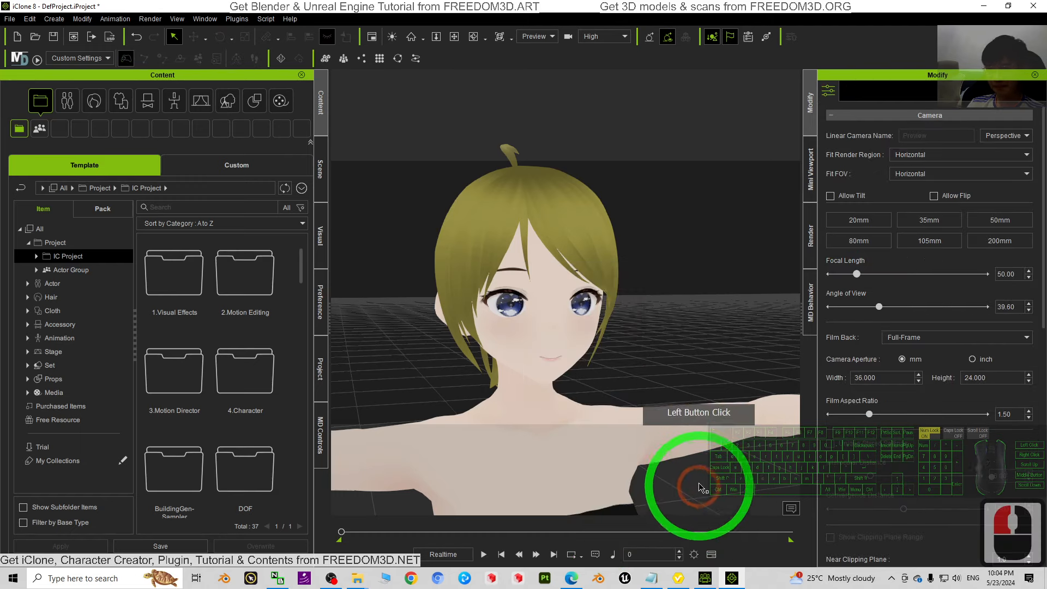
Switch to VRoid Studio and view the source character model from another angle before leaving it.
{"action": "left_click_drag", "start_coordinate": [677, 354], "coordinate": [678, 580], "text": "alt"}
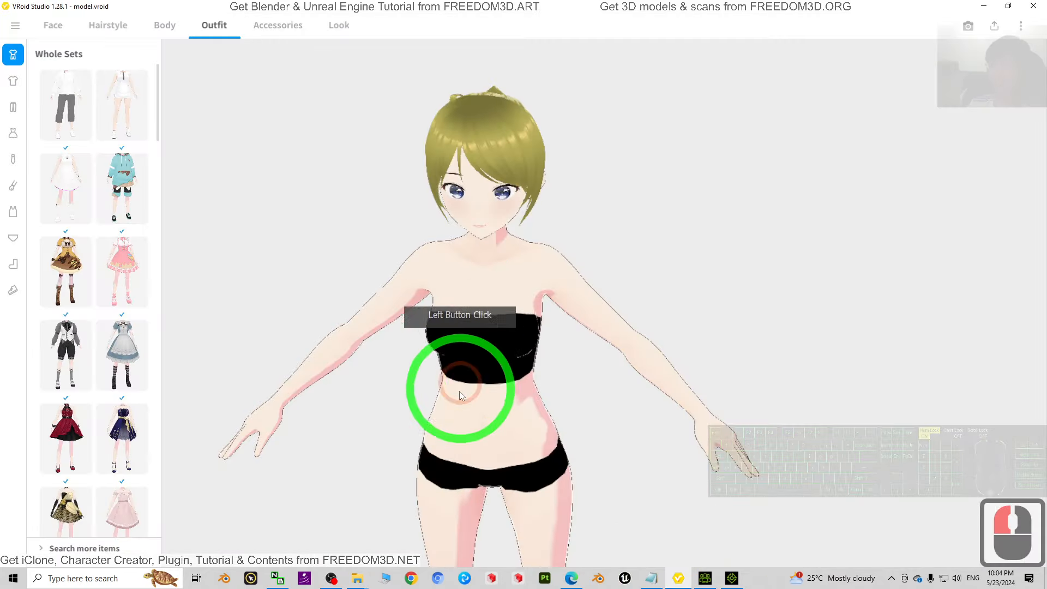
{"action": "right_click_drag", "start_coordinate": [358, 433], "coordinate": [334, 357]}
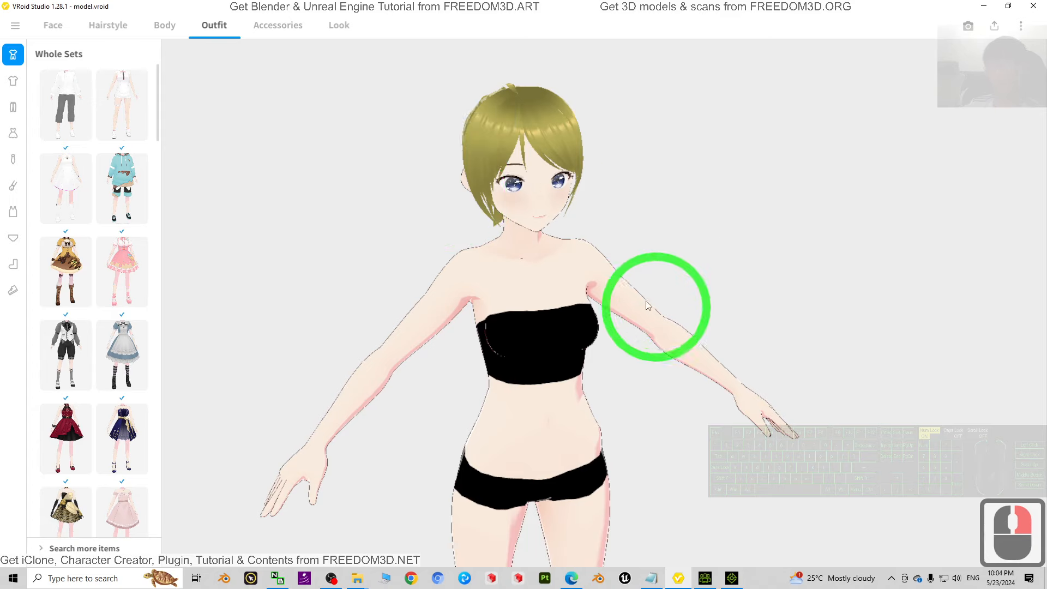
{"action": "left_click_drag", "start_coordinate": [754, 296], "coordinate": [30, 13]}
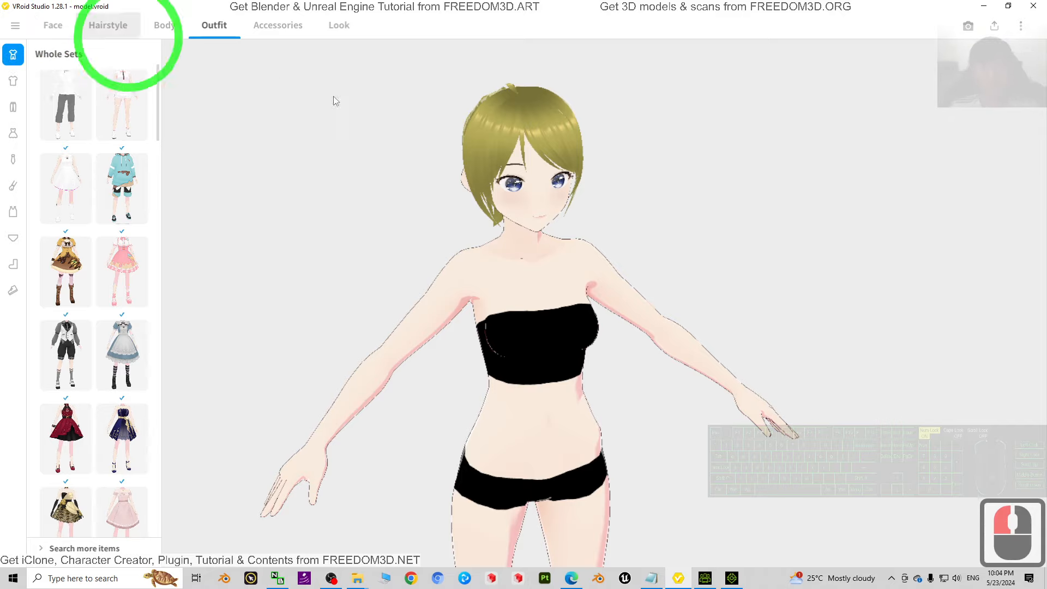
{"action": "left_click", "coordinate": [944, 4]}
{"action": "left_click", "coordinate": [982, 5]}
Back in iClone, select the character and show its motion and facial animation settings.
{"action": "left_click", "coordinate": [539, 333]}
{"action": "mouse_move", "coordinate": [574, 402]}
{"action": "left_mouse_down"}
{"action": "mouse_move", "coordinate": [518, 362]}
{"action": "mouse_move", "coordinate": [544, 296]}
{"action": "left_mouse_up"}
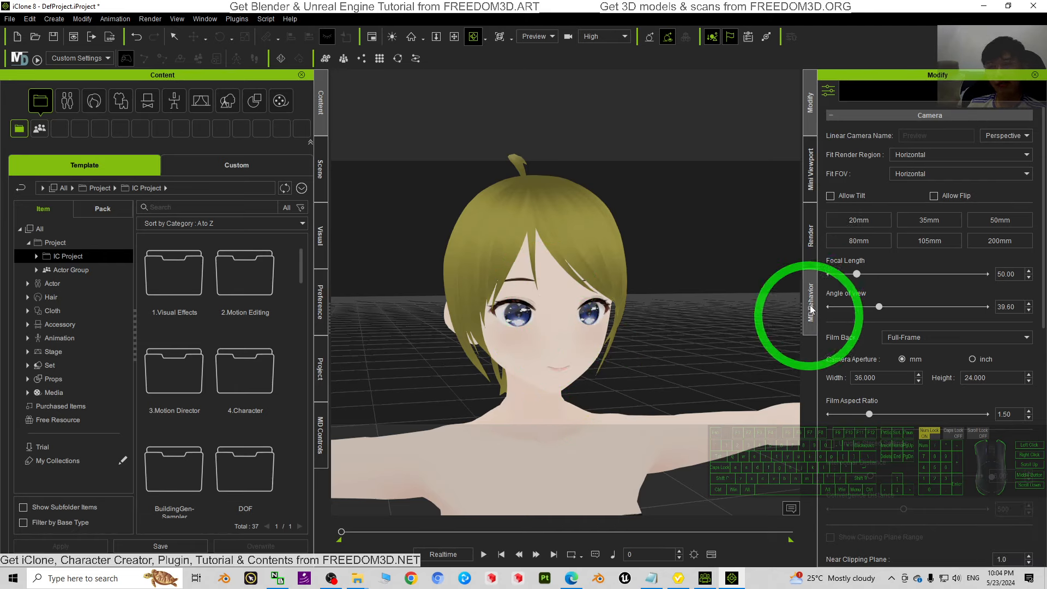
{"action": "double_click", "coordinate": [533, 275]}
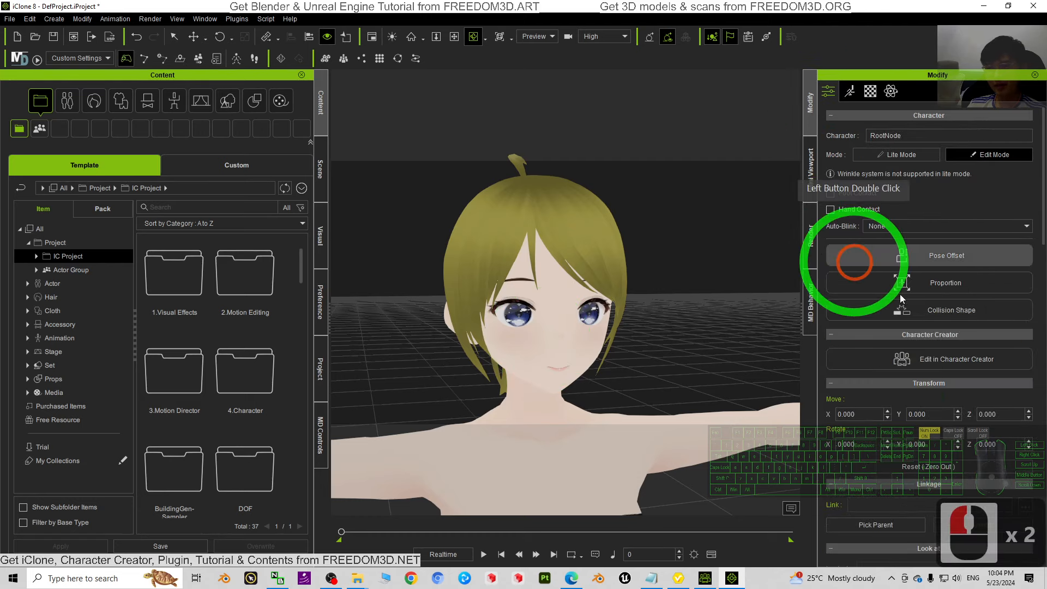
{"action": "left_click", "coordinate": [849, 91]}
{"action": "left_click", "coordinate": [927, 485]}
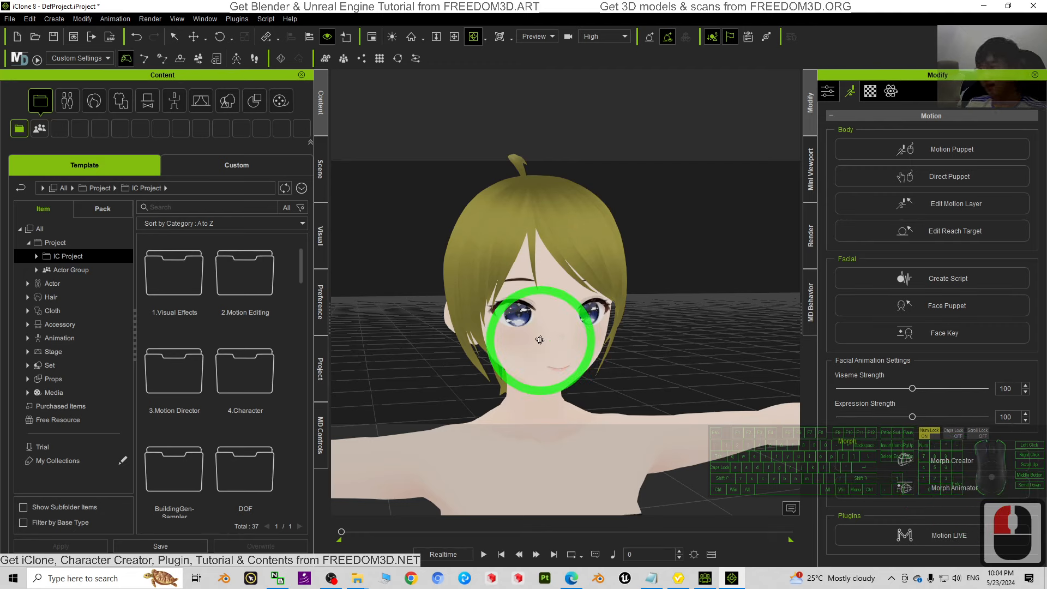
Open the Actor > Character folder of the custom content library.
{"action": "left_click", "coordinate": [237, 166]}
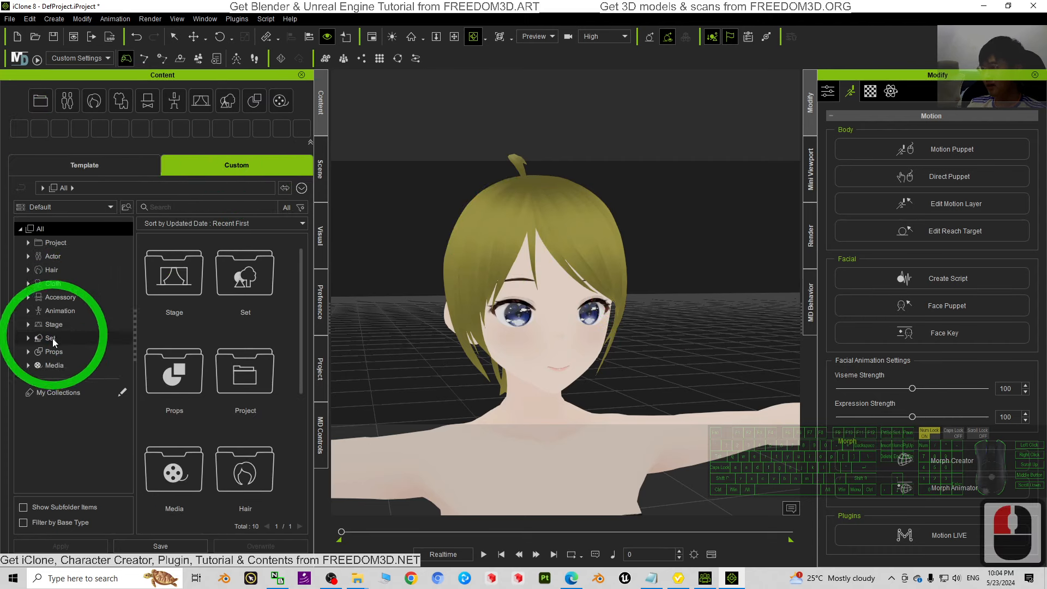
{"action": "left_click", "coordinate": [54, 256]}
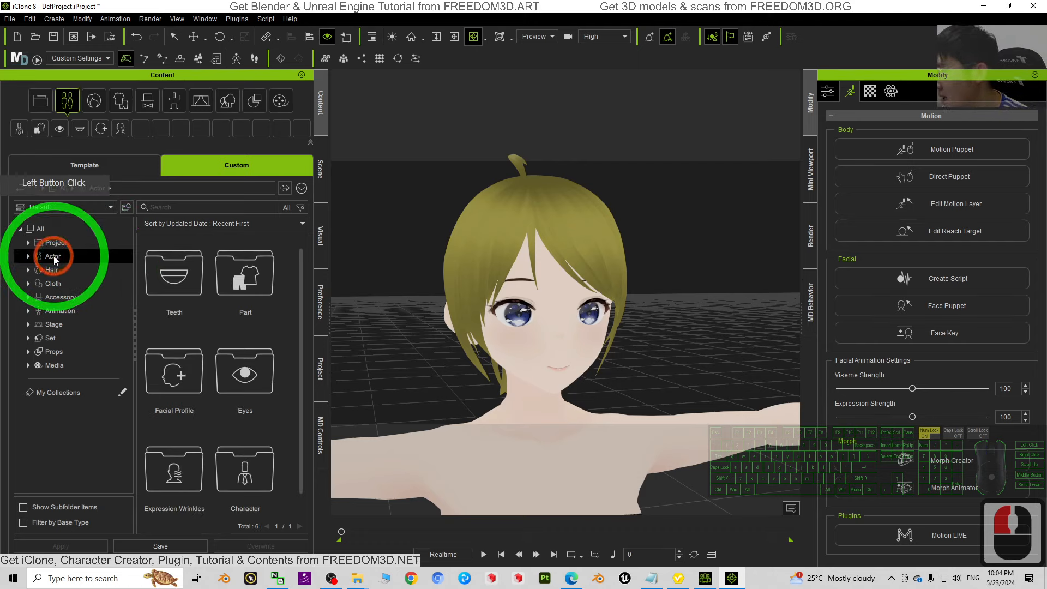
{"action": "double_click", "coordinate": [245, 484]}
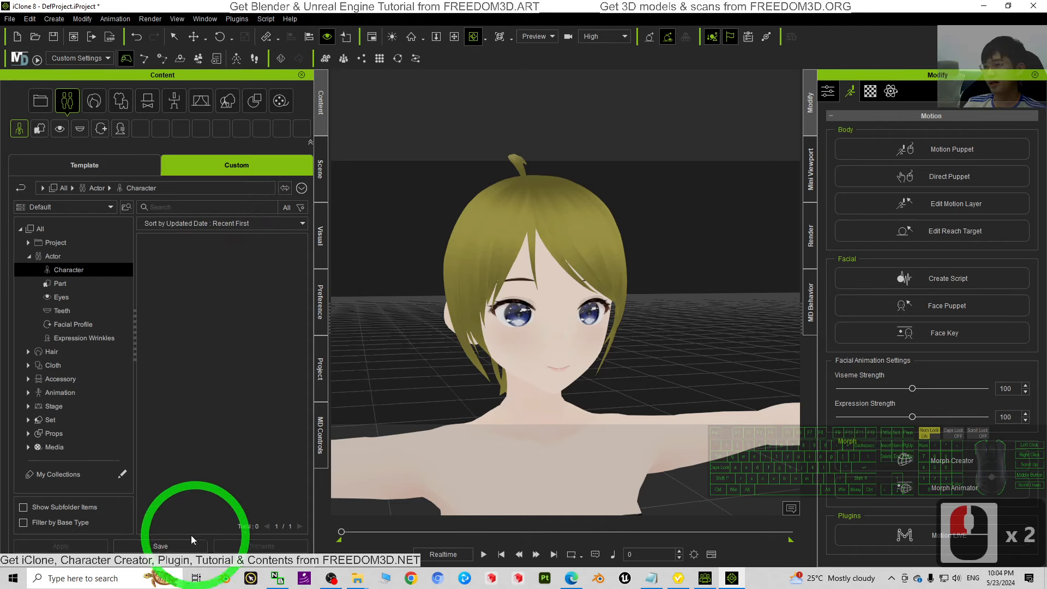
Save the character to the library as an Actor/Character asset named "model01 with morph & viseme".
{"action": "left_click", "coordinate": [160, 546]}
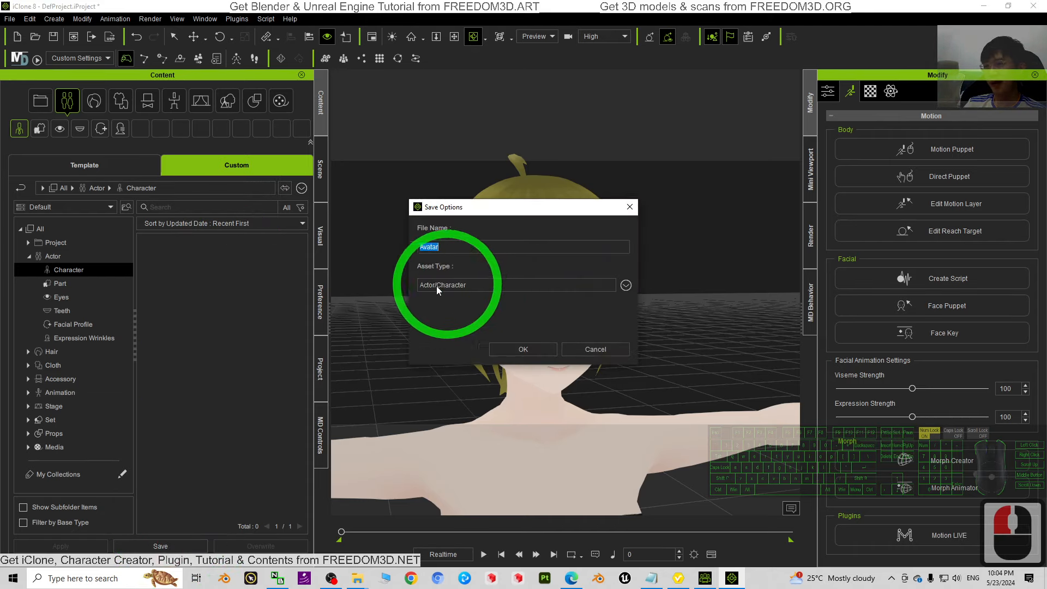
{"action": "left_click_drag", "start_coordinate": [453, 246], "coordinate": [408, 243]}
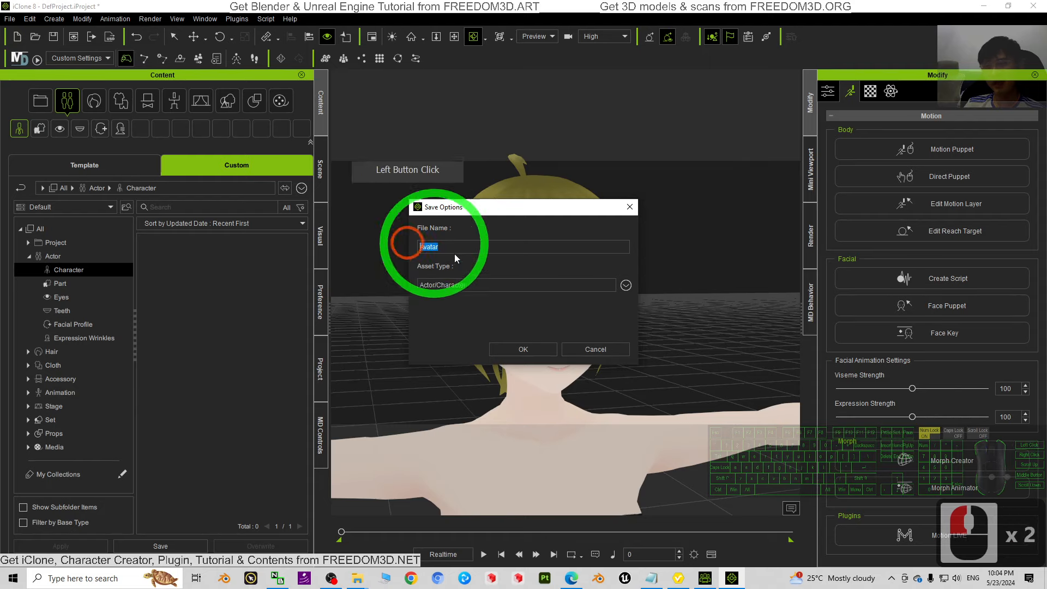
{"action": "type", "text": "model0"}
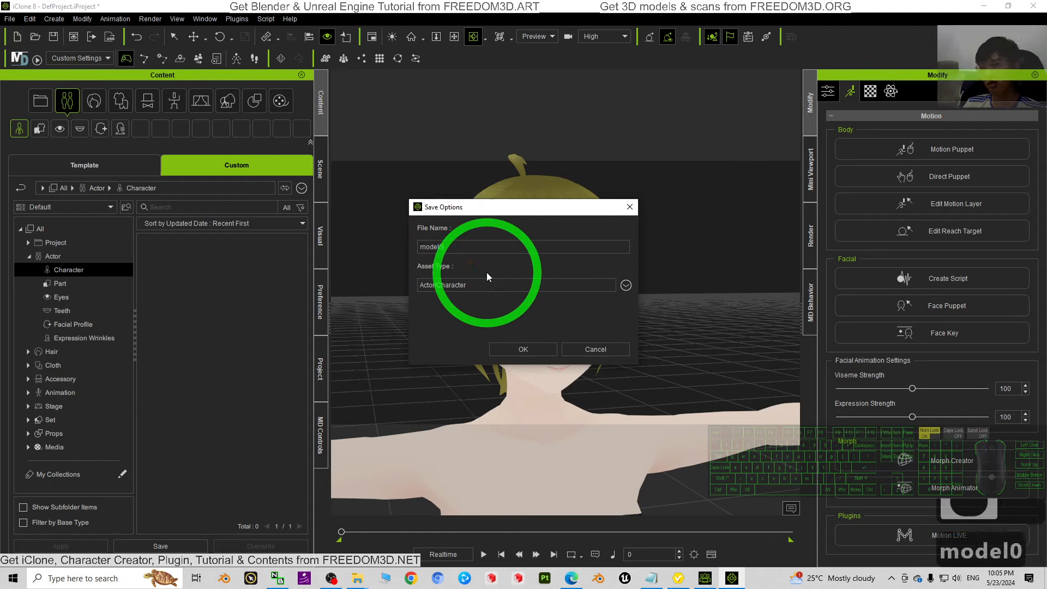
{"action": "type", "text": "1 with "}
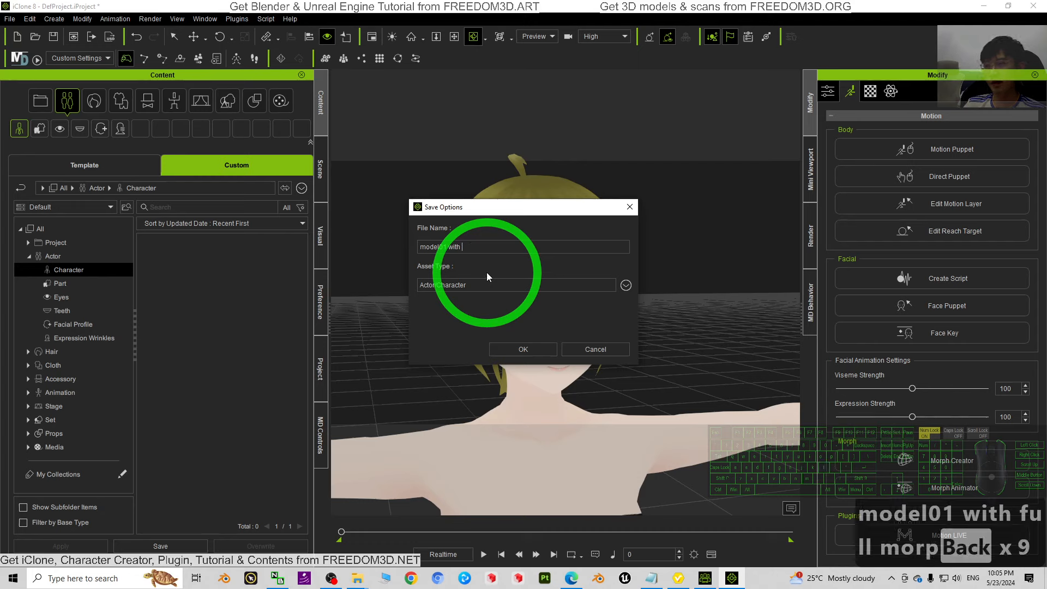
{"action": "type", "text": "full mor mo"}
{"action": "type", "text": "h "}
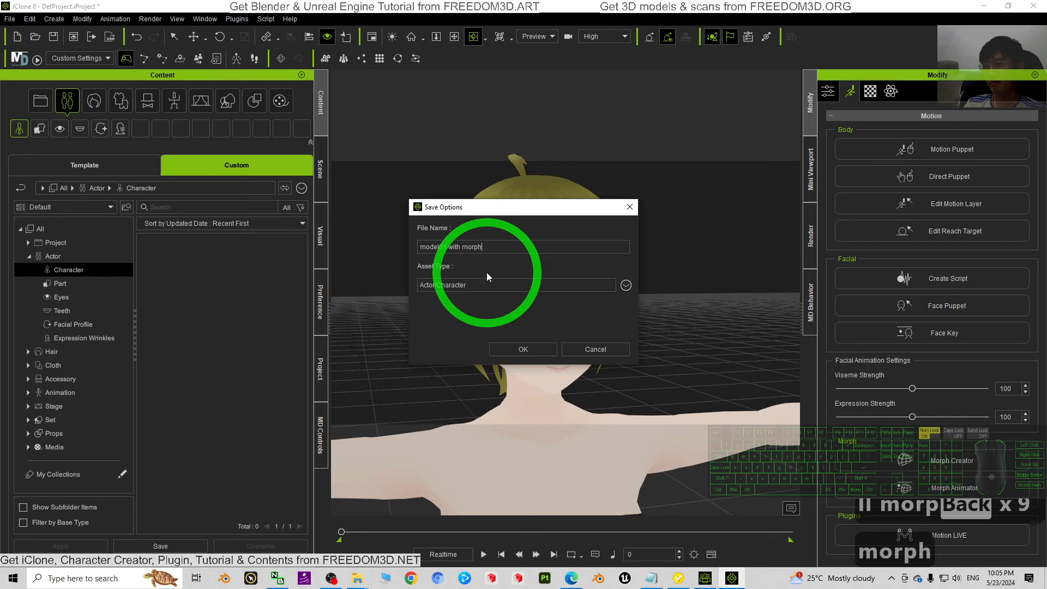
{"action": "type", "text": "& Vi"}
{"action": "key", "text": "BackSpace"}
{"action": "key", "text": "BackSpace"}
{"action": "type", "text": "viseme"}
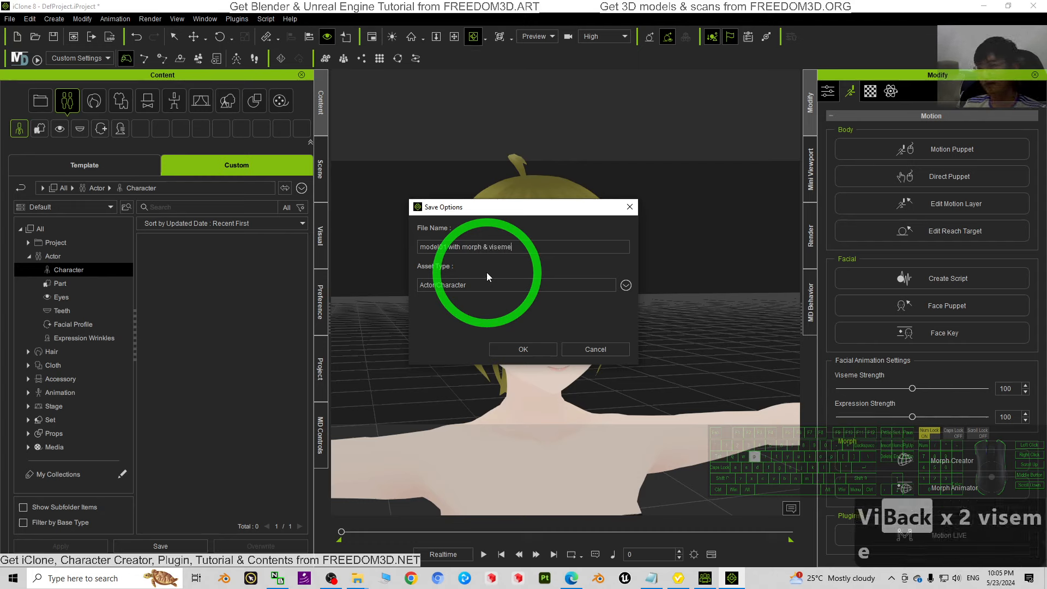
{"action": "left_click", "coordinate": [542, 351]}
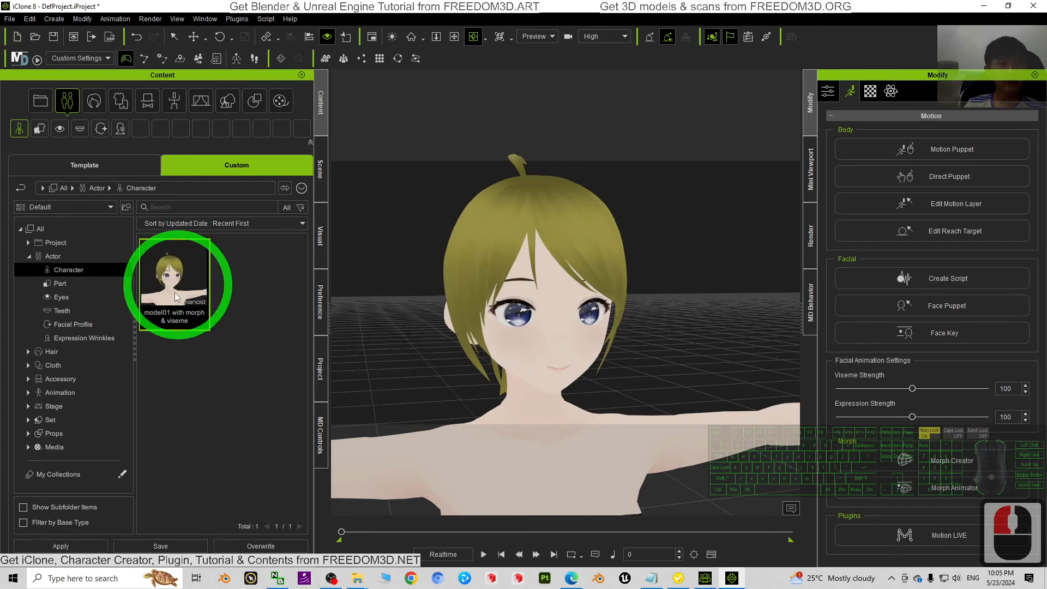
Show the available file options for the saved "model01 with morph & viseme" asset.
{"action": "right_click", "coordinate": [176, 271]}
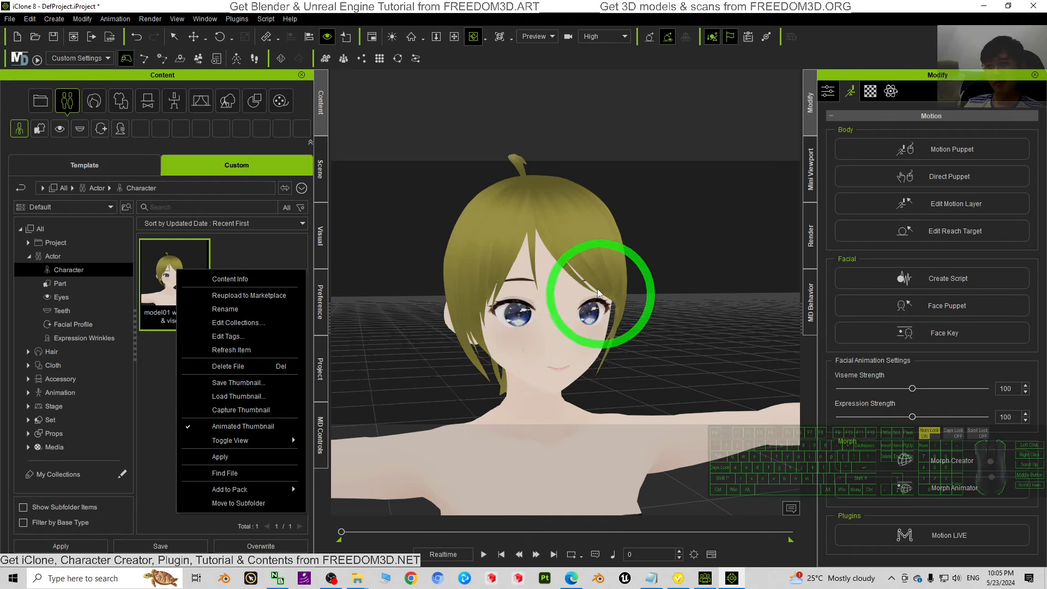
{"action": "left_click", "coordinate": [231, 264]}
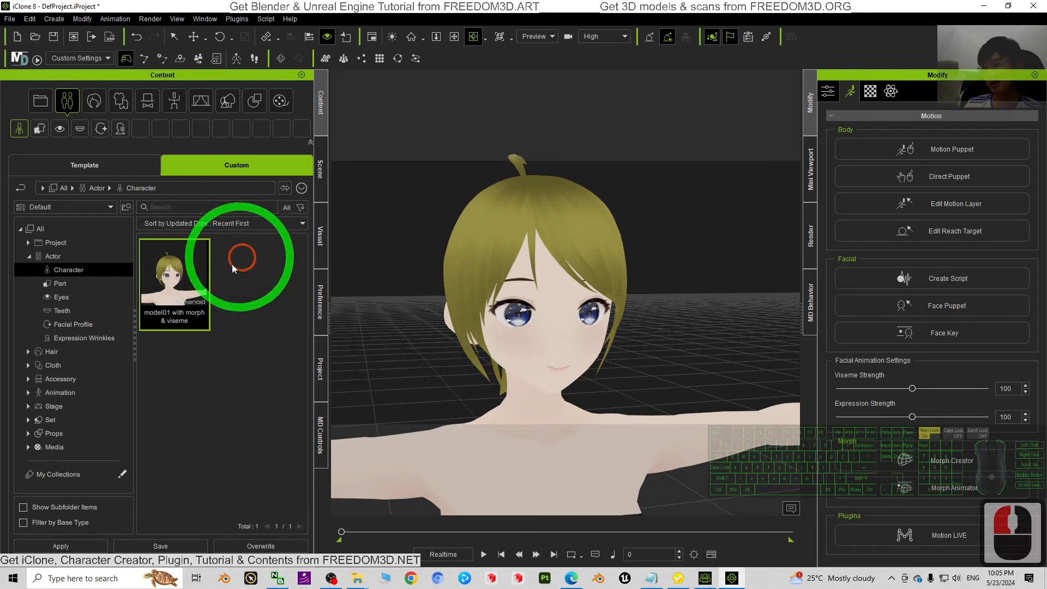
{"action": "left_click", "coordinate": [179, 283]}
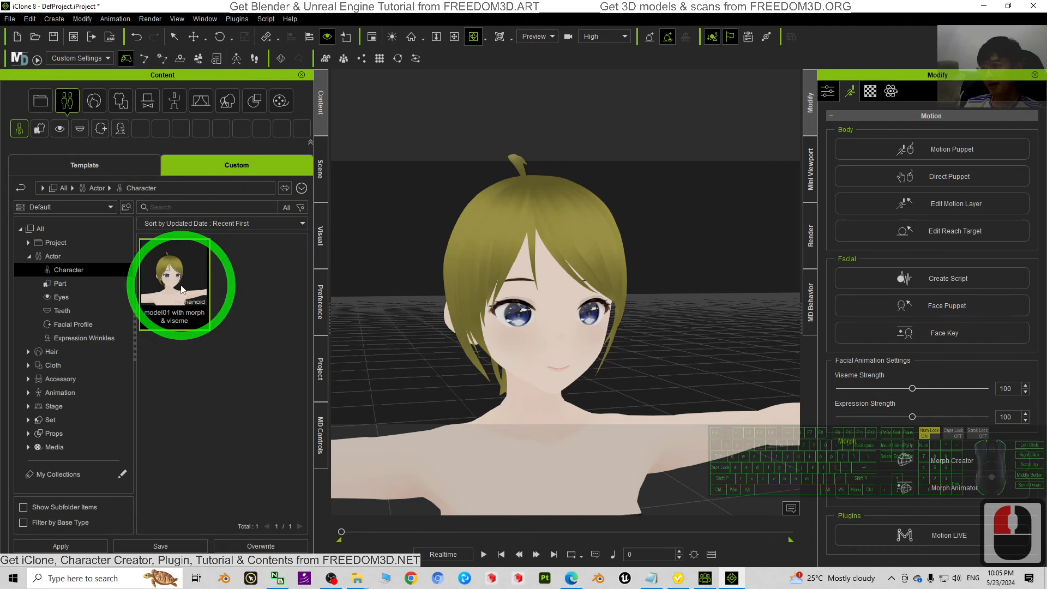
{"action": "right_click", "coordinate": [175, 272]}
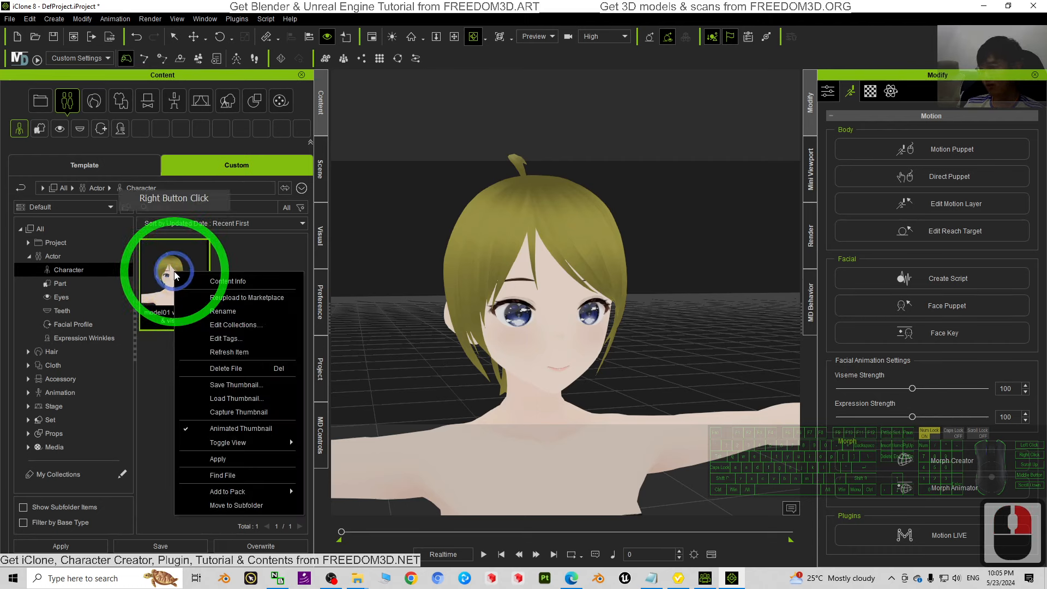